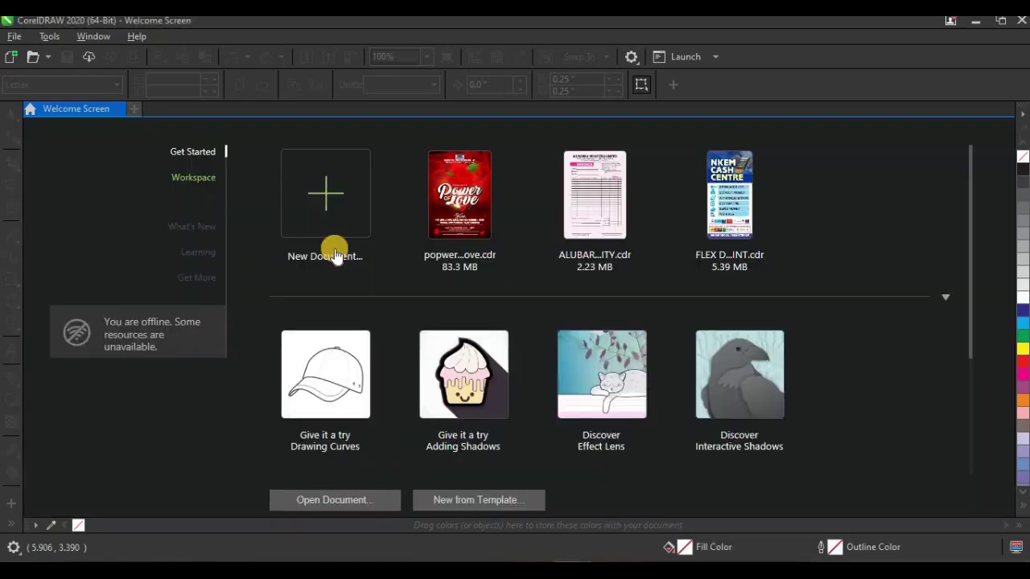
Create a new RGB document with A5 page size in landscape orientation, using inches as the unit.
left_click(336, 204)
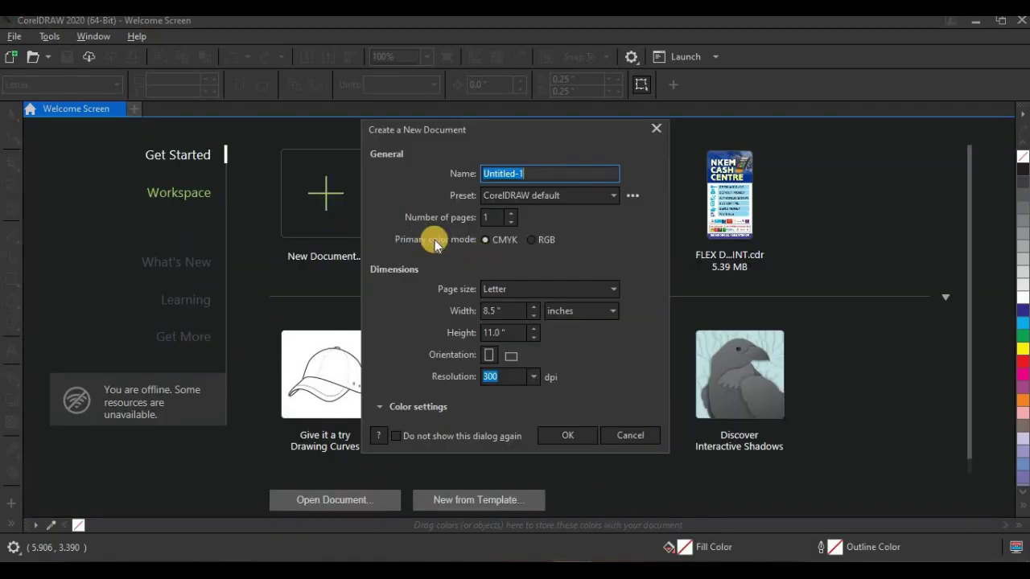
left_click(536, 241)
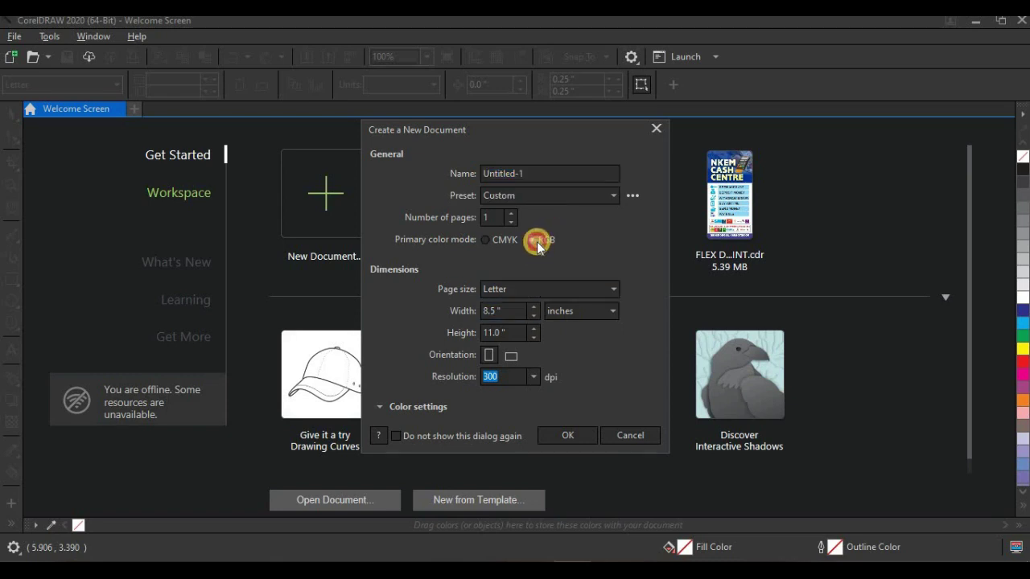
left_click(554, 285)
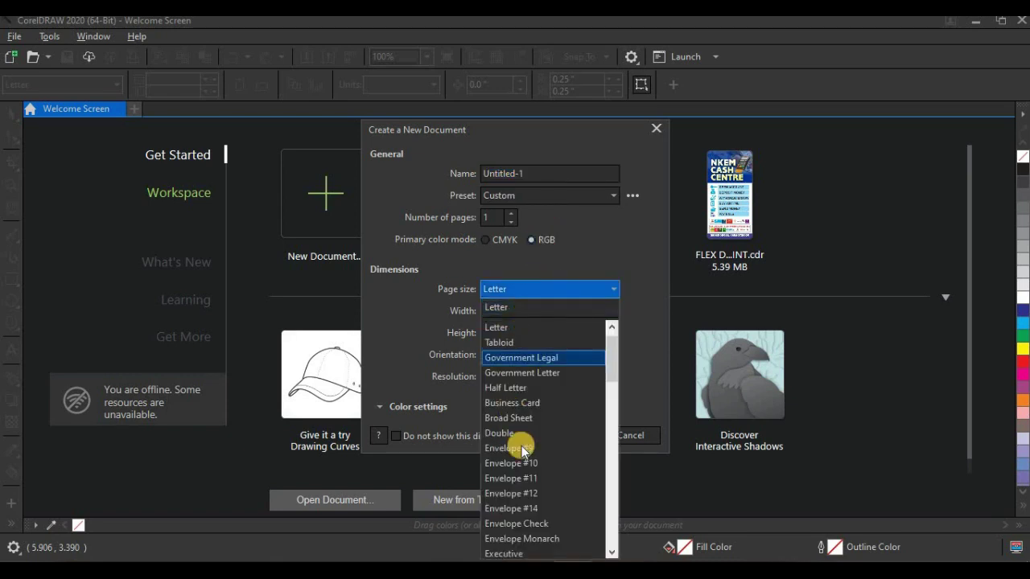
scroll(523, 450, "down", 11)
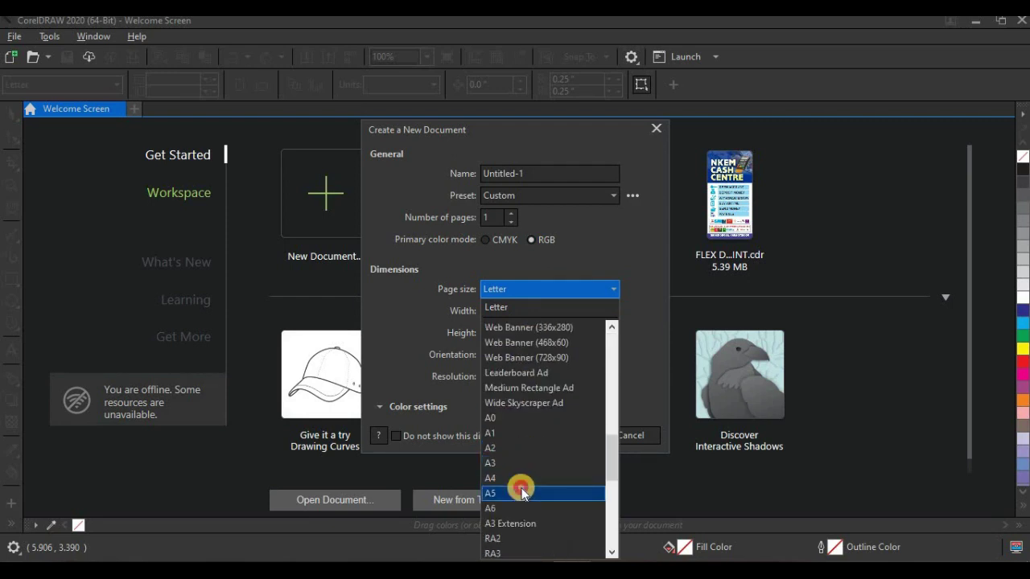
left_click(521, 493)
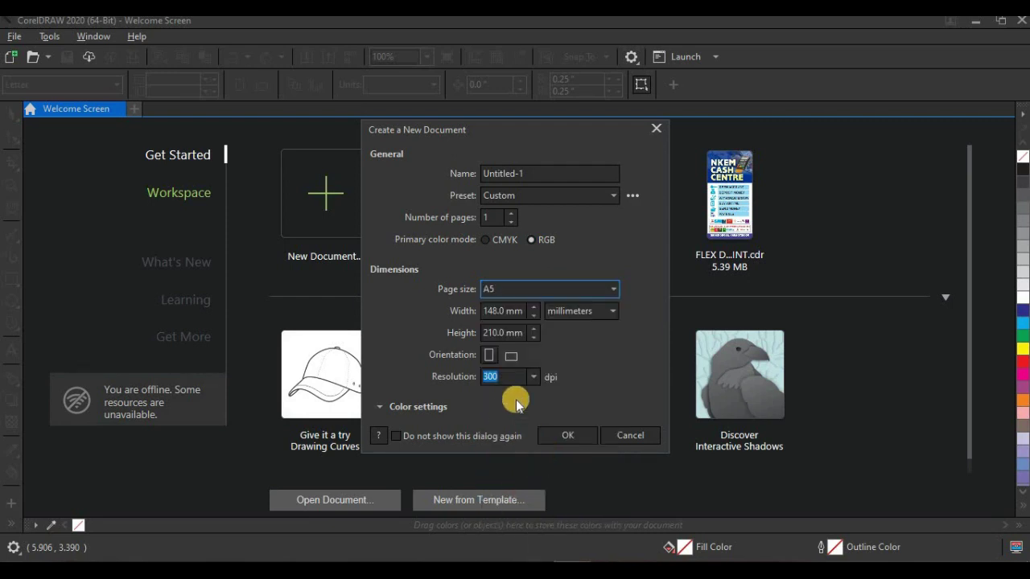
left_click(511, 355)
left_click(599, 313)
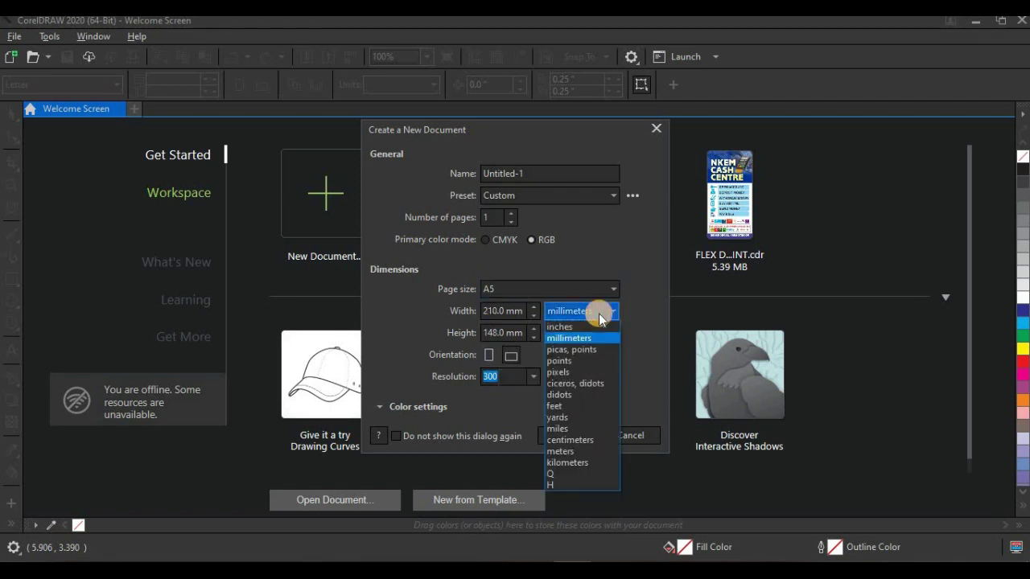
left_click(561, 326)
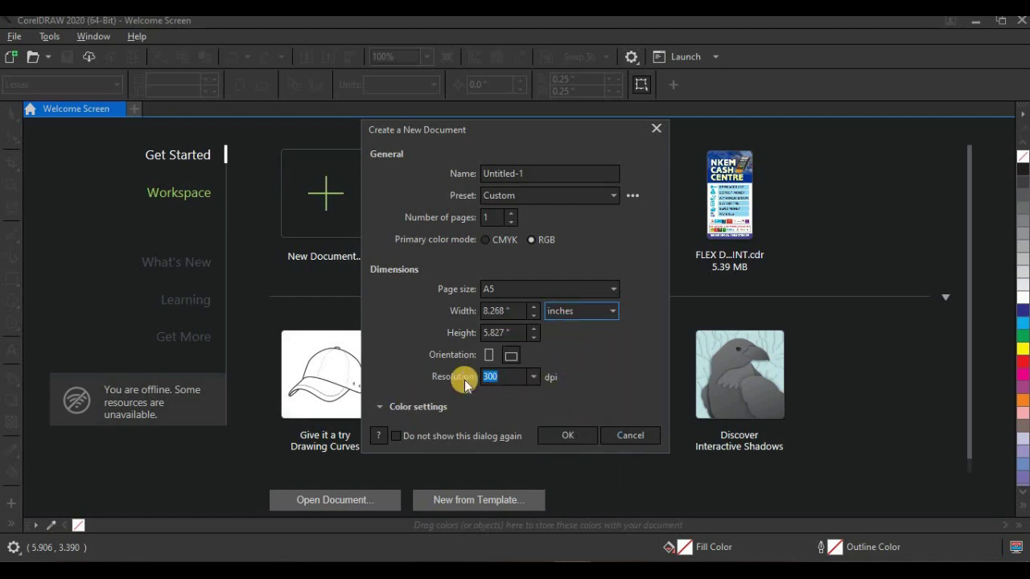
left_click(568, 435)
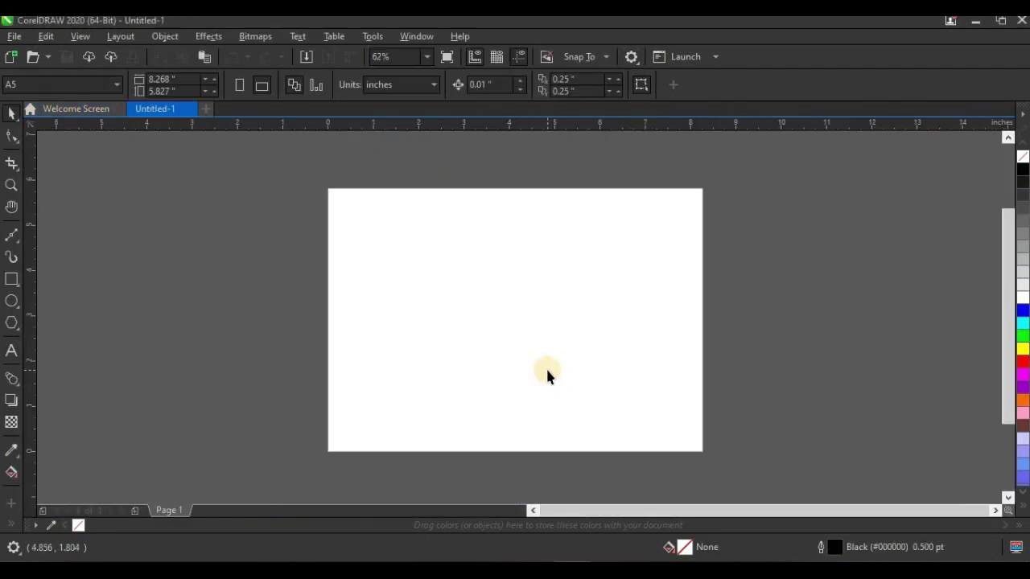
Switch the page to portrait orientation and add a rectangle covering the whole page.
left_click(248, 91)
scroll(465, 245, "down", 2)
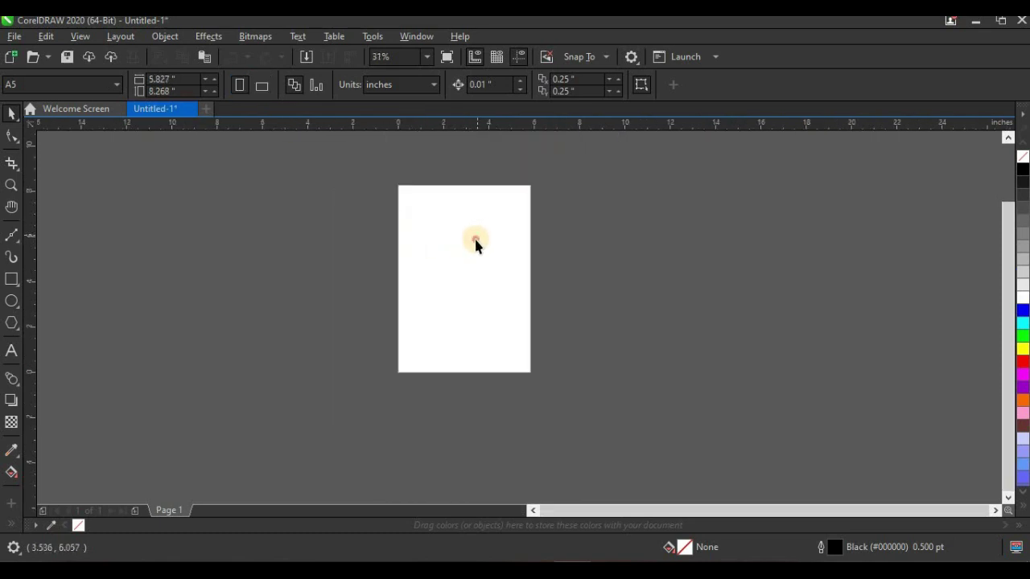
double_click(11, 280)
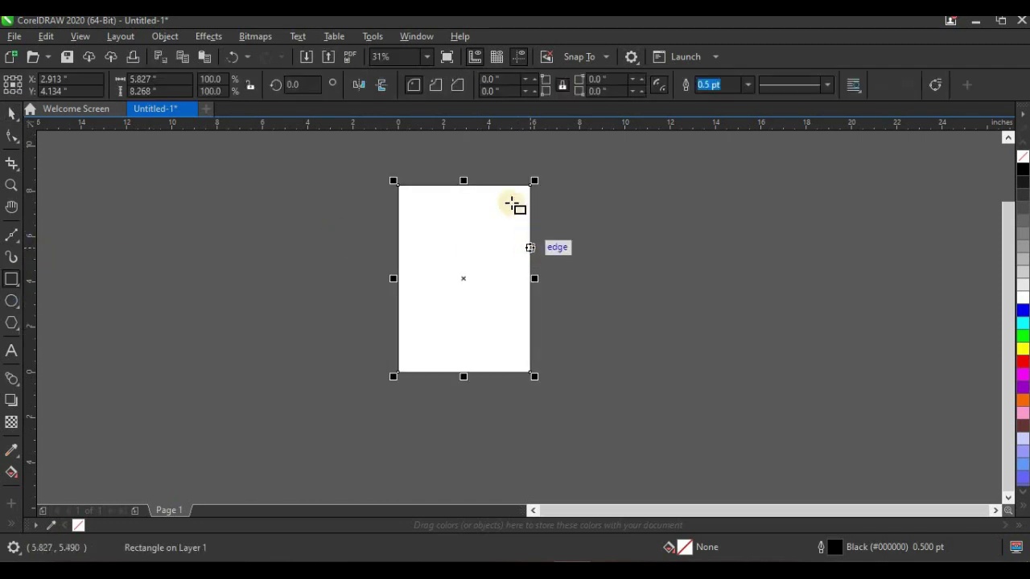
scroll(554, 212, "up", 2)
Try moving the page-sized rectangle beside the page and undo the move.
left_click(11, 114)
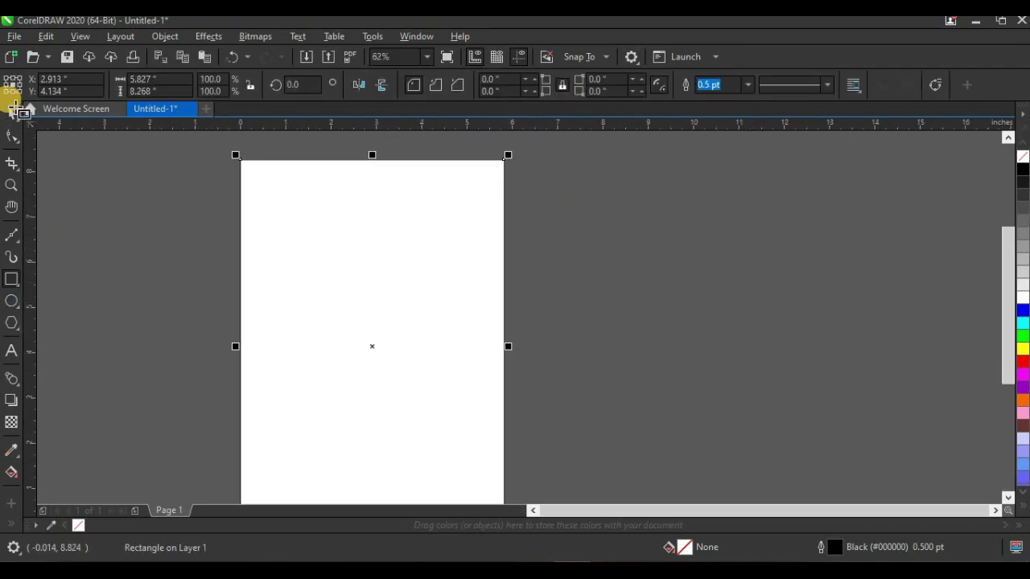
left_click_drag(290, 195, 600, 223)
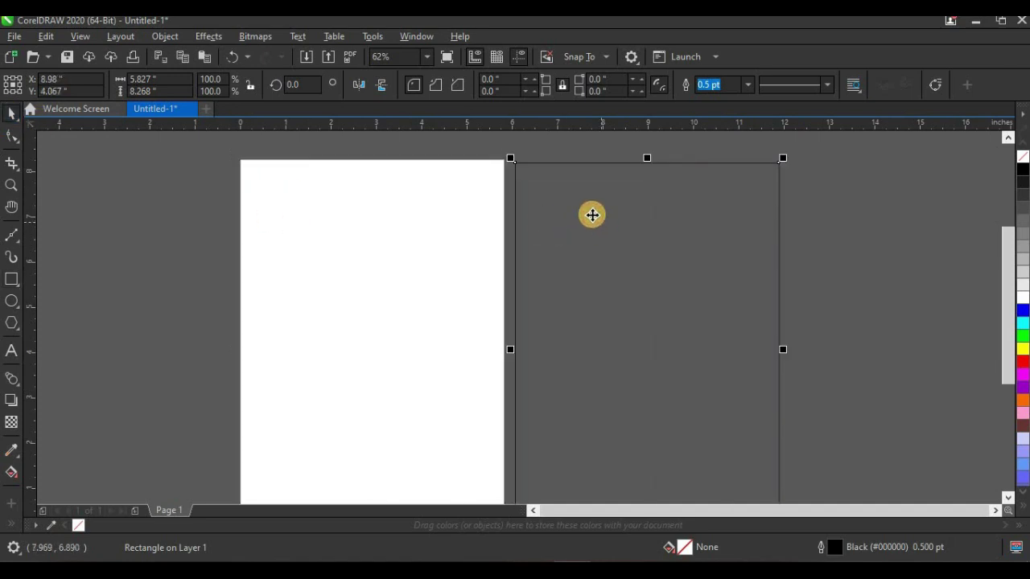
key("ctrl+z")
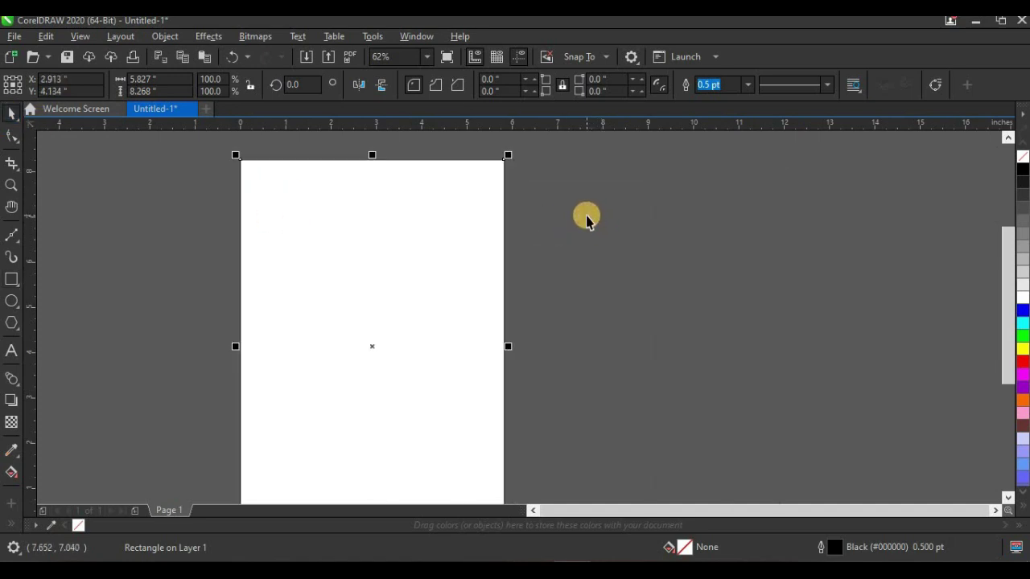
Fill the page-sized rectangle with white and remove its outline.
scroll(481, 226, "down", 2)
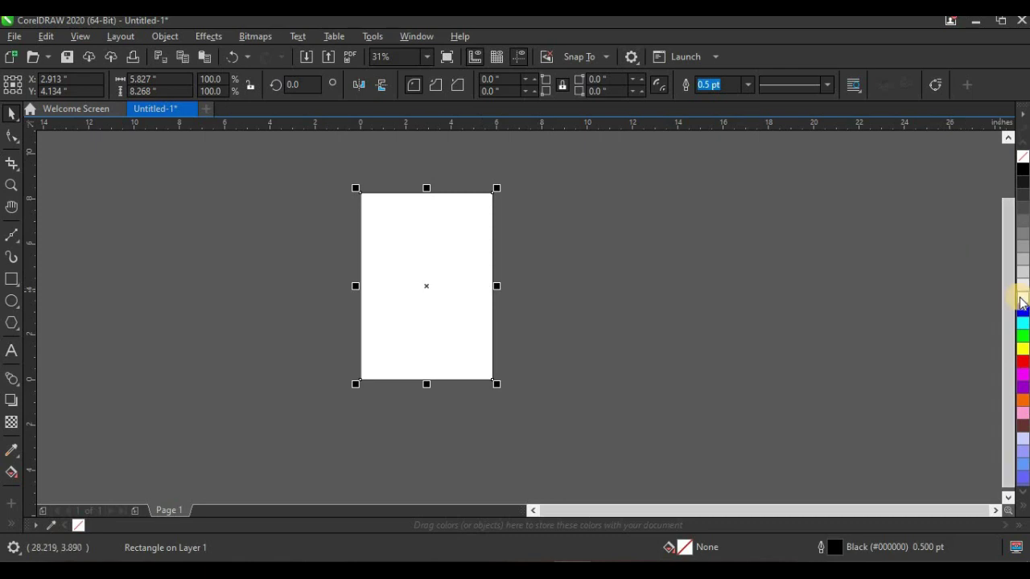
left_click(1021, 300)
right_click(1022, 157)
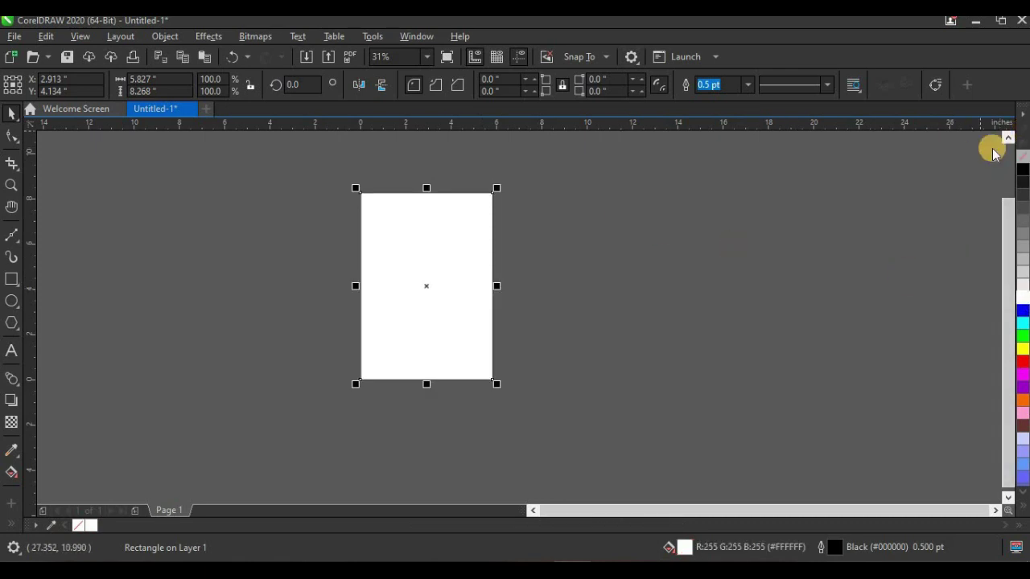
scroll(451, 203, "up", 2)
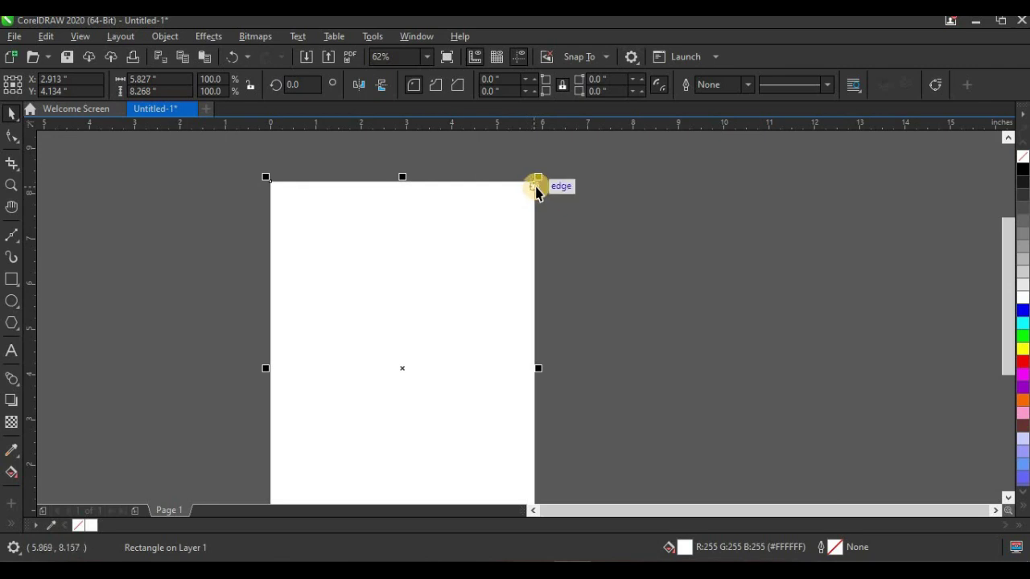
scroll(412, 333, "down", 2)
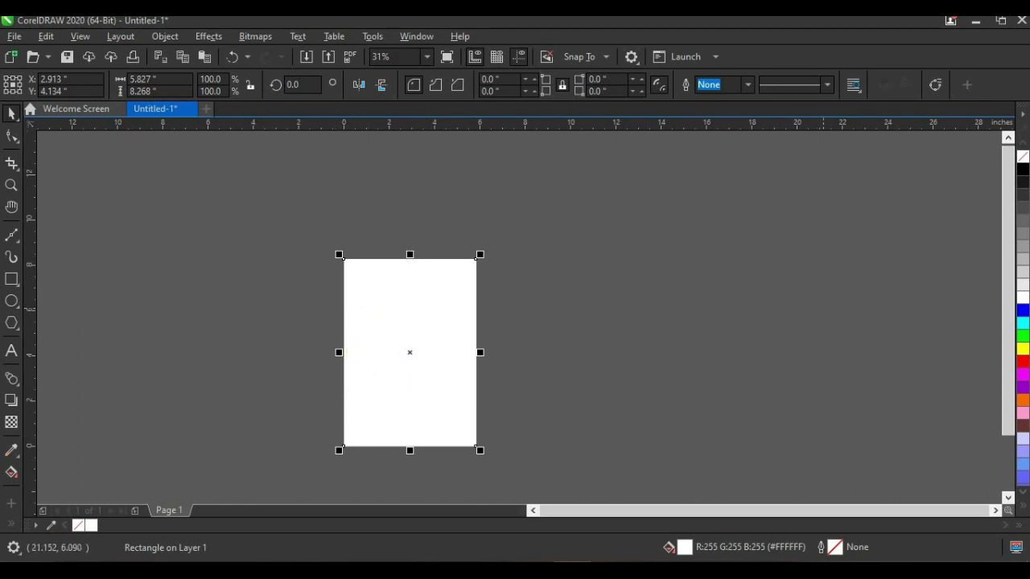
Fill the rectangle with red and apply a diagonal linear fountain fill running from red at the upper left to black at the lower right.
left_click(1023, 361)
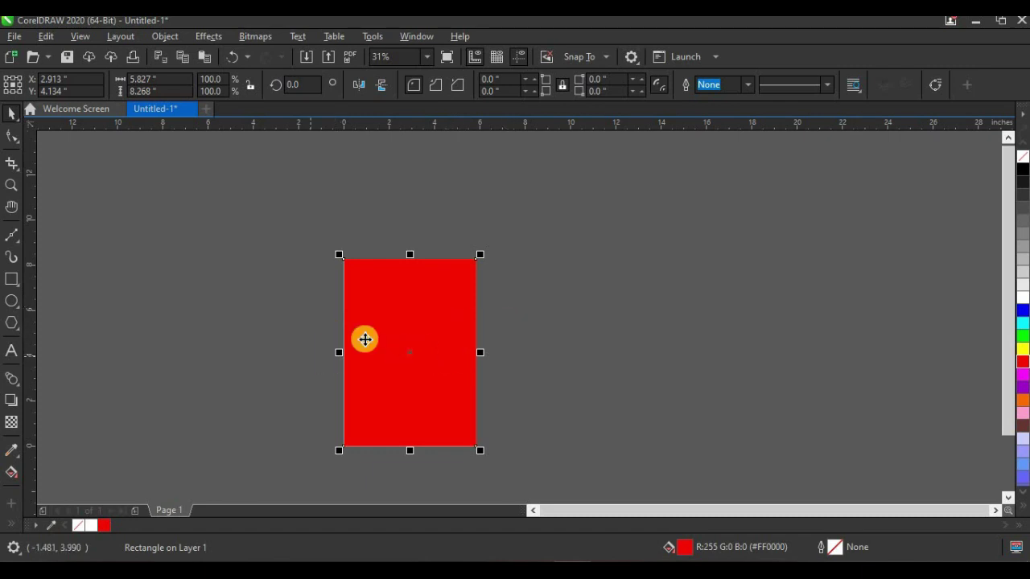
left_click(10, 480)
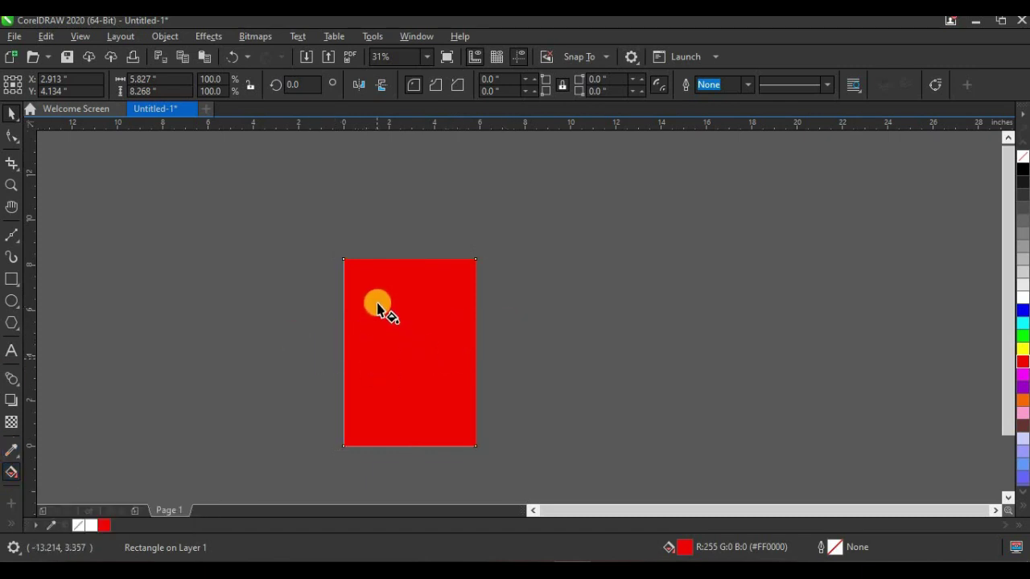
left_click_drag(377, 301, 445, 419)
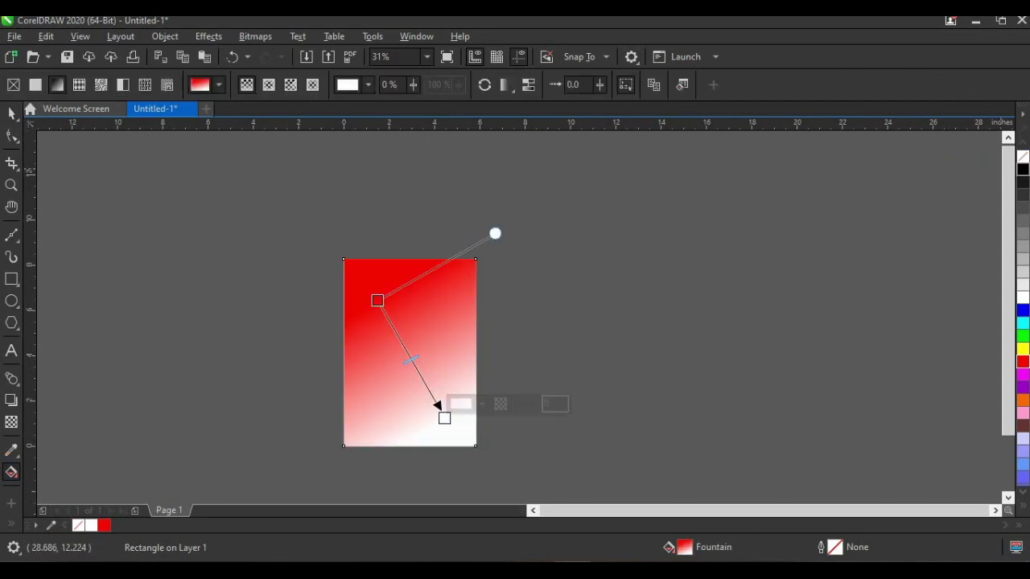
left_click(1023, 167)
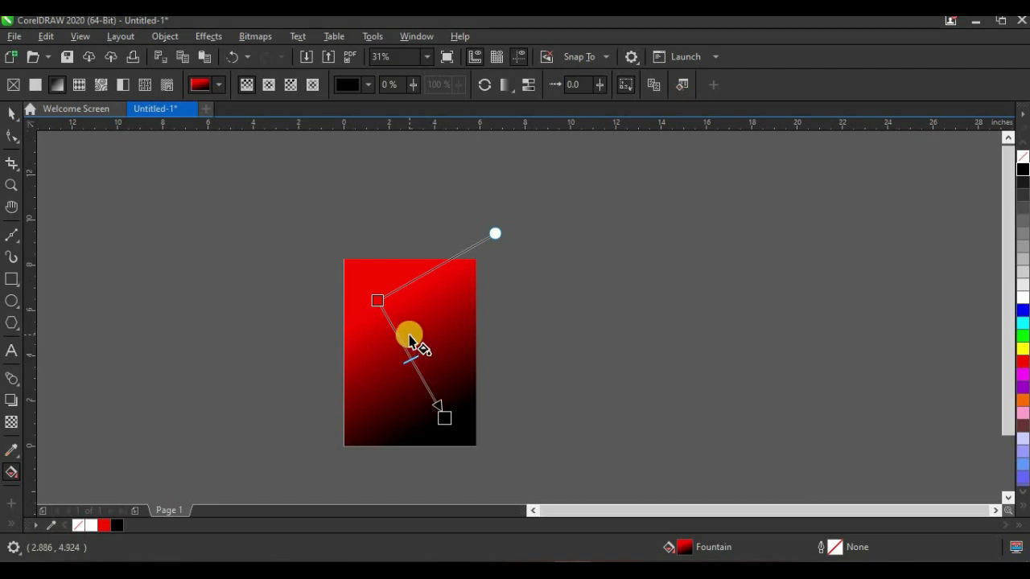
Change the fountain fill to elliptical, widen it towards a circle, and reverse it so red is at the centre and black outside.
left_click(269, 91)
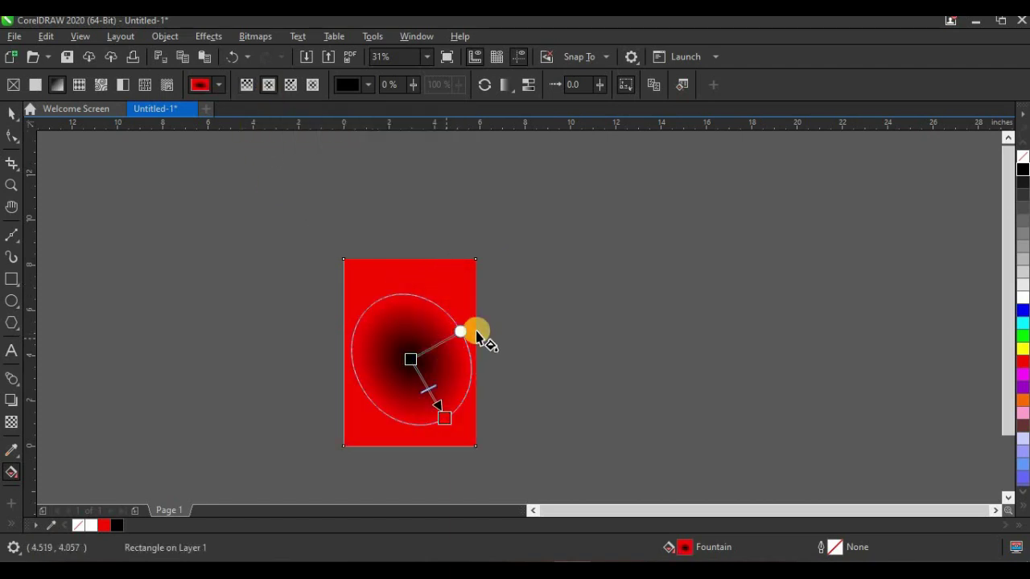
left_click_drag(469, 328, 468, 328)
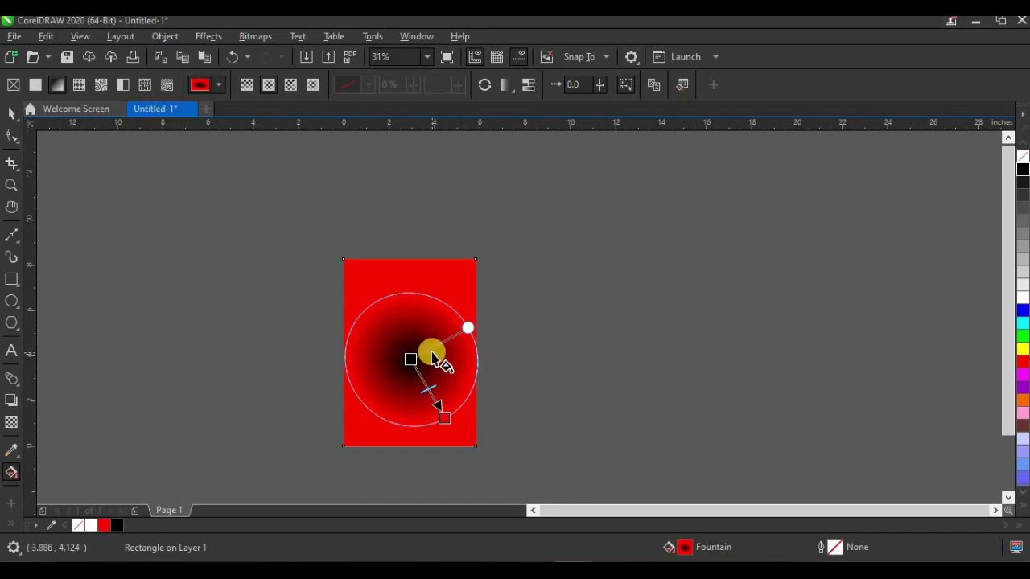
left_click(481, 90)
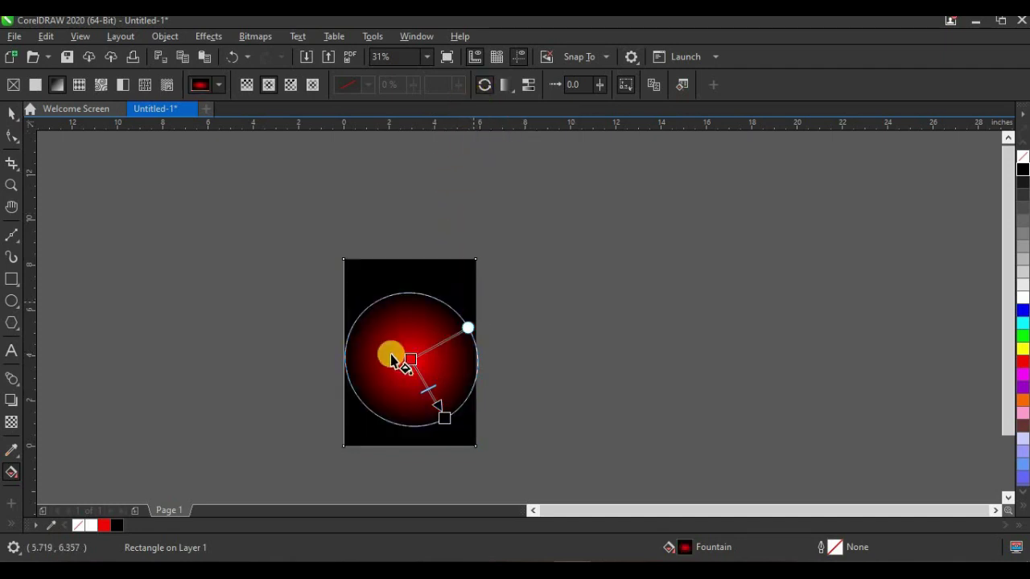
Enlarge the elliptical gradient past the page edges, shift its red centre slightly upward, and deselect the rectangle.
left_click_drag(457, 424, 513, 404)
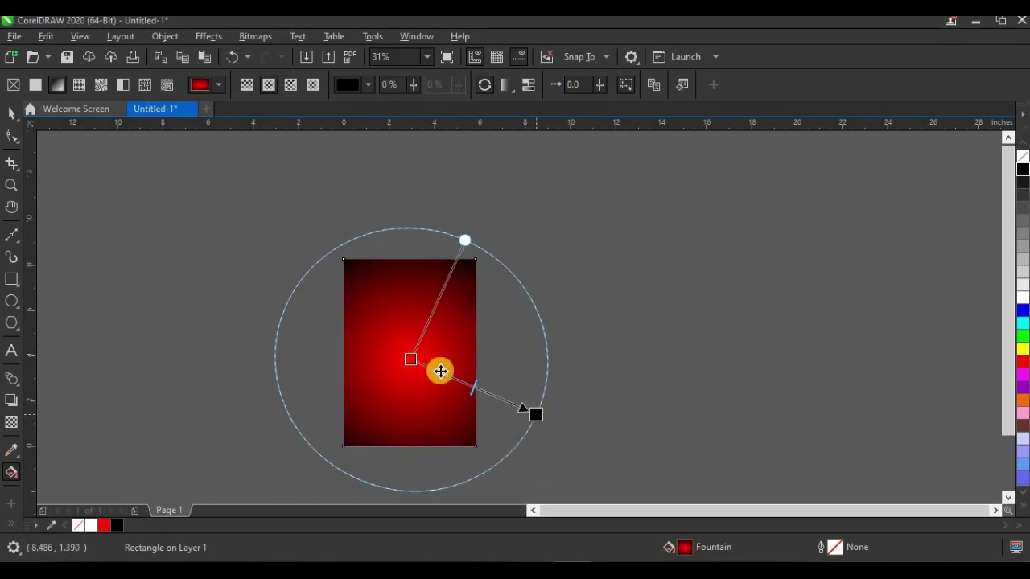
left_click_drag(410, 361, 410, 354)
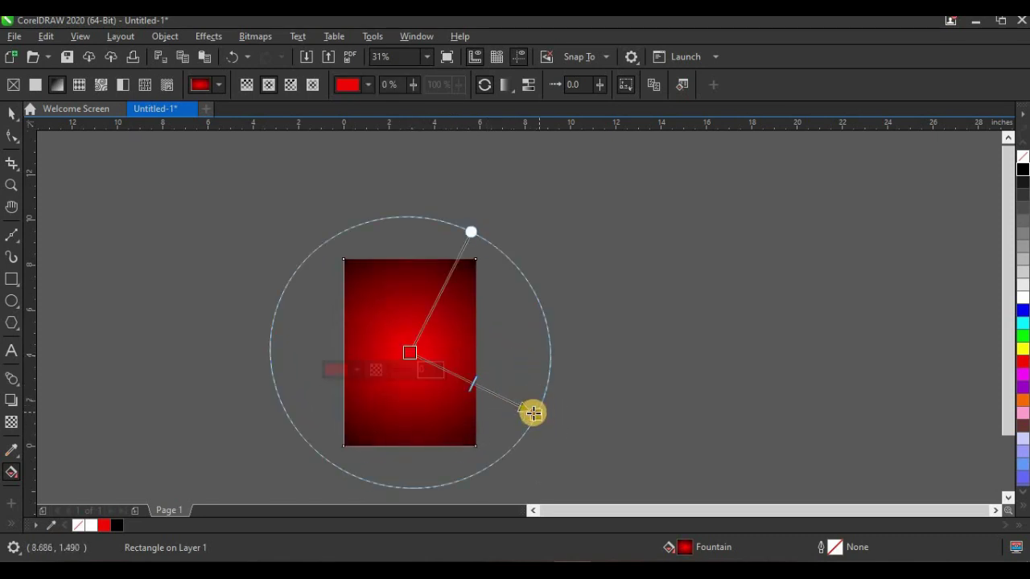
left_click_drag(533, 413, 541, 415)
left_click(9, 117)
left_click(246, 214)
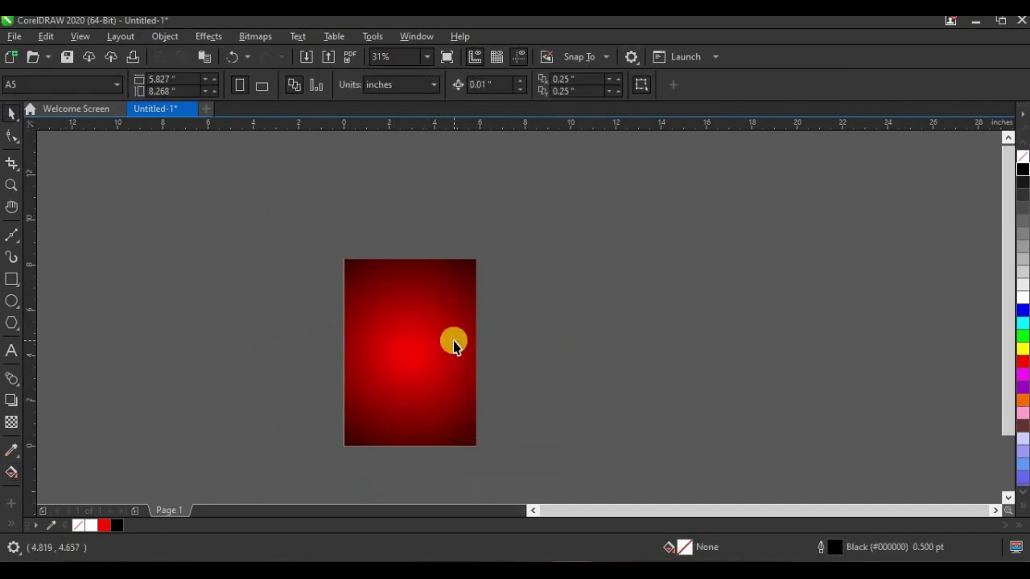
Bring the red satin image "download (2)" from File Explorer's New folder (2) into CorelDRAW beside the page and rotate it to 270 degrees.
left_click(260, 515)
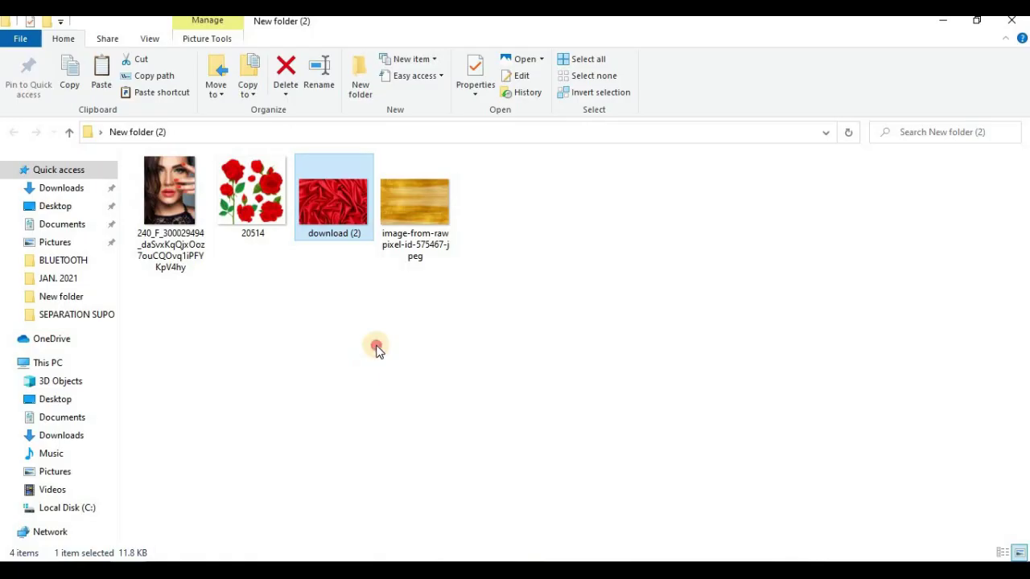
left_click_drag(352, 257, 631, 289)
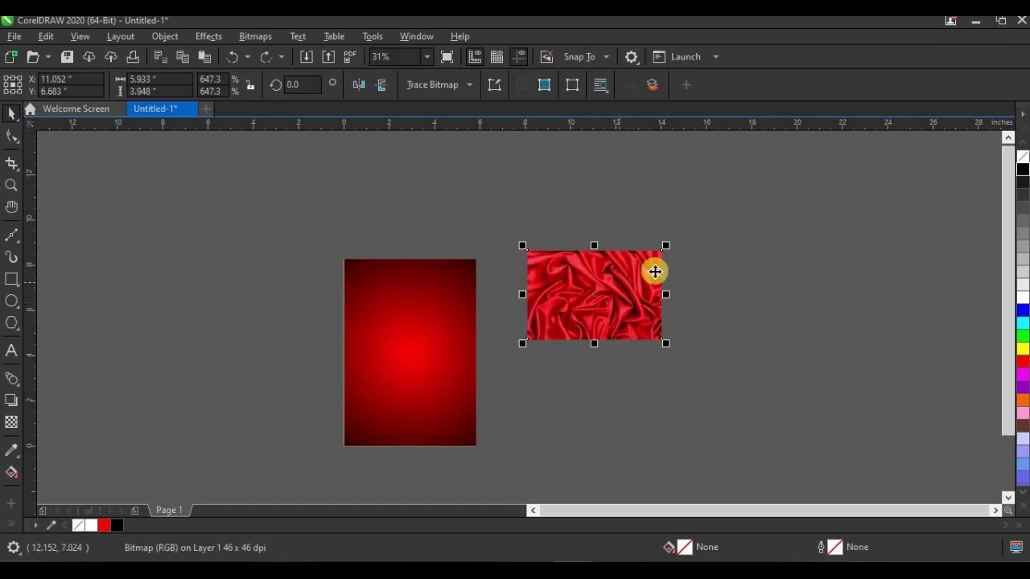
left_click(627, 282)
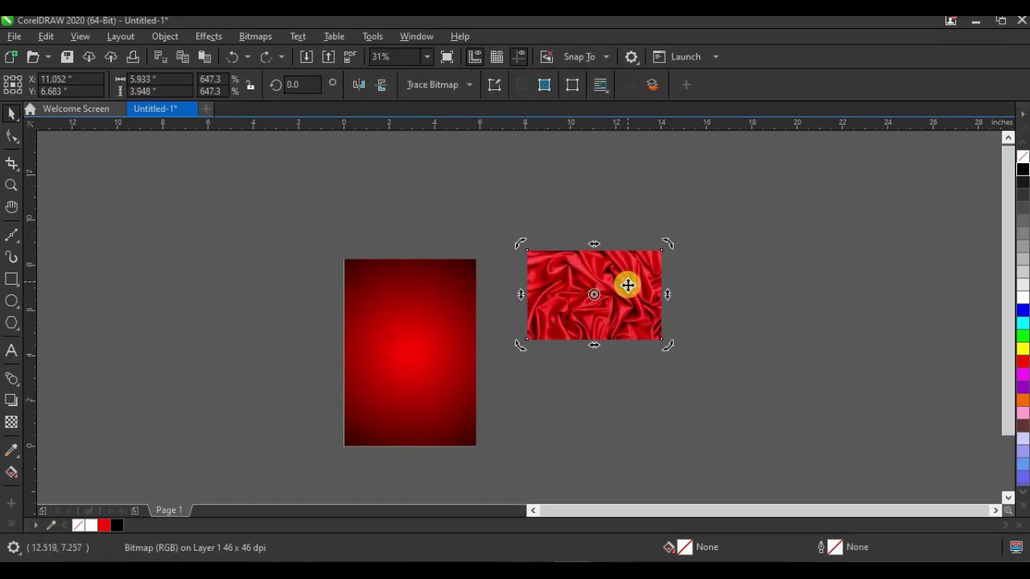
left_click_drag(673, 252, 661, 391)
Try placing the satin image inside the gradient rectangle as a PowerClip and undo the placement.
left_click(572, 299)
left_click_drag(573, 299, 420, 325)
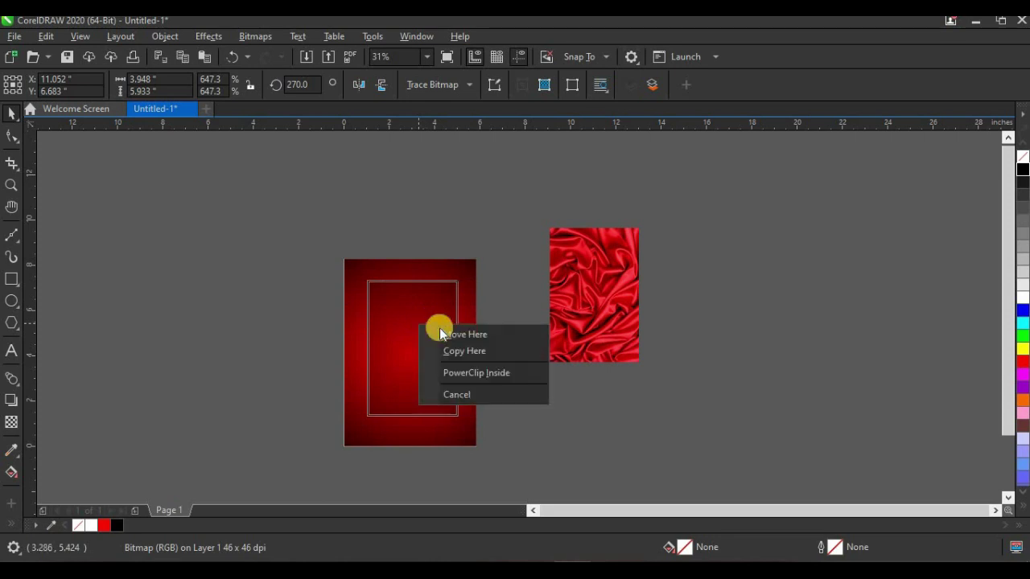
left_click(477, 375)
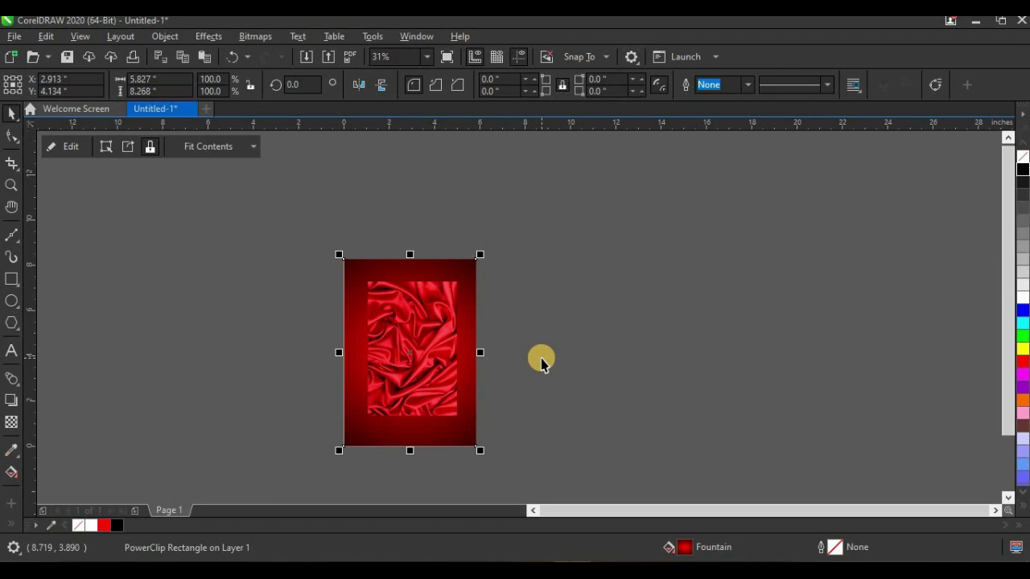
key("ctrl+z")
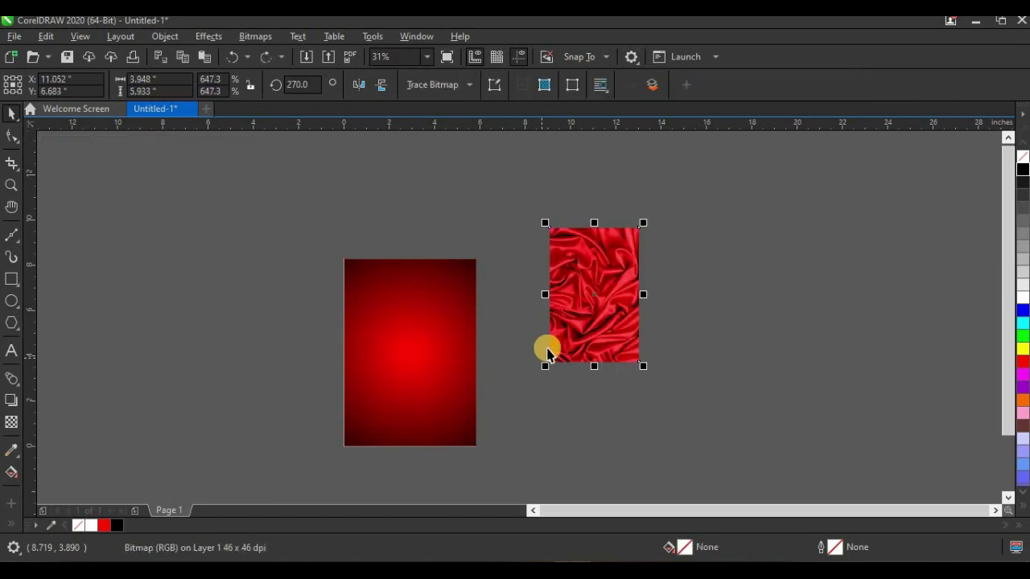
PowerClip the satin image inside the gradient rectangle and enlarge the clipped image to about 6.286 × 9.446 inches, covering the page.
right_click(579, 268)
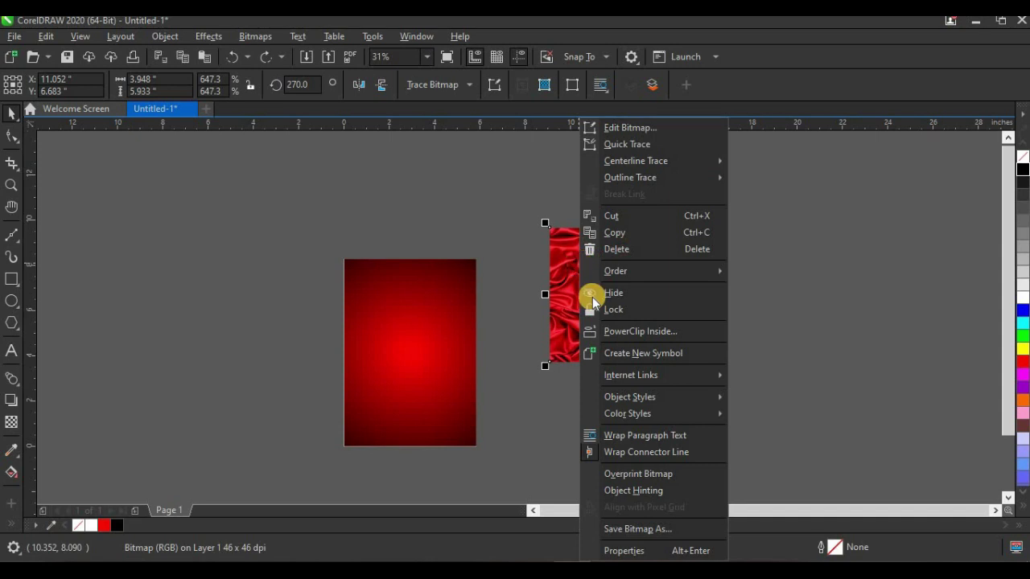
left_click(644, 332)
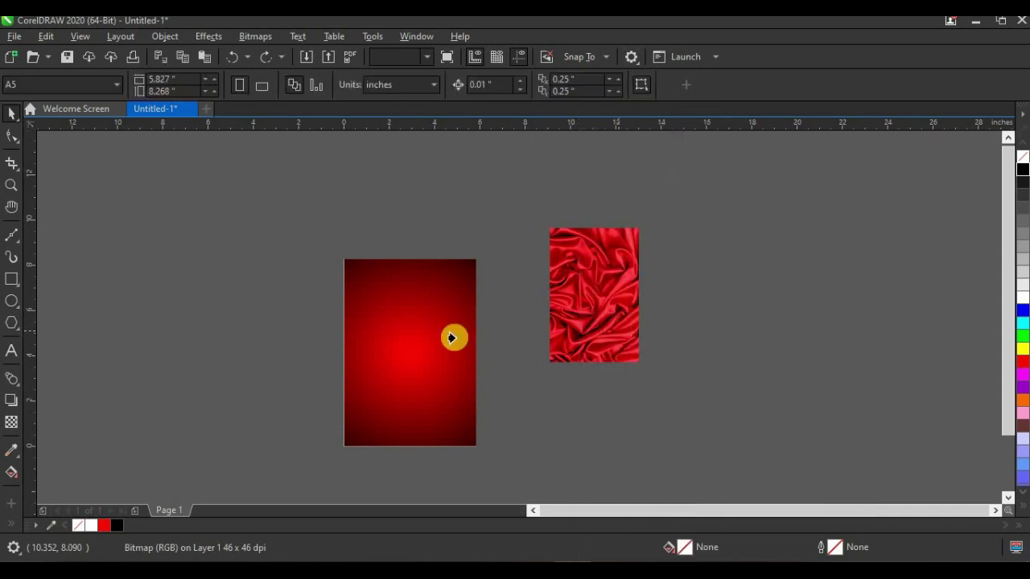
left_click(390, 346)
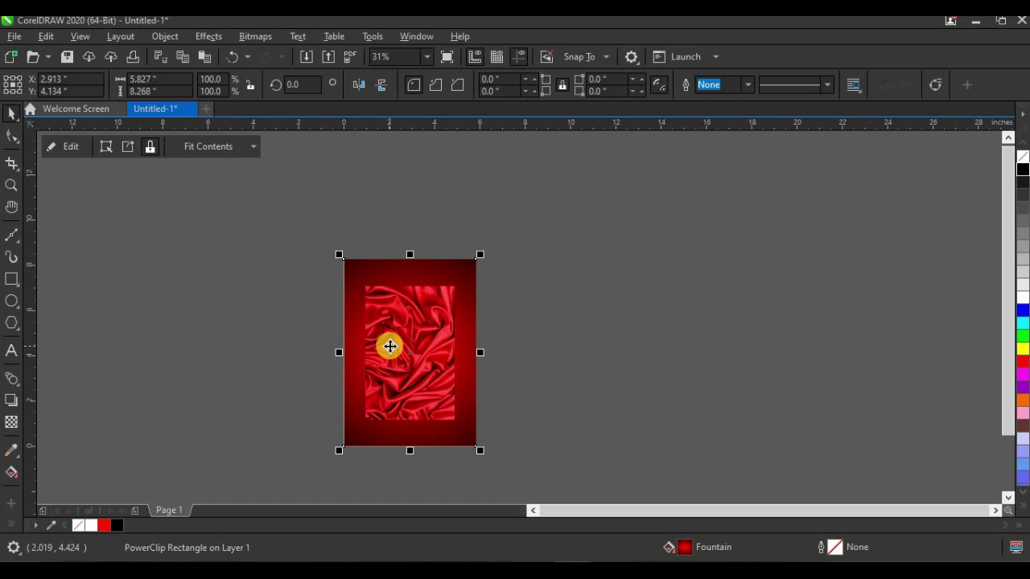
left_click(390, 346, "ctrl")
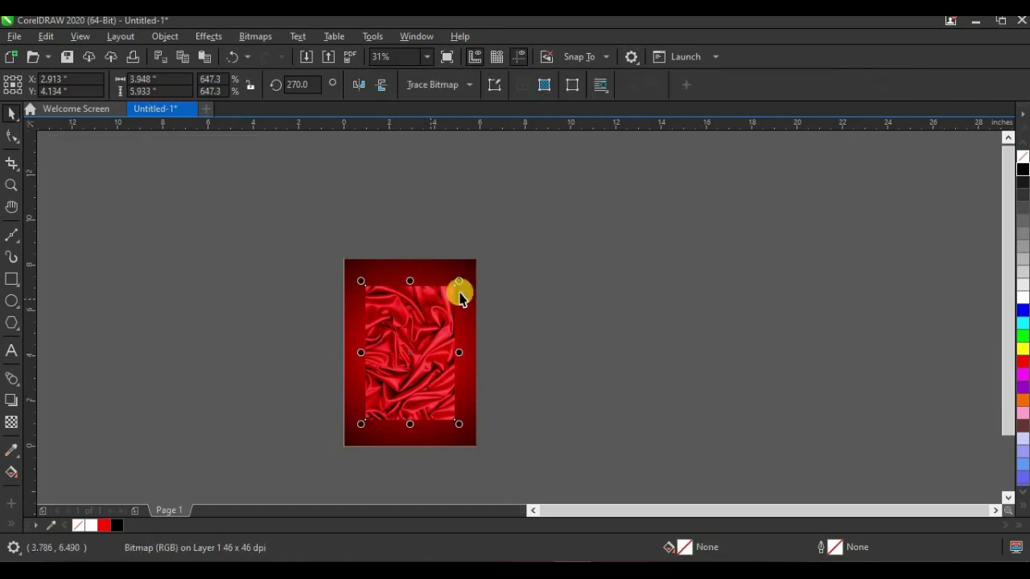
left_click_drag(460, 280, 504, 240)
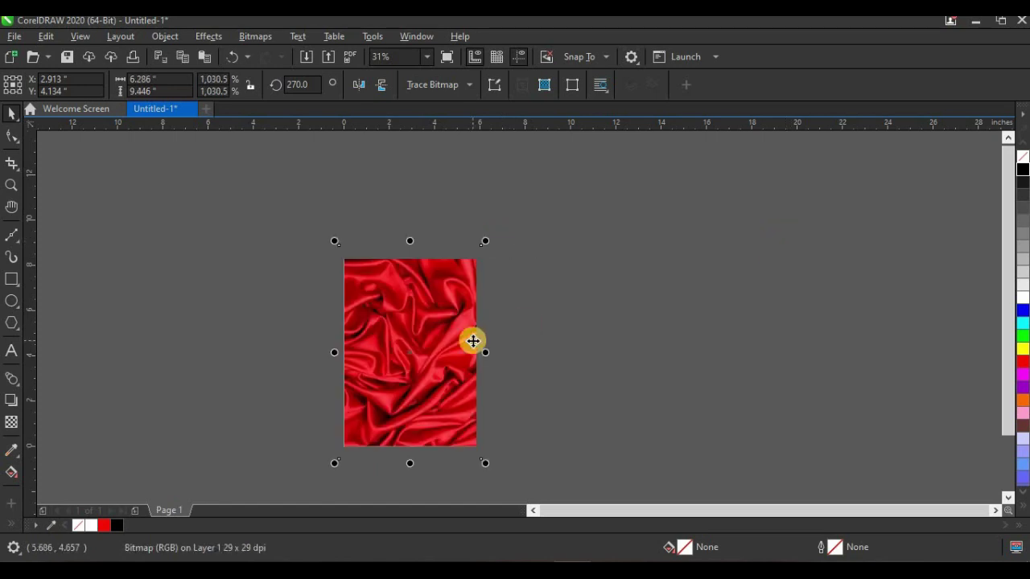
Apply a linear fountain transparency to the satin image, extending it below the page so the texture fades in only across the lower half.
left_click(11, 426)
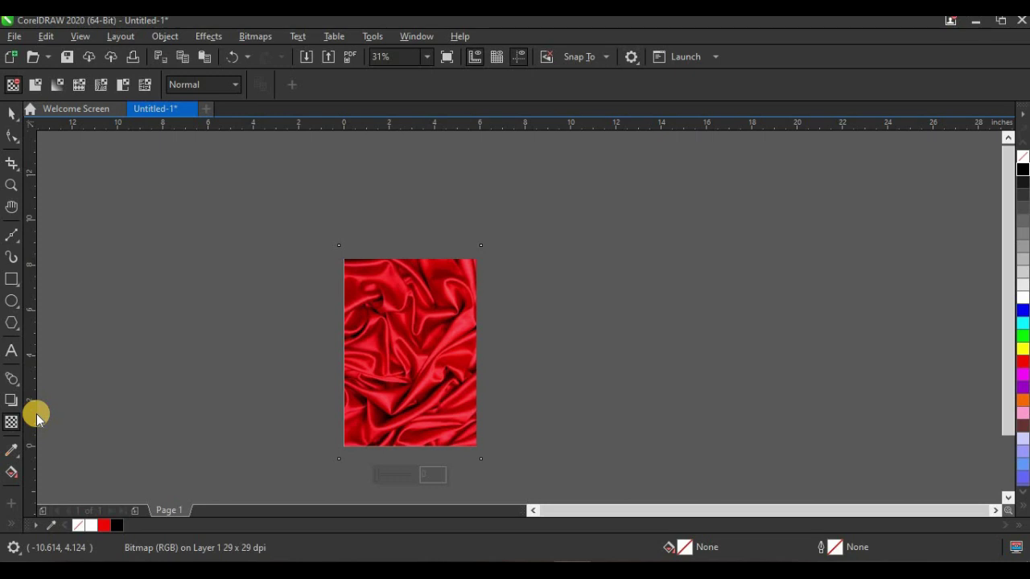
left_click(61, 85)
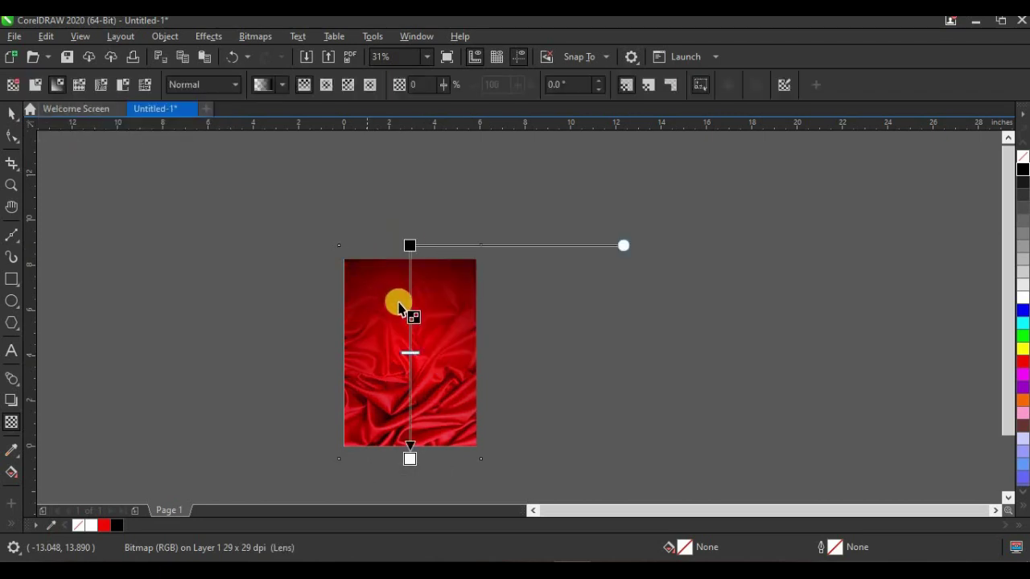
left_click_drag(415, 277, 414, 321)
left_click_drag(403, 469, 414, 497)
left_click(415, 324)
scroll(415, 325, "down", 2)
left_click_drag(414, 414, 414, 449)
scroll(415, 410, "up", 4)
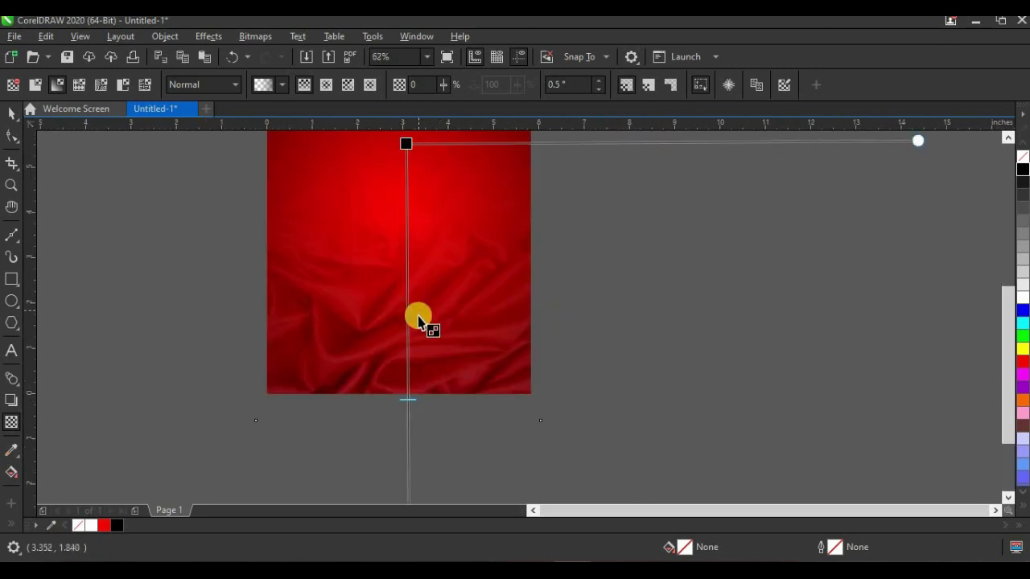
key("space")
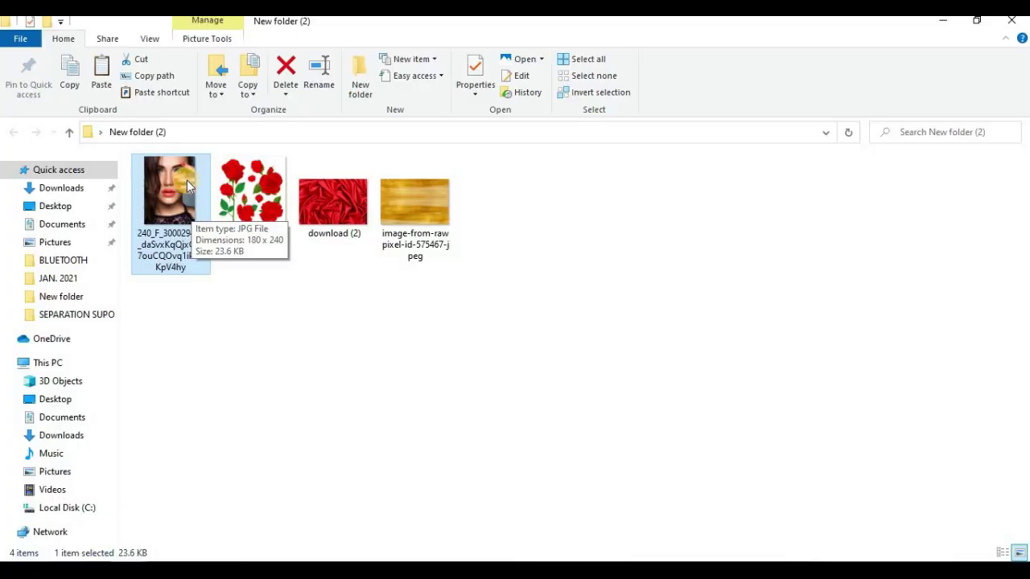
Open the woman's portrait JPG from New folder (2) in Photoshop and duplicate its Background layer.
left_click_drag(186, 180, 392, 371)
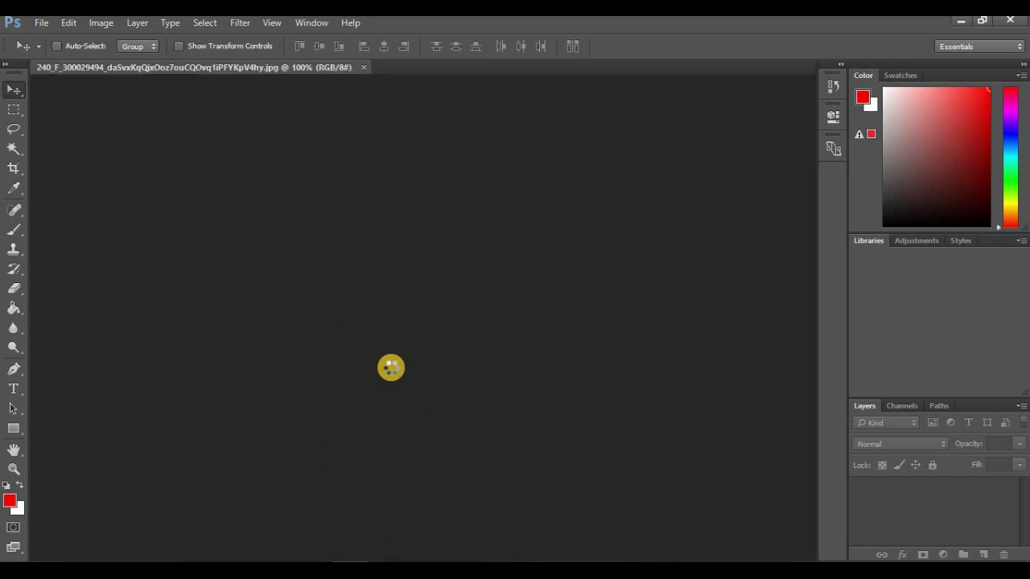
scroll(424, 304, "up", 4)
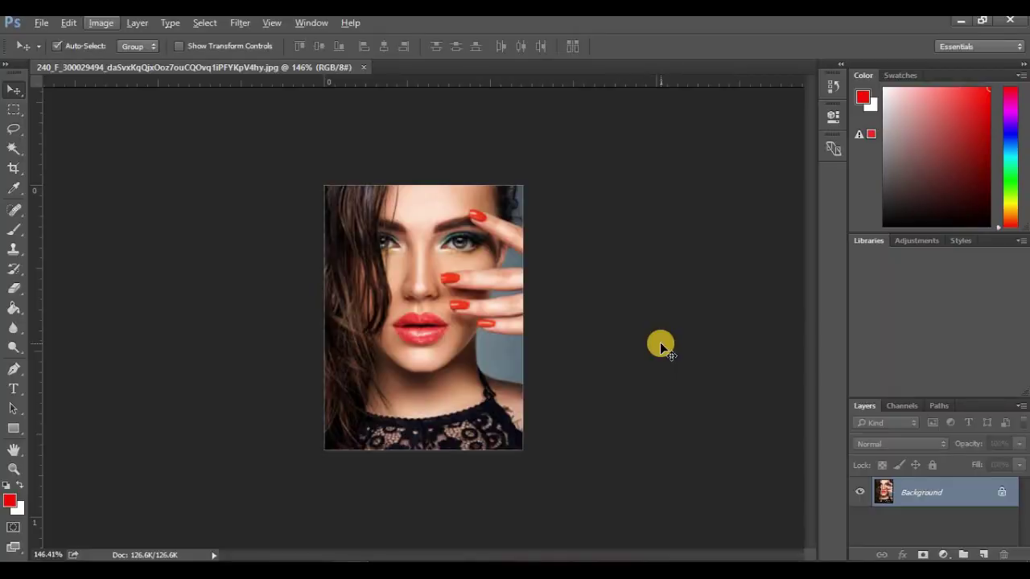
key("ctrl+j")
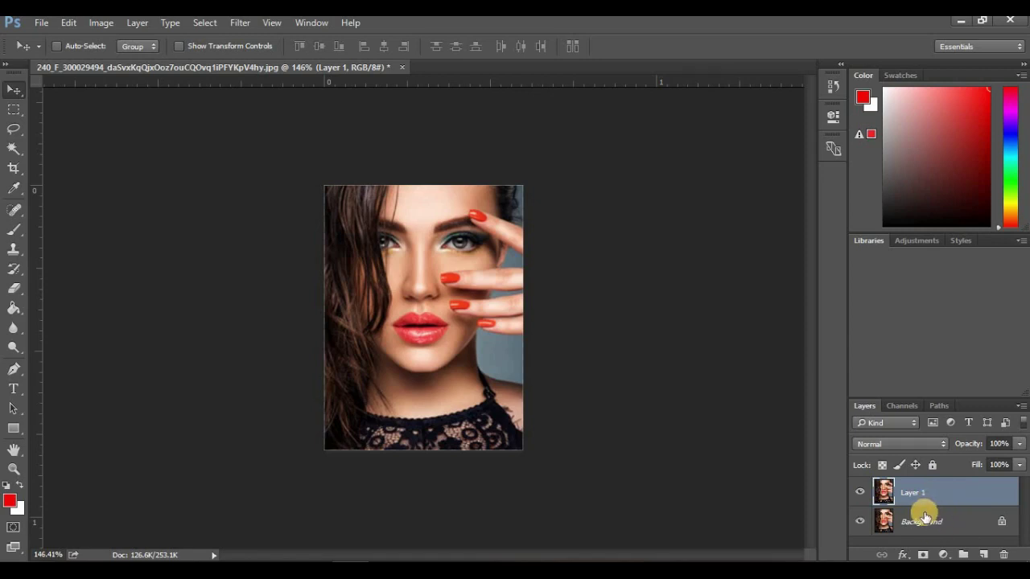
Turn the duplicated portrait layer black and white with a Hue/Saturation adjustment, setting Saturation to -100.
left_click(113, 30)
mouse_move(129, 67)
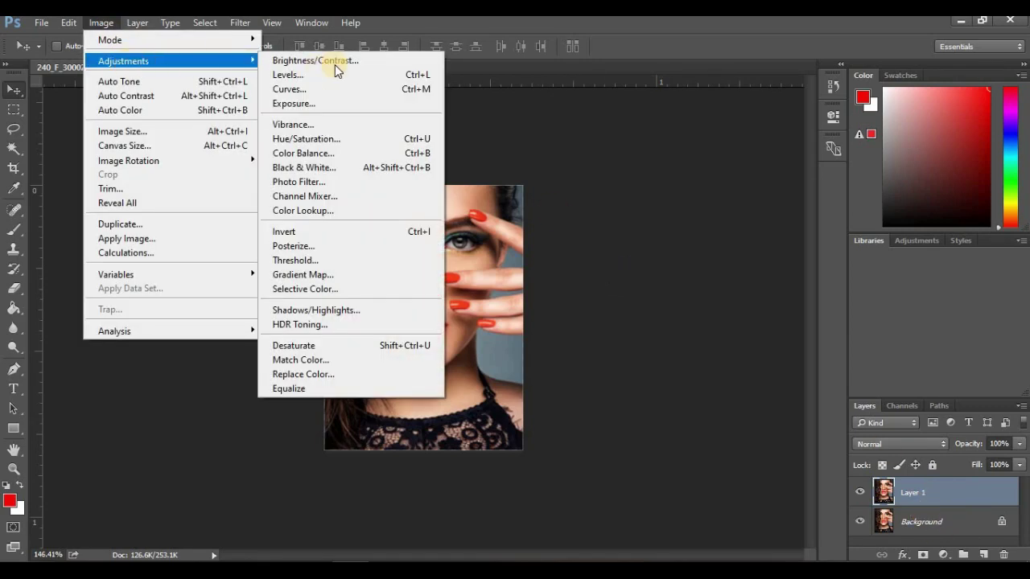
left_click(339, 145)
left_click(777, 202)
left_click_drag(724, 232, 609, 240)
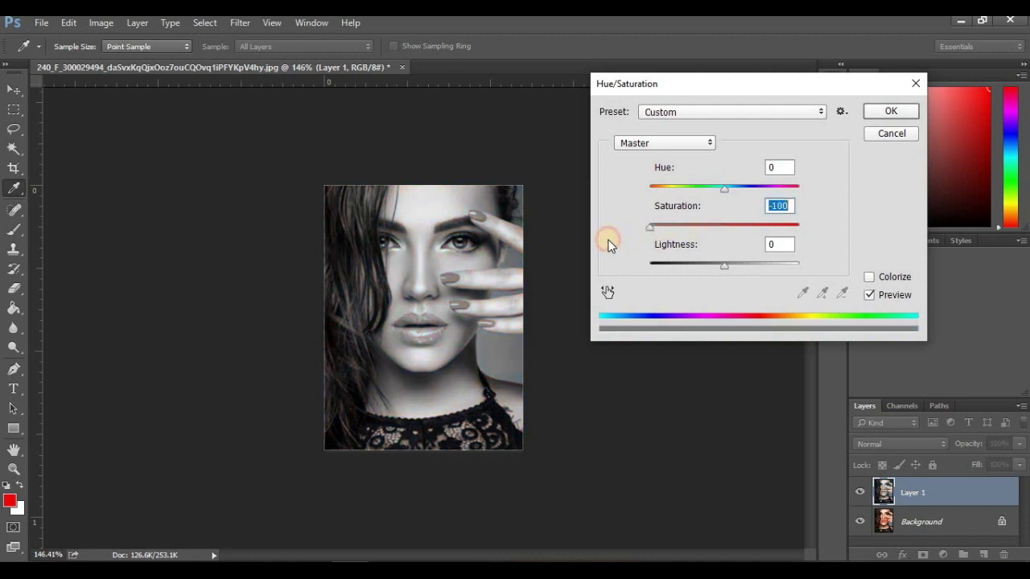
left_click(887, 112)
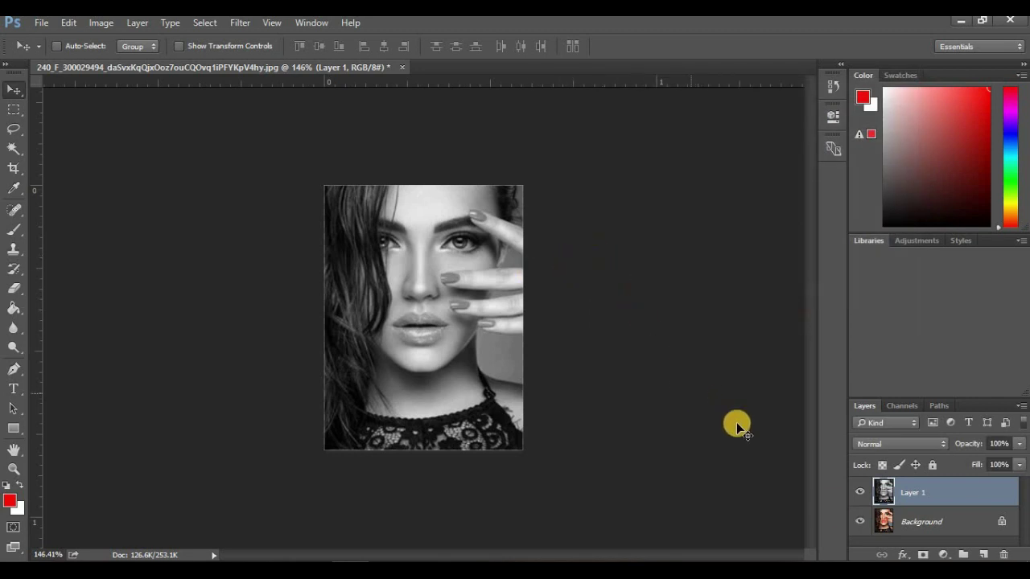
Add a new empty layer above the grayscale portrait and set up the Brush tool with red ff0000 as foreground colour.
left_click(982, 555)
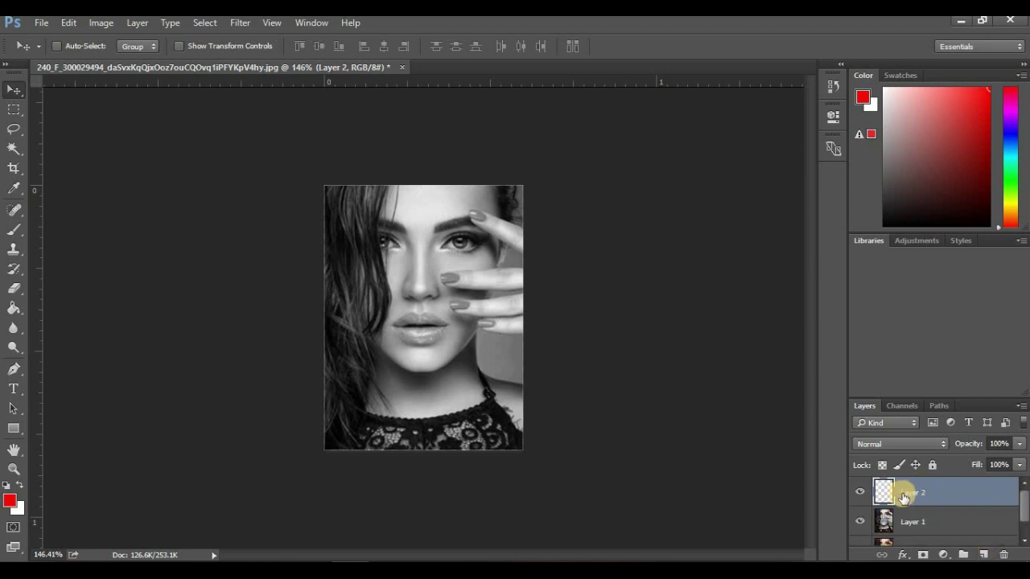
left_click(15, 230)
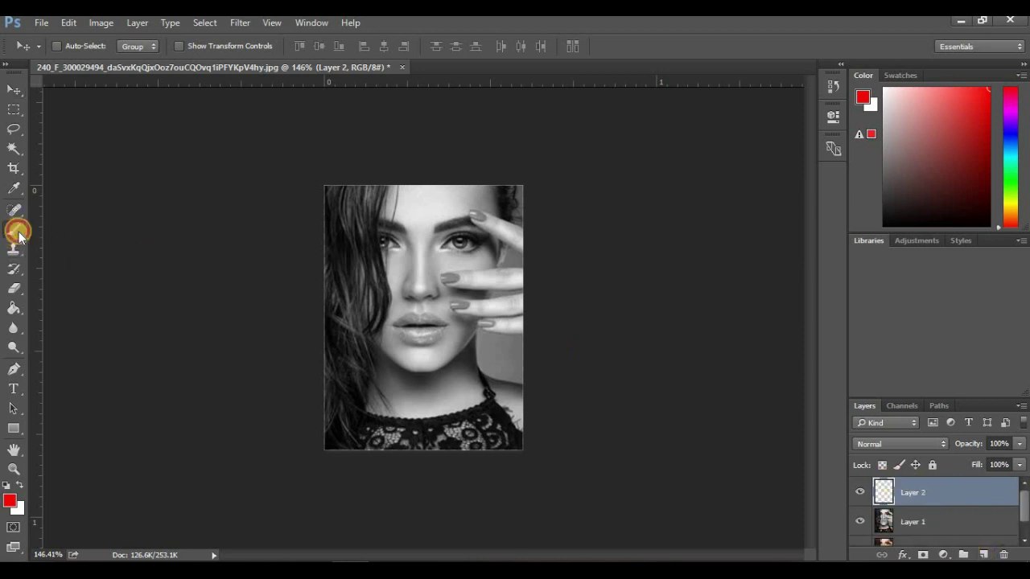
left_click(11, 502)
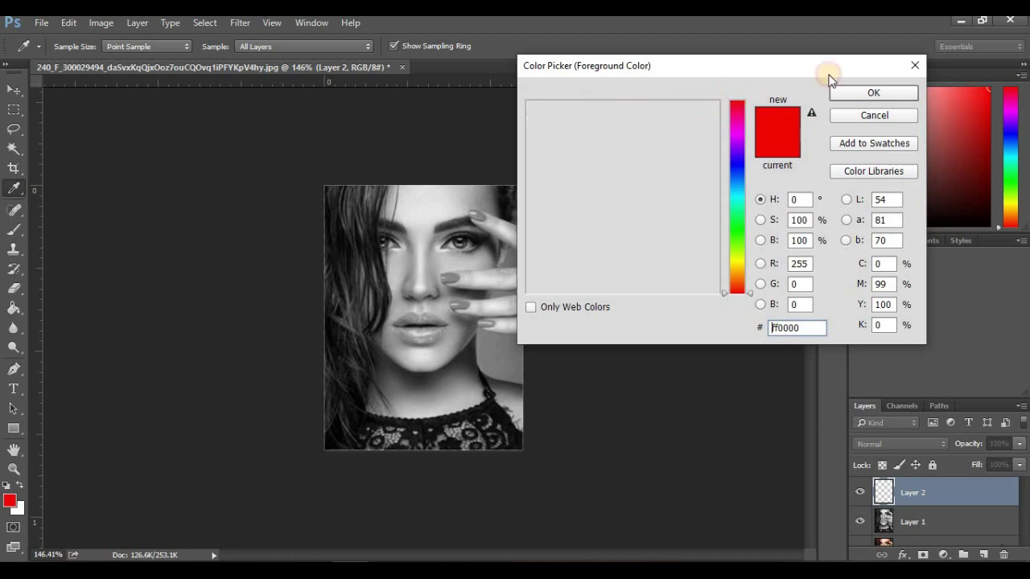
left_click(880, 93)
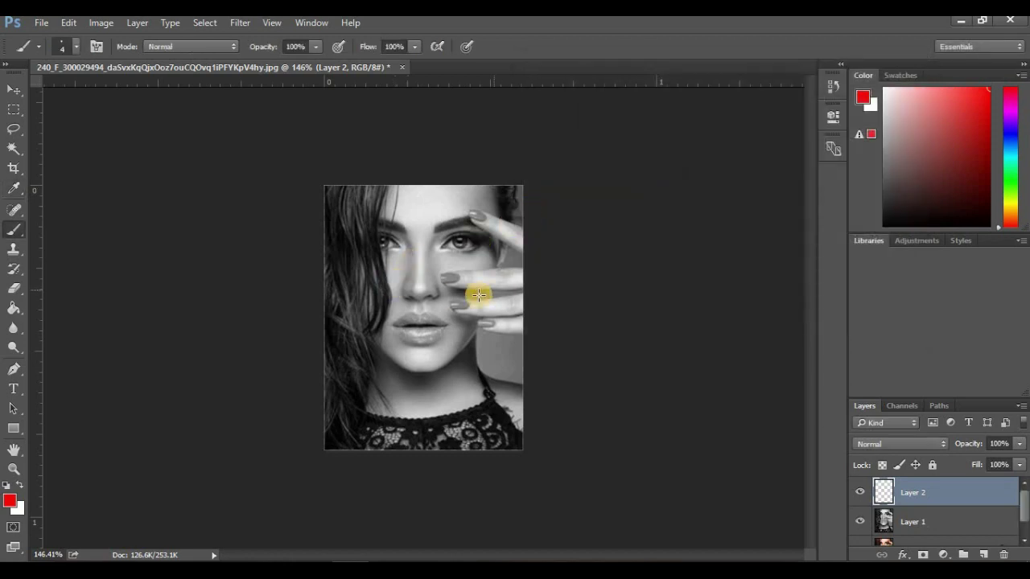
Enlarge the brush tip to 25 px for painting the portrait's lips.
scroll(452, 306, "up", 3)
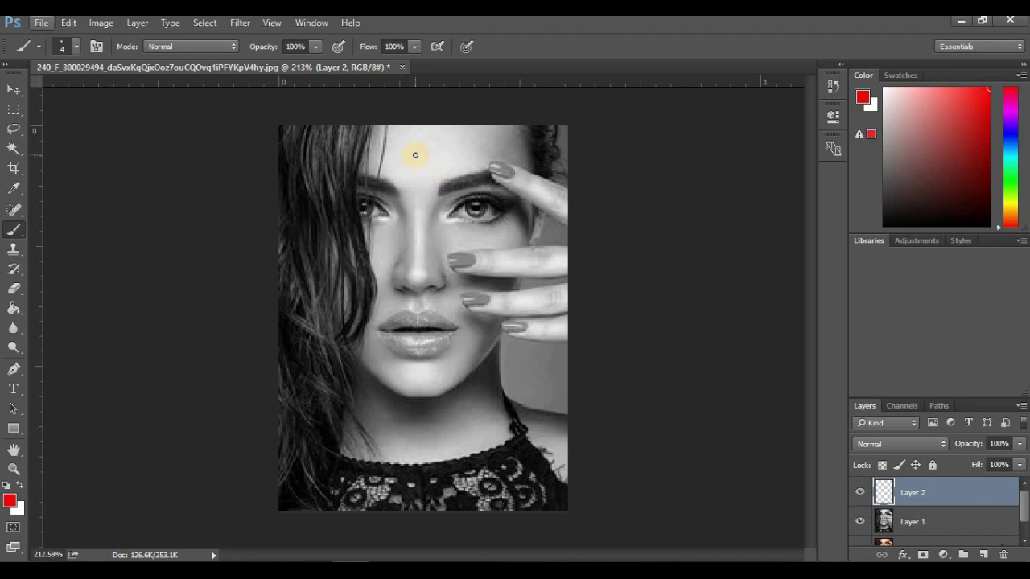
key("bracketright")
key("bracketright")
key("bracketright")
key("bracketright")
key("bracketright")
key("bracketright")
key("bracketright")
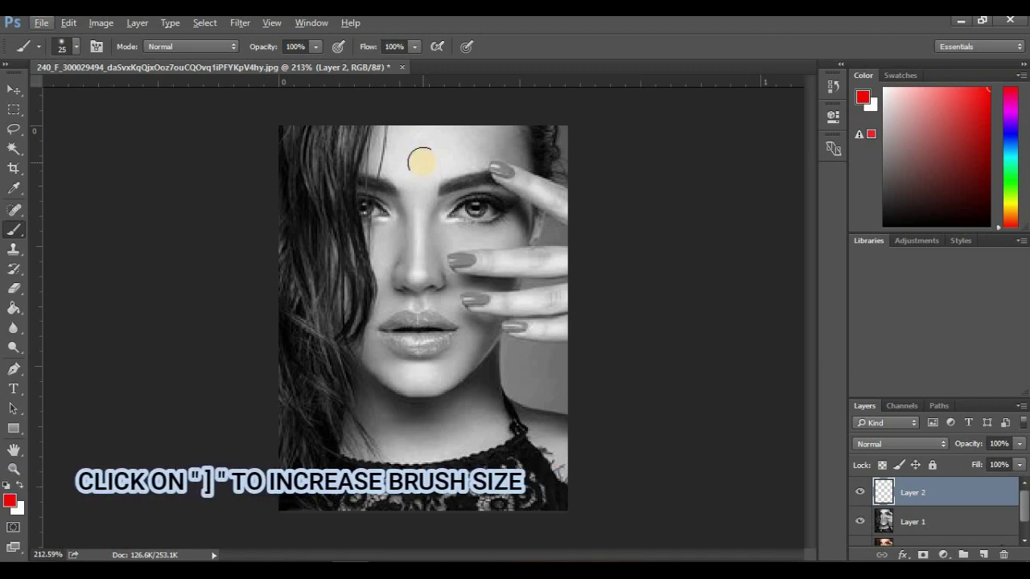
key("bracketright")
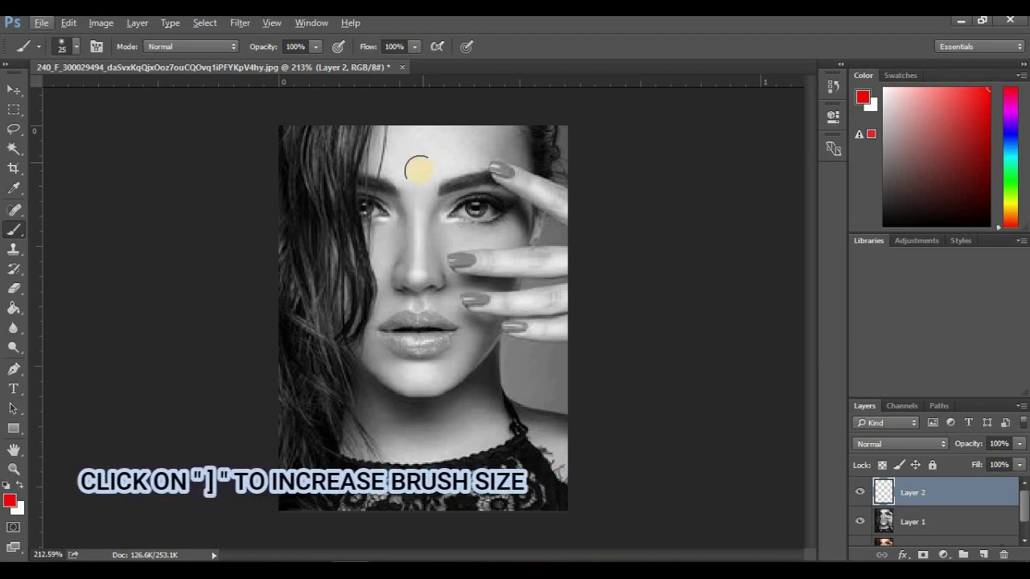
scroll(419, 338, "up", 3)
scroll(443, 372, "up", 2)
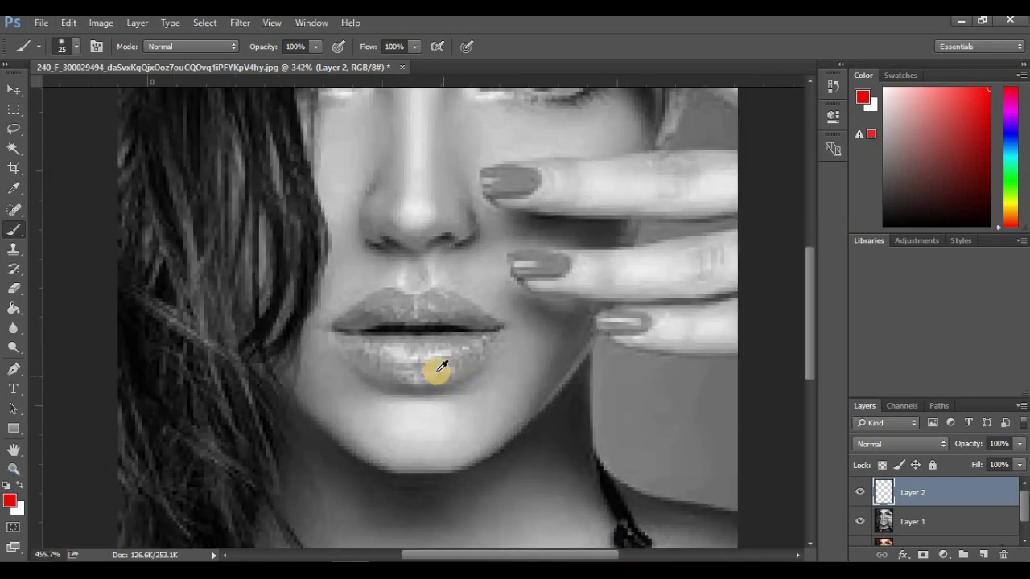
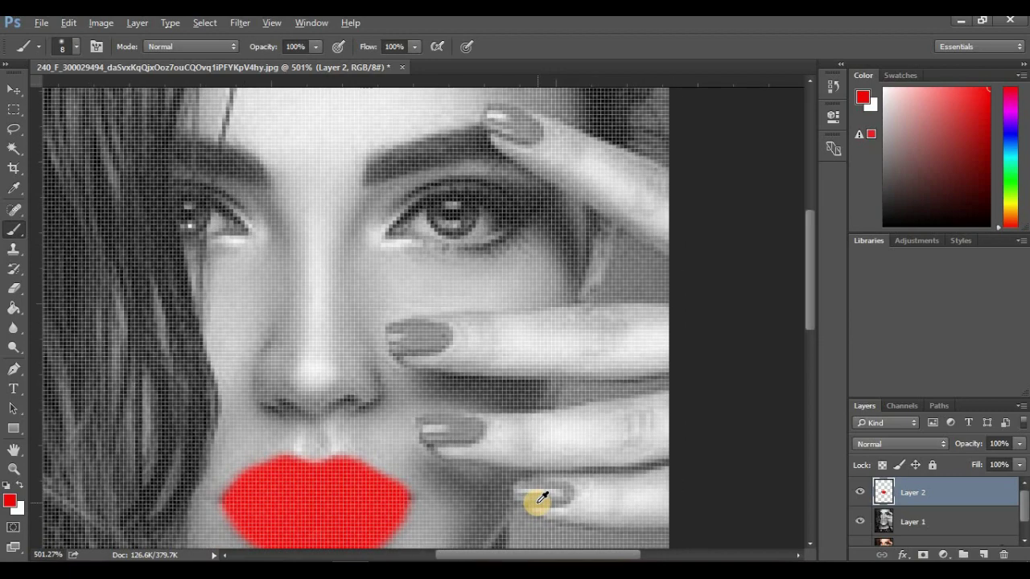
Reduce the brush size to 6 px and paint the four fingernails solid red on the new layer.
key("bracketleft")
key("bracketleft")
mouse_move(538, 492)
left_mouse_down()
mouse_move(522, 490)
mouse_move(535, 496)
left_mouse_up()
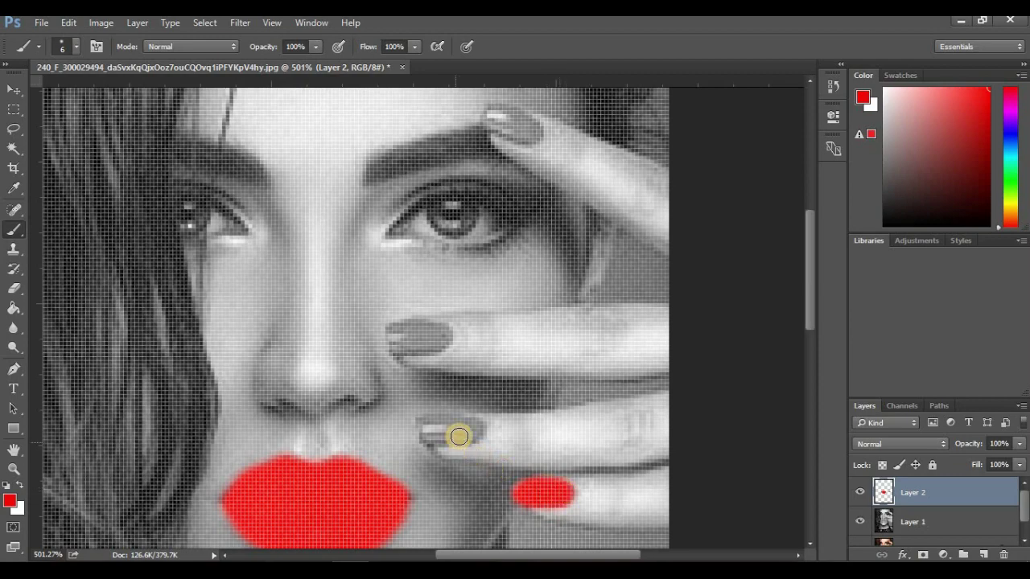
mouse_move(435, 439)
left_mouse_down()
mouse_move(423, 430)
mouse_move(430, 418)
mouse_move(461, 421)
mouse_move(443, 432)
mouse_move(473, 434)
left_mouse_up()
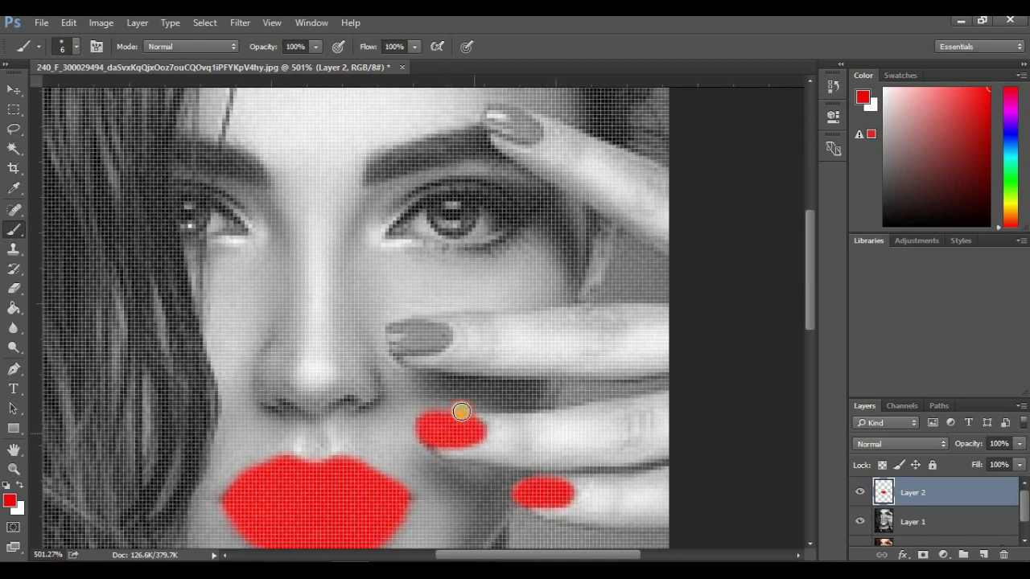
mouse_move(400, 350)
left_mouse_down()
mouse_move(444, 337)
mouse_move(413, 329)
left_mouse_up()
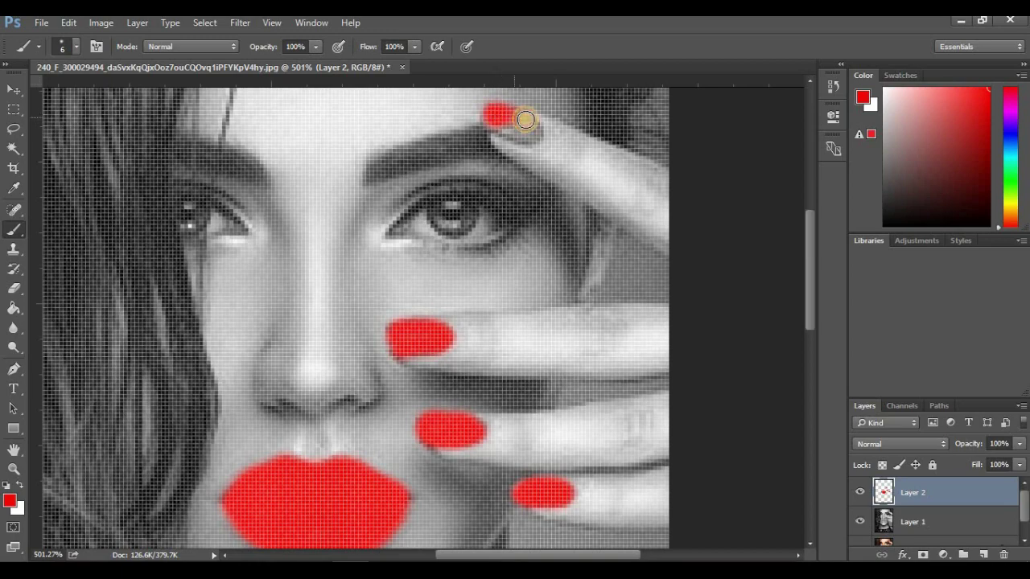
left_click_drag(532, 134, 500, 121)
Paint both eyebrows solid red with the 6 px brush on the same layer.
mouse_move(368, 179)
left_mouse_down()
mouse_move(453, 153)
mouse_move(420, 163)
mouse_move(388, 167)
mouse_move(474, 136)
mouse_move(466, 147)
mouse_move(498, 156)
mouse_move(463, 156)
mouse_move(479, 135)
mouse_move(390, 175)
left_mouse_up()
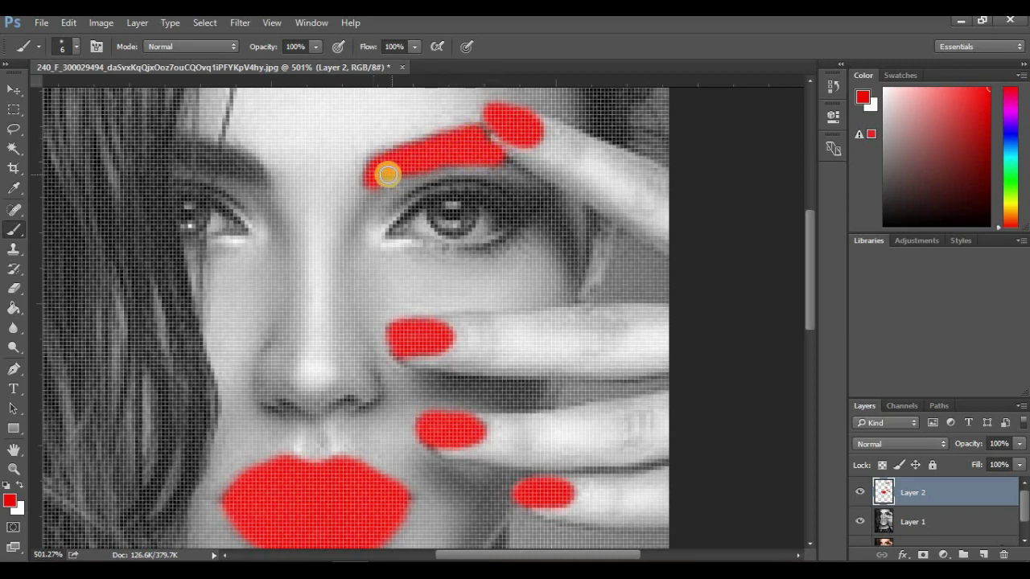
mouse_move(236, 168)
left_mouse_down()
mouse_move(249, 170)
mouse_move(232, 156)
mouse_move(259, 175)
left_mouse_up()
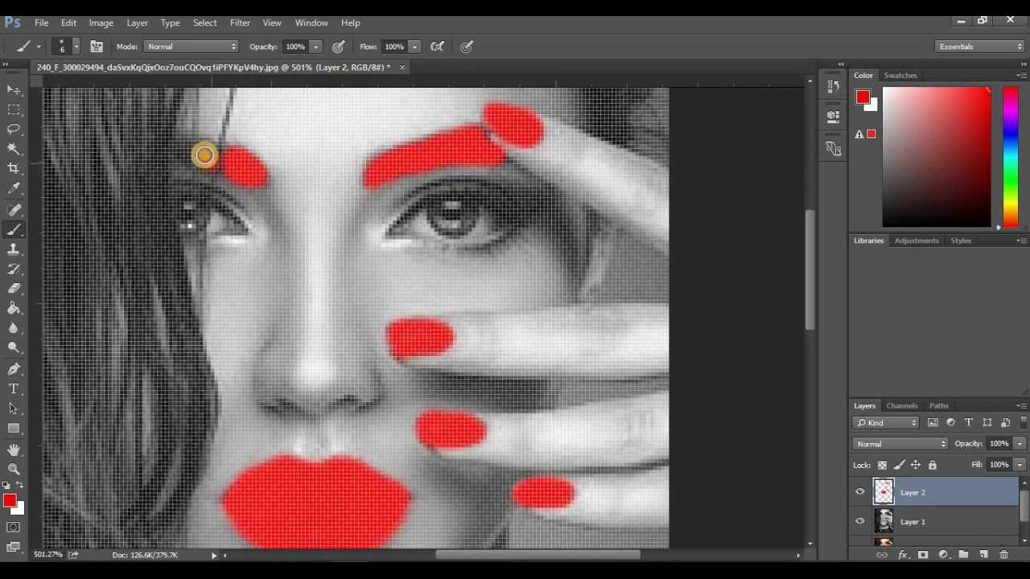
mouse_move(202, 161)
left_mouse_down()
mouse_move(190, 141)
mouse_move(183, 151)
mouse_move(216, 163)
mouse_move(198, 151)
left_mouse_up()
Set the painted layer's blend mode to Overlay, switch to the Move tool, and inspect the coloured lips and nails.
scroll(352, 220, "down", 3)
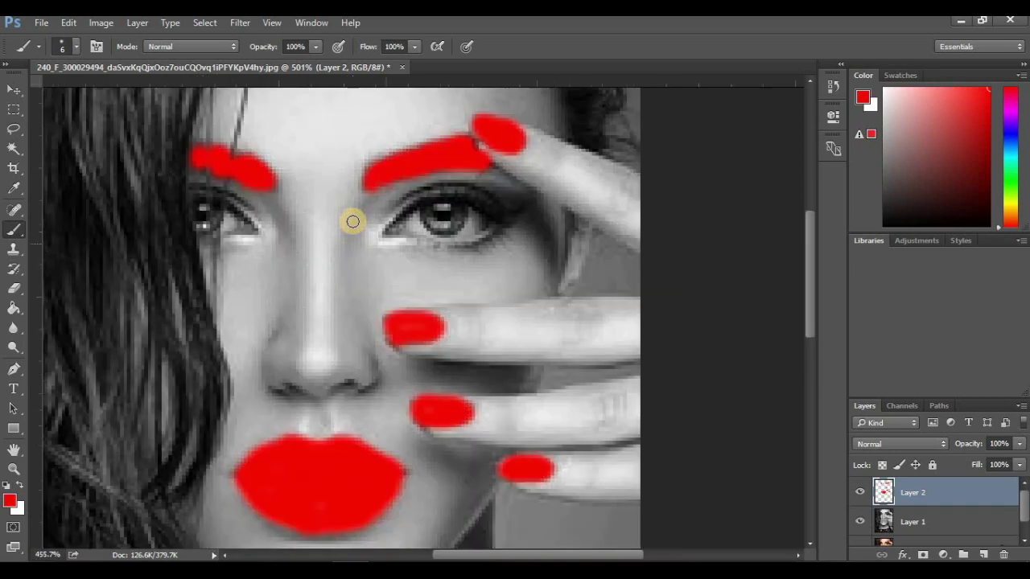
scroll(424, 233, "down", 1)
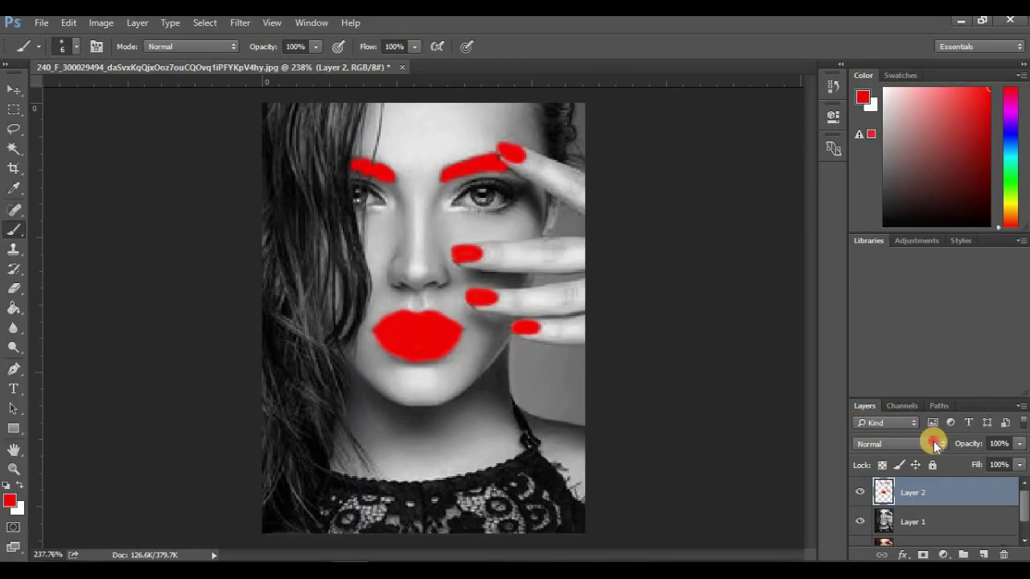
left_click(933, 443)
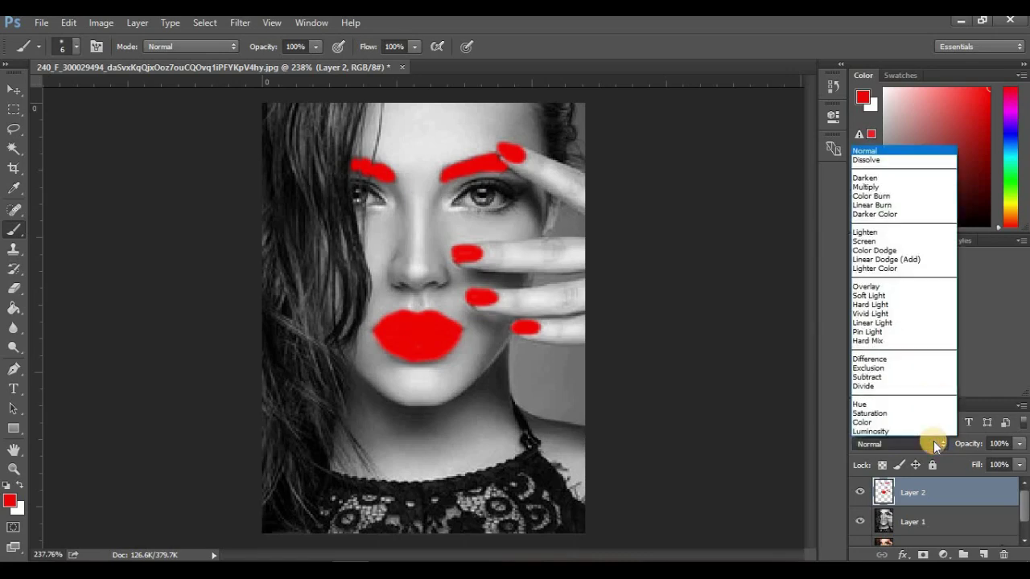
left_click(882, 286)
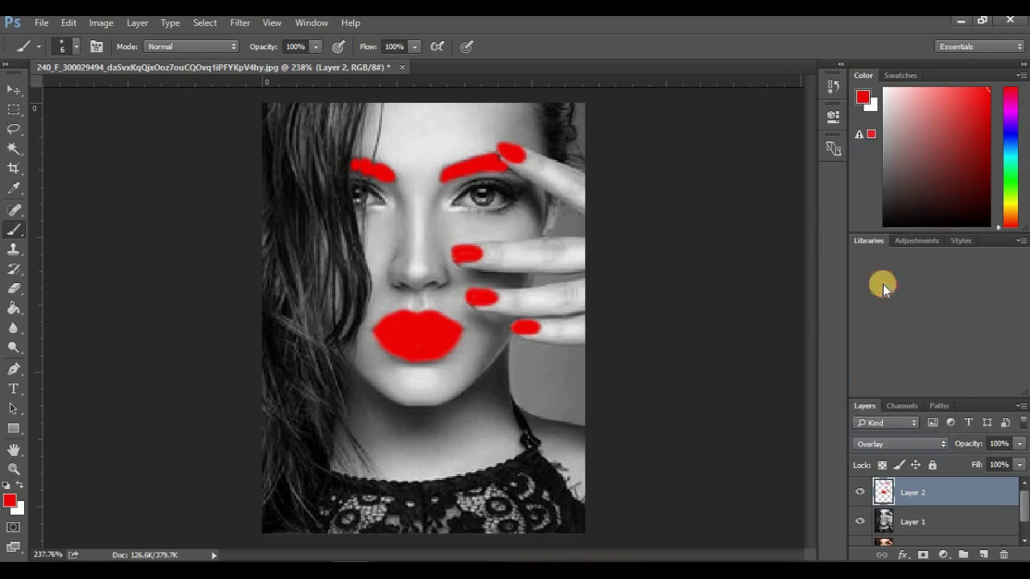
left_click(11, 87)
scroll(417, 334, "up", 5)
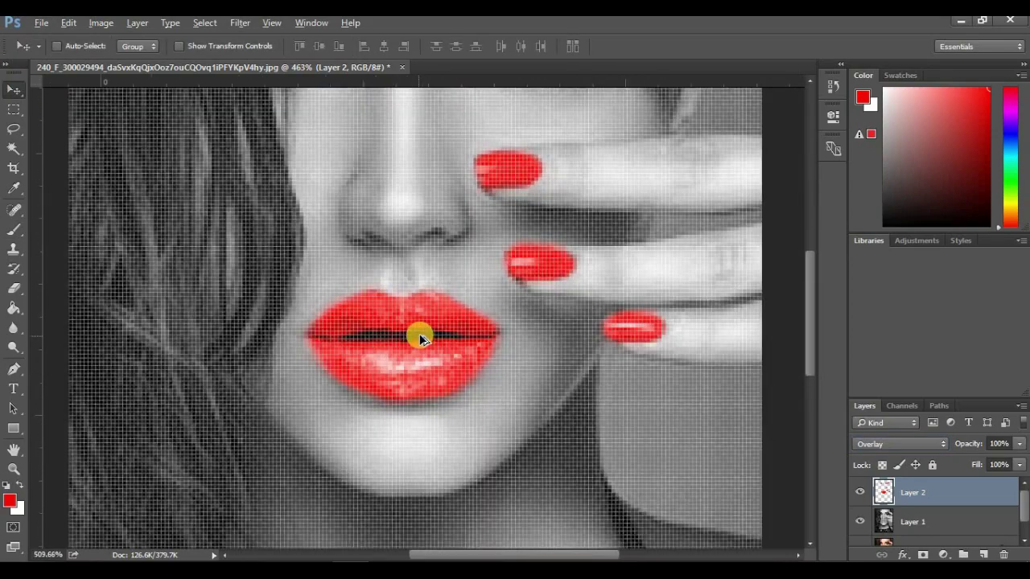
scroll(417, 334, "down", 4)
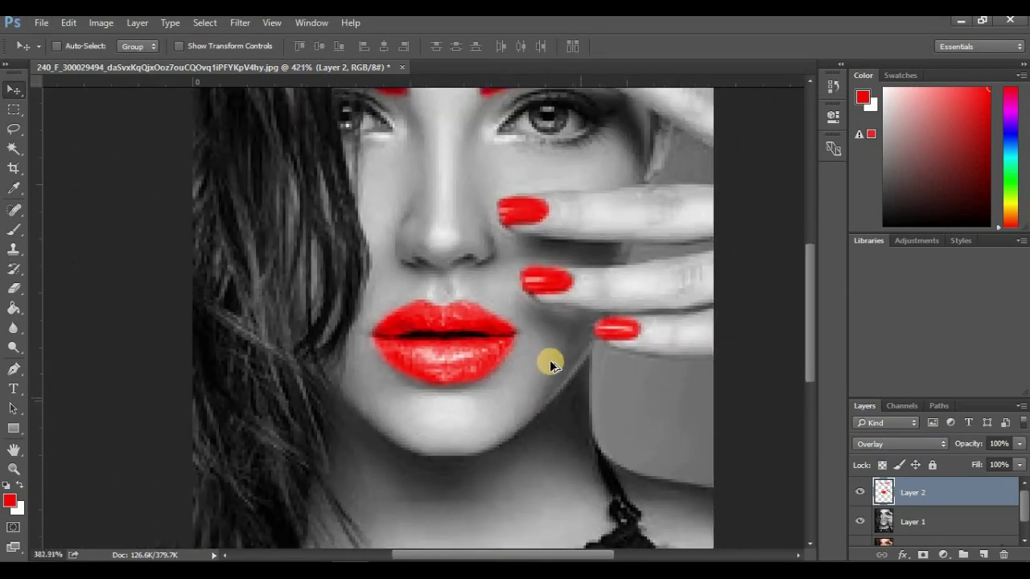
Save the red-accented portrait as a JPEG in New folder (2) at Maximum quality 12, without replacing the existing file.
scroll(549, 360, "down", 3)
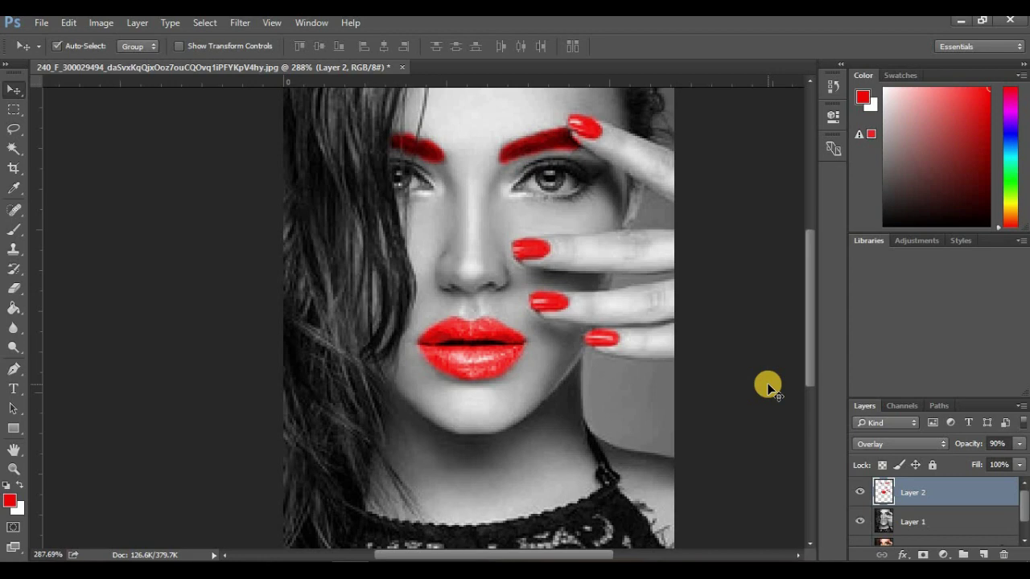
key("ctrl+shift+s")
left_click(439, 318)
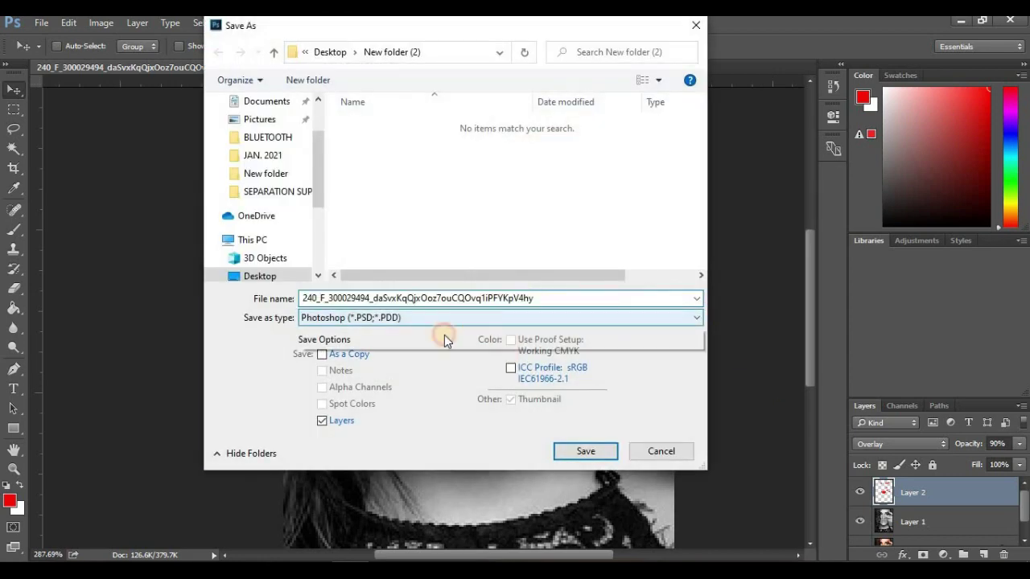
left_click(381, 423)
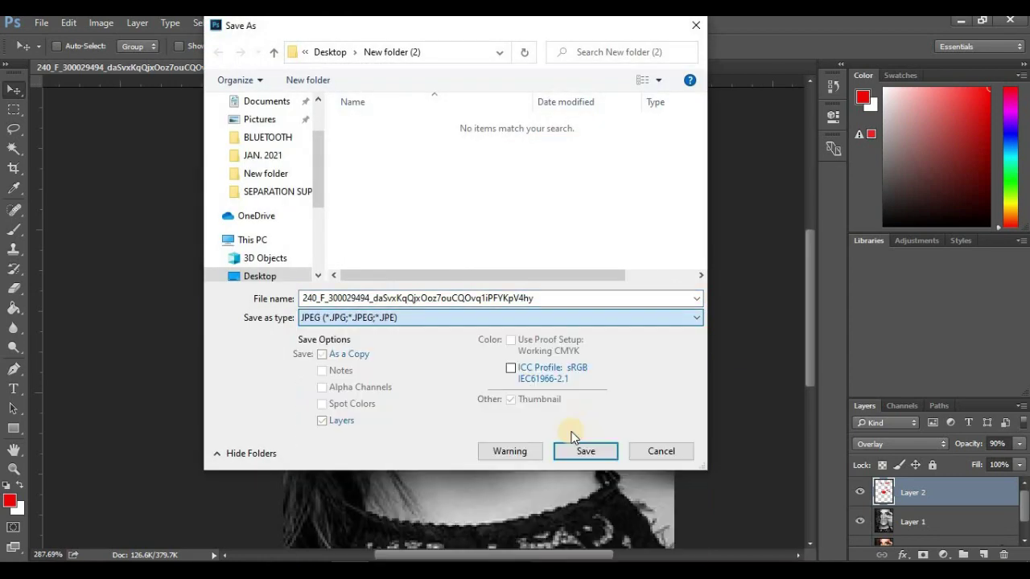
left_click(583, 452)
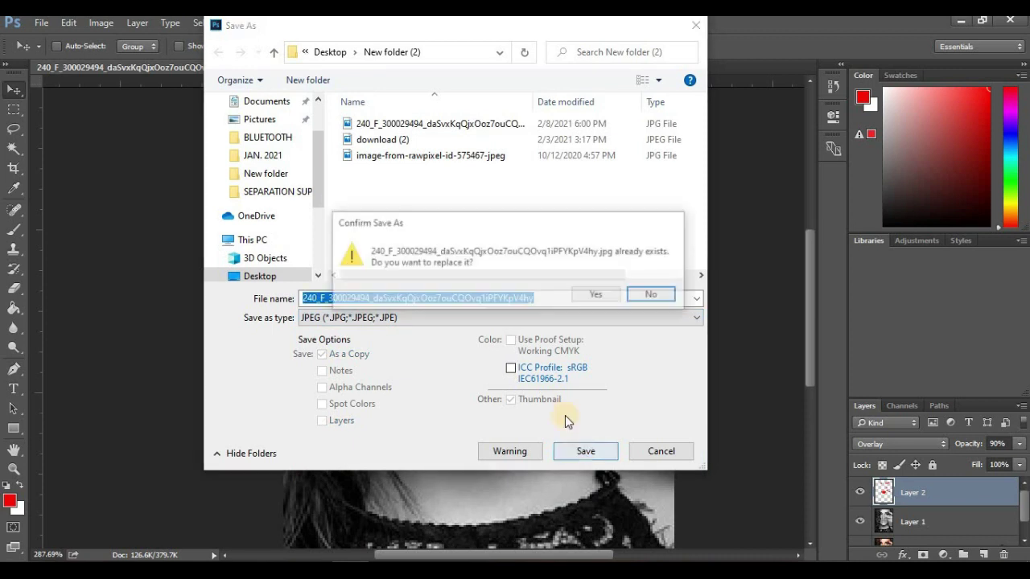
left_click(658, 299)
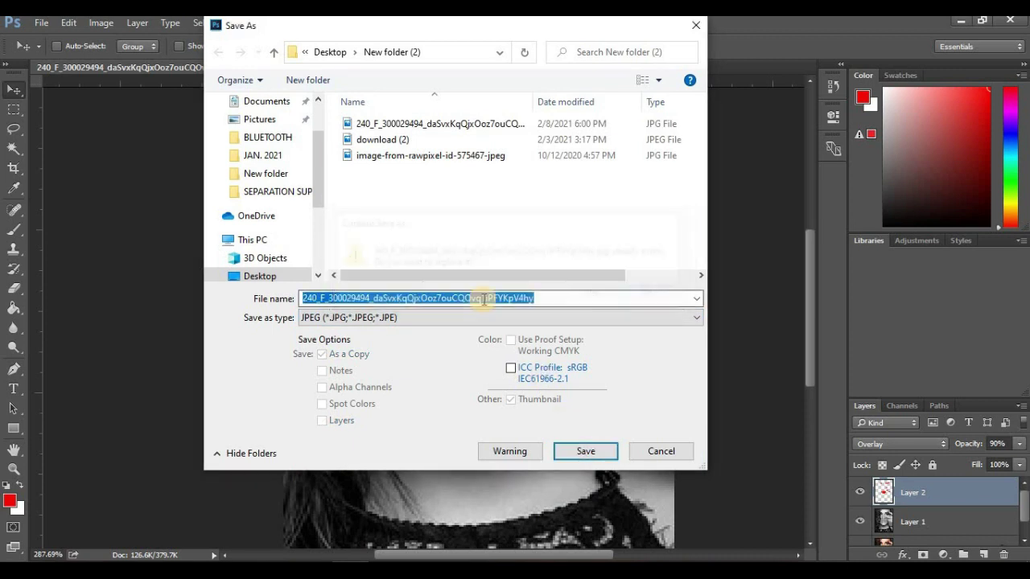
left_click(565, 297)
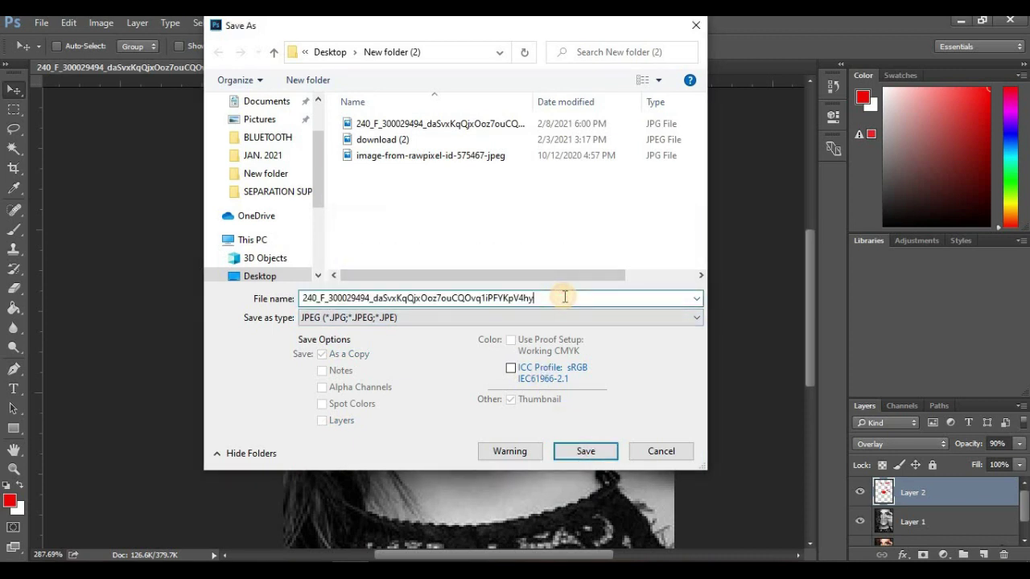
left_click(608, 457)
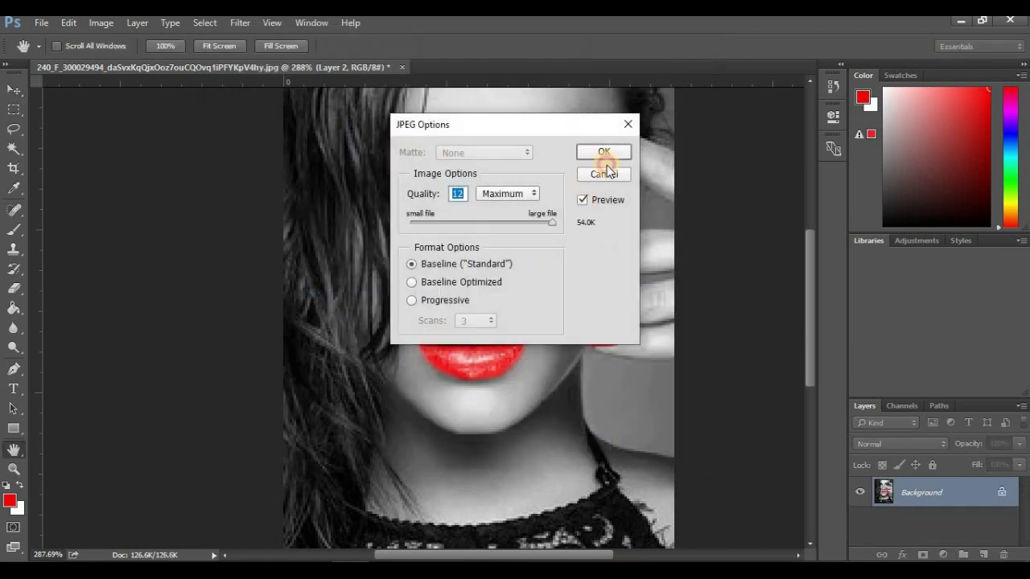
left_click(605, 152)
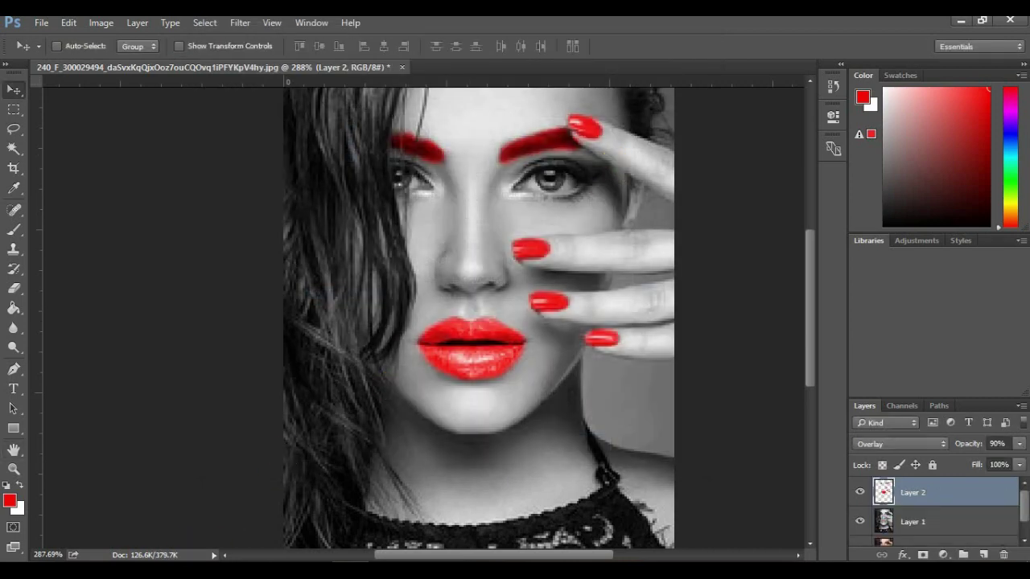
Switch to CorelDRAW and place the saved portrait beside the page at about 3.8 × 5.0 inches.
left_click(199, 537)
left_click(266, 207)
left_click_drag(266, 208, 741, 412)
mouse_move(650, 273)
left_mouse_down()
mouse_move(601, 279)
mouse_move(640, 260)
left_mouse_up()
left_click(672, 325)
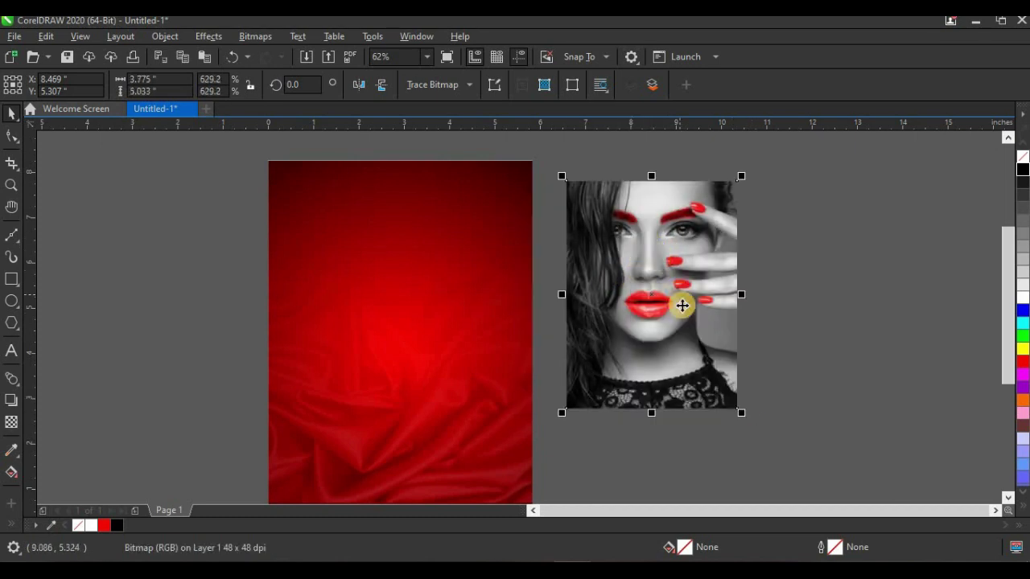
PowerClip the portrait inside the red flyer background.
right_click(692, 328)
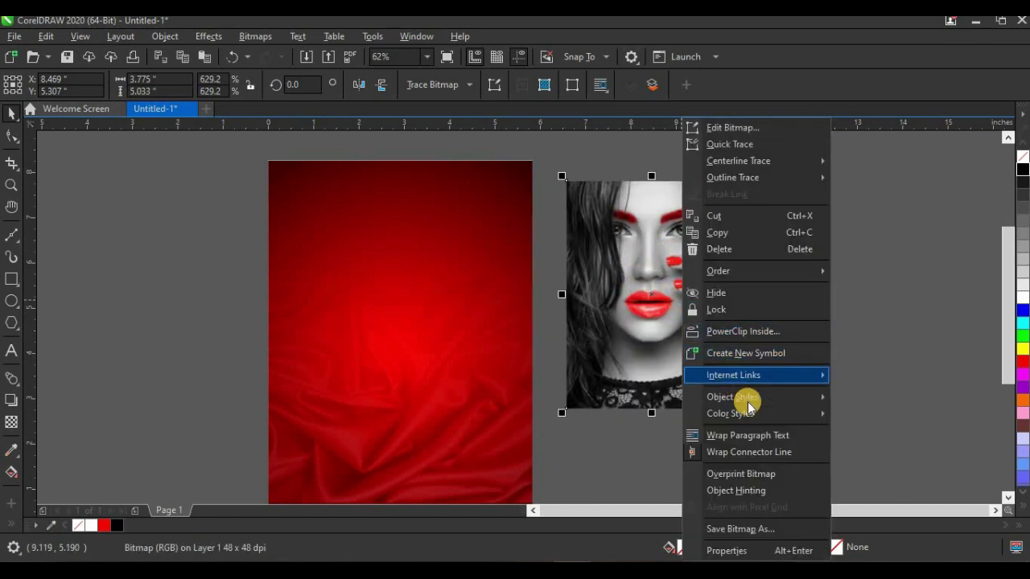
left_click(742, 331)
left_click(402, 282)
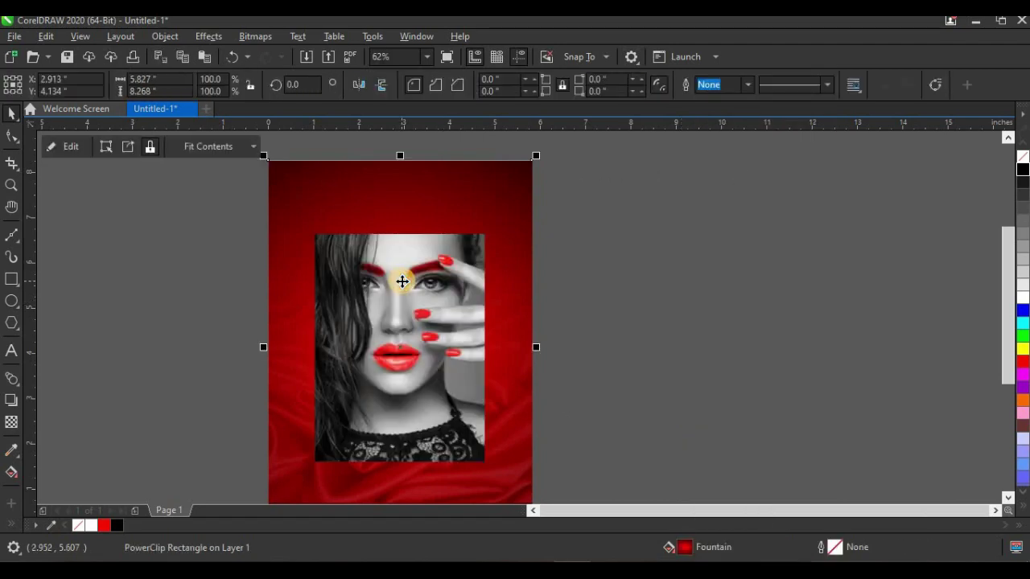
Enlarge the clipped portrait to about 6.36 × 8.48 inches and move it up so the eyes are cropped above the page's upper edge.
left_click(404, 281, "ctrl")
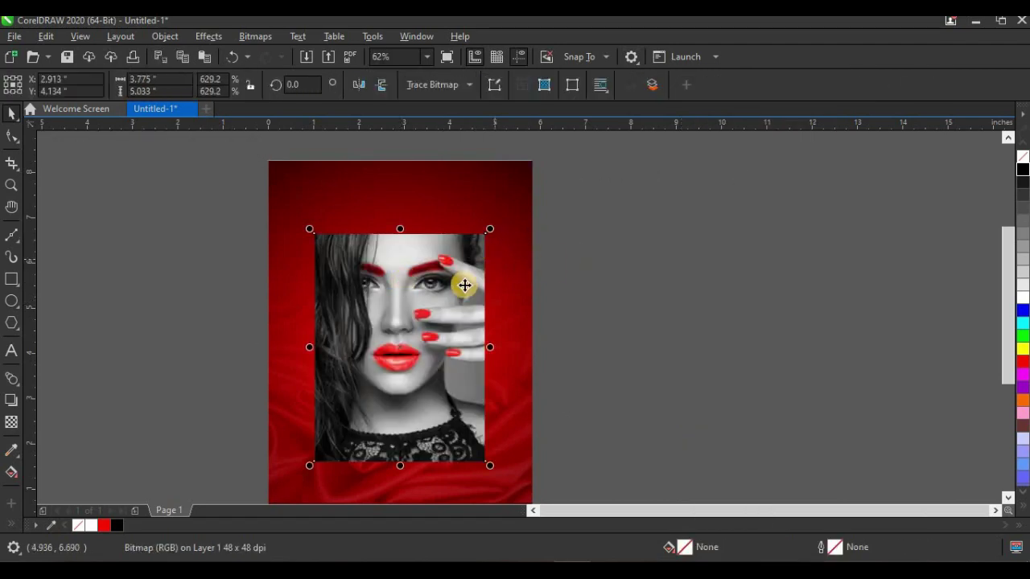
left_click_drag(497, 225, 568, 169)
key("Up")
key("Up")
key("Up")
key("Up")
key("Up")
key("Up")
key("Up")
key("Up")
key("Up")
key("Up")
key("Up")
key("Up")
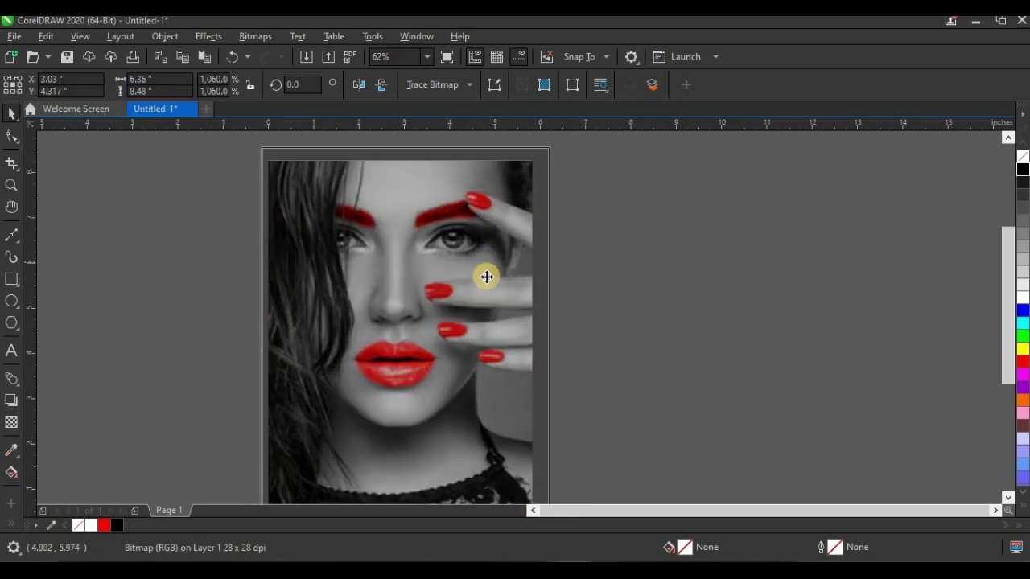
key("Right")
key("Up")
key("Up")
key("Up")
key("Up")
key("Up")
key("Up")
key("Up")
key("Up")
key("Up")
key("Up")
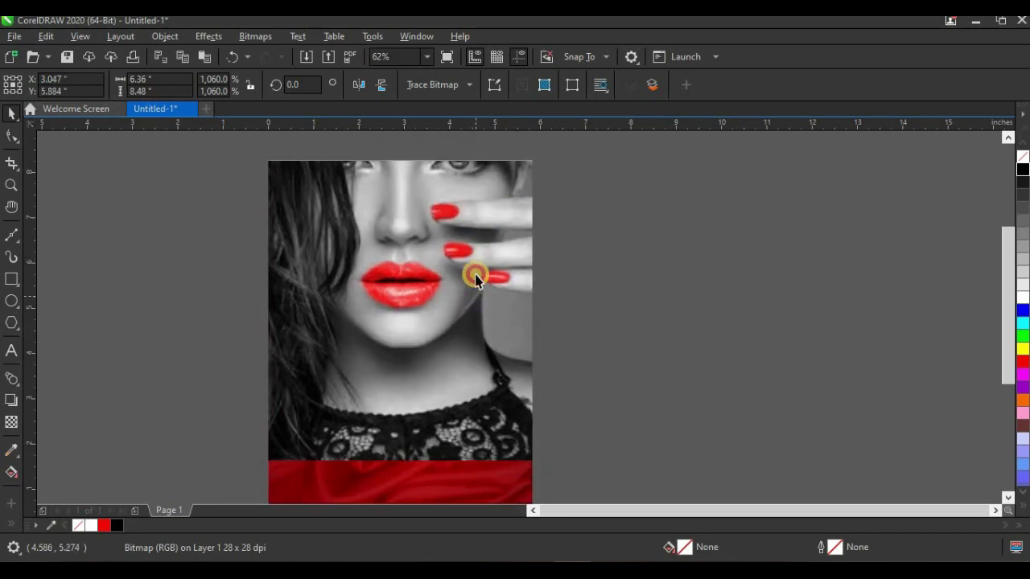
key("Up")
key("Up")
key("Up")
key("Up")
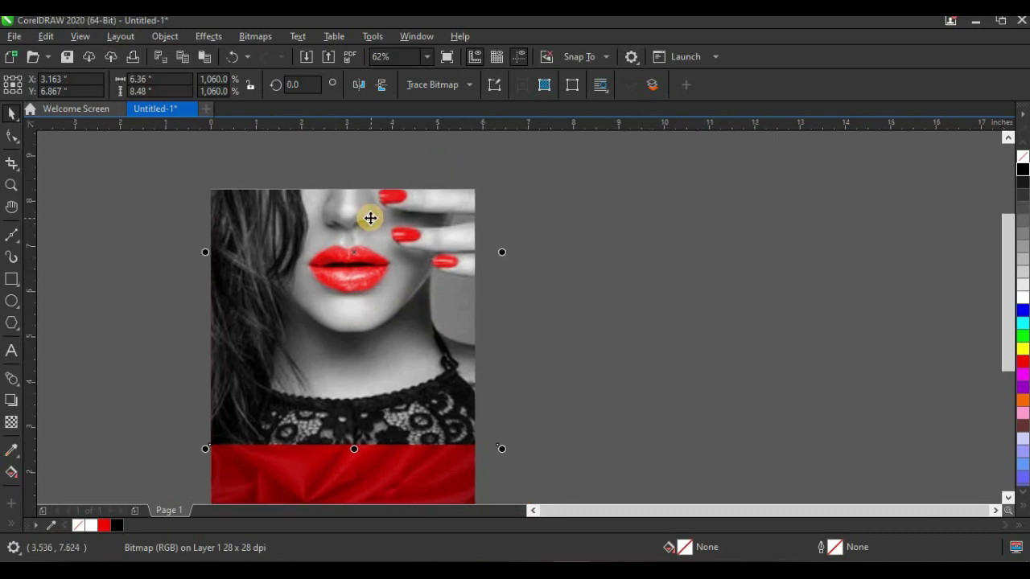
Darken the portrait with a Gamma adjustment of 0.6.
left_click(208, 37)
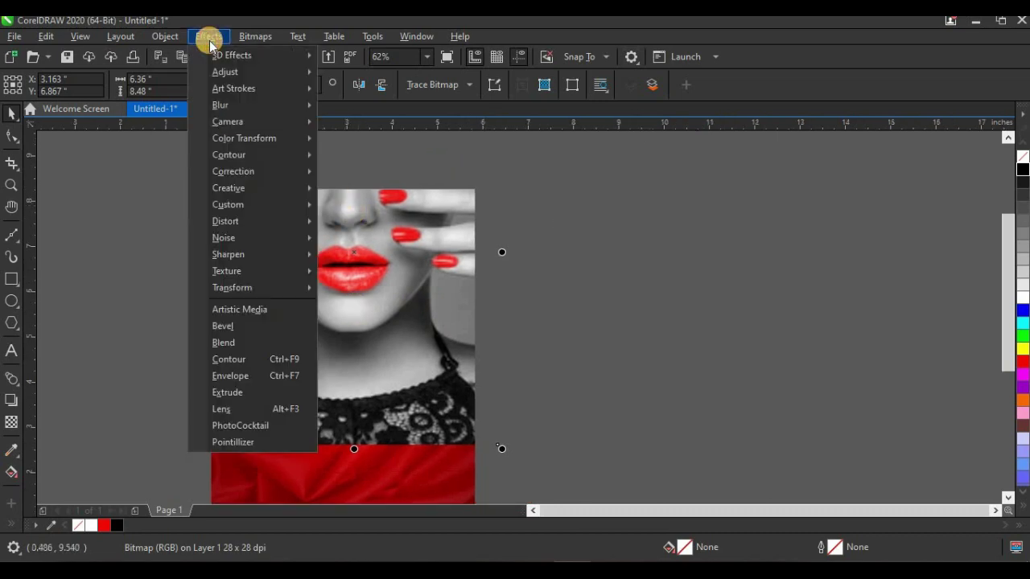
mouse_move(227, 72)
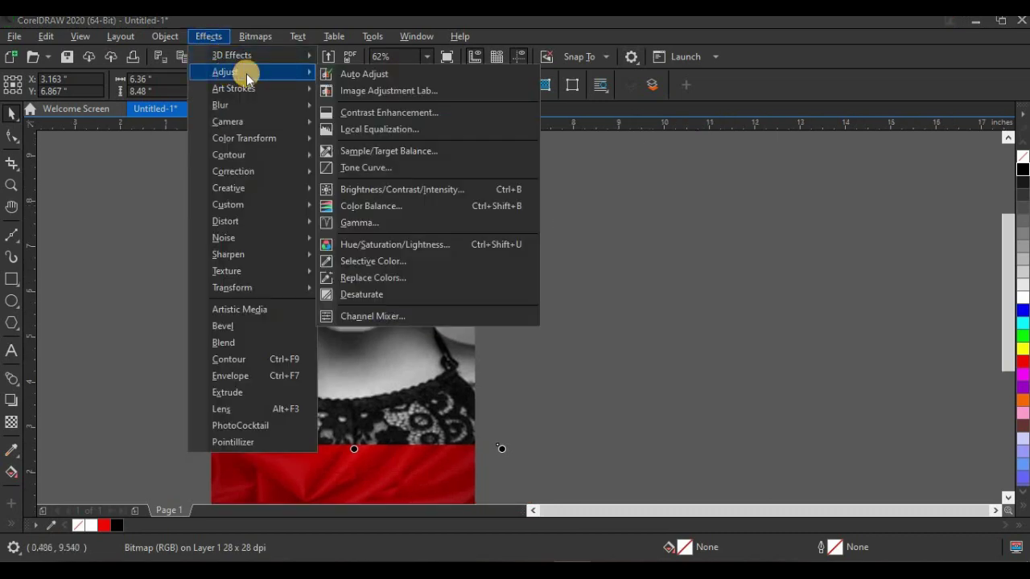
left_click(396, 223)
left_click_drag(418, 239, 533, 198)
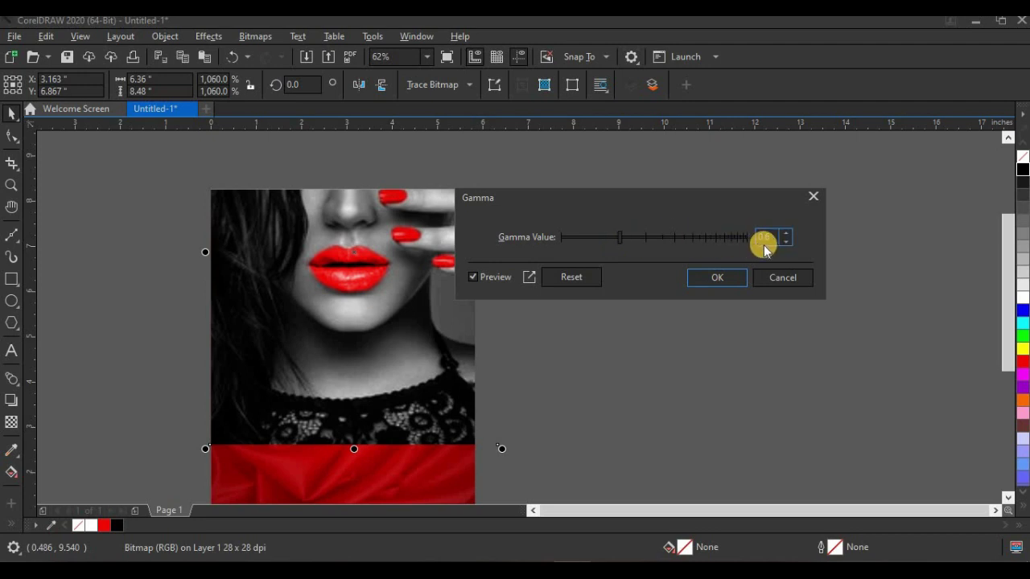
left_click(724, 278)
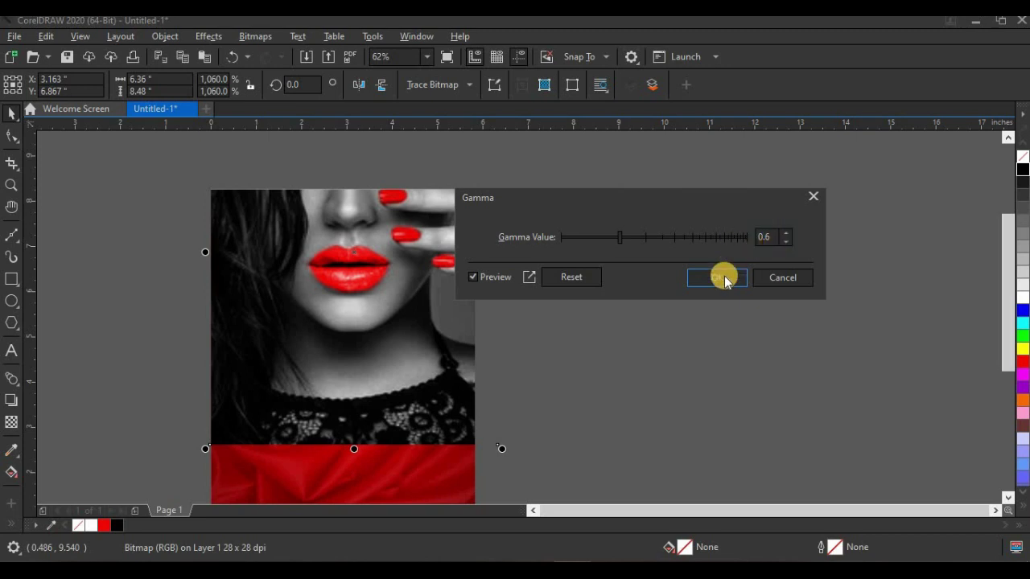
Apply a vertical linear fountain transparency that fades the portrait from opaque at the nose to fully transparent at the lace collar, and deselect it.
scroll(556, 255, "down", 3)
scroll(558, 254, "up", 3)
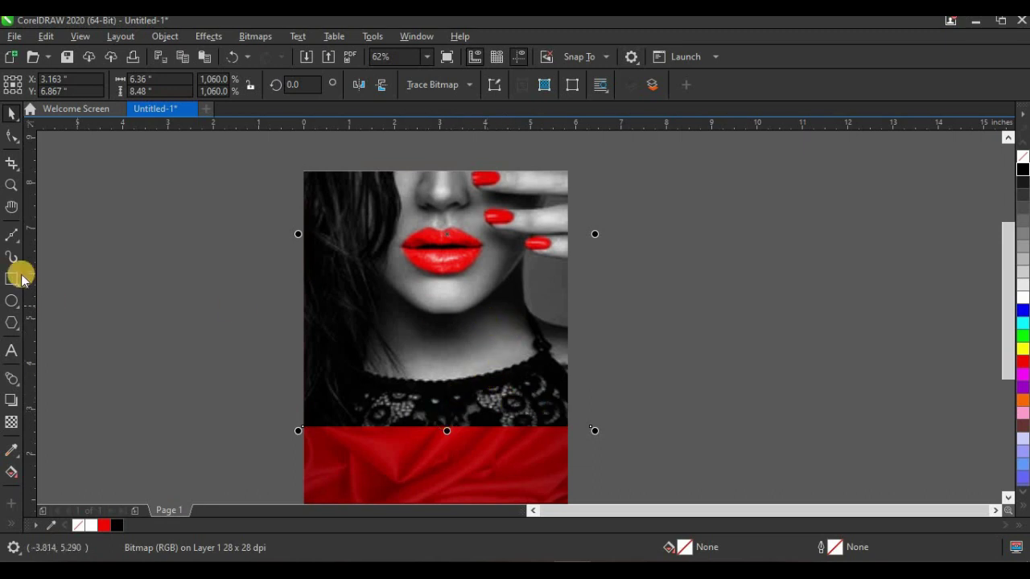
left_click(10, 421)
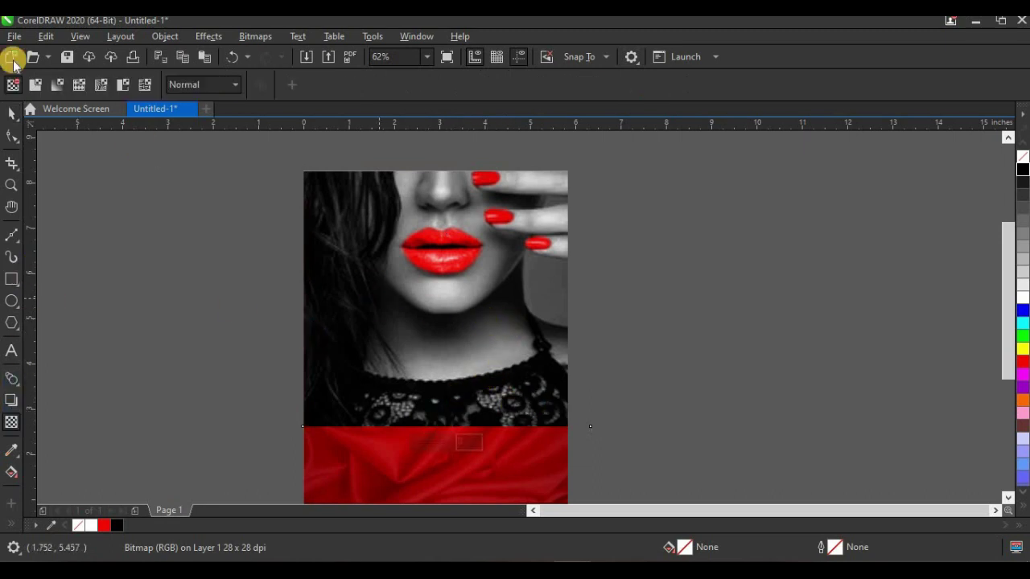
left_click(54, 87)
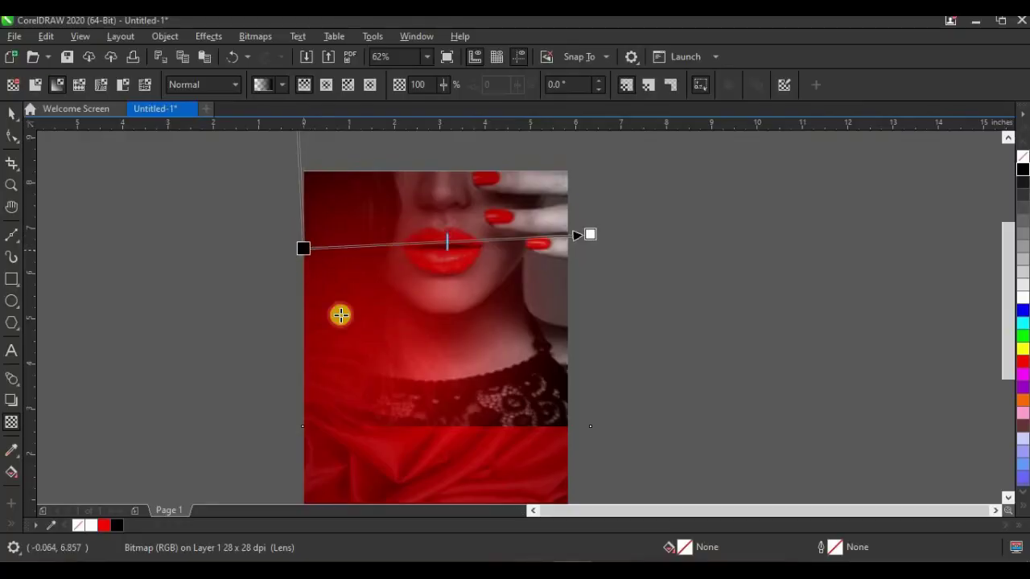
left_click_drag(303, 248, 431, 399)
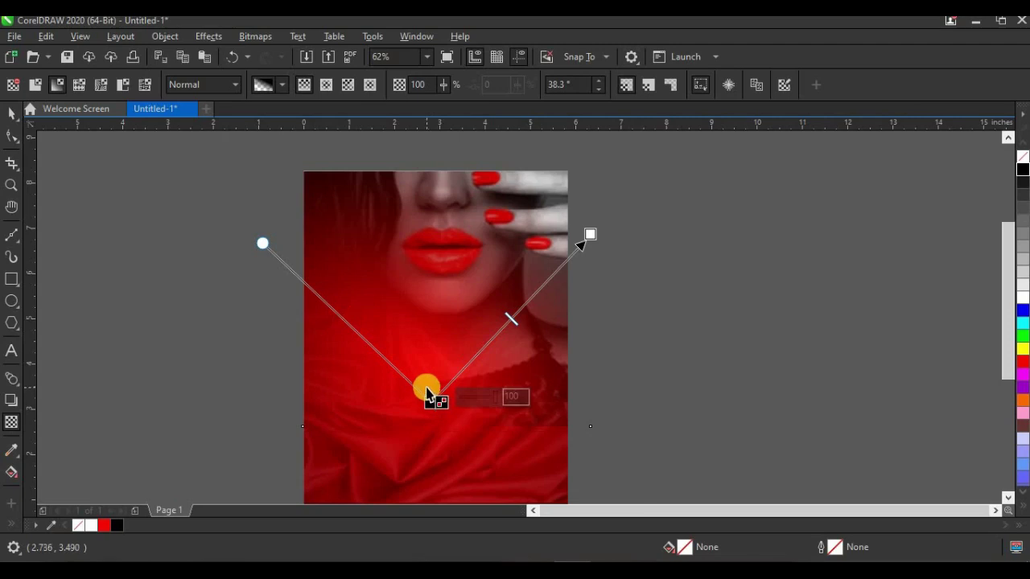
left_click_drag(590, 232, 432, 232)
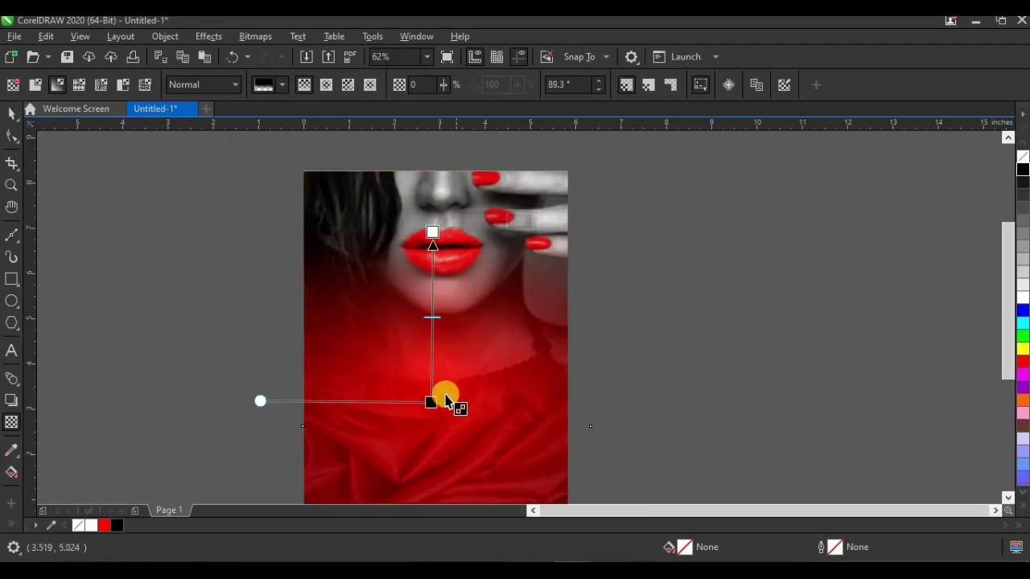
left_click_drag(433, 403, 437, 405)
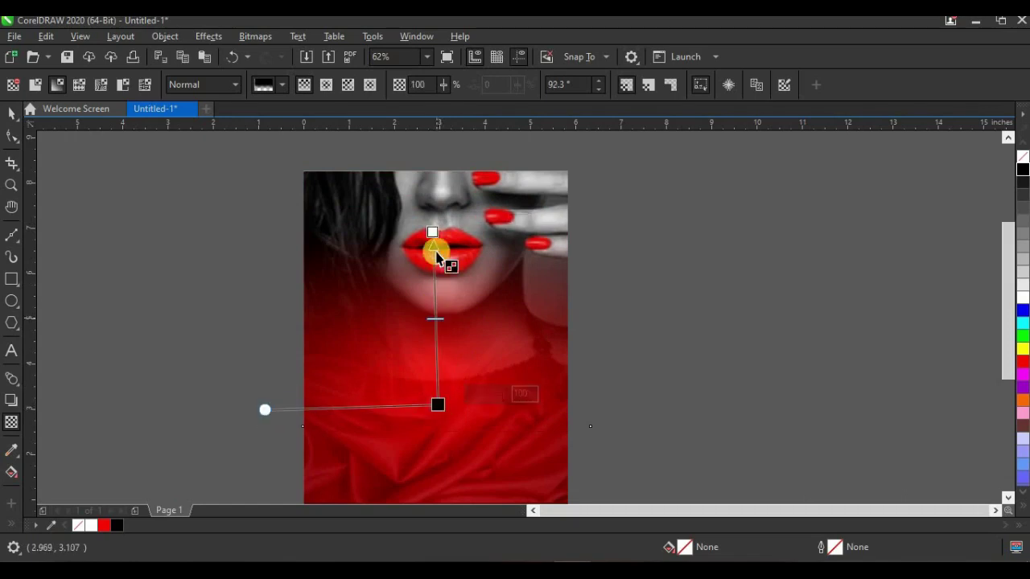
left_click_drag(431, 232, 437, 212)
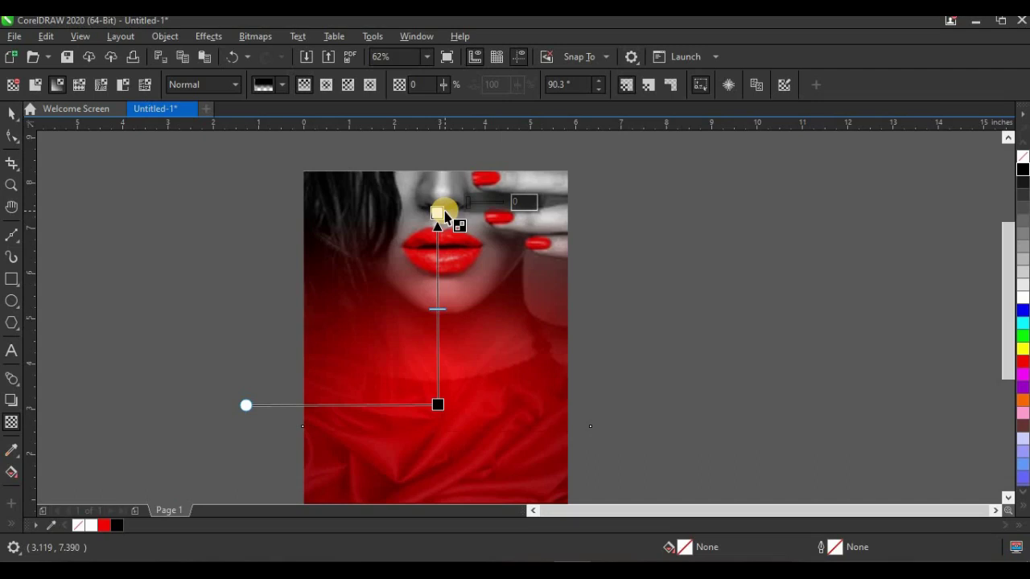
left_click(10, 115)
left_click(78, 225)
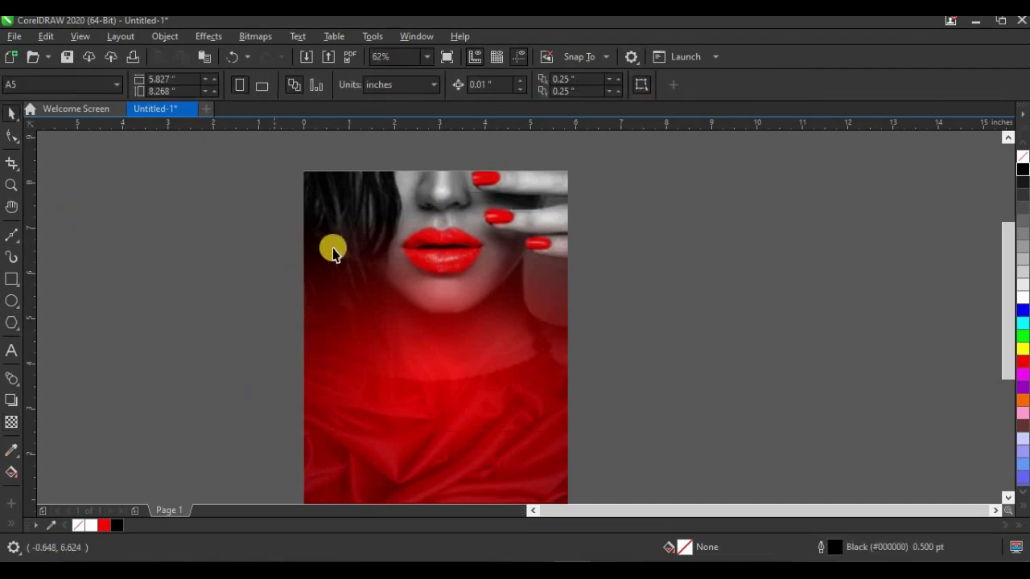
Fit the whole flyer page in view and examine the blended design in full-screen preview.
scroll(274, 246, "down", 2)
left_click(11, 184)
left_click(168, 88)
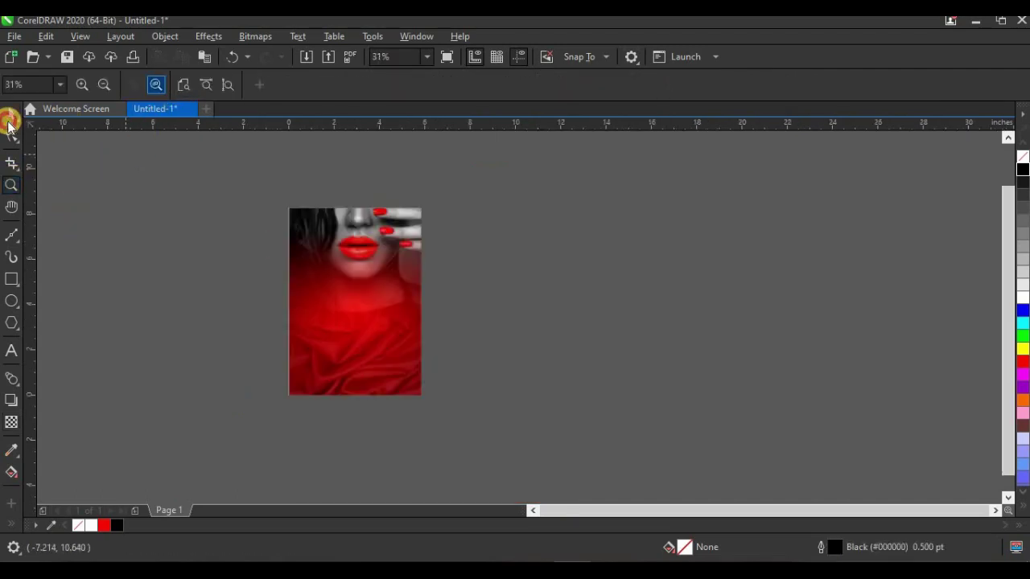
left_click(10, 115)
right_click(184, 192)
left_click(184, 192)
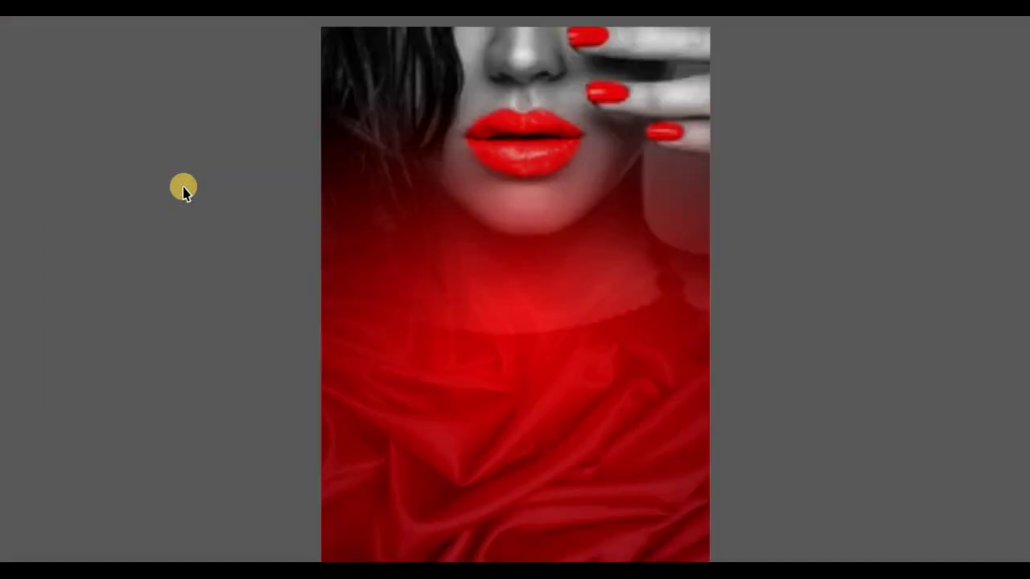
left_click(247, 229)
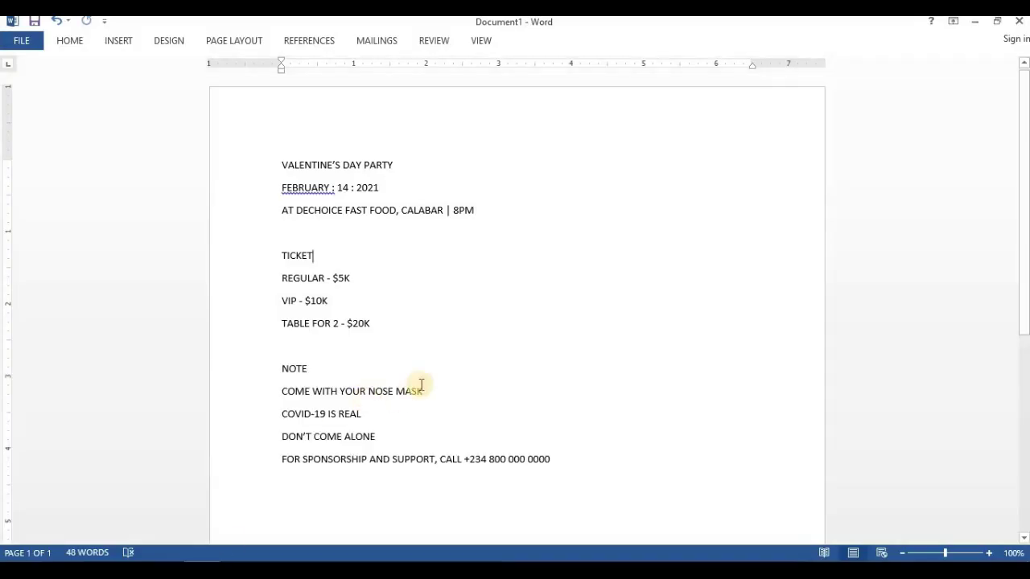
Copy the party details from the Word document and paste them in CorelDRAW as artistic text beside the page, maintaining fonts and formatting.
left_click_drag(292, 172, 559, 457)
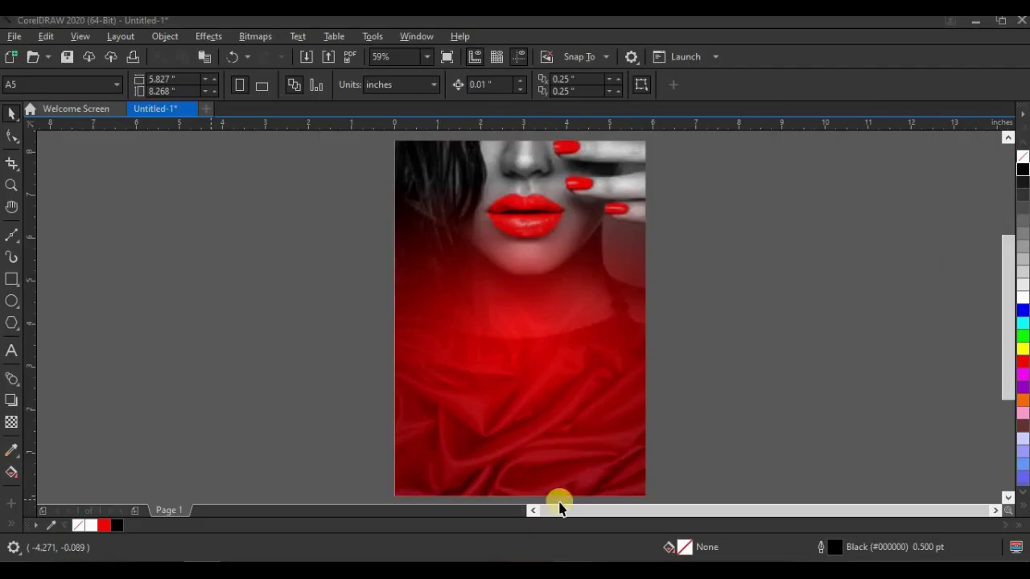
left_click(12, 350)
left_click(143, 198)
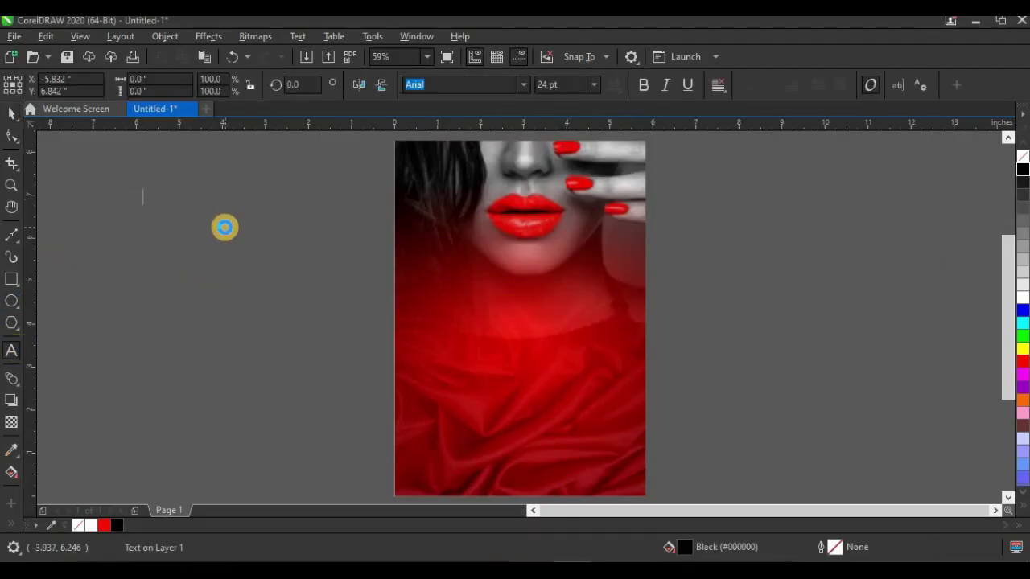
key("ctrl+v")
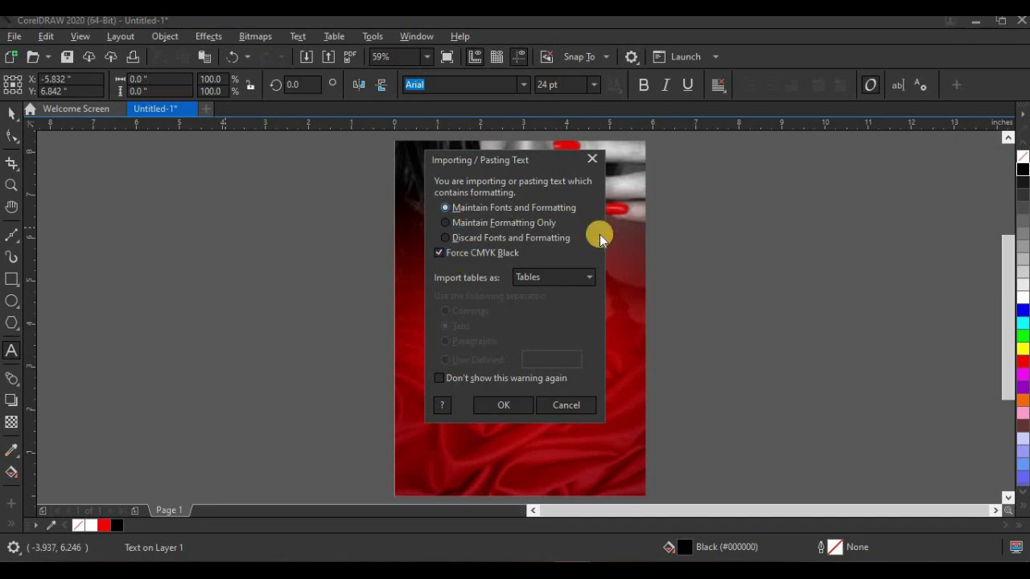
left_click(525, 405)
key("ctrl+v")
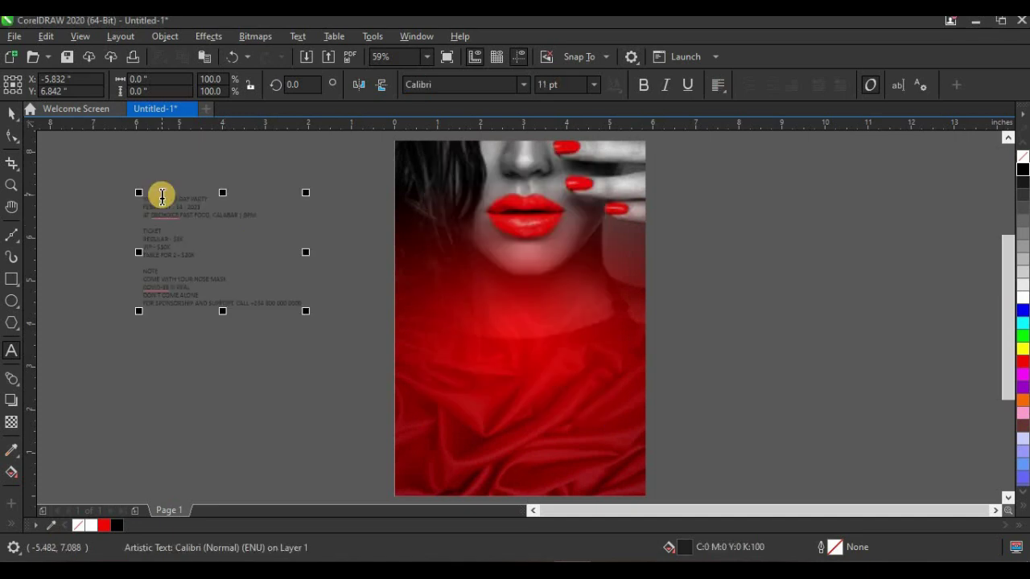
Remove the line "VALENTINE'S DAY PARTY" from the event details and paste it as separate artistic text on the flyer below the chin.
scroll(165, 197, "up", 4)
left_click(158, 218)
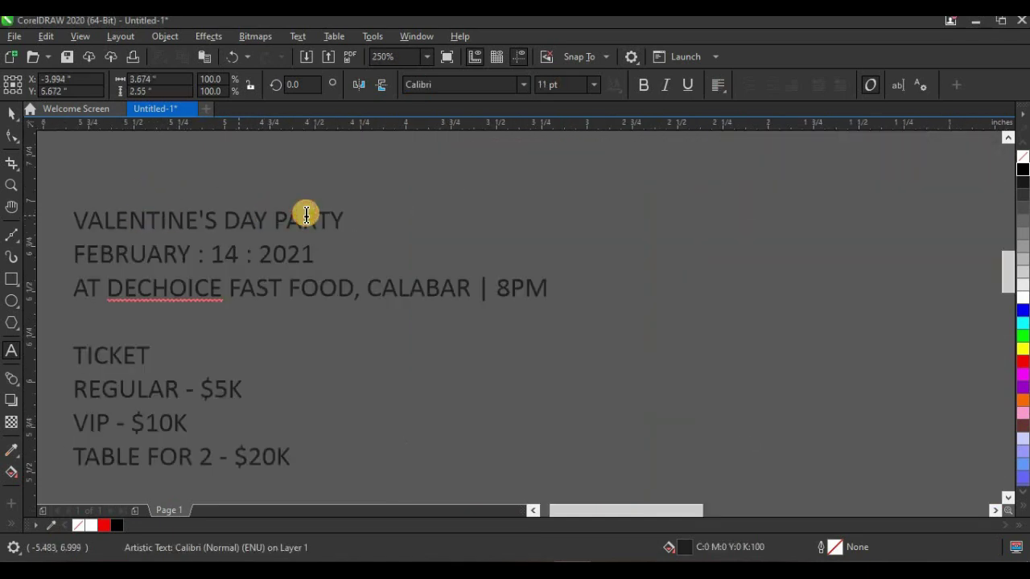
left_click_drag(342, 215, 136, 211)
key("ctrl+c")
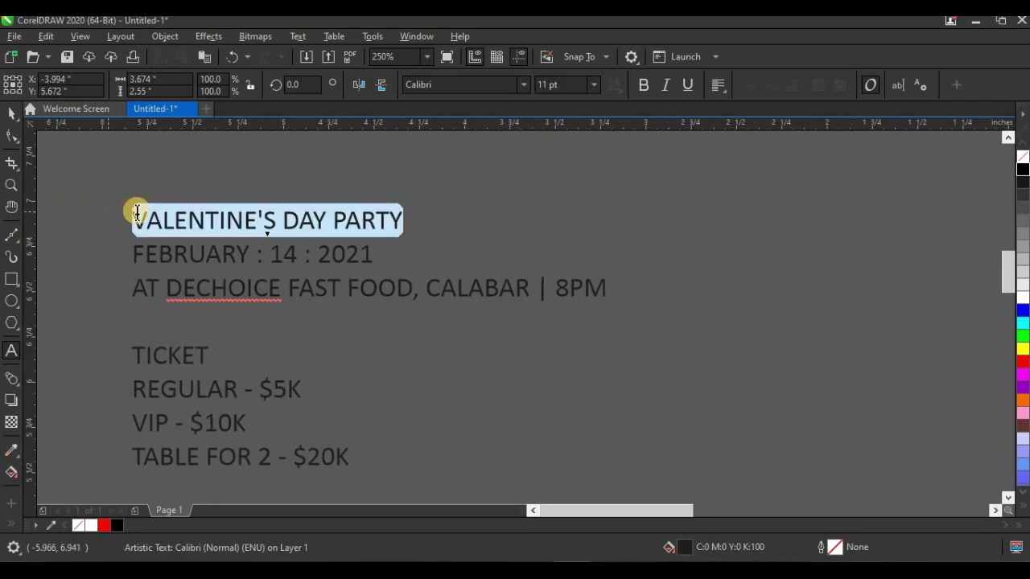
scroll(212, 234, "down", 3)
key("Delete")
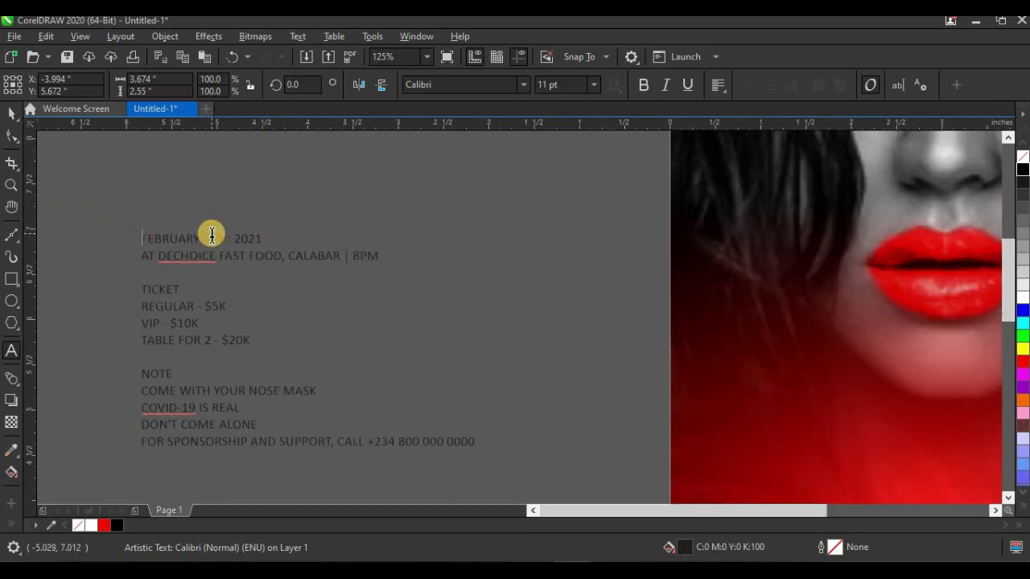
scroll(352, 274, "down", 2)
scroll(467, 403, "up", 2)
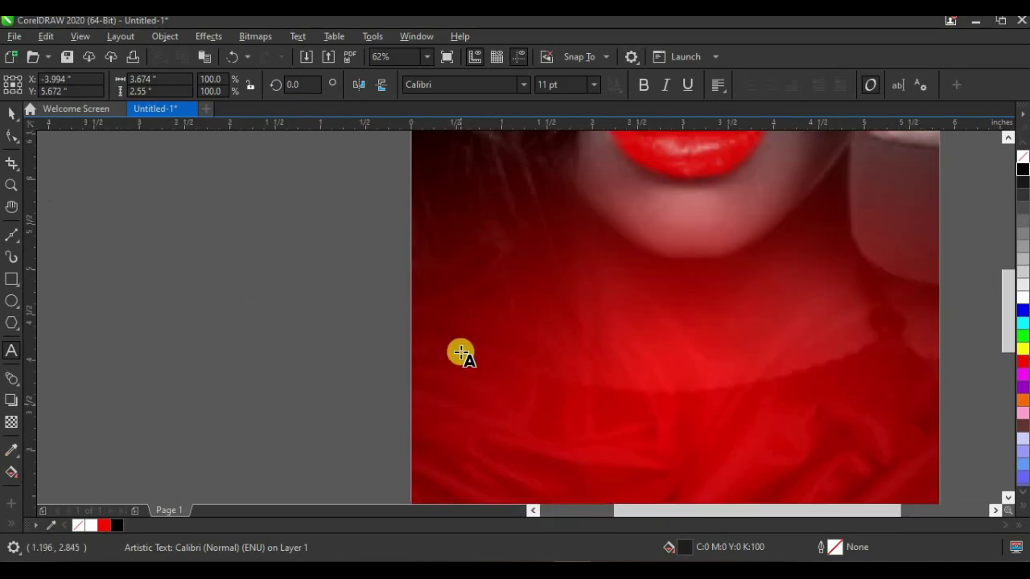
left_click(543, 350)
key("ctrl+v")
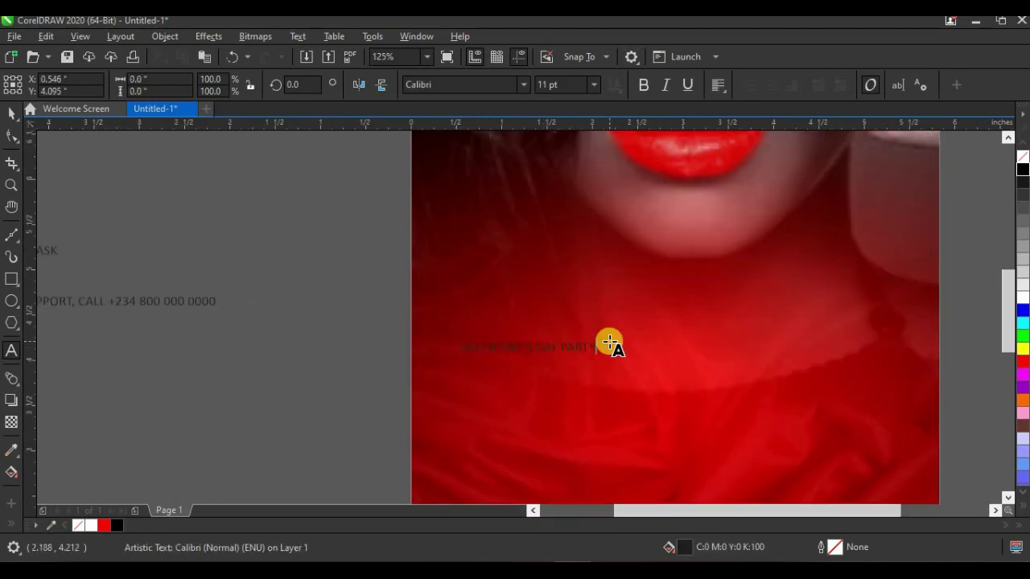
Split the title into three lines reading VALENTINE'S, DAY and PARTY.
scroll(558, 379, "up", 4)
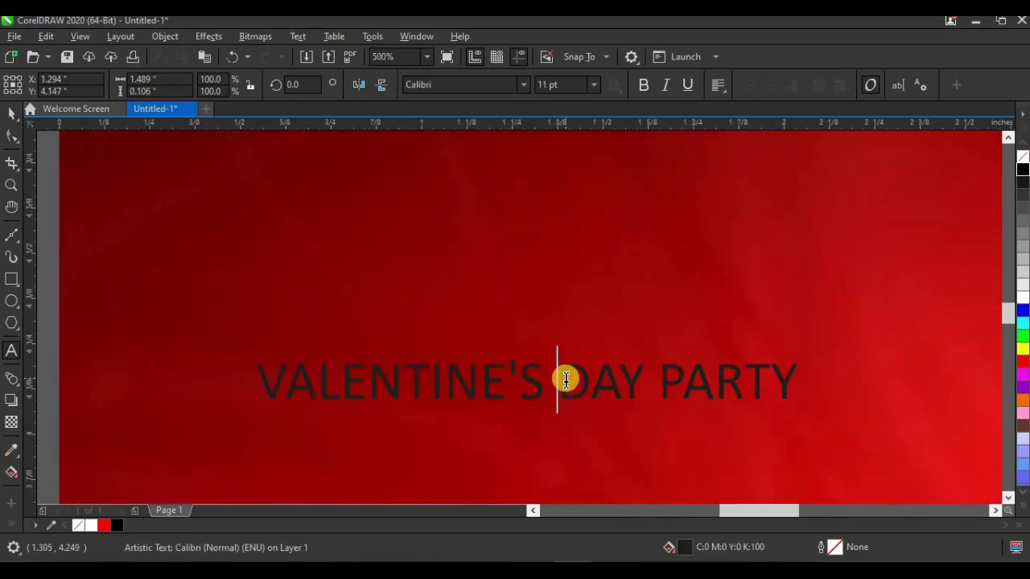
left_click(566, 379)
key("Return")
left_click(371, 439)
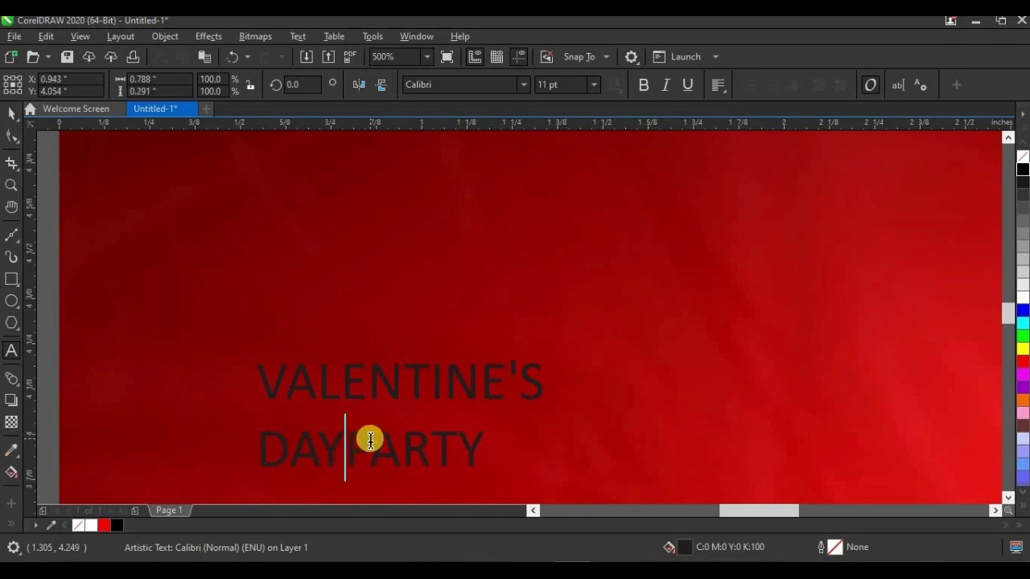
key("Return")
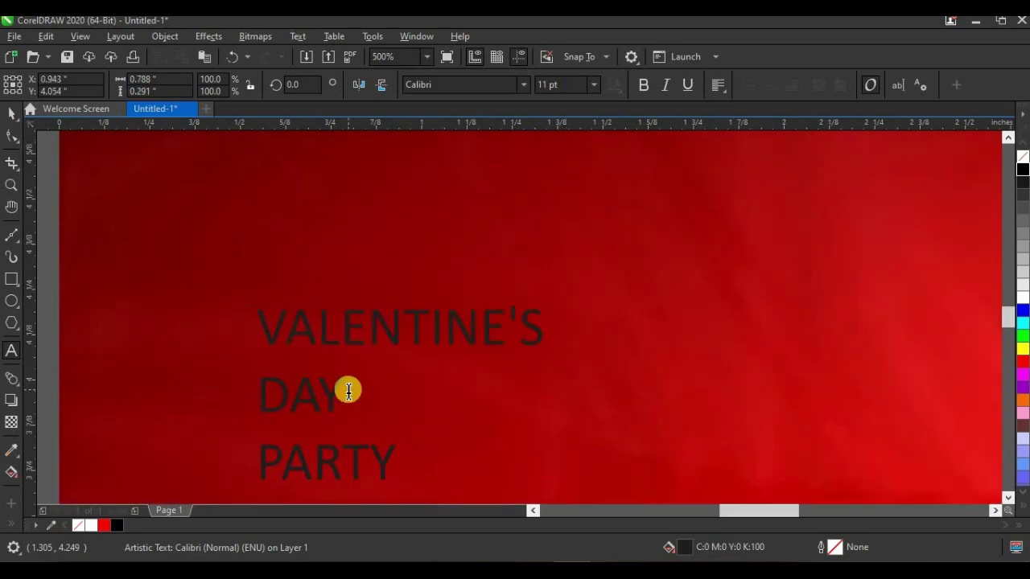
Break the title into three separate text objects and set them all in the Intro Inline font.
scroll(354, 382, "down", 4)
key("Escape")
left_click_drag(219, 319, 573, 483)
scroll(397, 404, "up", 2)
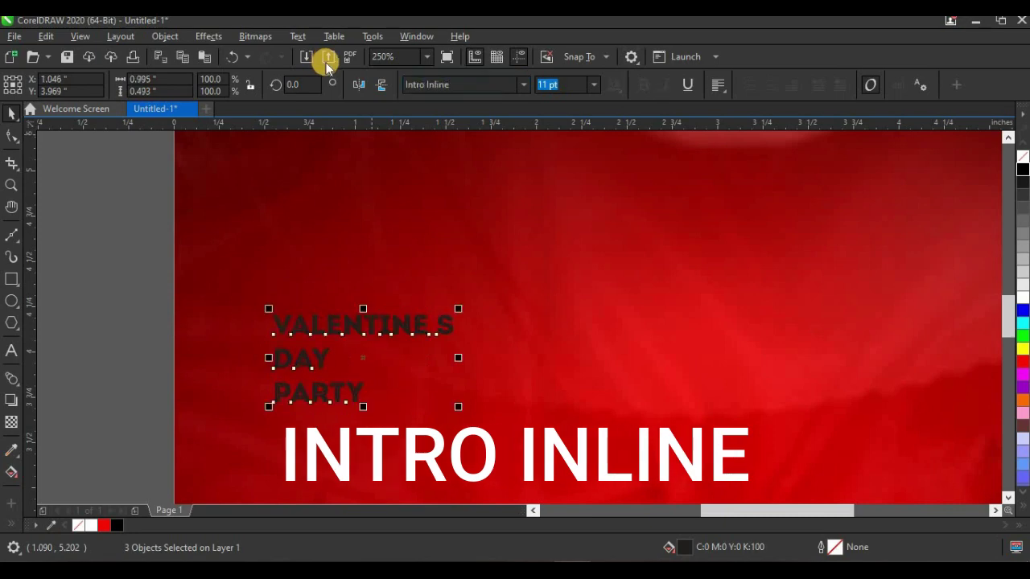
scroll(341, 327, "down", 3)
key("Escape")
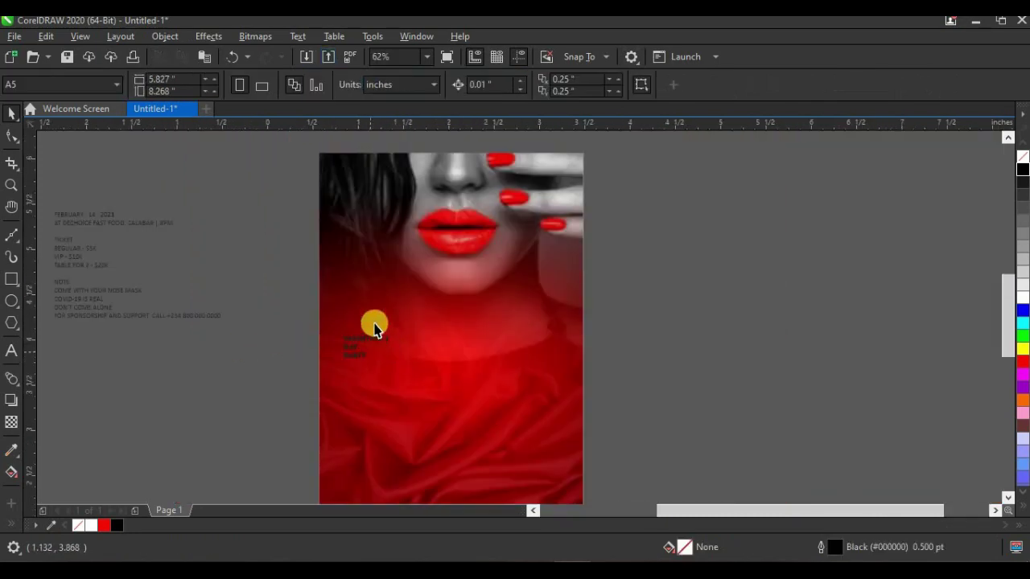
Give only the missing apostrophe in VALENTINE'S a different font that can display the character.
scroll(375, 321, "up", 5)
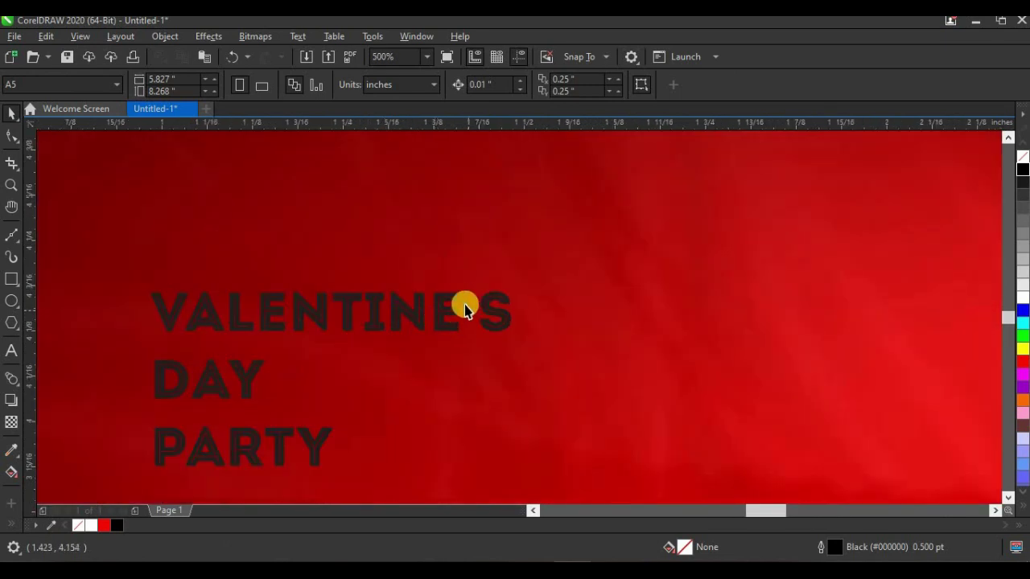
scroll(462, 307, "up", 2)
double_click(496, 311)
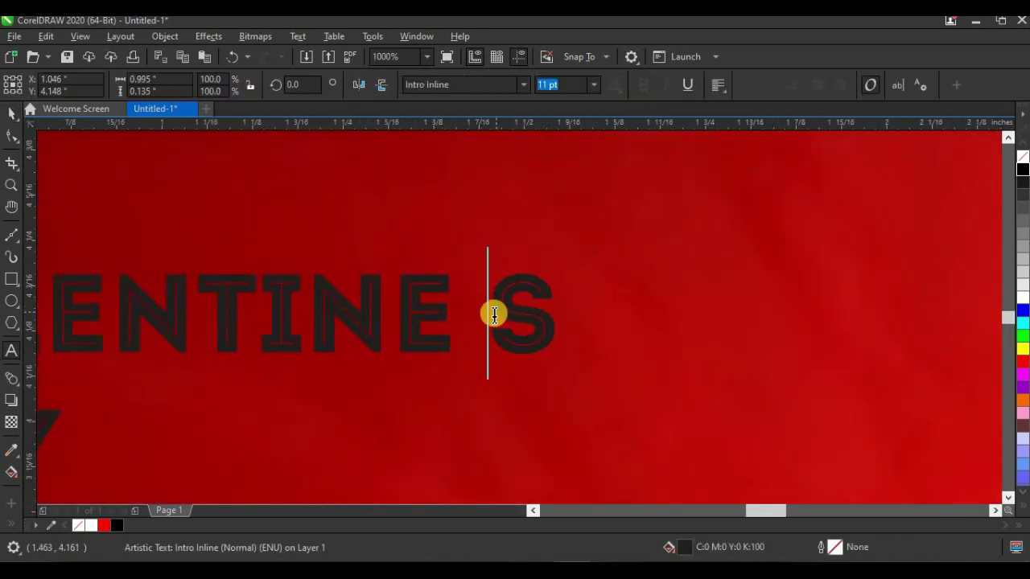
left_click(451, 308, "shift")
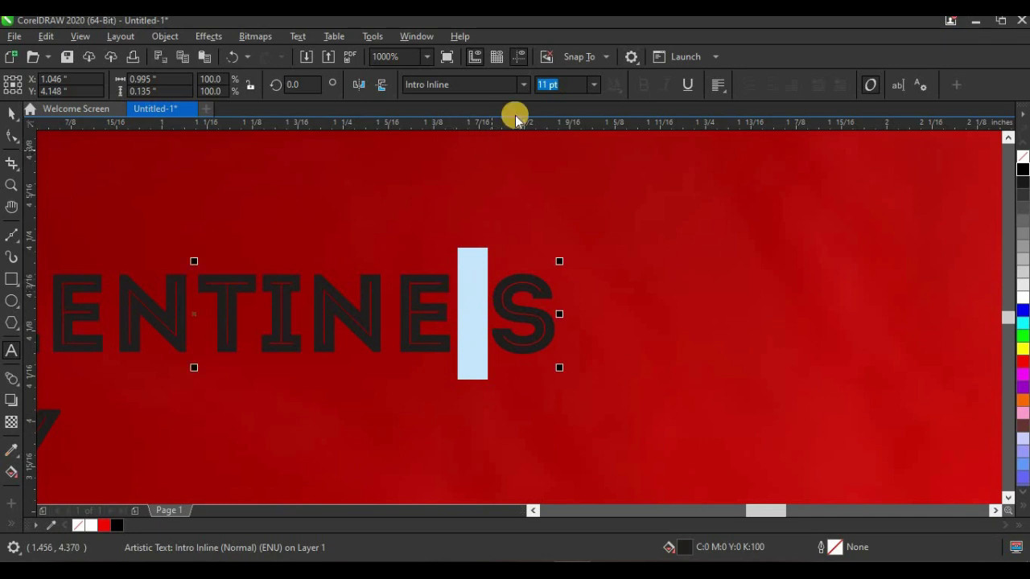
left_click(524, 86)
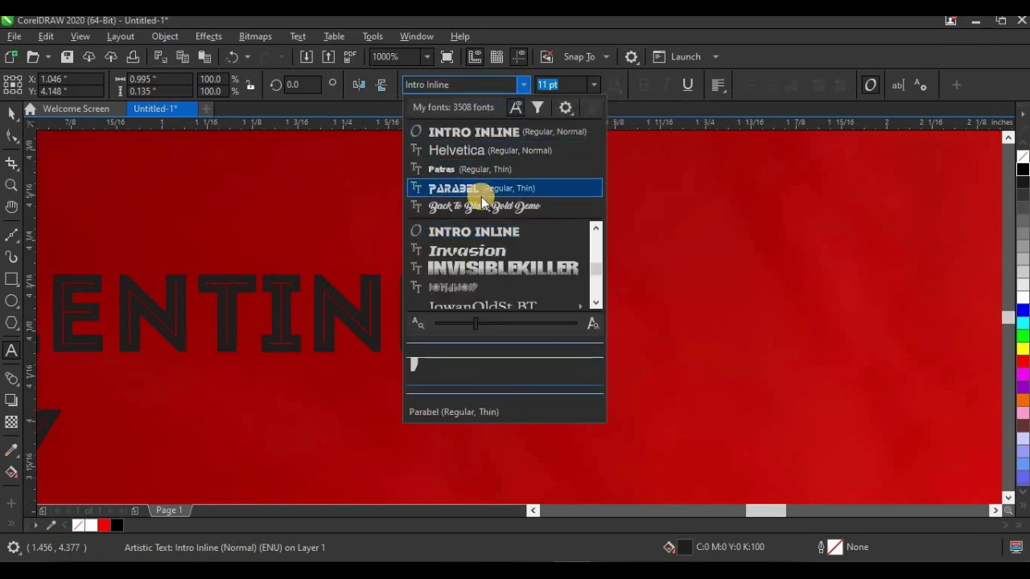
left_click(487, 134)
left_click(12, 114)
scroll(394, 265, "down", 4)
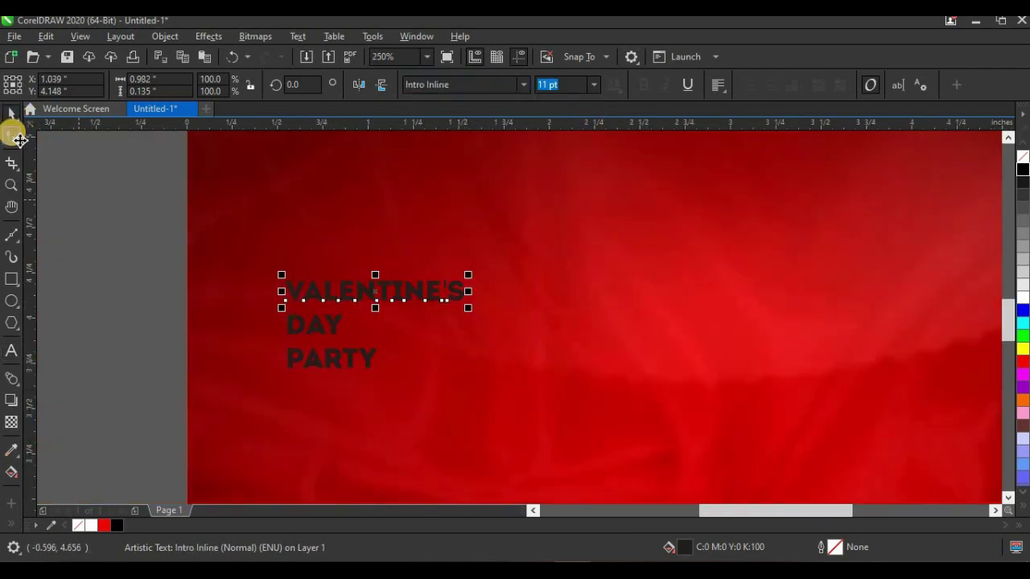
Tighten the letter spacing of VALENTINE'S with the Shape tool.
left_click(11, 135)
scroll(289, 318, "up", 2)
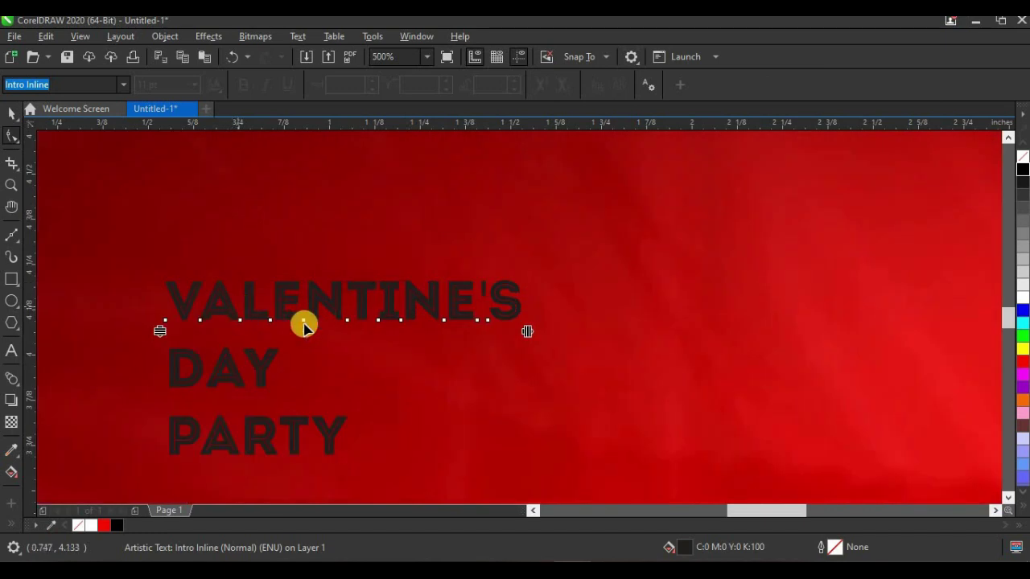
left_click_drag(518, 335, 483, 348)
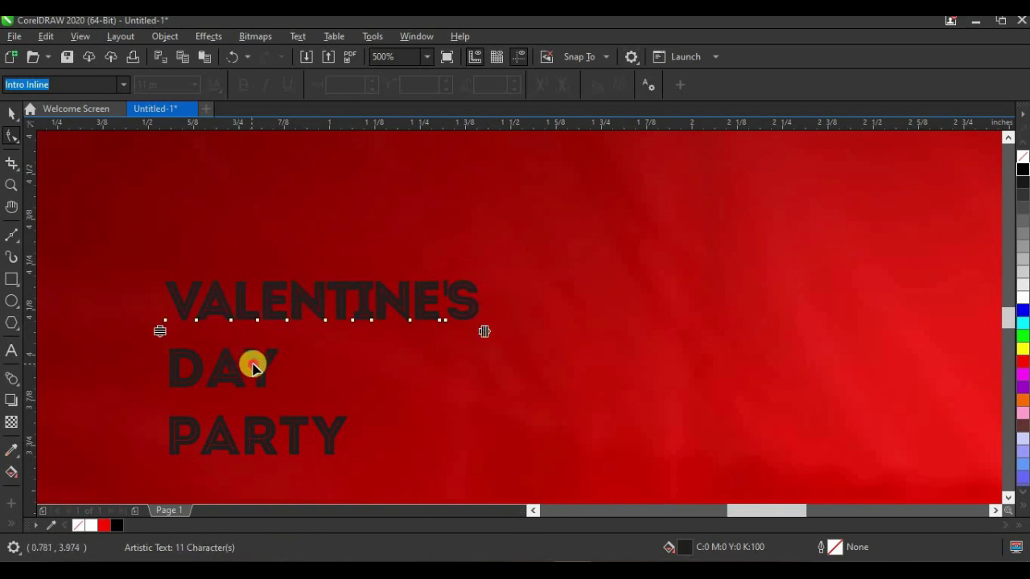
left_click(252, 366)
left_click(11, 117)
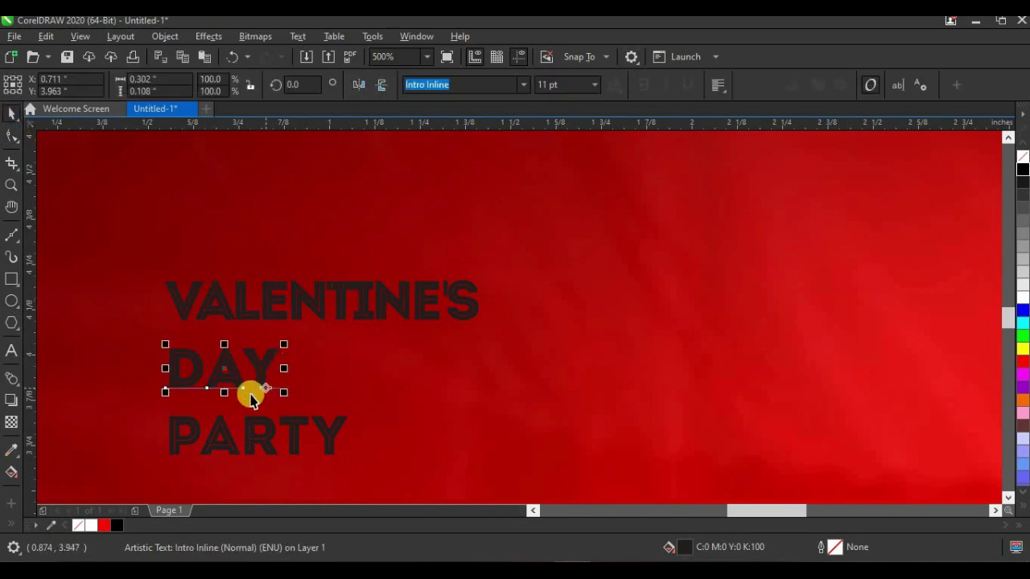
Enlarge VALENTINE'S to about 4.43 in wide just below the lips and center it horizontally on the background.
scroll(265, 394, "down", 5)
left_click_drag(283, 384, 418, 321)
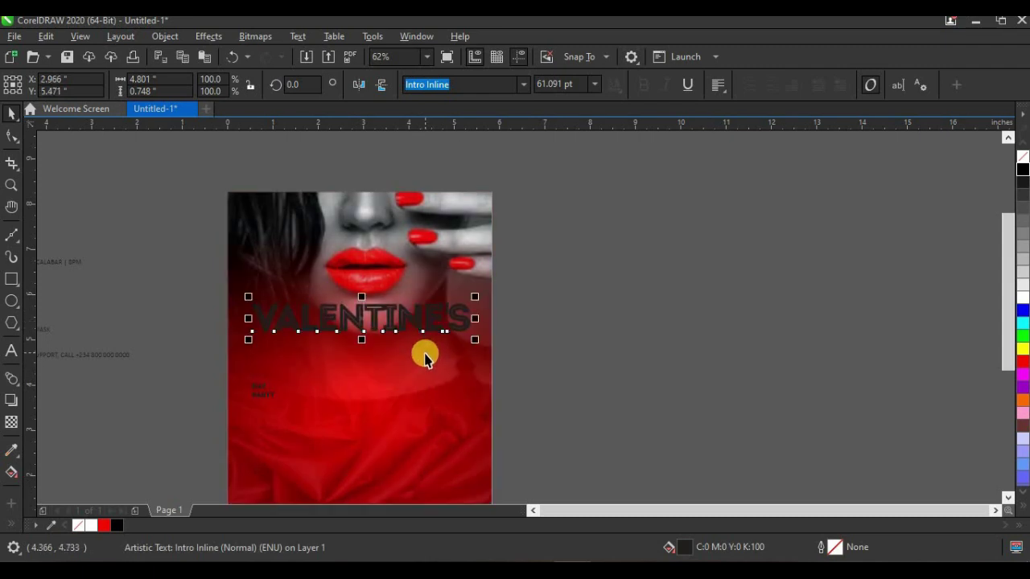
left_click_drag(475, 344, 465, 347)
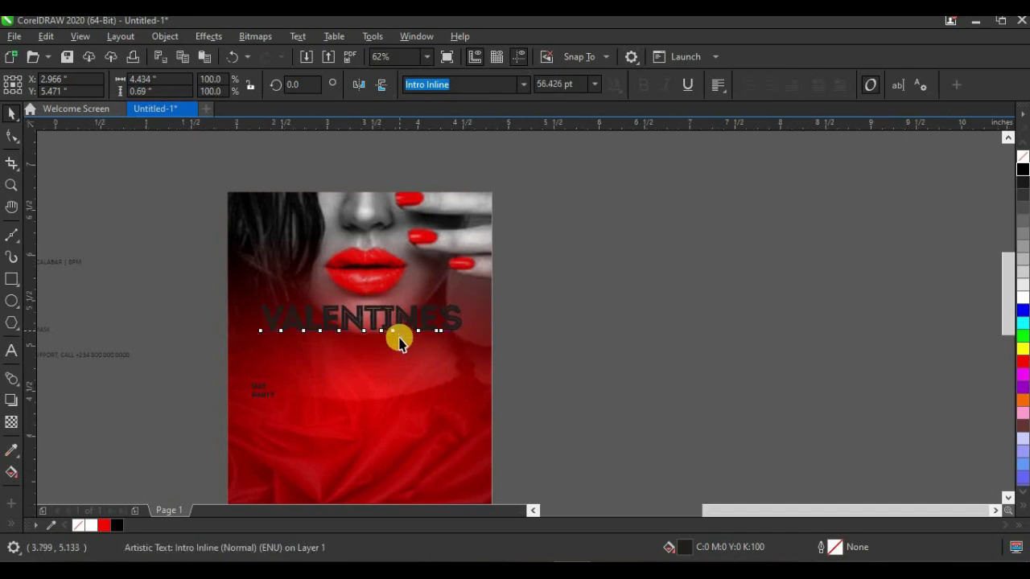
scroll(400, 346, "up", 2)
left_click(398, 408, "shift")
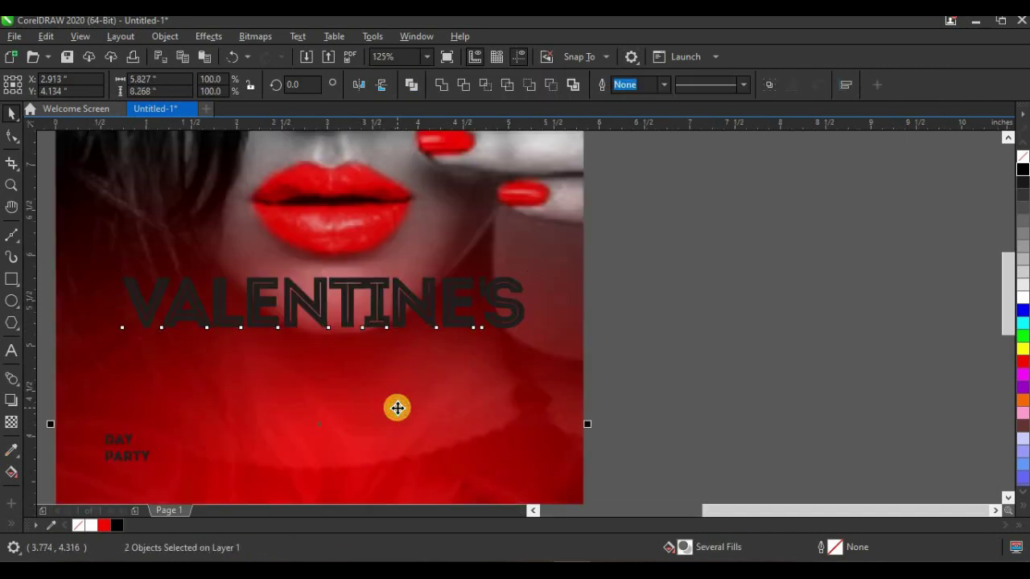
scroll(520, 310, "down", 4)
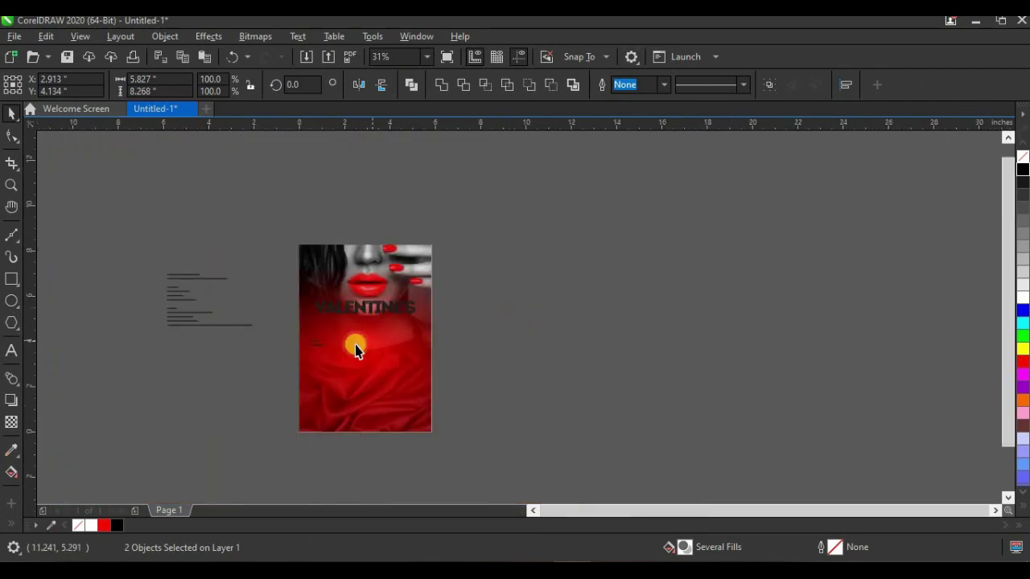
scroll(285, 354, "up", 2)
key("Escape")
Enlarge DAY to about 3.47 in wide beneath VALENTINE'S and break it into separate letters.
scroll(285, 354, "up", 2)
left_click(207, 330)
left_click_drag(218, 326, 489, 218)
left_click_drag(437, 287, 509, 302)
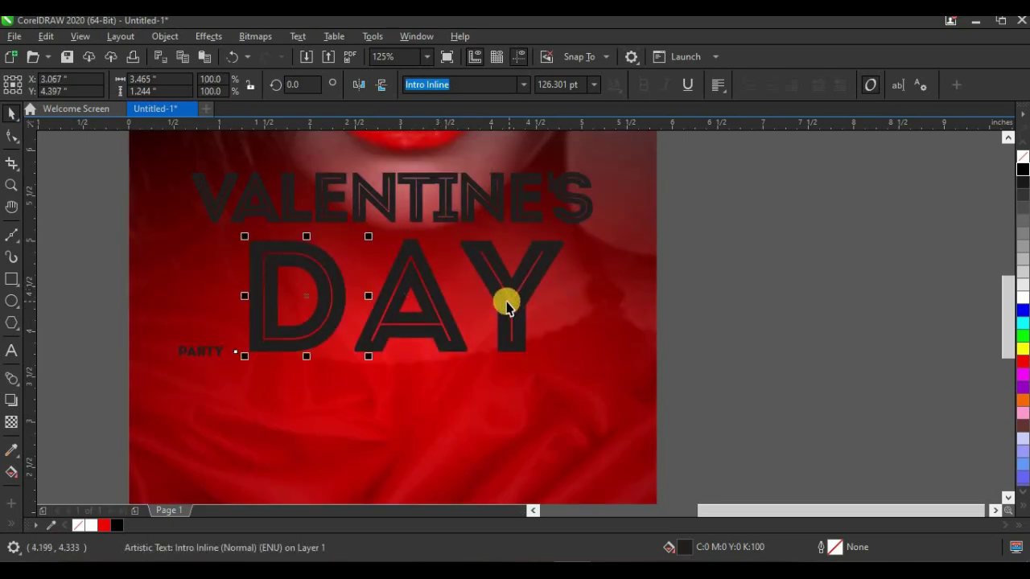
Tilt the D slightly counterclockwise, then slightly enlarge the A and fit the A and Y closer beside it.
left_click(312, 253)
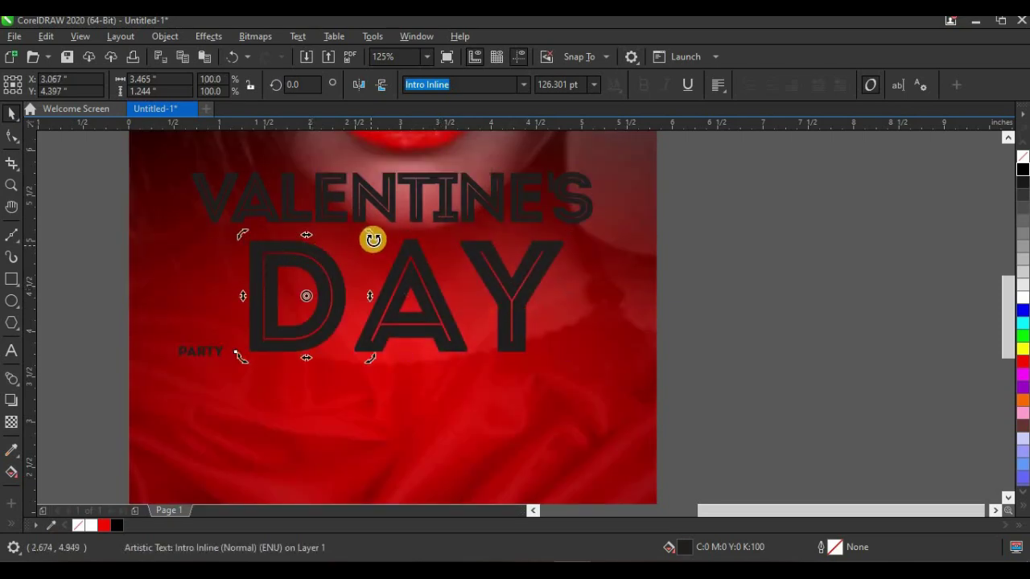
left_click_drag(370, 236, 367, 234)
left_click_drag(410, 260, 462, 227)
key("ctrl+z")
left_click_drag(496, 301, 479, 304)
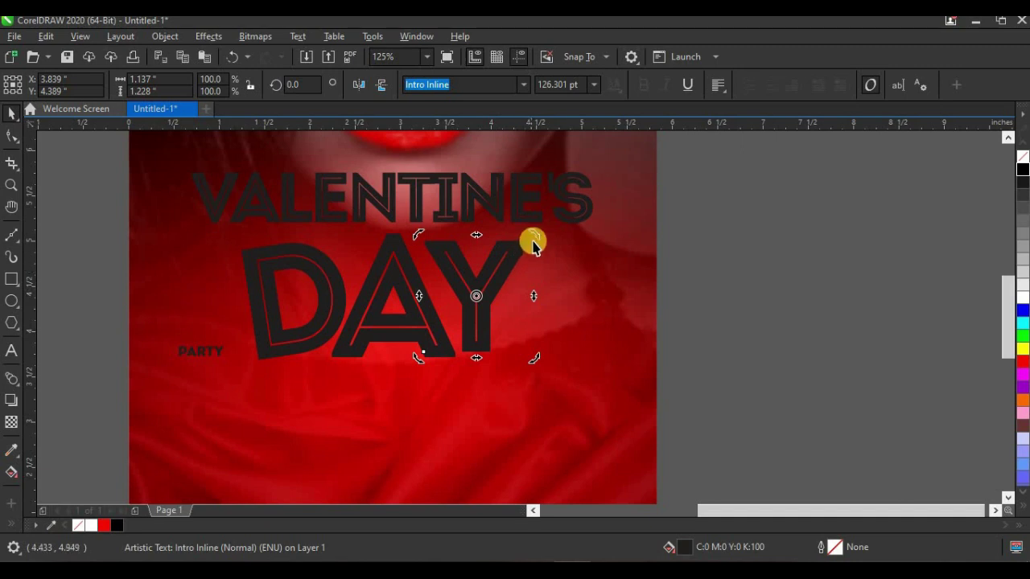
Tilt the Y slightly clockwise to a rotation of about 355.4° and adjust the DAY lettering.
left_click_drag(535, 238, 515, 259)
left_click(515, 259)
left_click(510, 258)
double_click(510, 258)
left_click(11, 114)
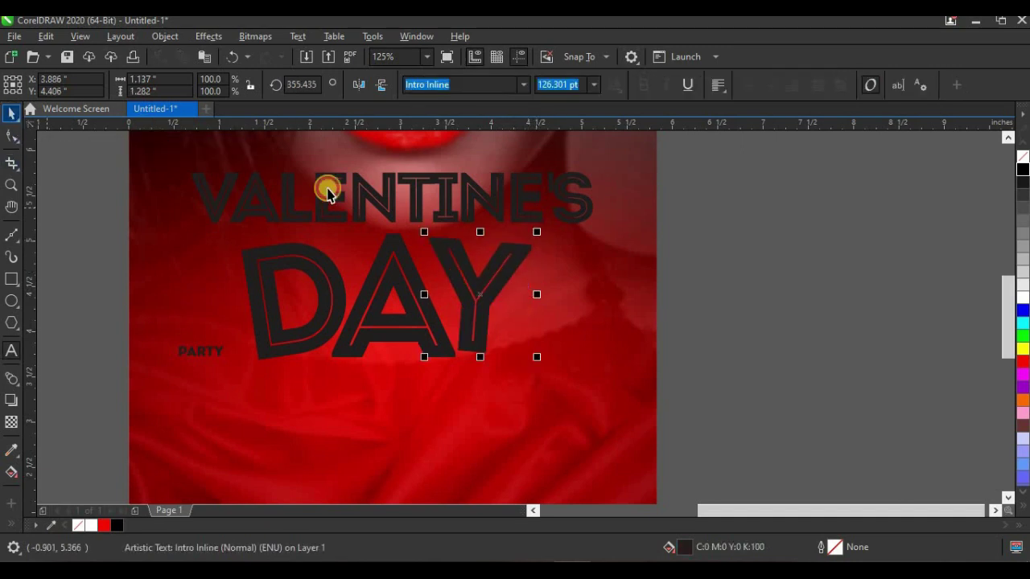
left_click_drag(445, 264, 448, 260)
key("Escape")
Arrange the three DAY letters at about 3.44 in wide, group them and center the group horizontally on the background.
scroll(446, 265, "down", 2)
scroll(407, 271, "up", 2)
left_click_drag(740, 193, 259, 389)
mouse_move(573, 358)
left_mouse_down()
mouse_move(596, 368)
mouse_move(561, 349)
left_mouse_up()
left_click_drag(450, 255, 457, 252)
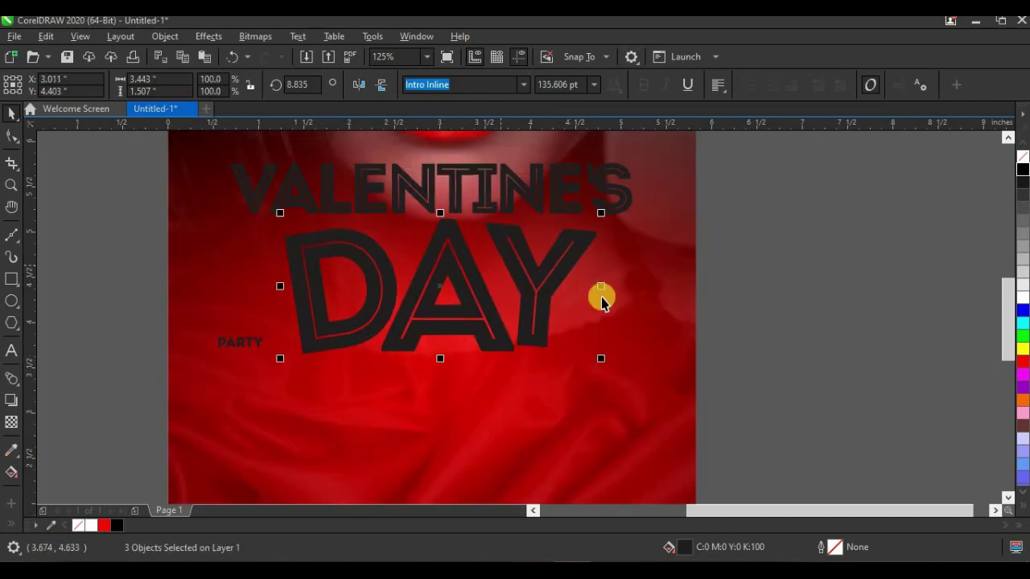
key("ctrl+g")
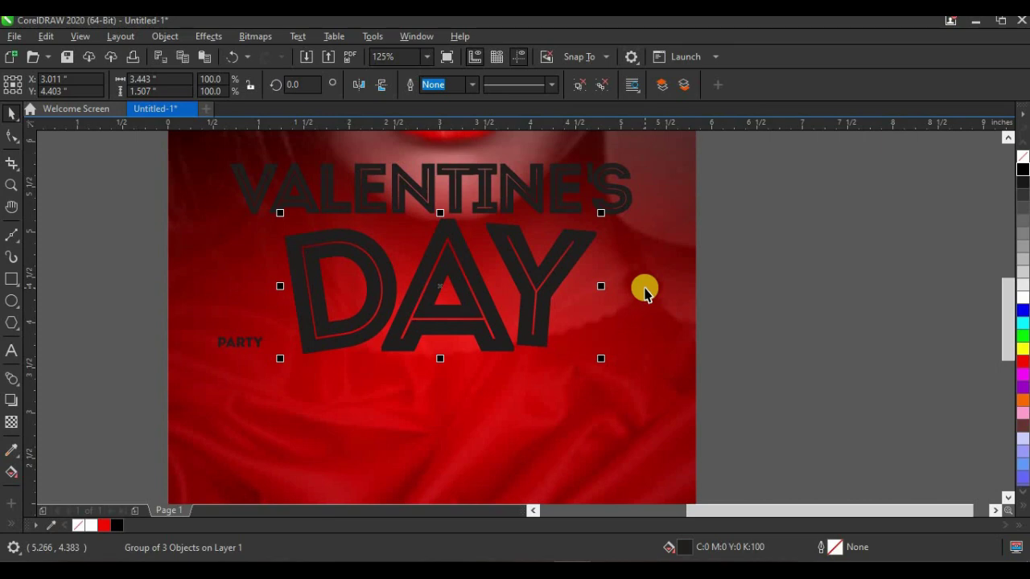
left_click(644, 291, "shift")
key("c")
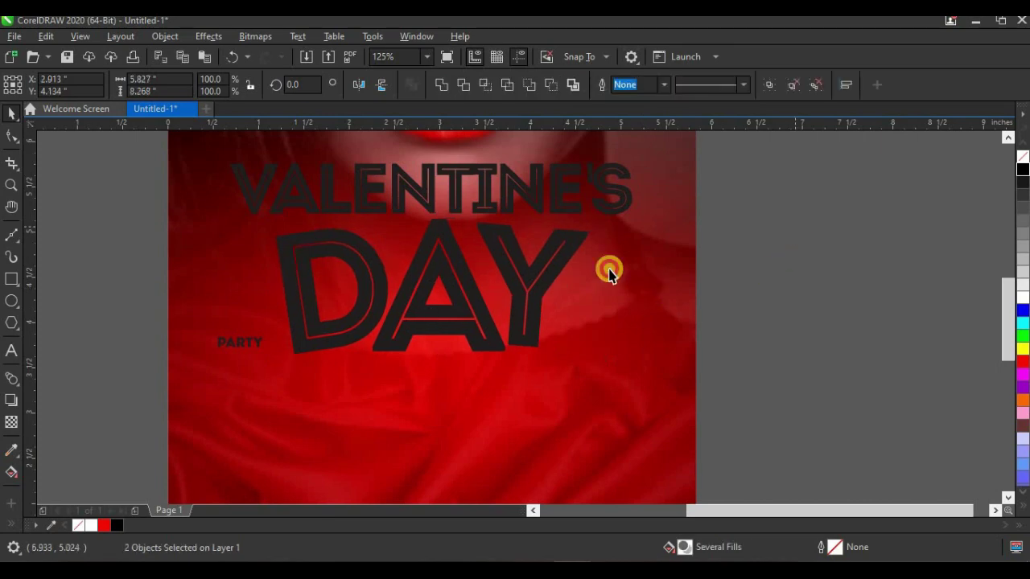
key("Escape")
scroll(595, 265, "down", 1)
scroll(587, 257, "up", 1)
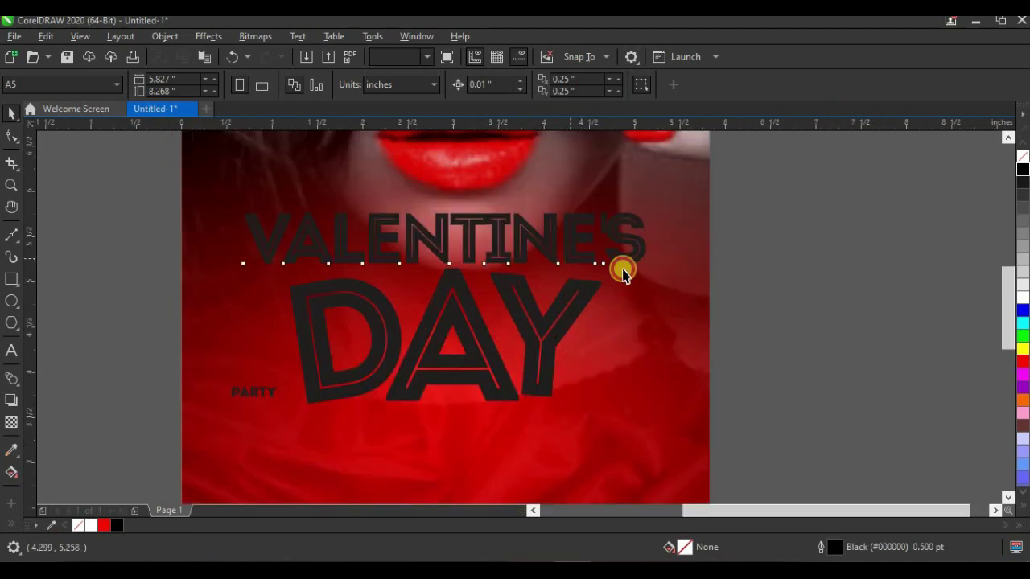
Shrink VALENTINE'S slightly about its center and move the DAY group up closer beneath it.
left_click(623, 272)
left_click_drag(650, 276, 584, 282)
scroll(650, 283, "down", 3)
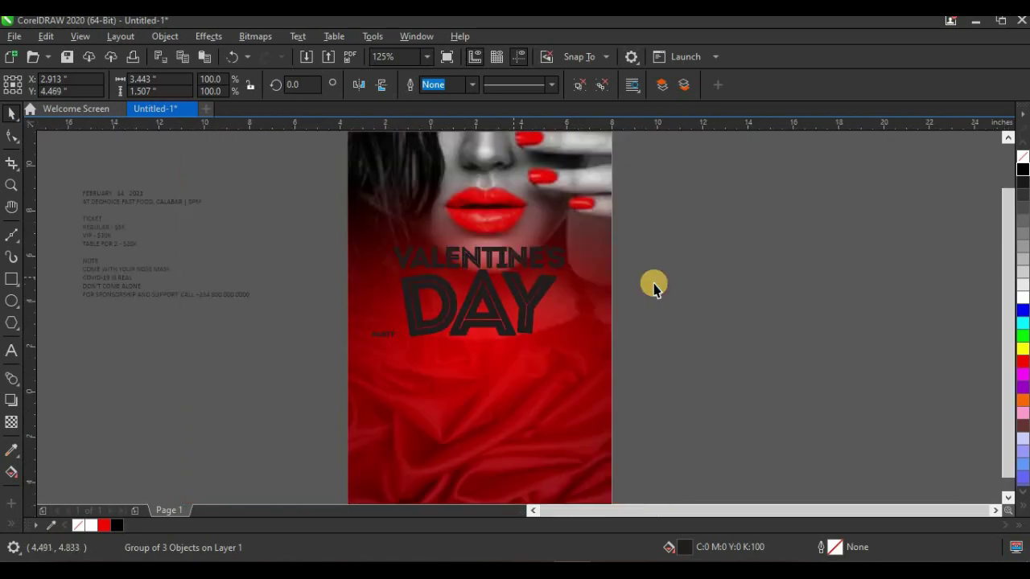
scroll(510, 295, "up", 4)
key("Escape")
Enlarge PARTY to about 79 pt directly beneath DAY and tighten its letter spacing to match DAY's width.
left_click(279, 336)
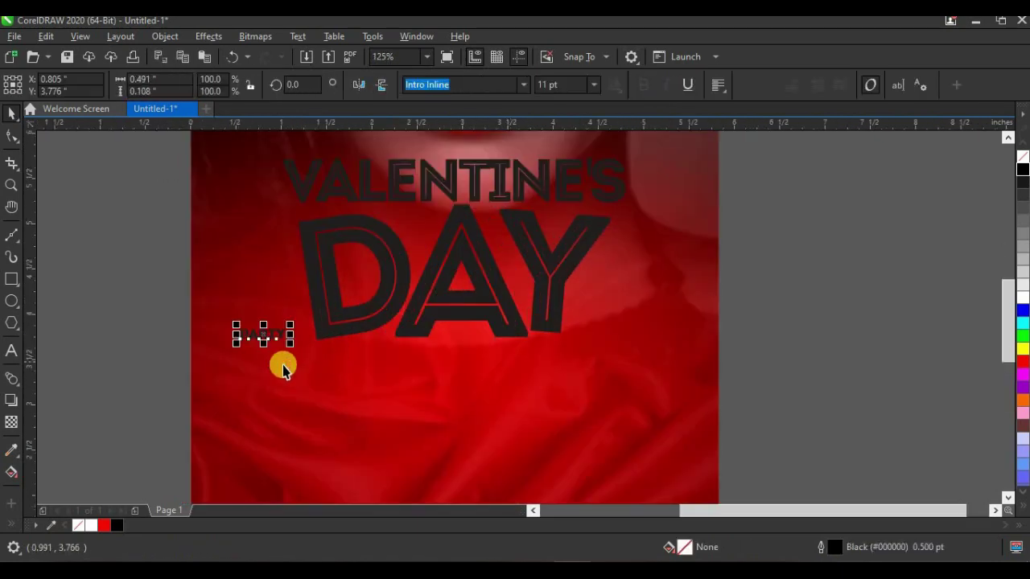
left_click_drag(292, 346, 465, 378)
left_click_drag(517, 414, 482, 378)
left_click(17, 138)
left_click_drag(625, 429, 600, 434)
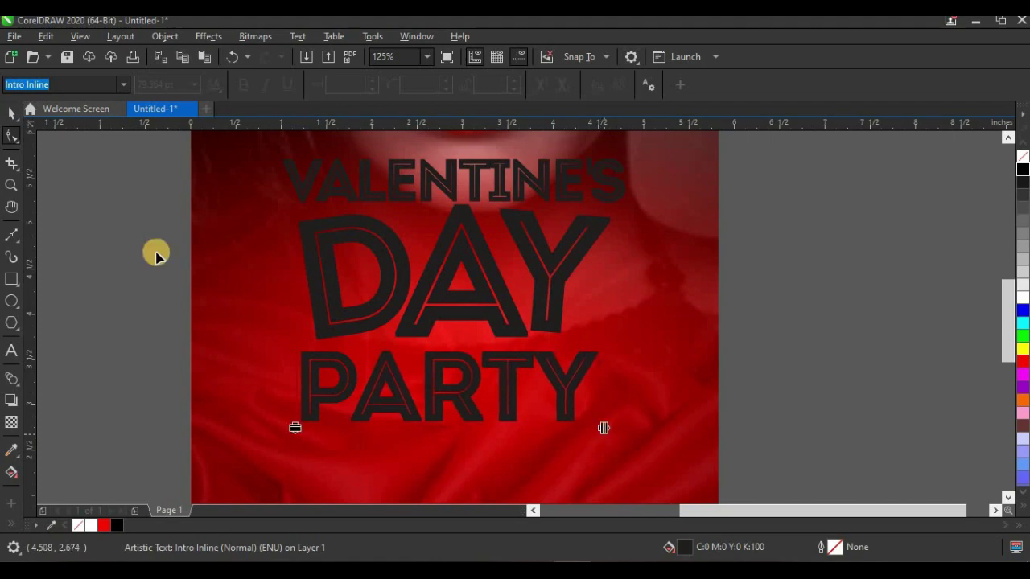
Move PARTY up closer to DAY and center it horizontally on the background.
left_click(11, 114)
left_click_drag(476, 388, 479, 376)
scroll(527, 398, "down", 3)
left_click(531, 421, "shift")
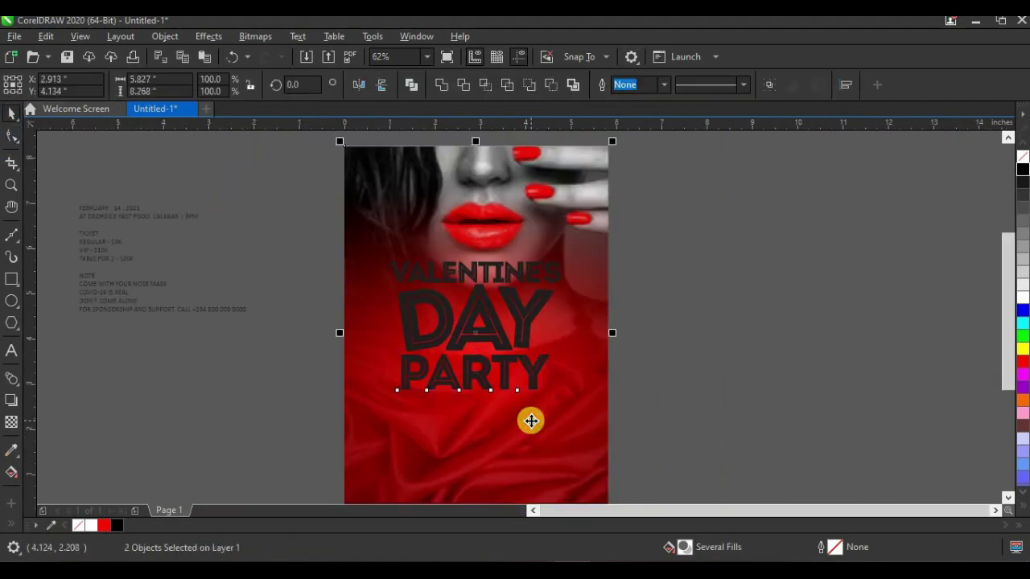
left_click(660, 362)
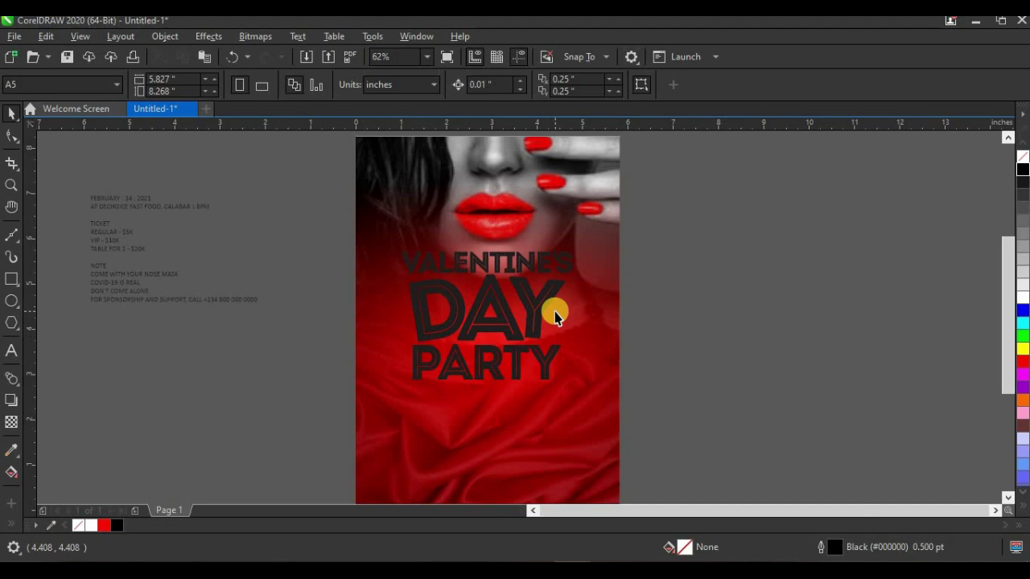
Import the gold texture image from New folder (2) onto the drawing page.
scroll(501, 311, "down", 2)
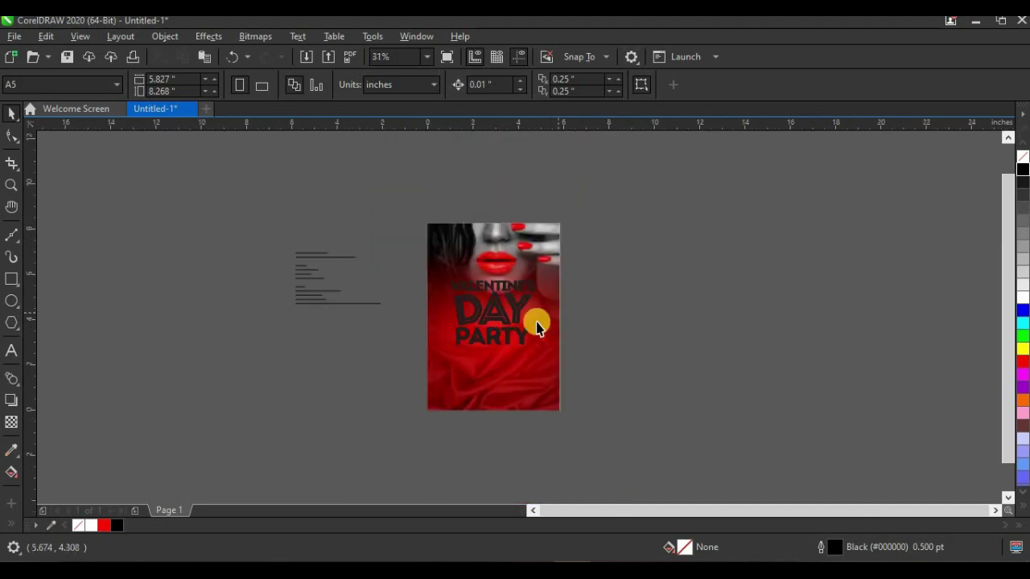
scroll(533, 317, "up", 2)
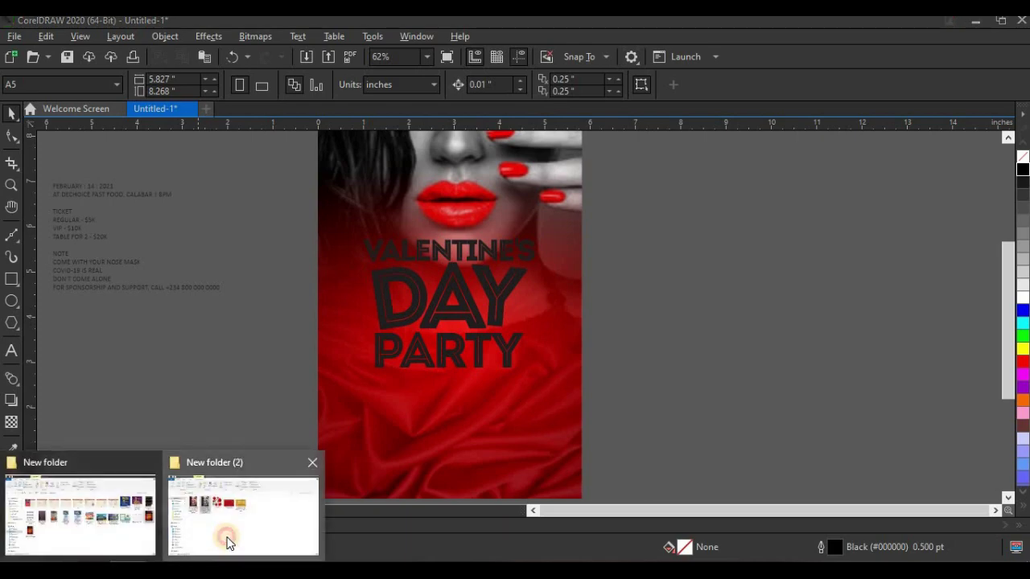
left_click(223, 536)
left_click(511, 235)
left_click_drag(511, 235, 638, 322)
Scale the gold texture down to about 4.2 in wide and place it beside the stacked title.
scroll(635, 306, "down", 2)
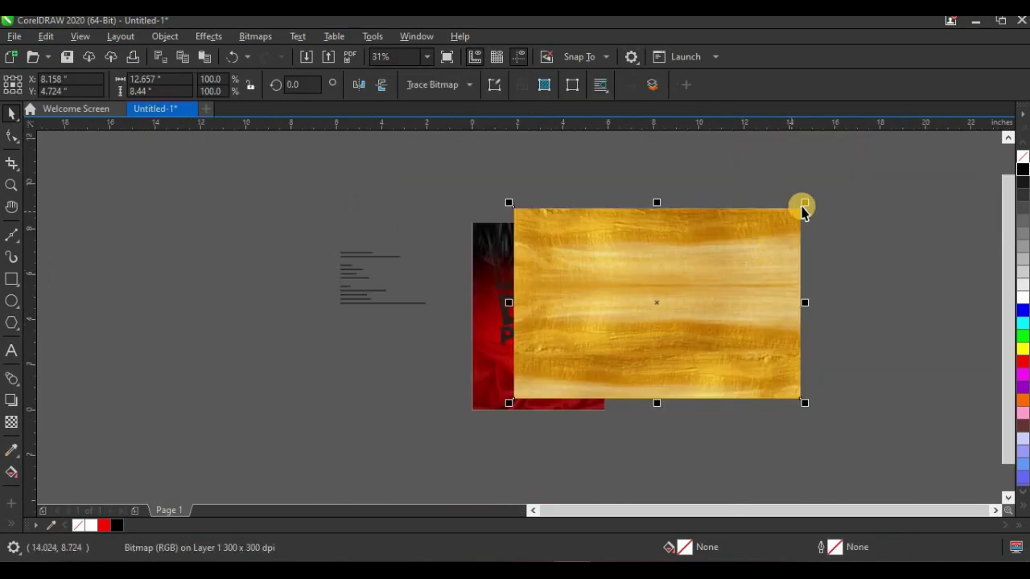
left_click_drag(787, 234, 664, 305)
scroll(665, 306, "up", 4)
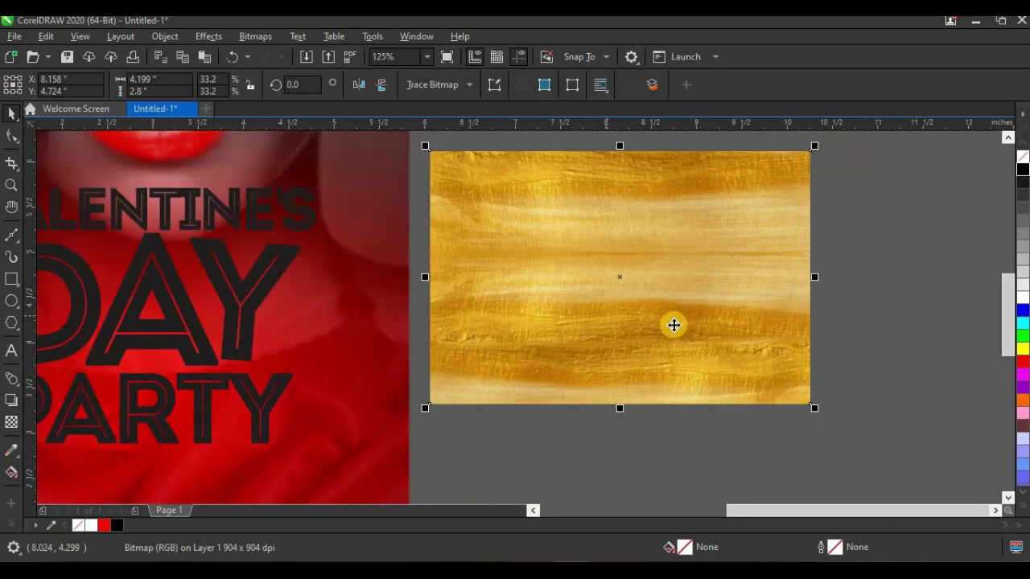
scroll(673, 325, "down", 2)
scroll(638, 311, "up", 2)
left_click_drag(694, 325, 620, 320)
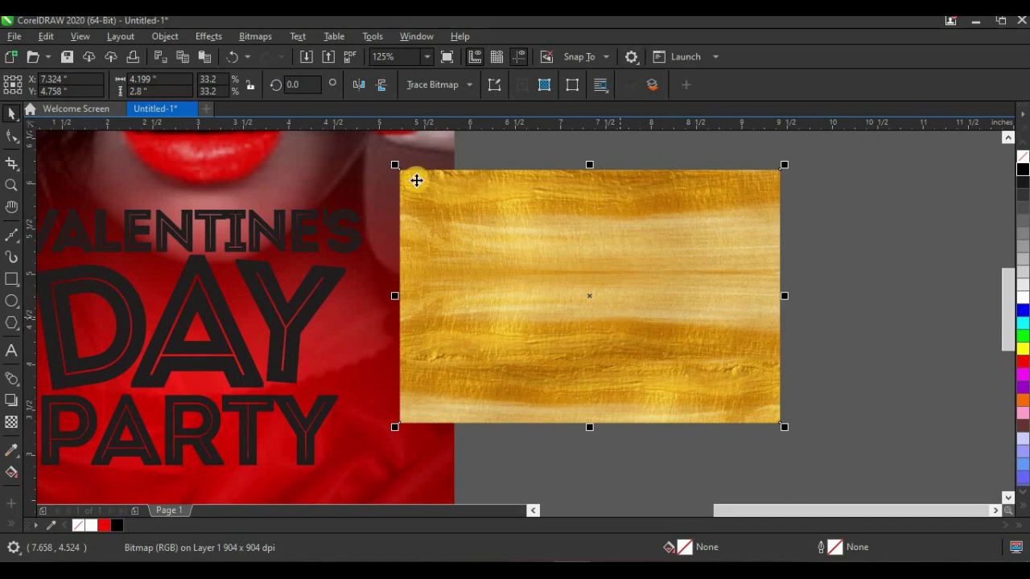
Brighten the gold texture with a Tone Curve, setting the upper point to about 146, 188 and the lower point to 73, 82.
left_click(222, 38)
mouse_move(251, 71)
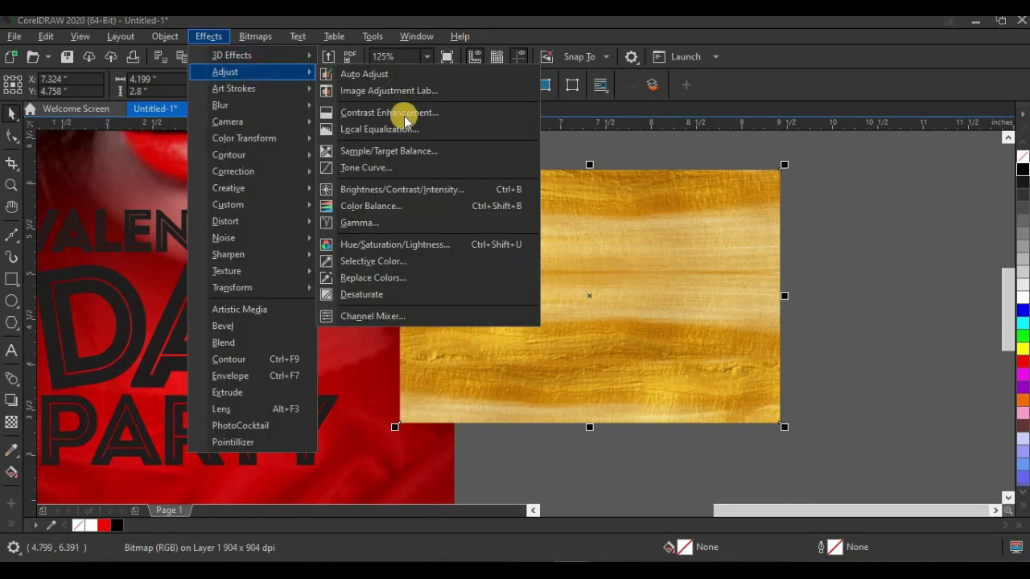
left_click(413, 176)
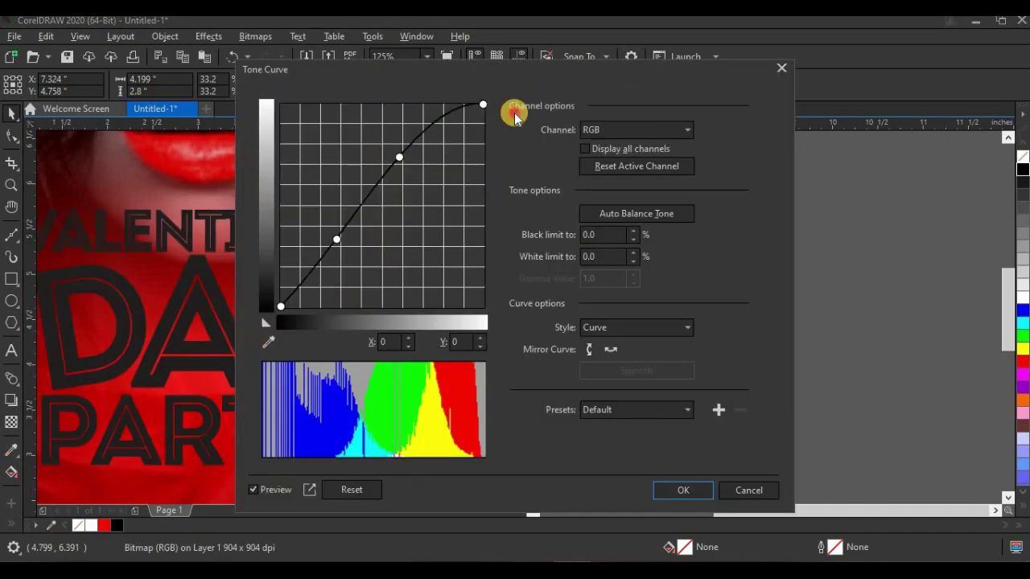
left_click_drag(391, 91, 850, 80)
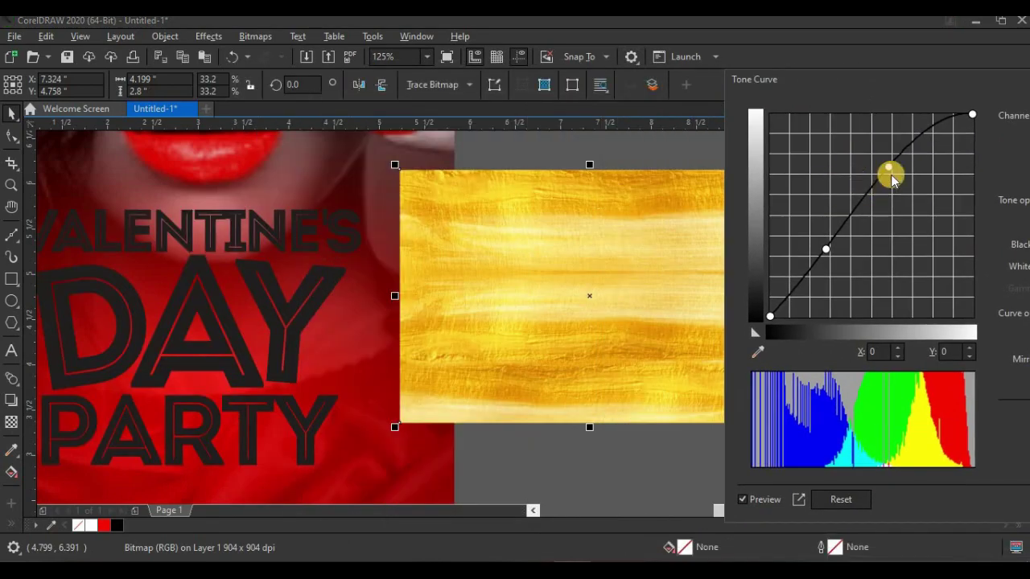
left_click(886, 167)
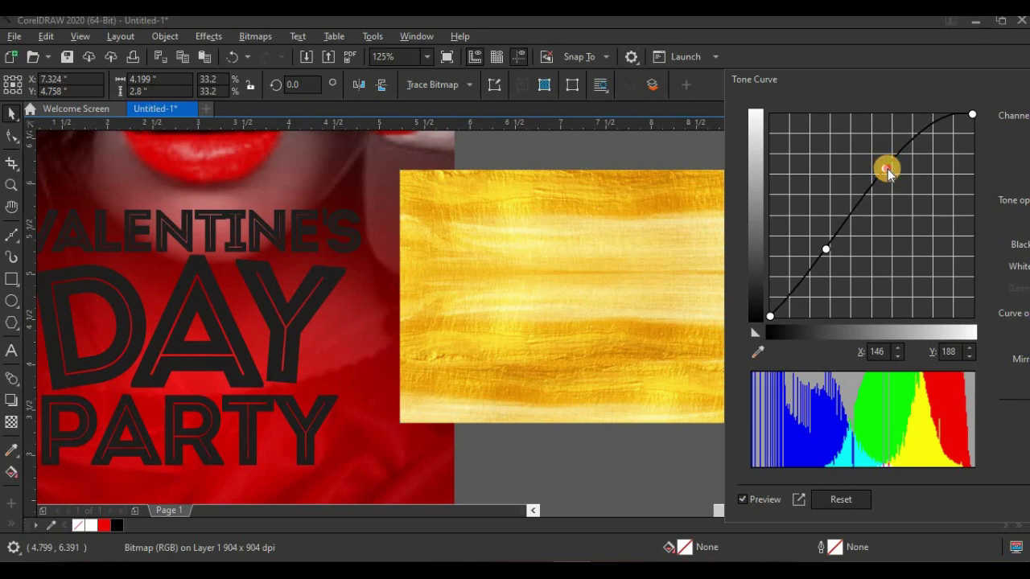
left_click_drag(888, 173, 889, 174)
left_click(828, 253)
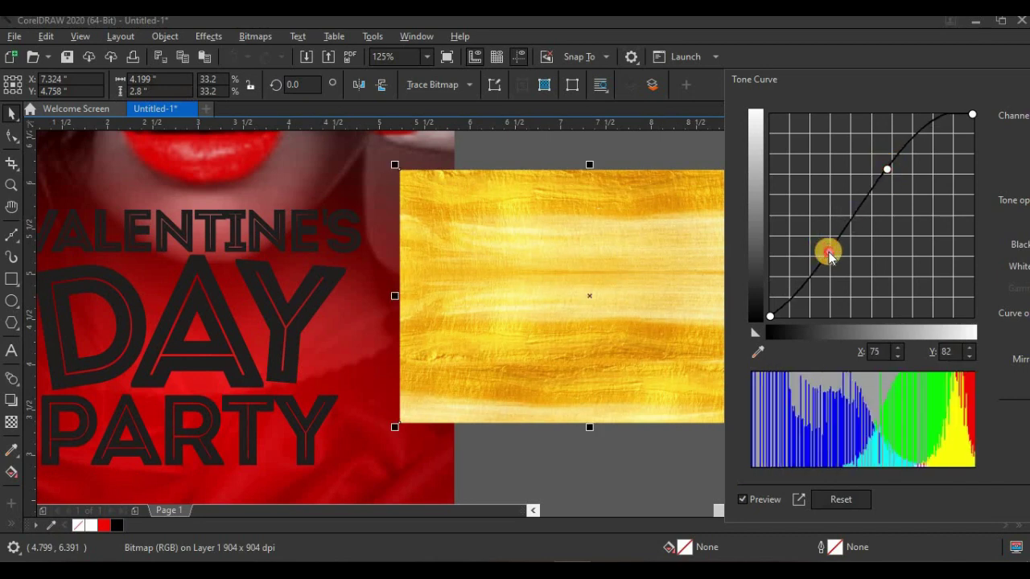
left_click_drag(829, 254, 823, 251)
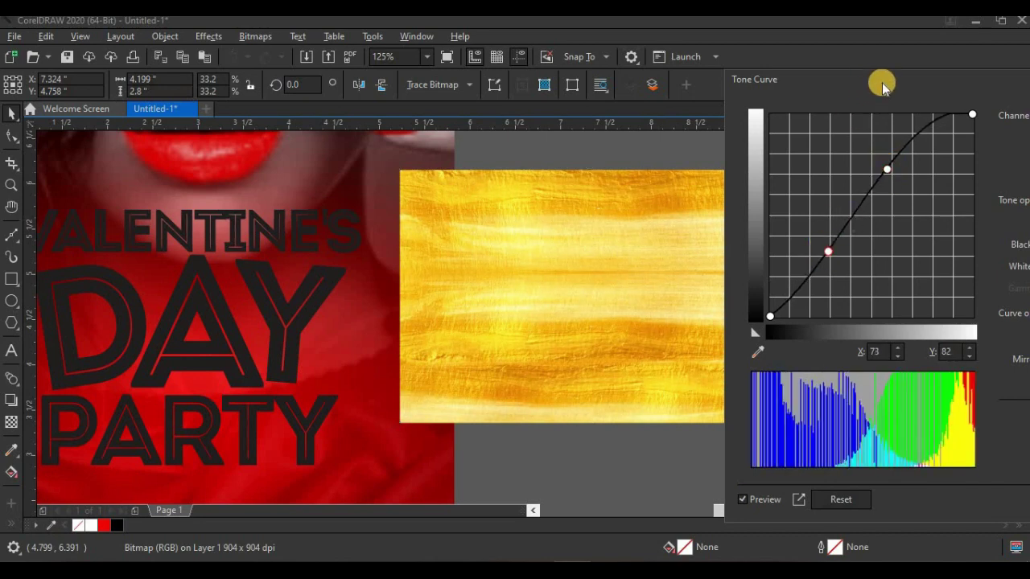
left_click_drag(881, 84, 536, 55)
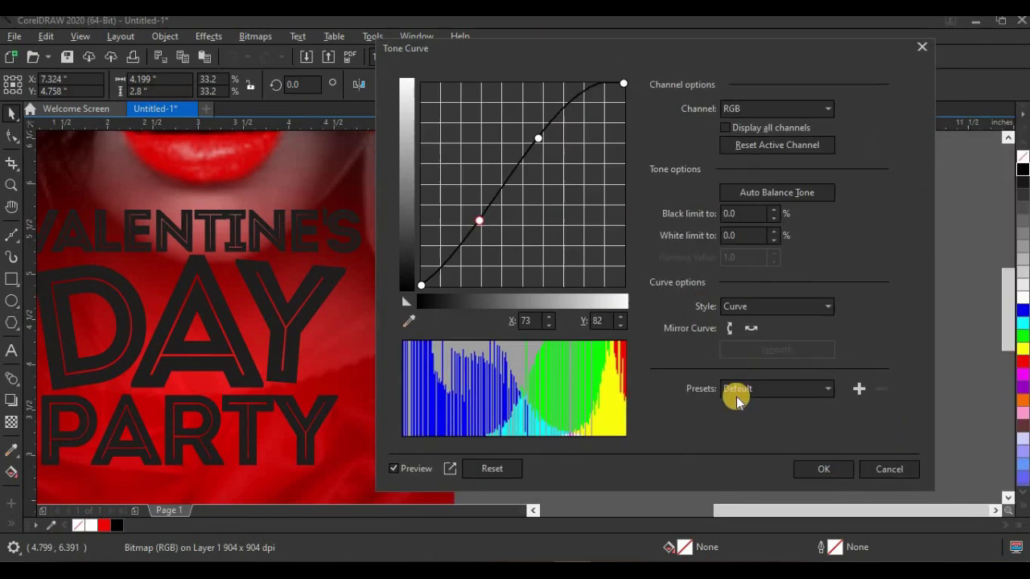
left_click(819, 471)
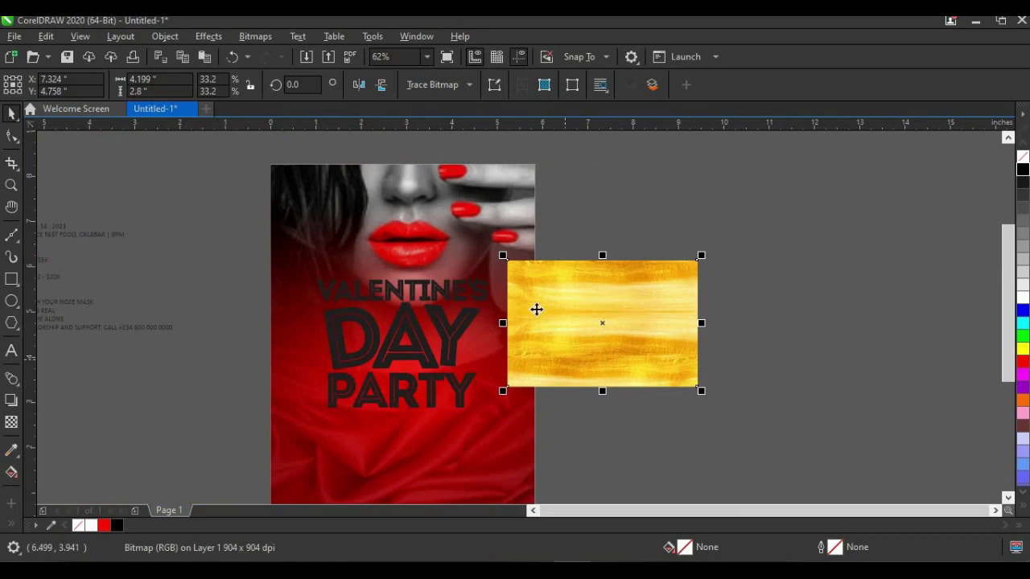
Make two copies of the brightened gold texture, one above and one below the original, beside the flyer.
scroll(536, 309, "up", 2)
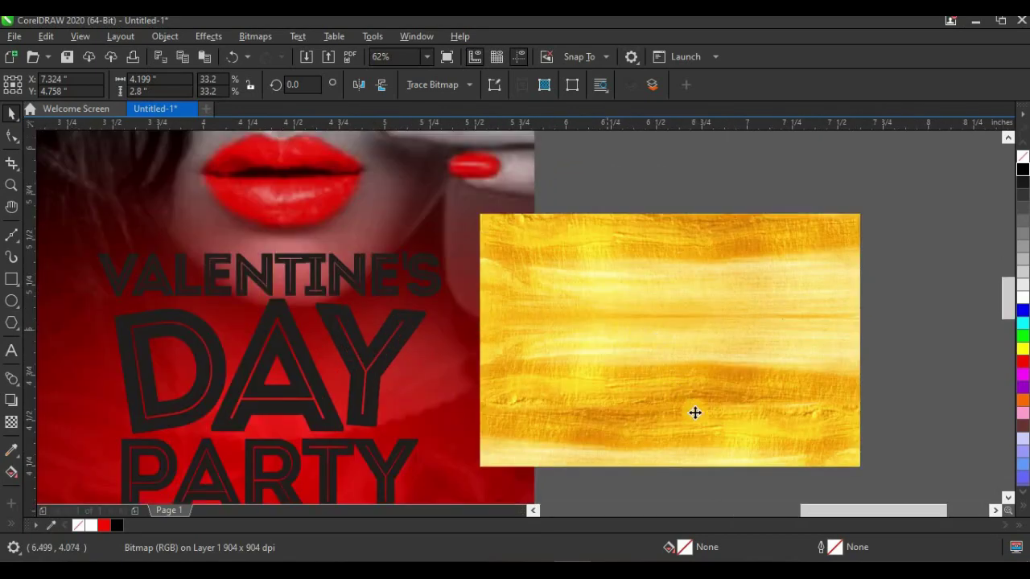
scroll(751, 306, "down", 2)
left_click_drag(751, 298, 808, 248)
right_click(807, 248)
left_click(729, 351)
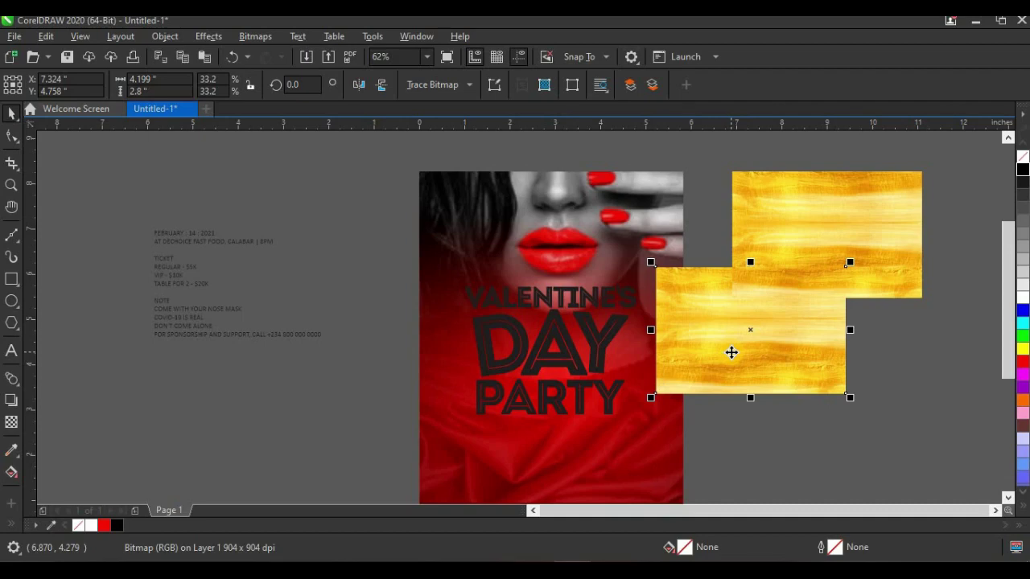
left_click_drag(722, 343, 816, 385)
right_click(816, 385)
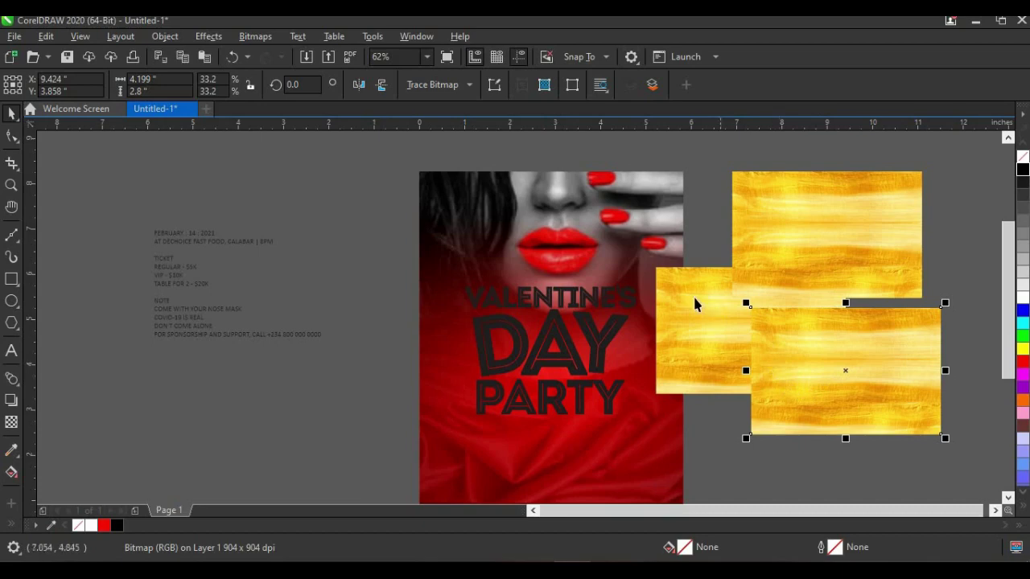
PowerClip the uppermost gold texture copy inside the VALENTINE'S text.
scroll(695, 304, "up", 2)
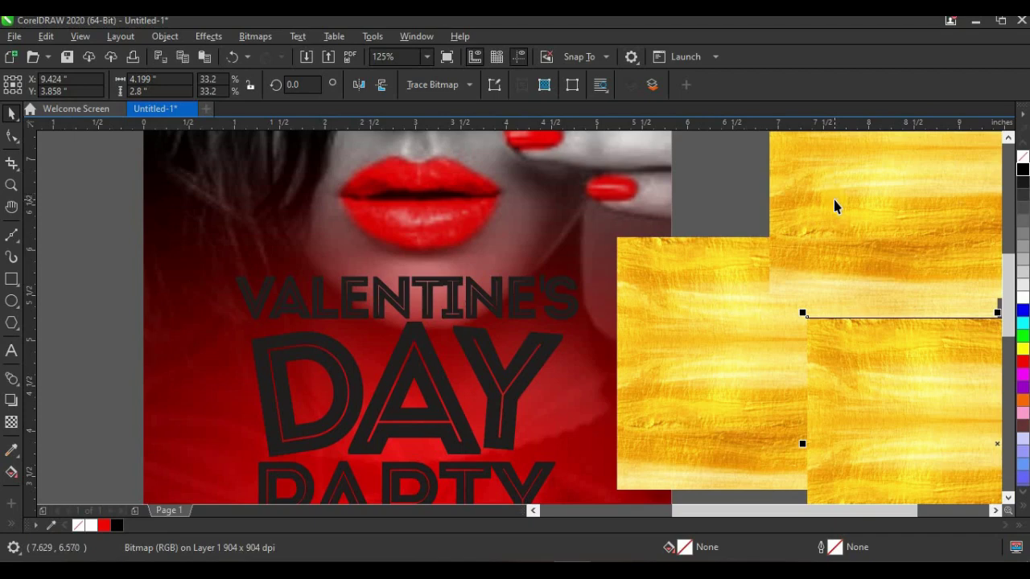
left_click(833, 203)
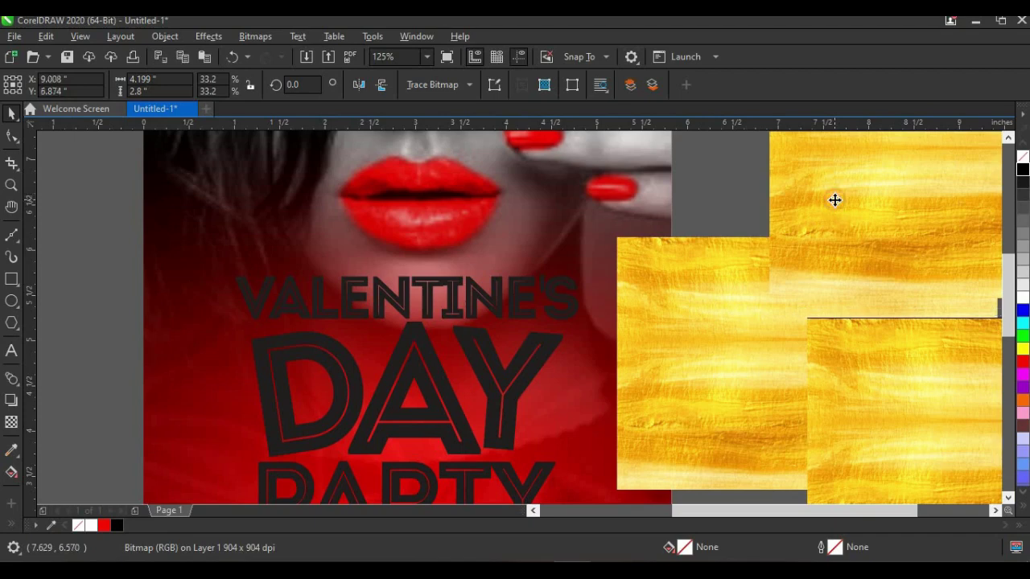
right_click(935, 213)
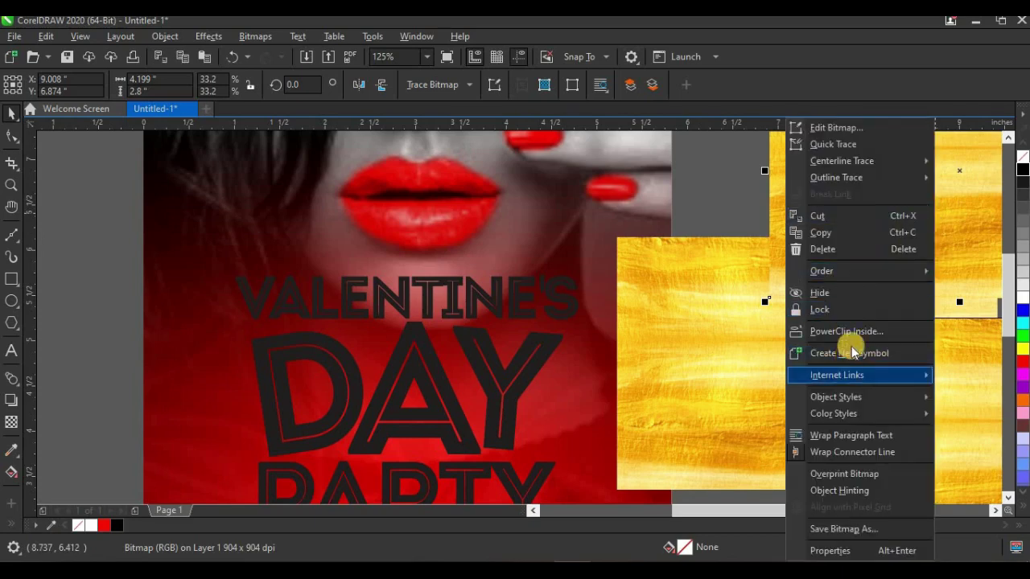
left_click(854, 333)
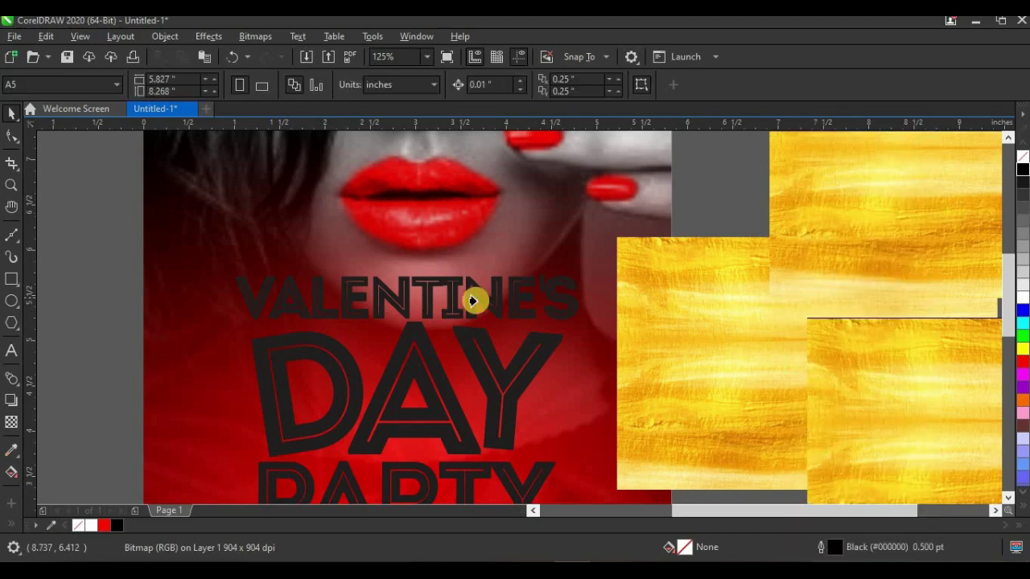
left_click(418, 300)
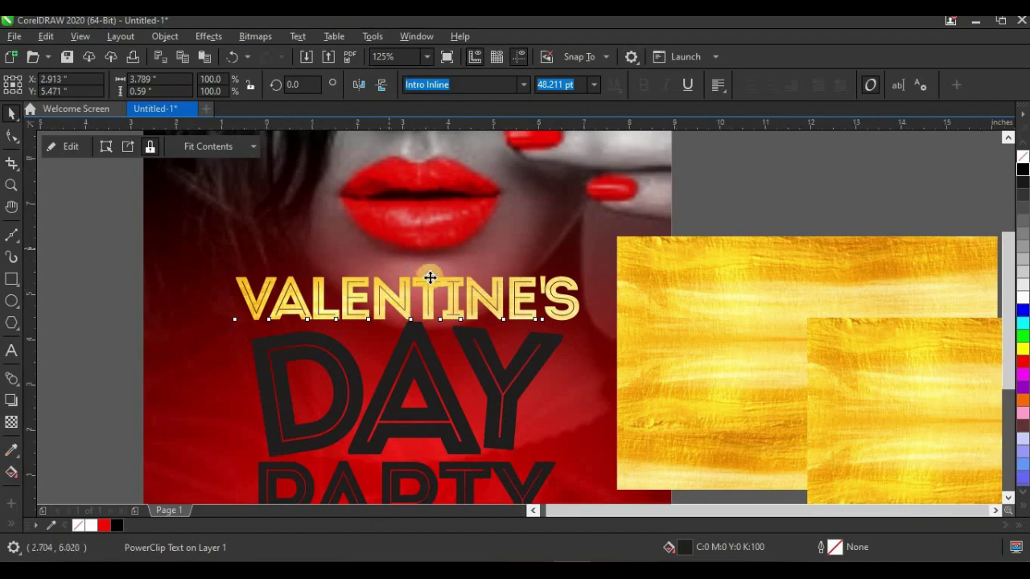
Shift the gold texture inside VALENTINE'S so its darker, more textured area fills the letters.
scroll(425, 266, "down", 2)
scroll(416, 286, "up", 4)
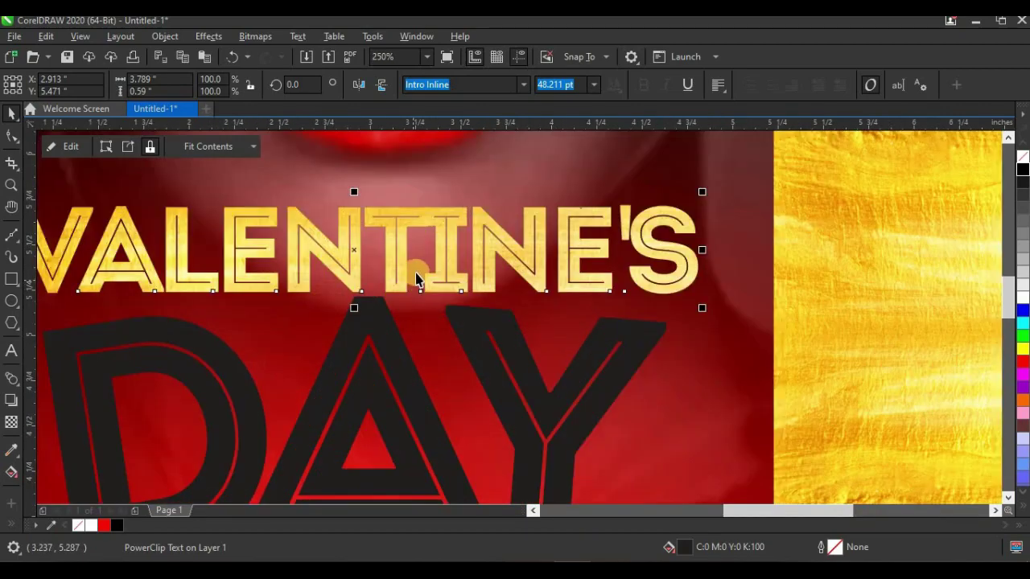
scroll(418, 274, "down", 2)
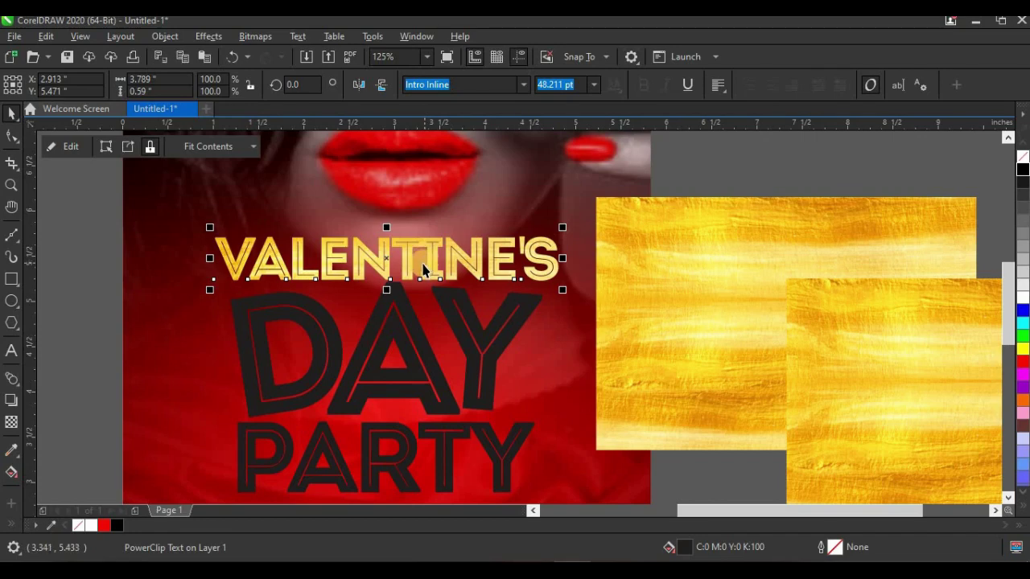
scroll(412, 260, "up", 2)
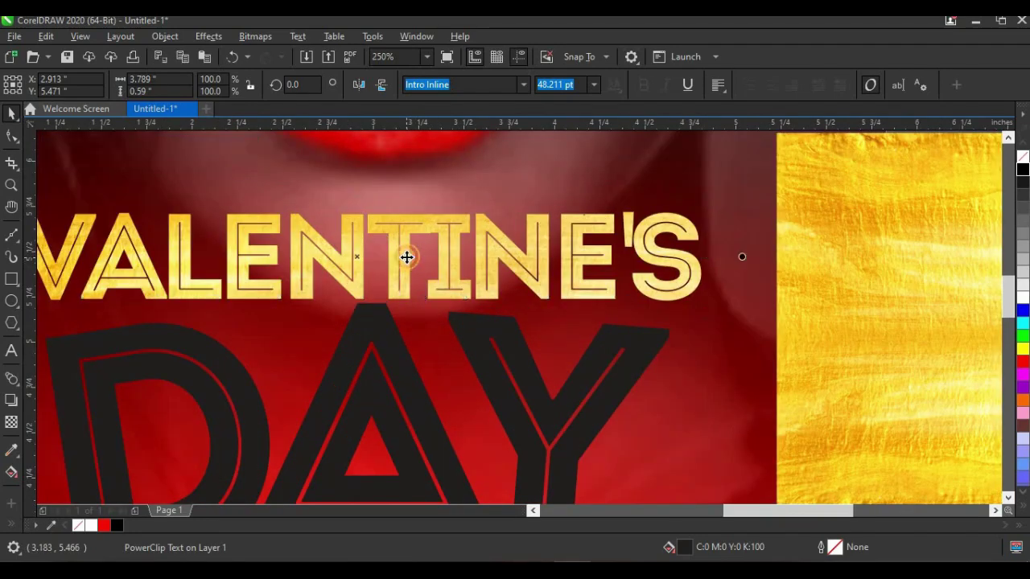
left_click(406, 258)
scroll(409, 262, "down", 2)
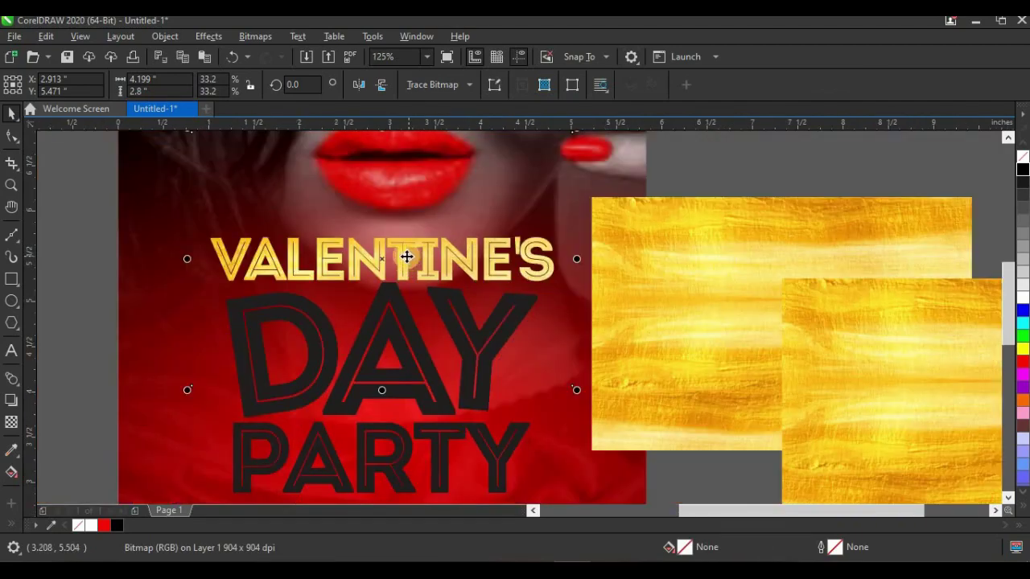
scroll(407, 261, "up", 2)
left_click_drag(408, 266, 465, 279)
scroll(465, 279, "down", 4)
PowerClip the gold texture nearest the flyer inside the DAY letter group.
left_click(613, 269)
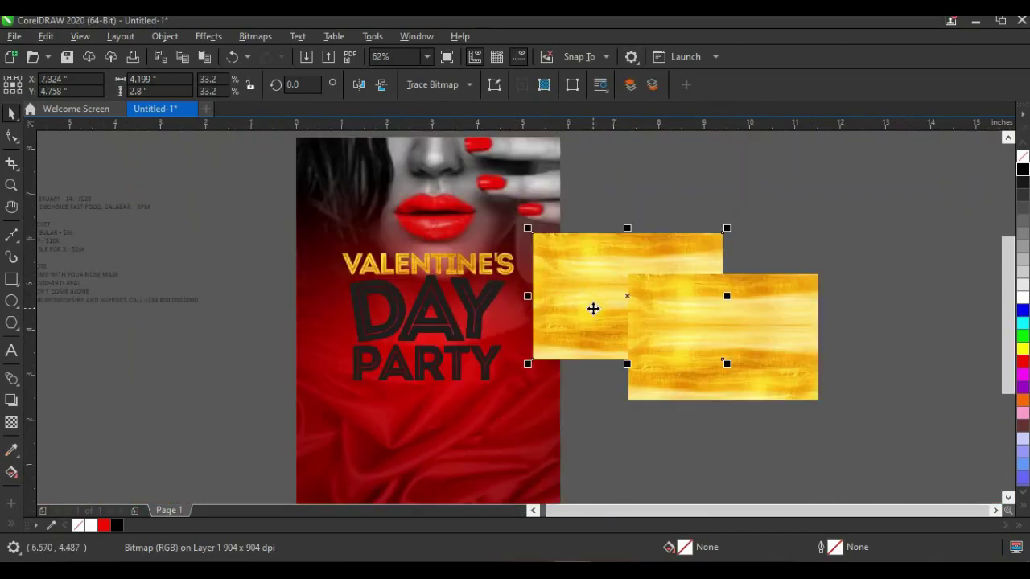
right_click(593, 313)
left_click(616, 329)
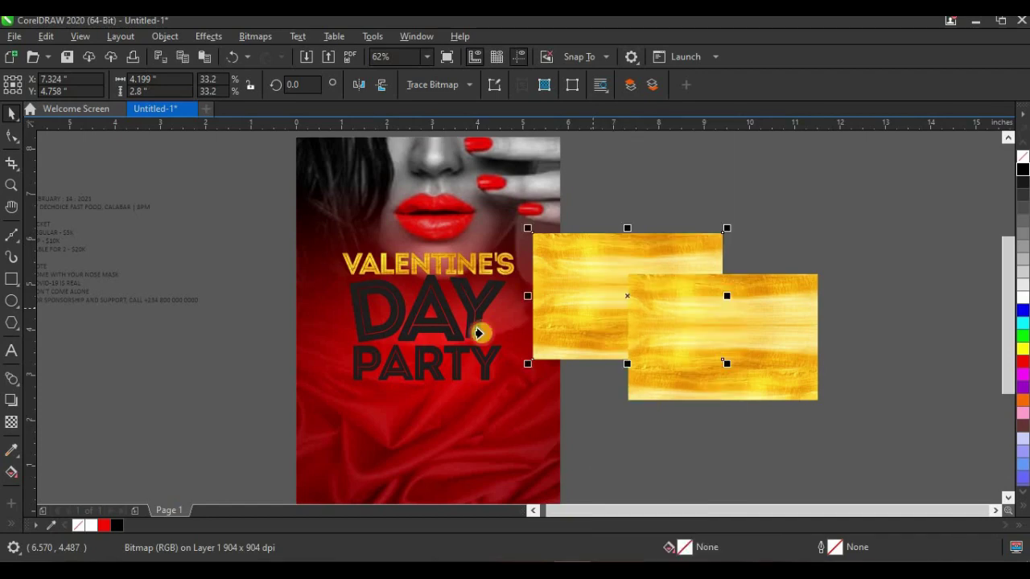
left_click(417, 314)
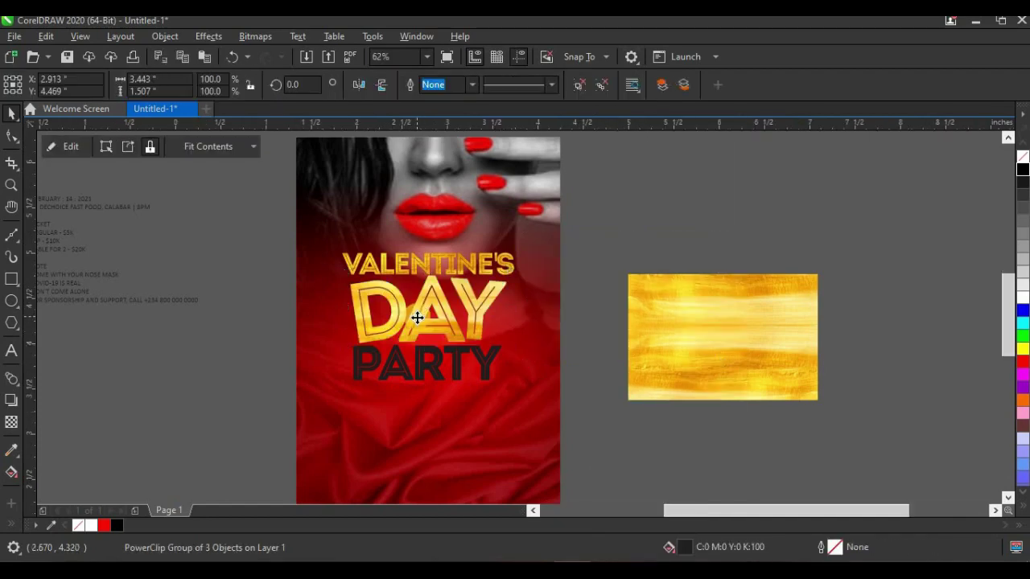
Move the gold texture inside DAY upward and enlarge it to about 6.36 in wide so richer gold fills the letters.
scroll(418, 320, "up", 2)
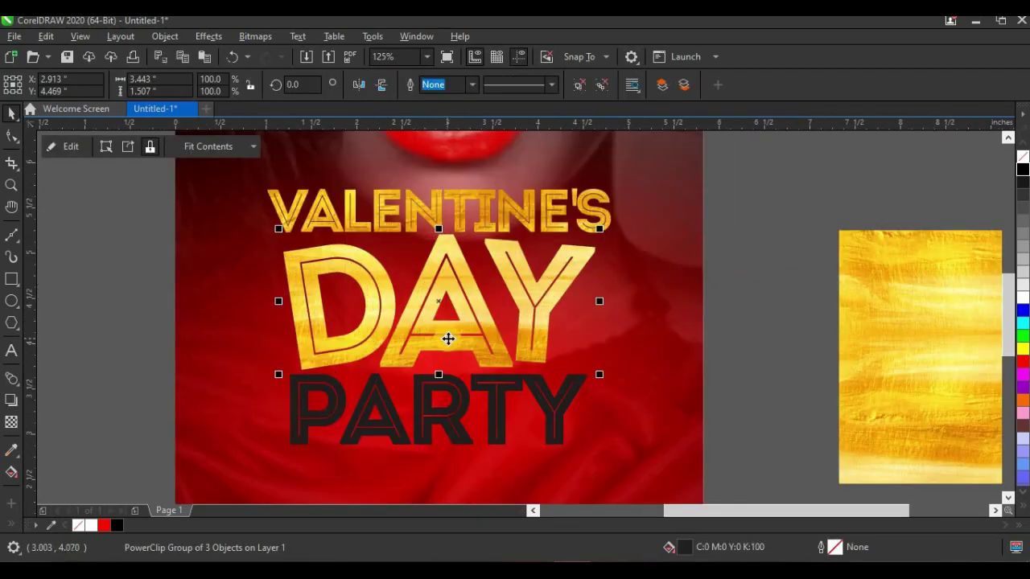
left_click(448, 347, "ctrl")
left_click_drag(448, 346, 450, 315)
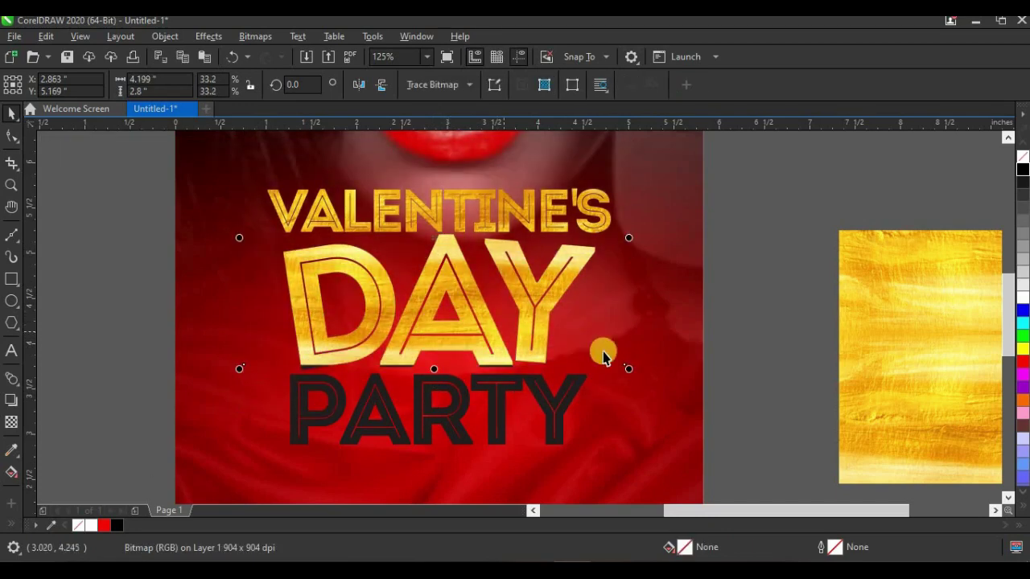
left_click_drag(630, 370, 696, 404)
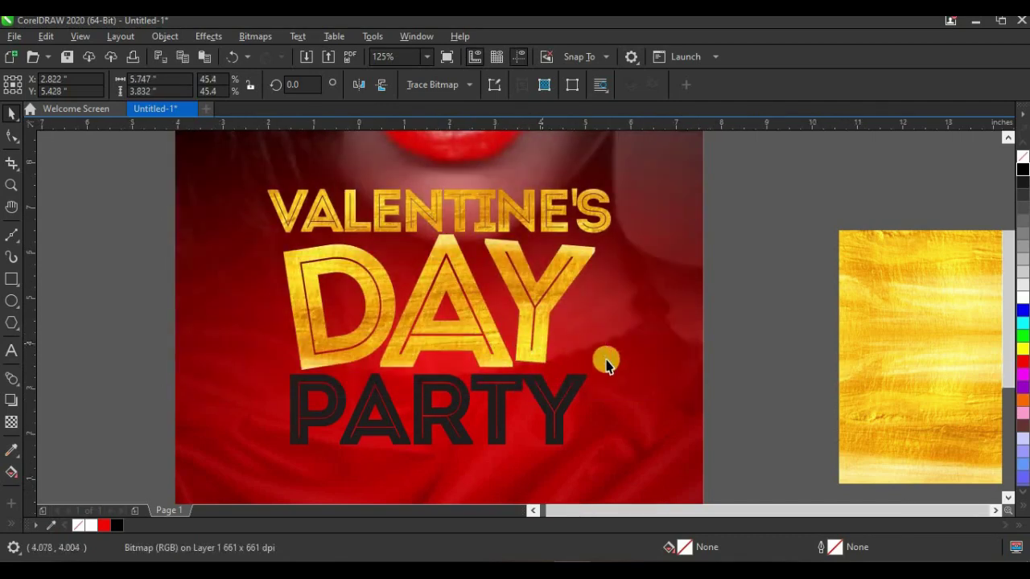
scroll(596, 358, "down", 2)
left_click_drag(620, 369, 536, 336)
scroll(543, 331, "up", 2)
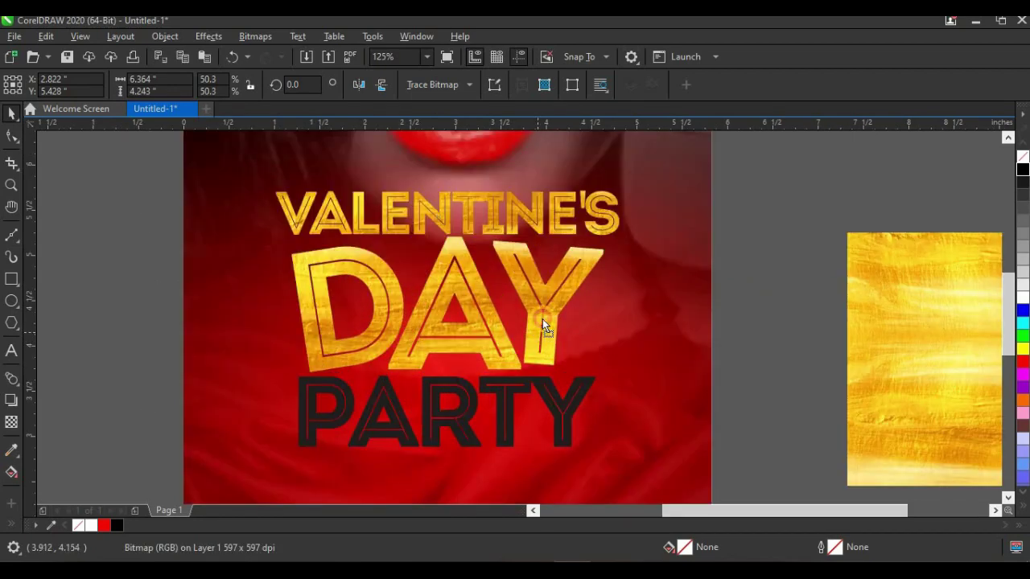
scroll(545, 310, "down", 2)
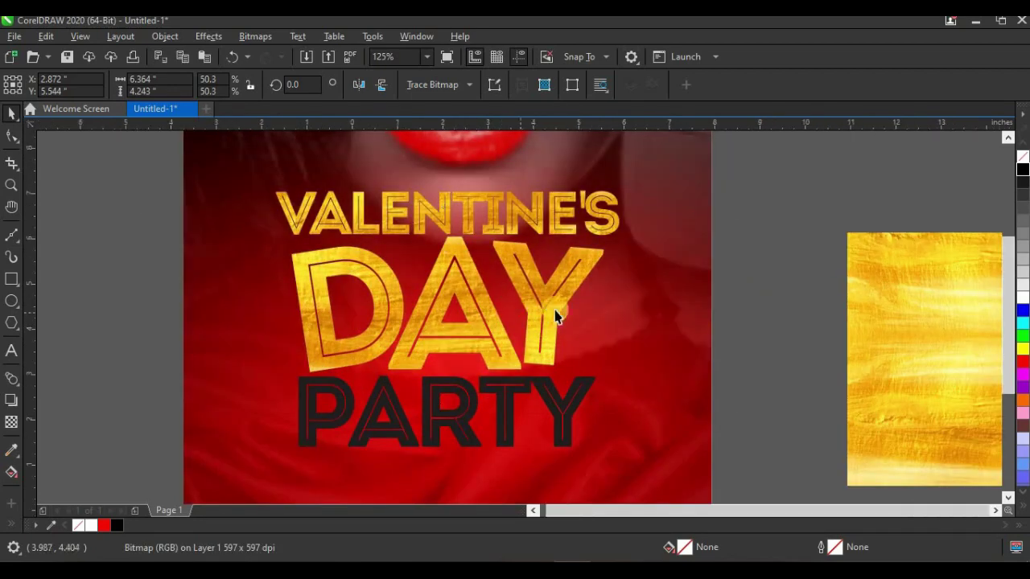
PowerClip the remaining gold texture beside the flyer inside the PARTY text.
left_click(740, 314)
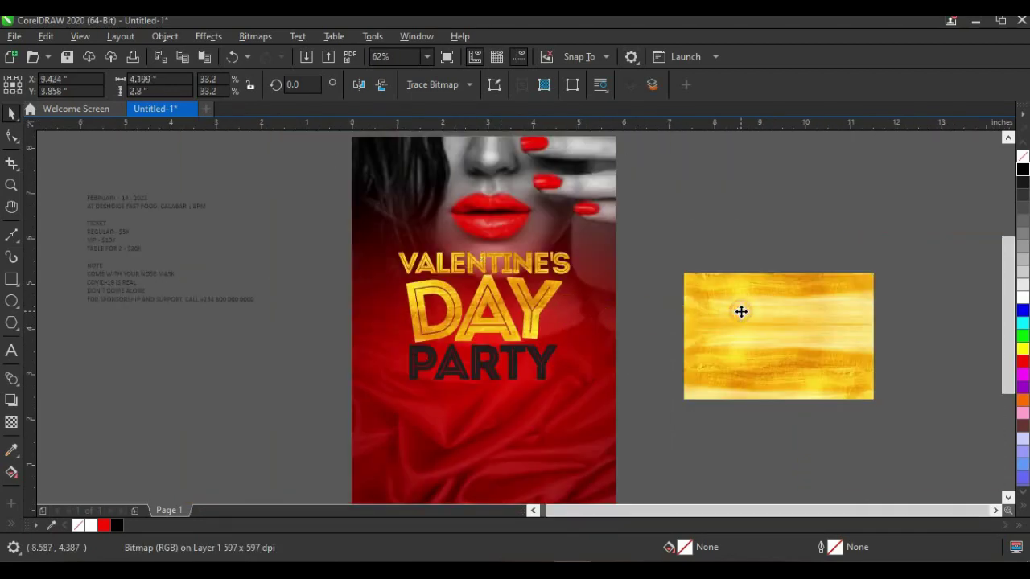
right_click(784, 361)
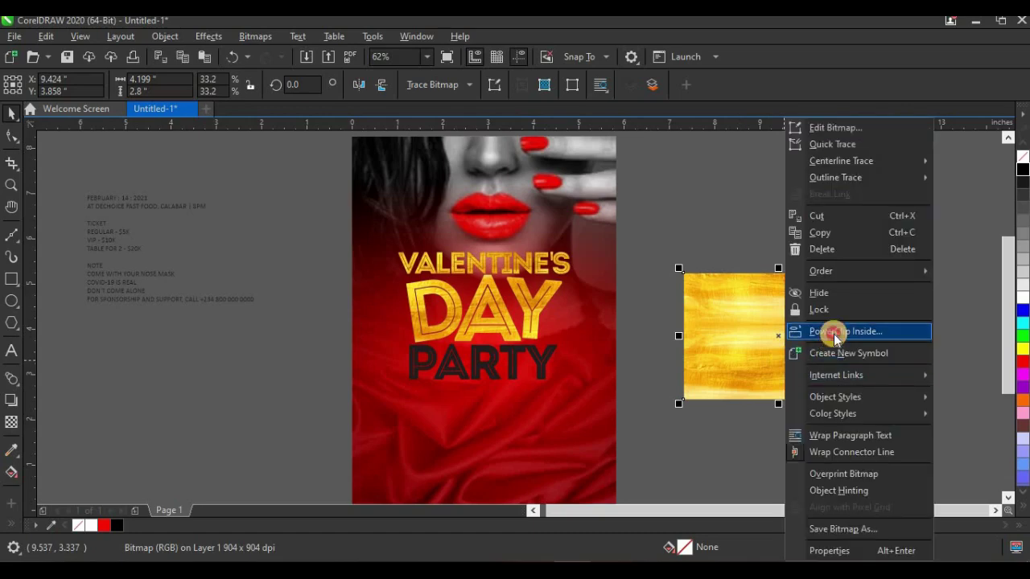
left_click(816, 330)
left_click(486, 368)
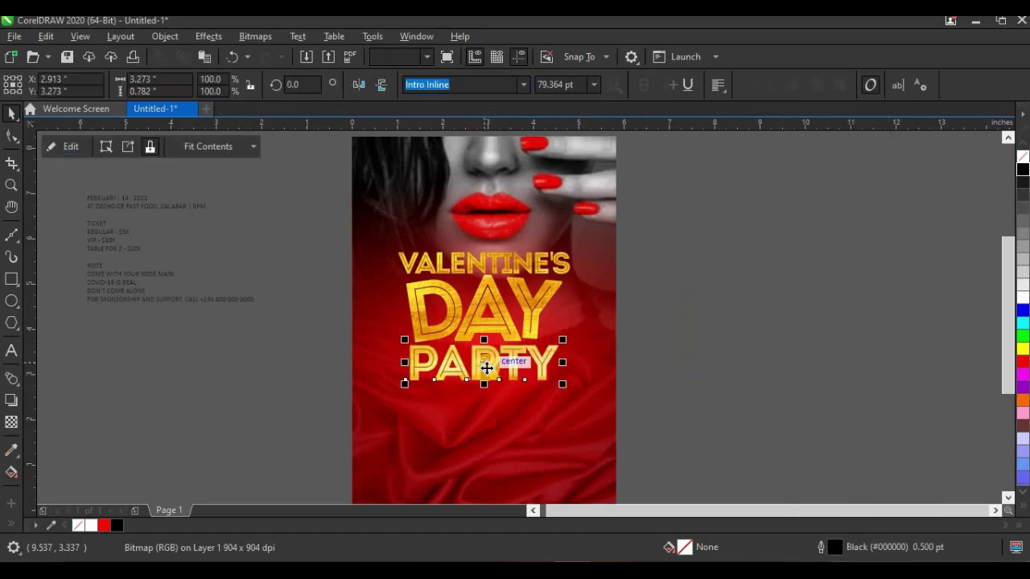
Move the gold texture inside PARTY upward and enlarge it to about 4.61 in wide so richer gold fills the letters.
scroll(489, 368, "up", 2)
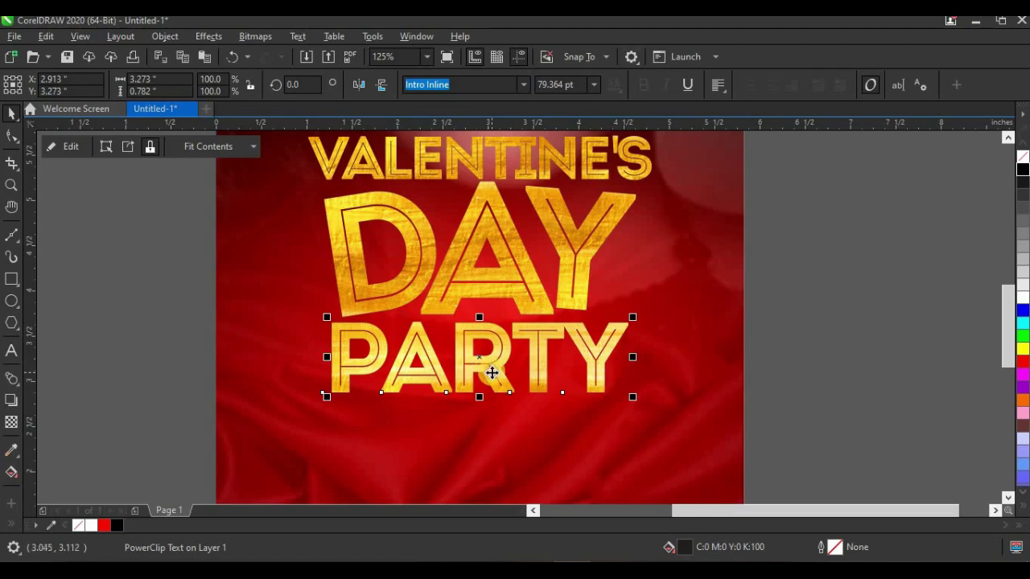
left_click(492, 374)
left_click(635, 391)
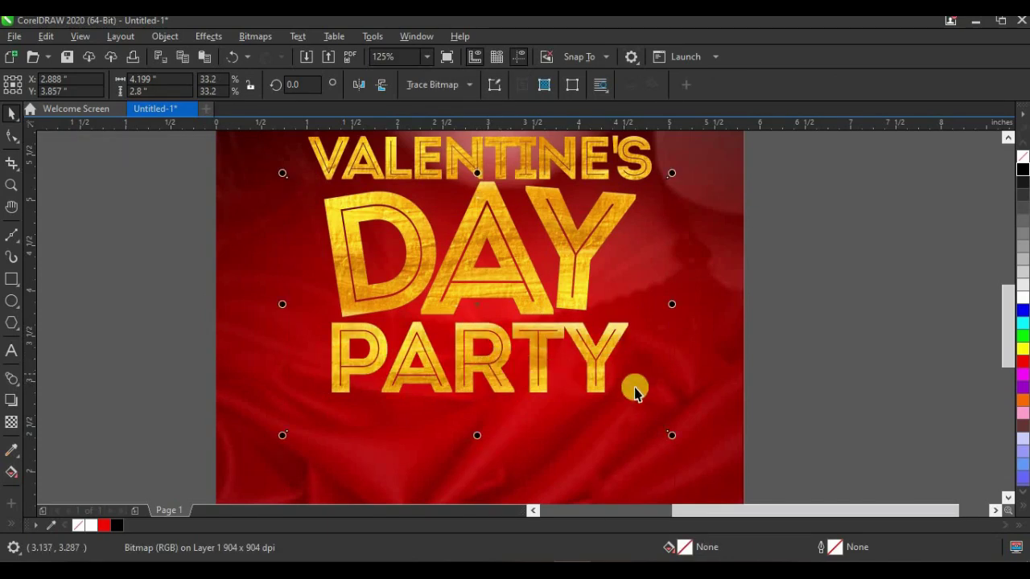
left_click_drag(671, 435, 690, 448)
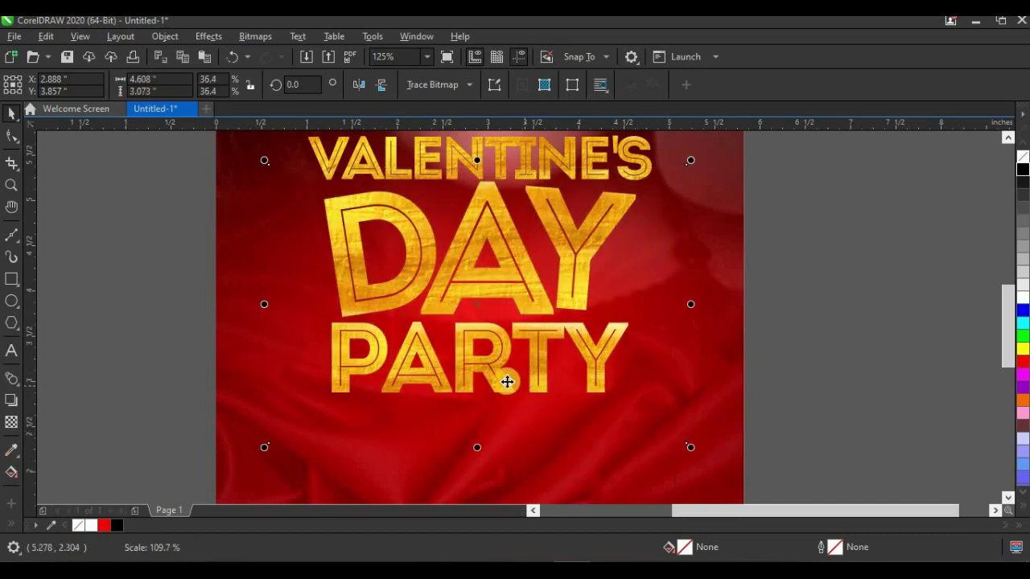
scroll(528, 352, "down", 2)
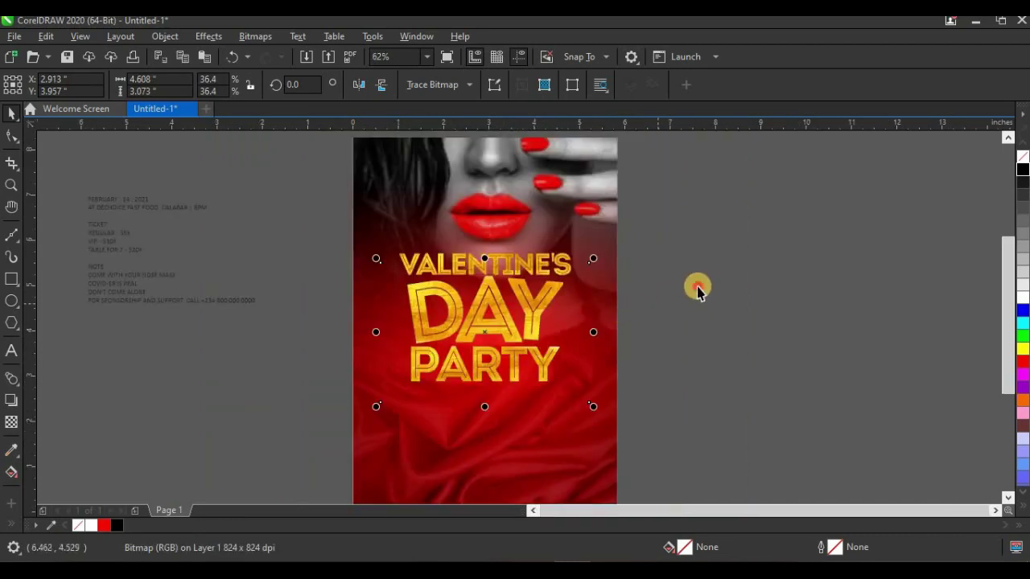
left_click(697, 291)
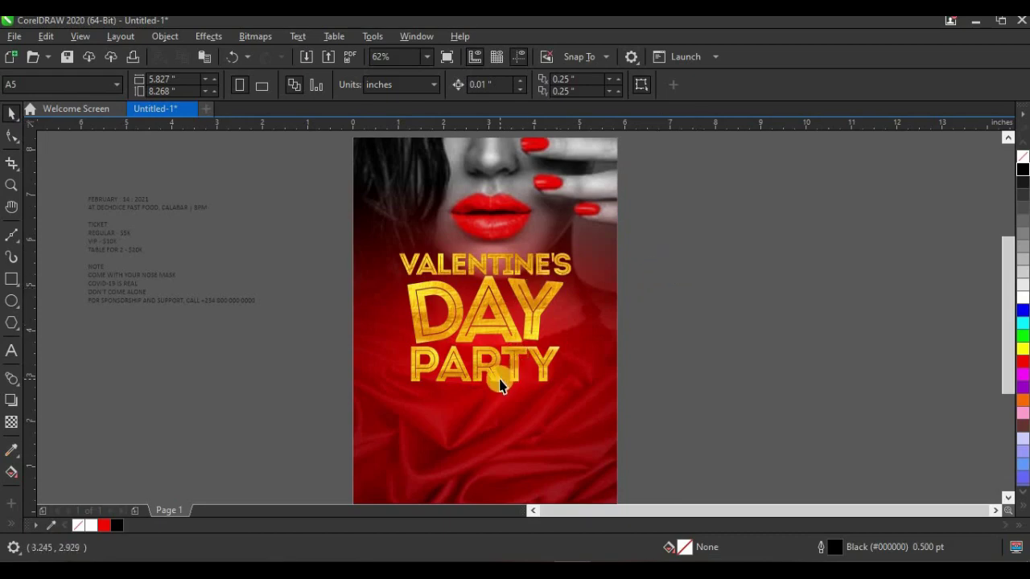
Place two copies of the gold PARTY text straight below it at about Y 3.136 in and 3.015 in, stacked progressively behind the original.
scroll(499, 387, "up", 2)
left_click(494, 339)
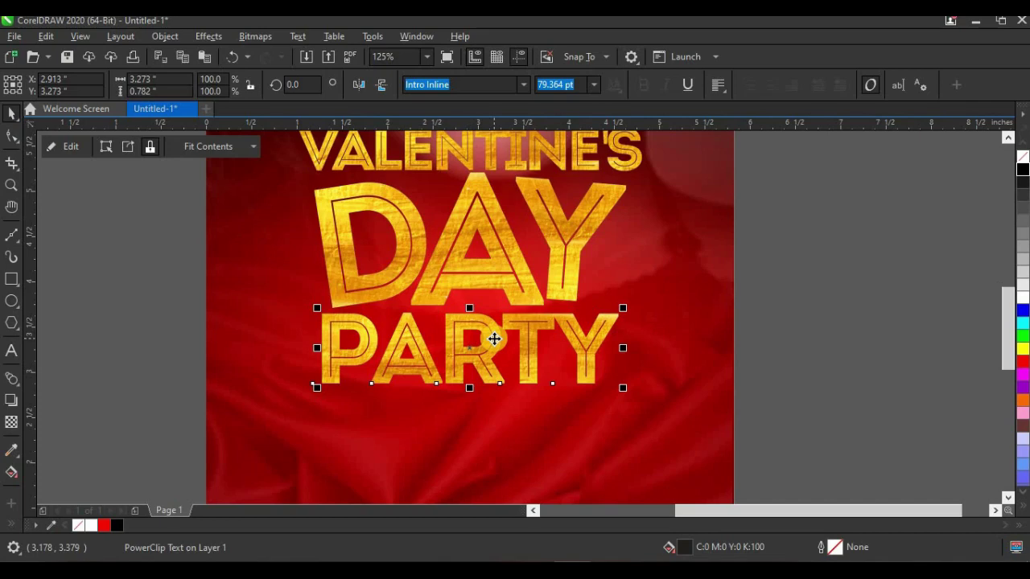
scroll(489, 385, "up", 1)
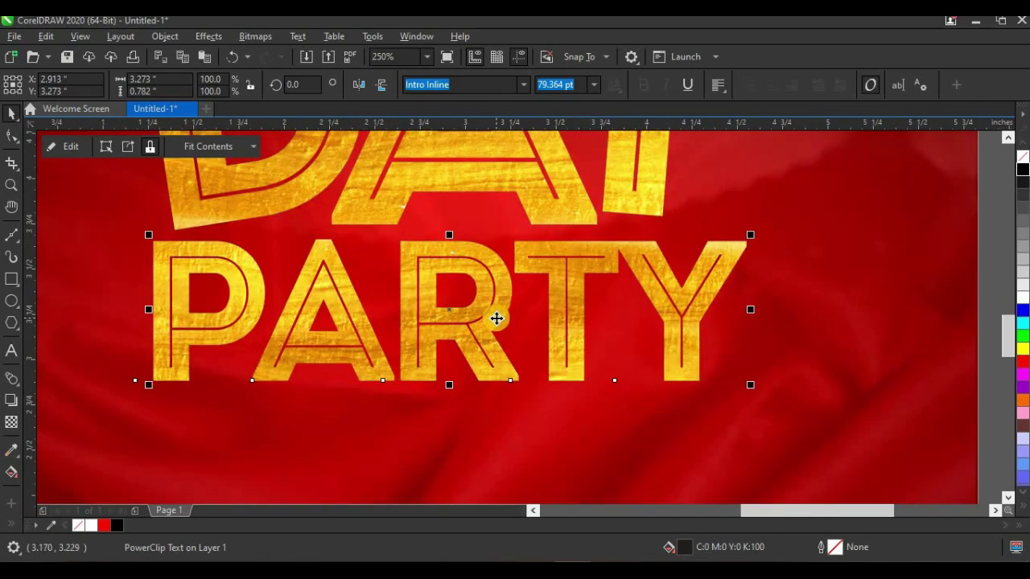
left_click_drag(497, 318, 504, 339)
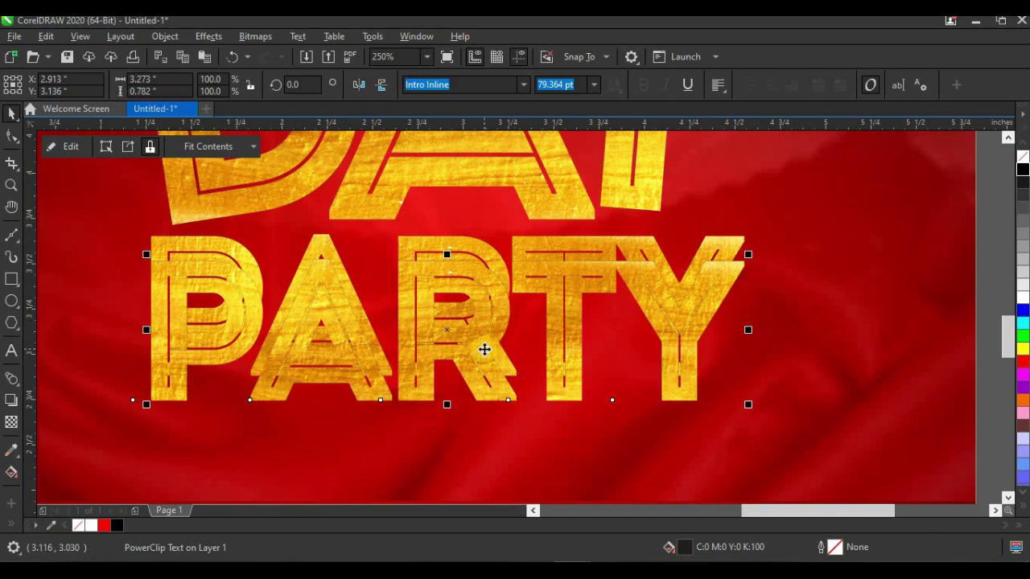
left_click(483, 354)
left_click(483, 330)
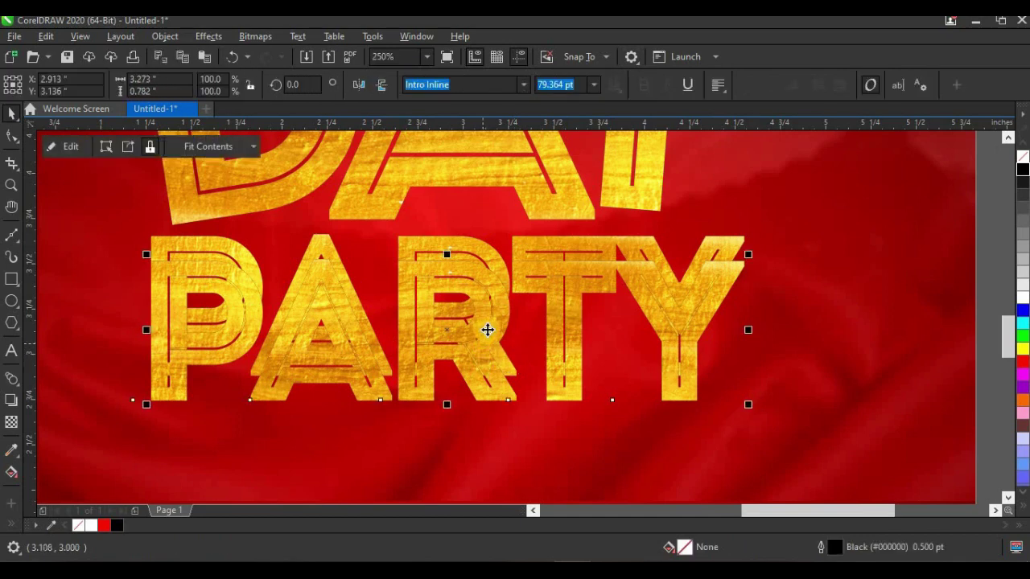
left_click_drag(488, 334, 490, 359)
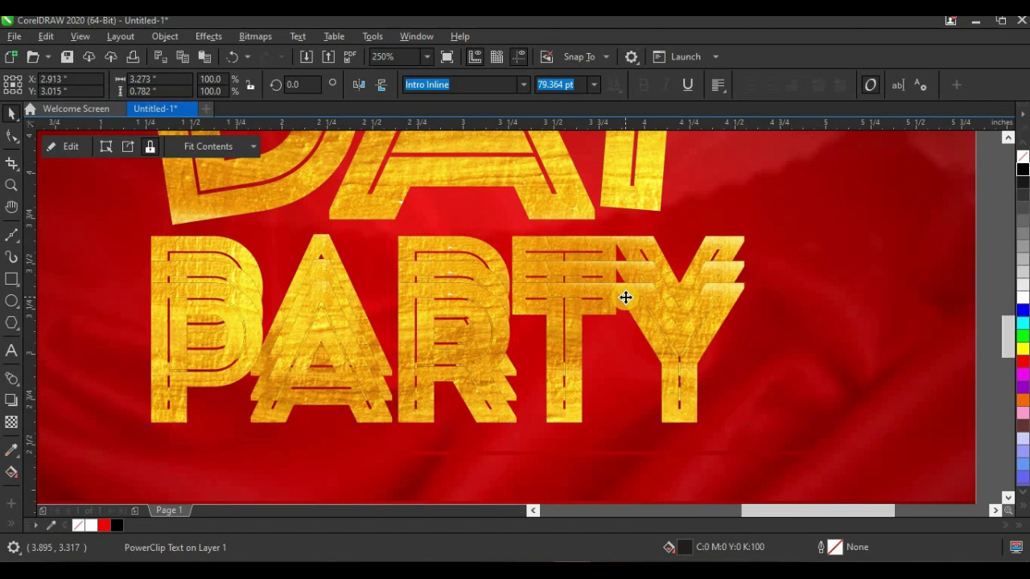
left_click_drag(627, 295, 568, 272)
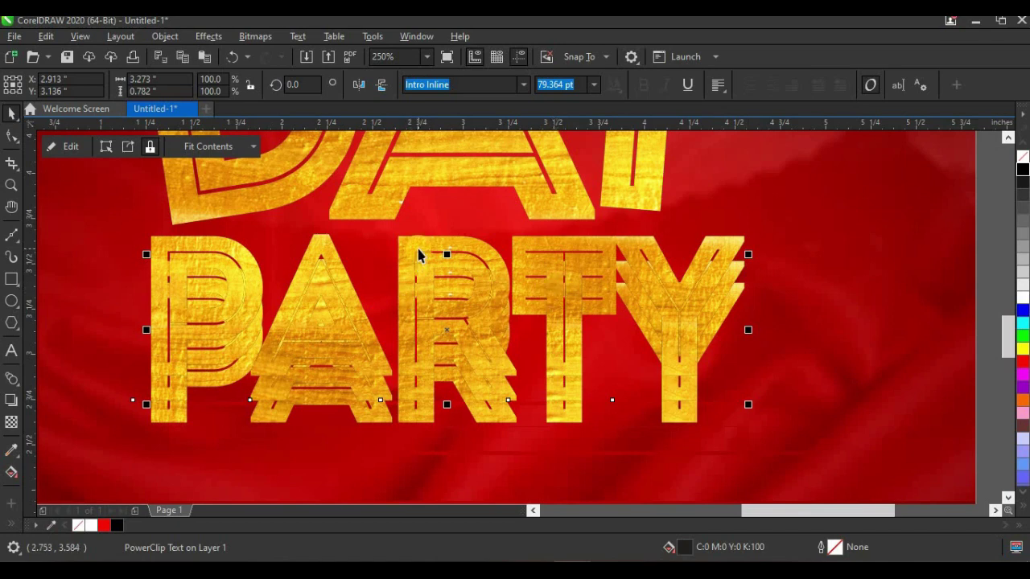
left_click_drag(420, 275, 419, 250)
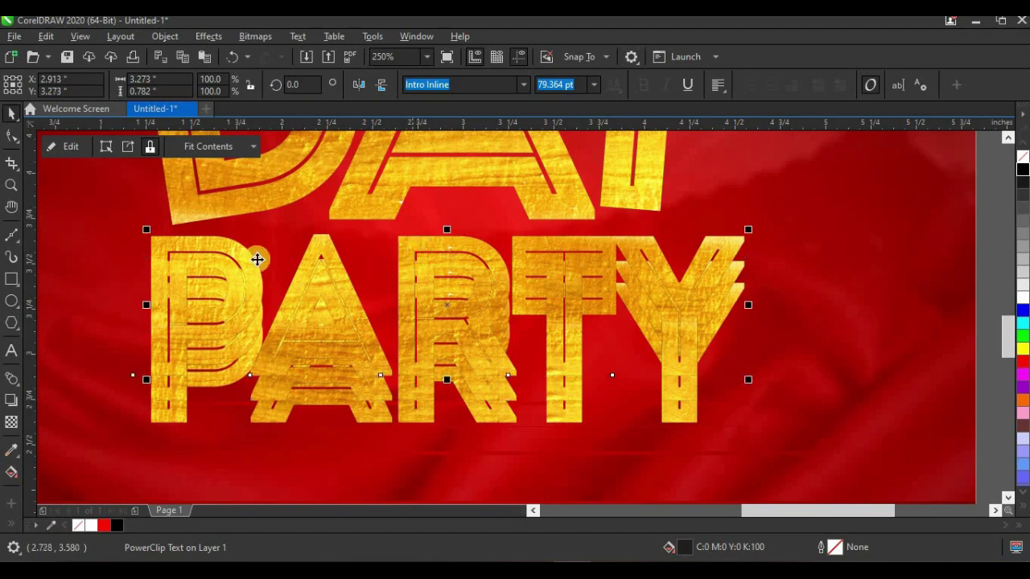
Add a black drop shadow about 0.076 in straight down from the front PARTY text, with opacity 81 and feather 11.
left_click(13, 402)
scroll(338, 406, "up", 2)
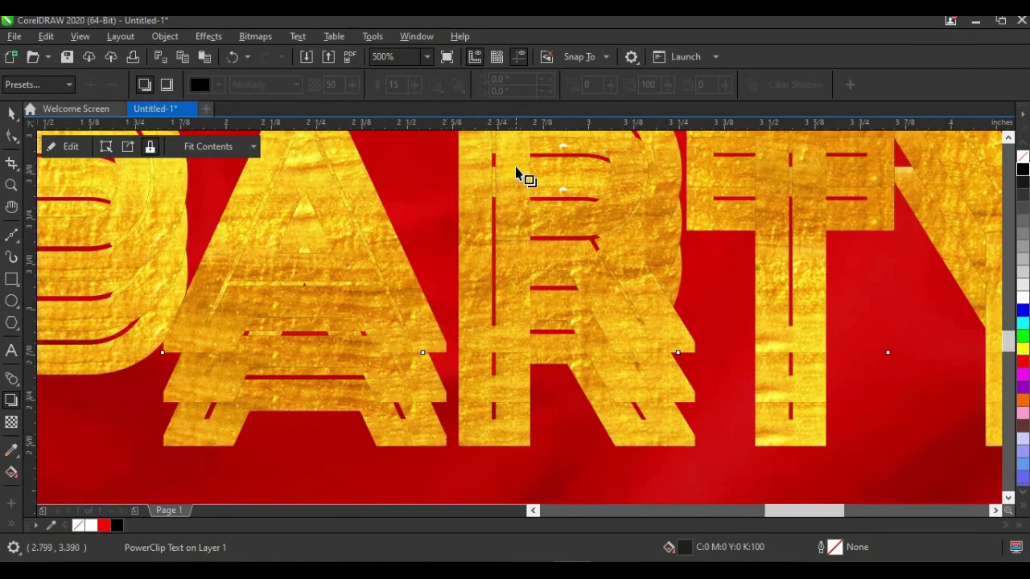
left_click_drag(558, 210, 558, 379)
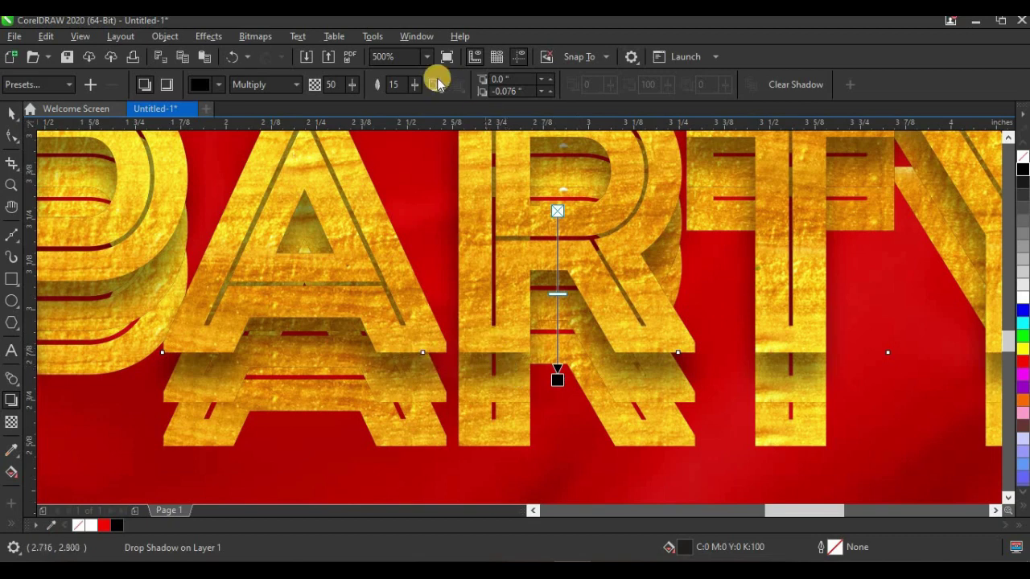
left_click_drag(351, 85, 414, 85)
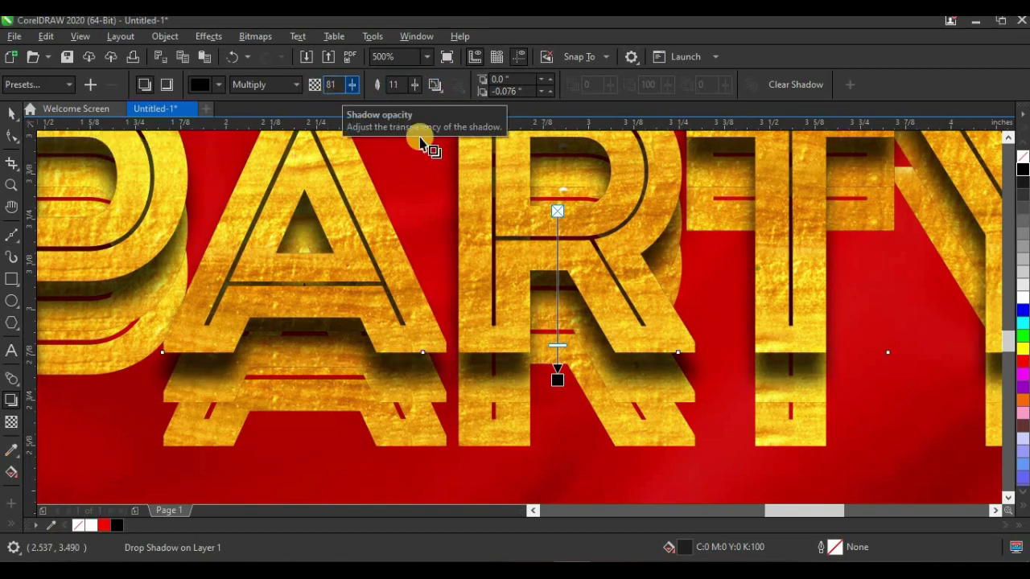
Copy the front PARTY text's drop shadow properties to the middle PARTY copy.
scroll(474, 205, "down", 1)
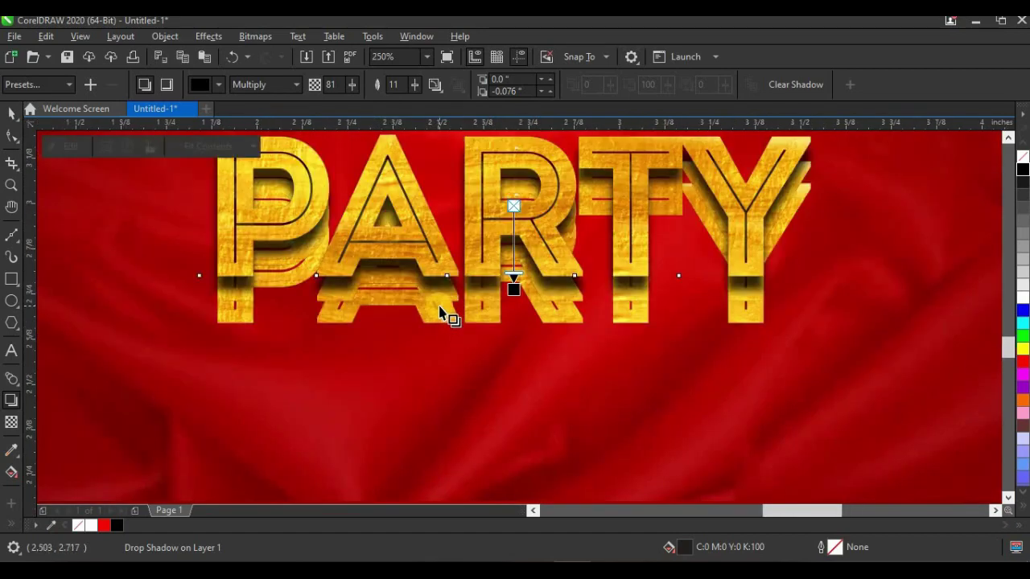
scroll(448, 314, "up", 1)
scroll(498, 306, "down", 2)
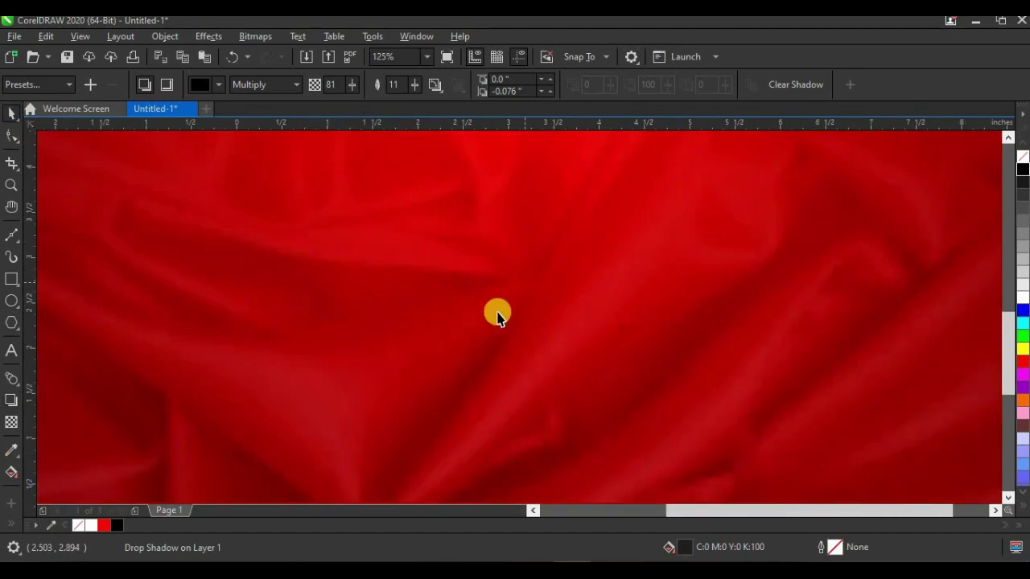
left_click(524, 295)
scroll(523, 274, "up", 1)
left_click(523, 264)
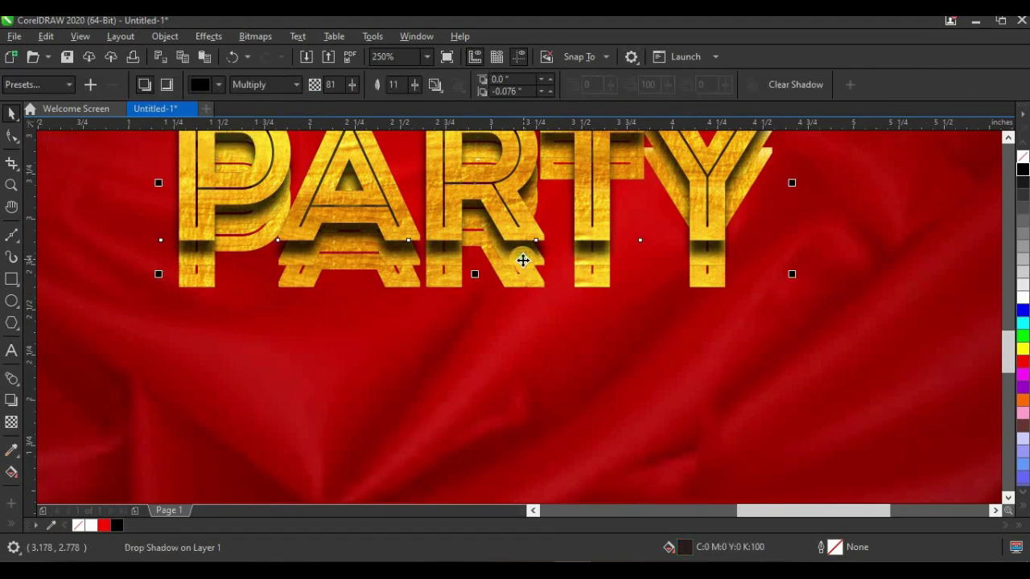
left_click(524, 260)
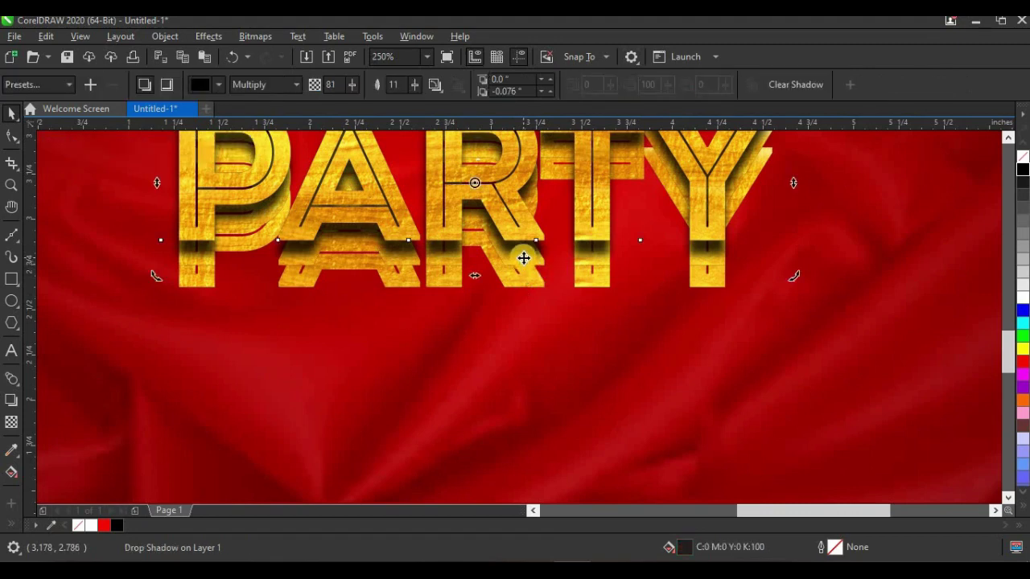
left_click(523, 263)
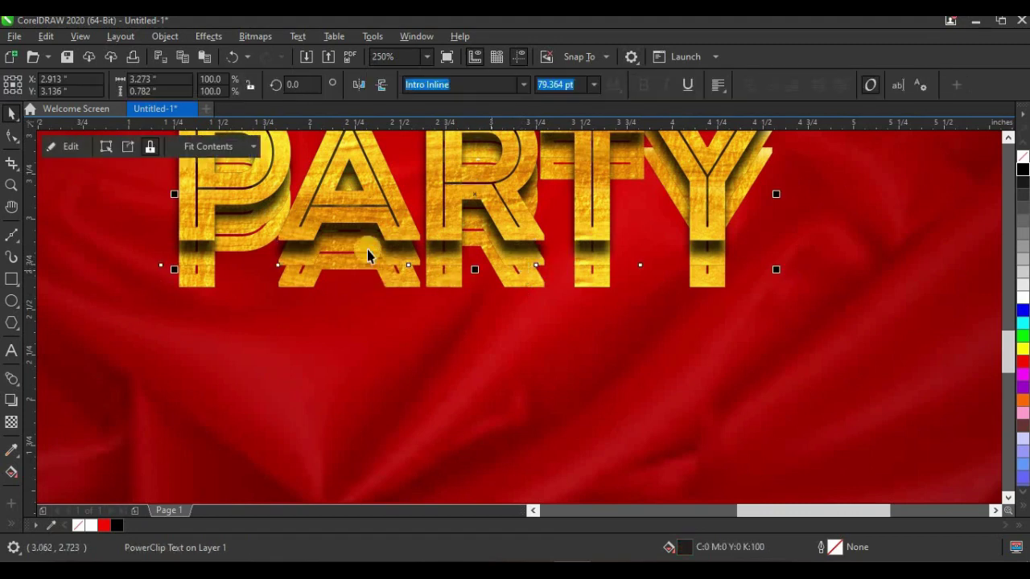
scroll(454, 270, "up", 1)
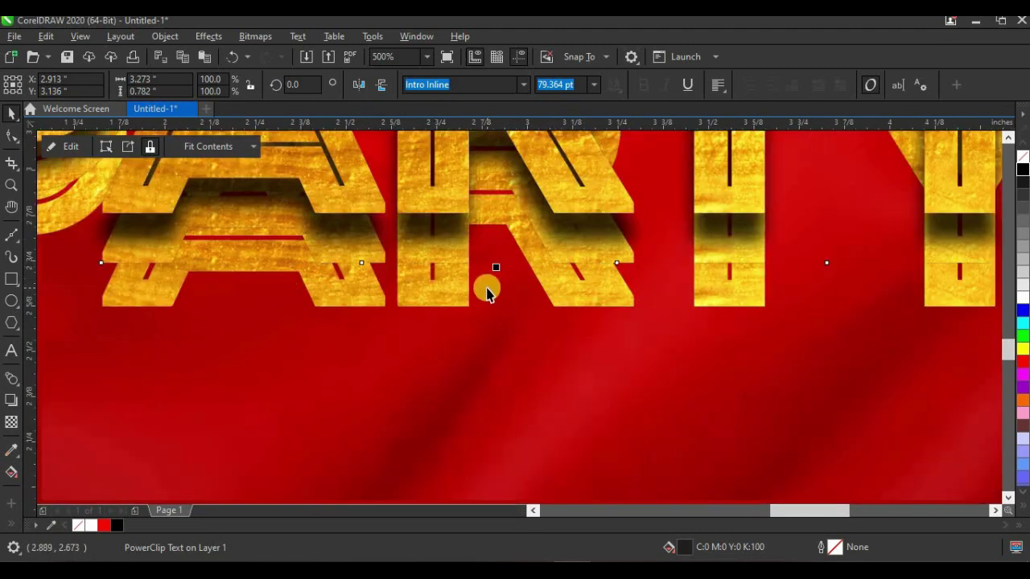
left_click(15, 397)
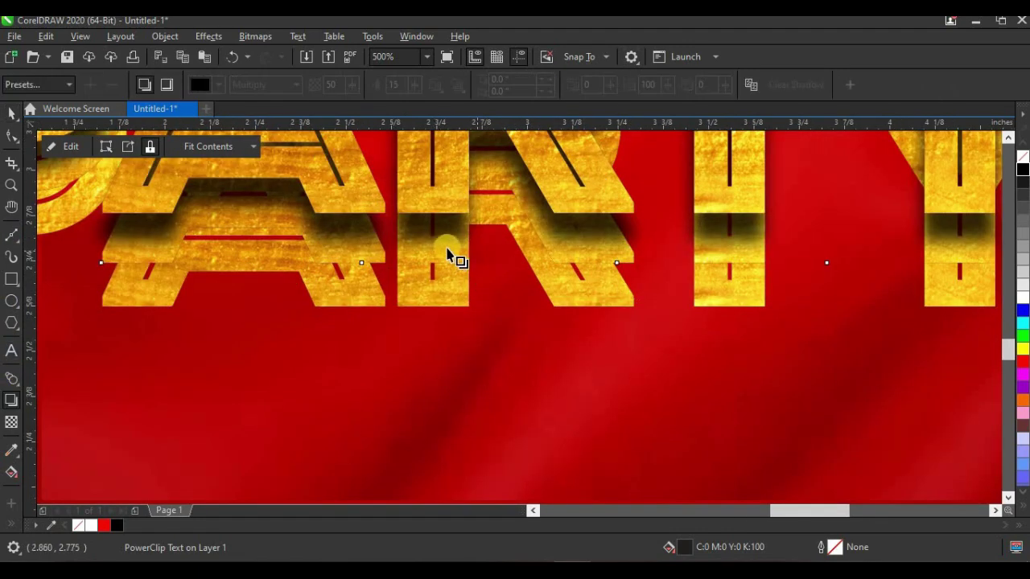
left_click(747, 89)
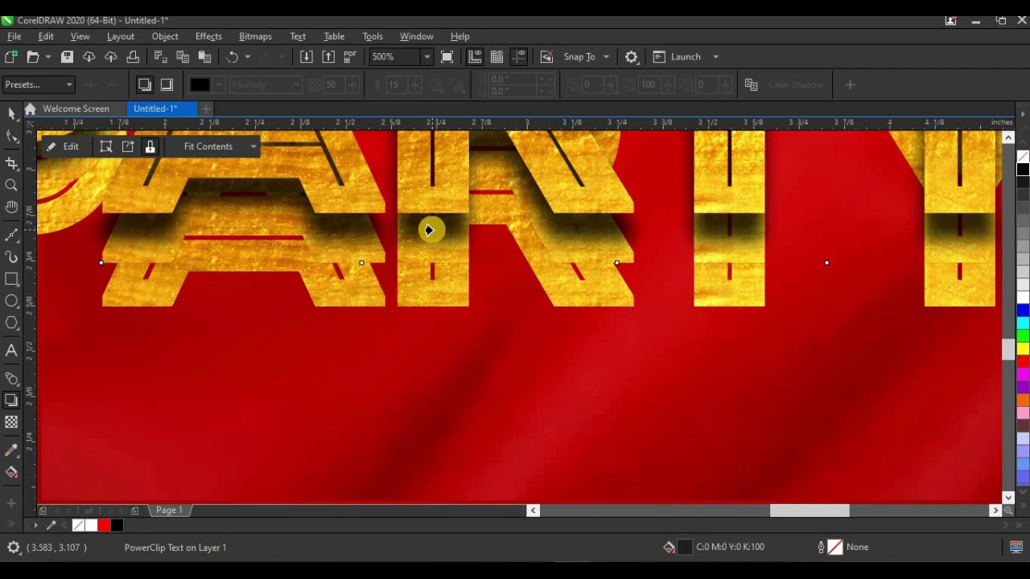
left_click(434, 230)
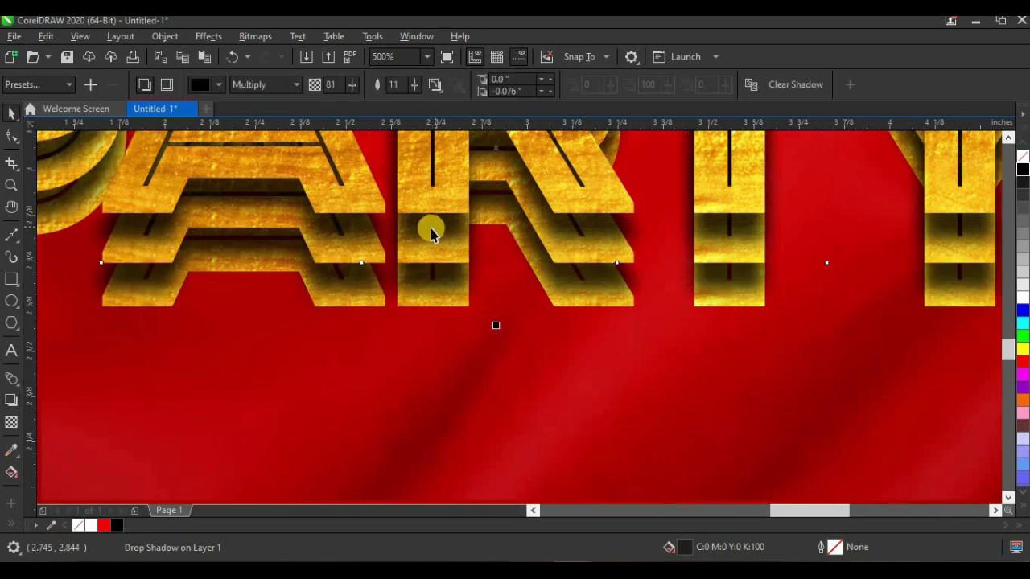
scroll(438, 262, "down", 3)
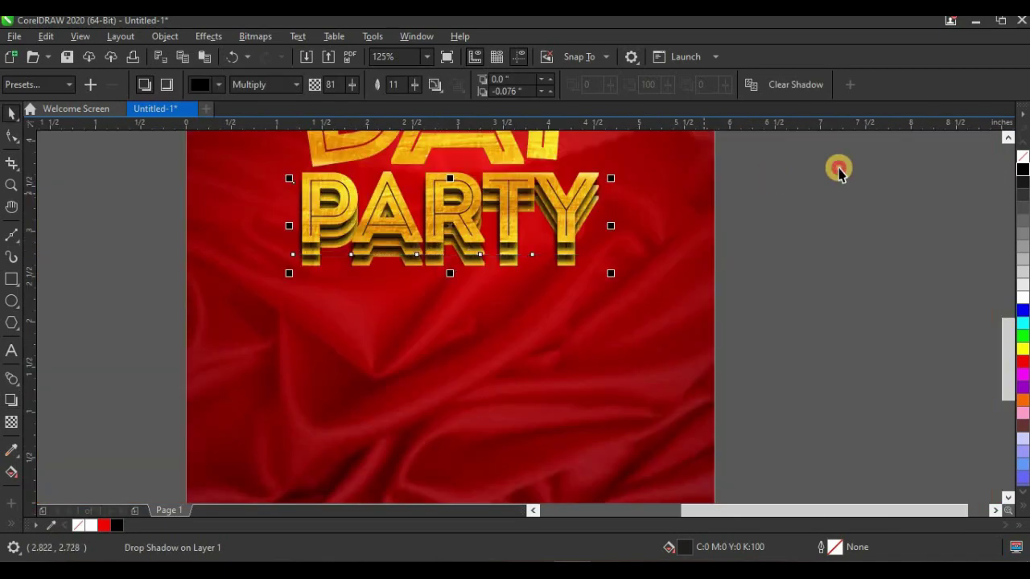
left_click(839, 170)
Copy the existing PARTY drop shadow properties to the lowest, rearmost PARTY copy.
scroll(457, 248, "up", 2)
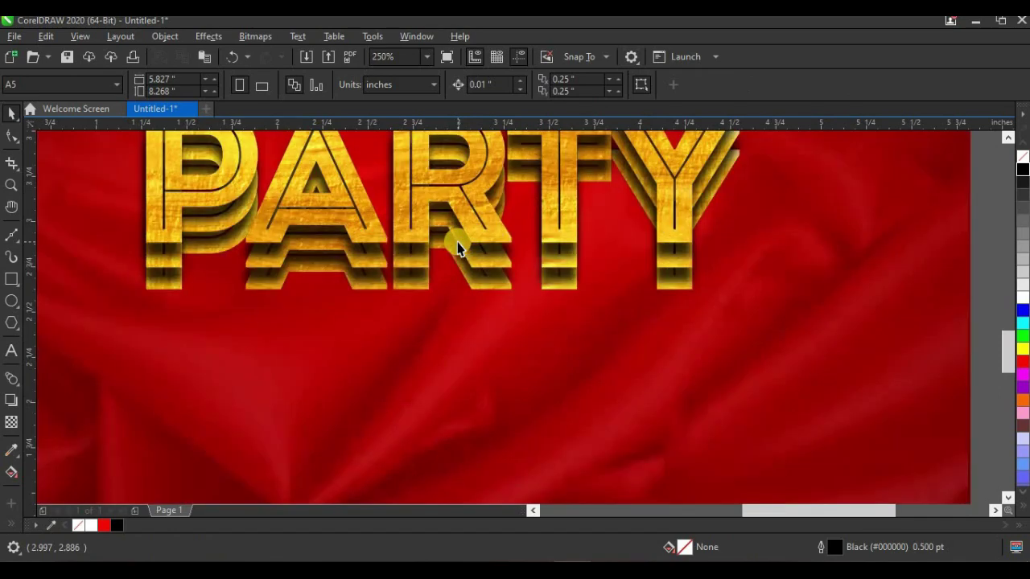
left_click(505, 296)
scroll(505, 286, "up", 2)
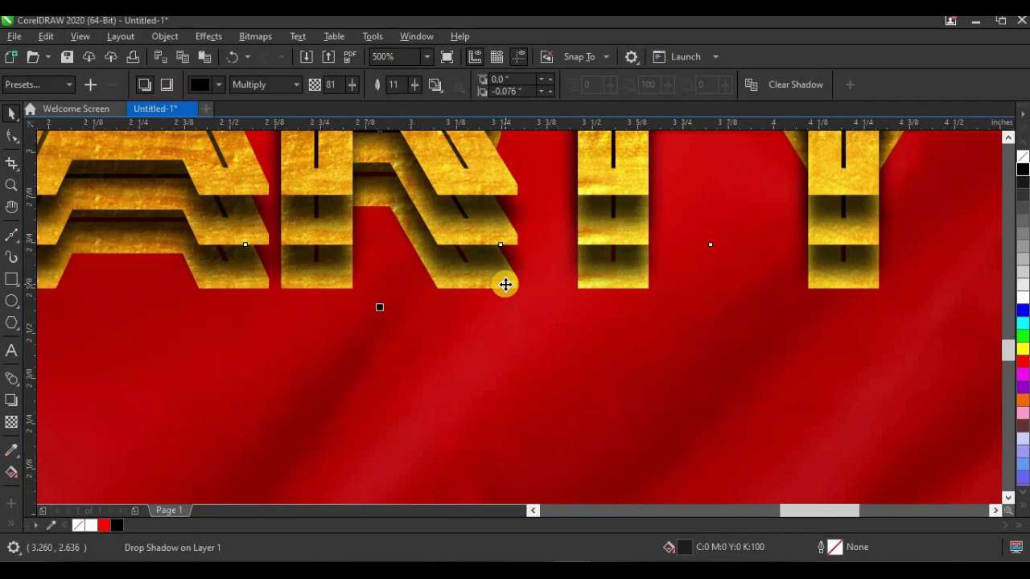
left_click(506, 284)
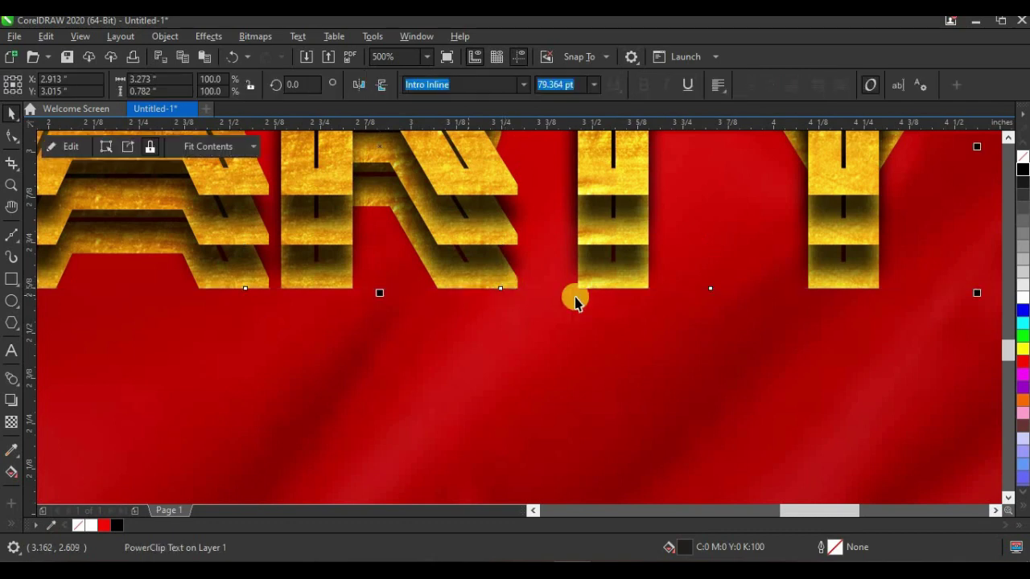
scroll(558, 304, "down", 2)
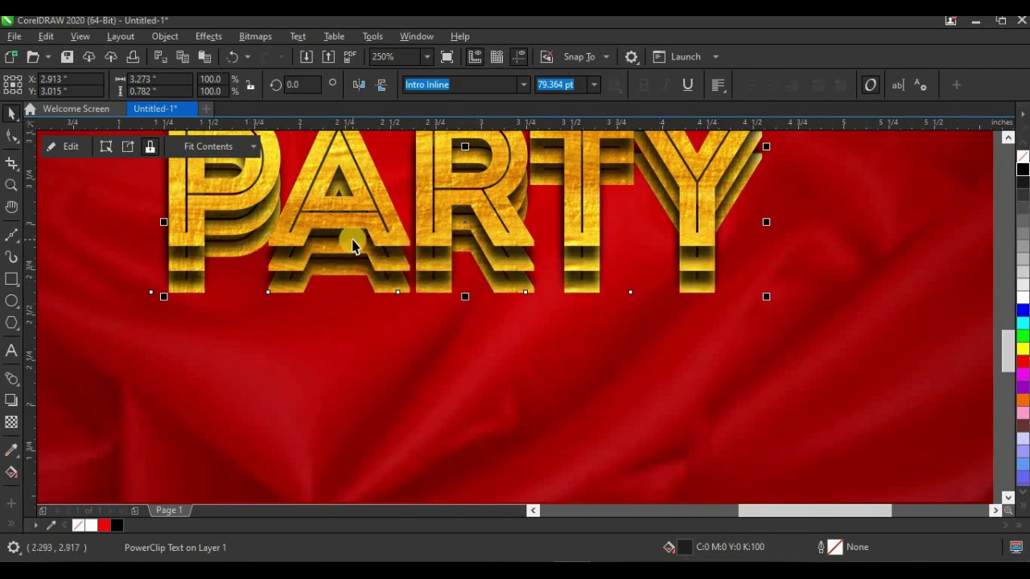
left_click(14, 400)
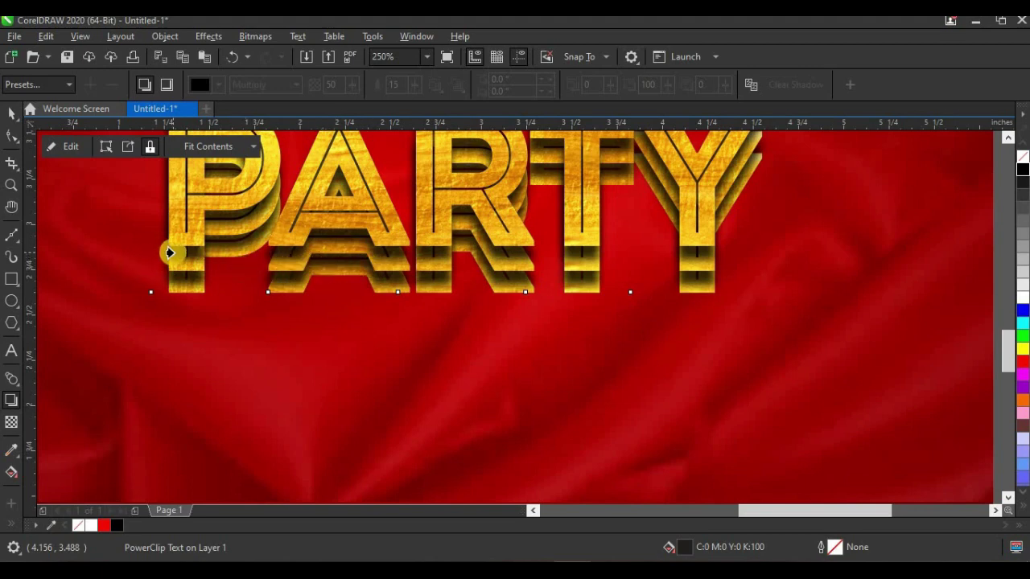
left_click_drag(172, 256, 174, 270)
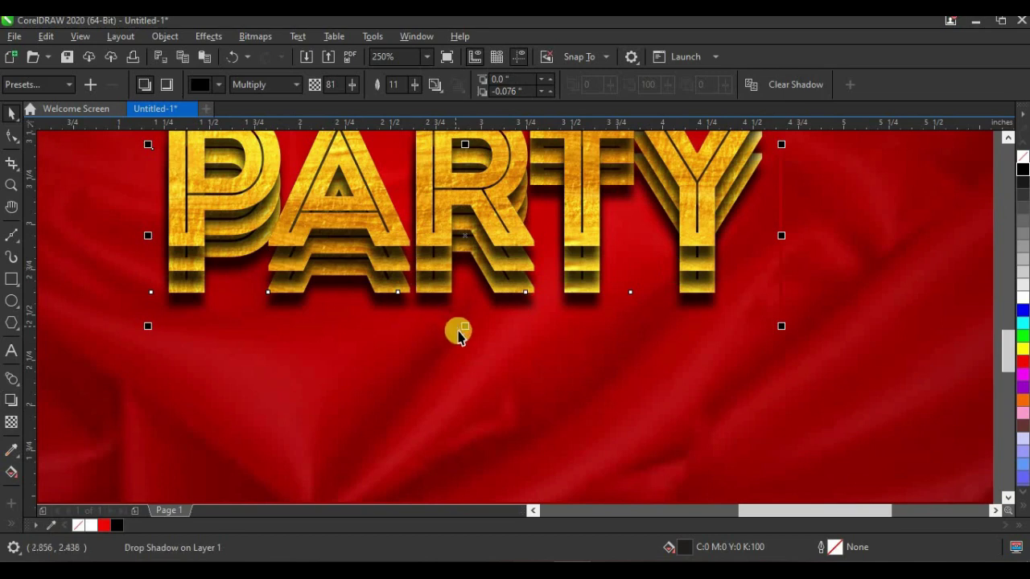
scroll(457, 333, "down", 3)
left_click(858, 207)
key("space")
left_click_drag(864, 198, 467, 338)
scroll(467, 338, "down", 1)
scroll(471, 269, "up", 1)
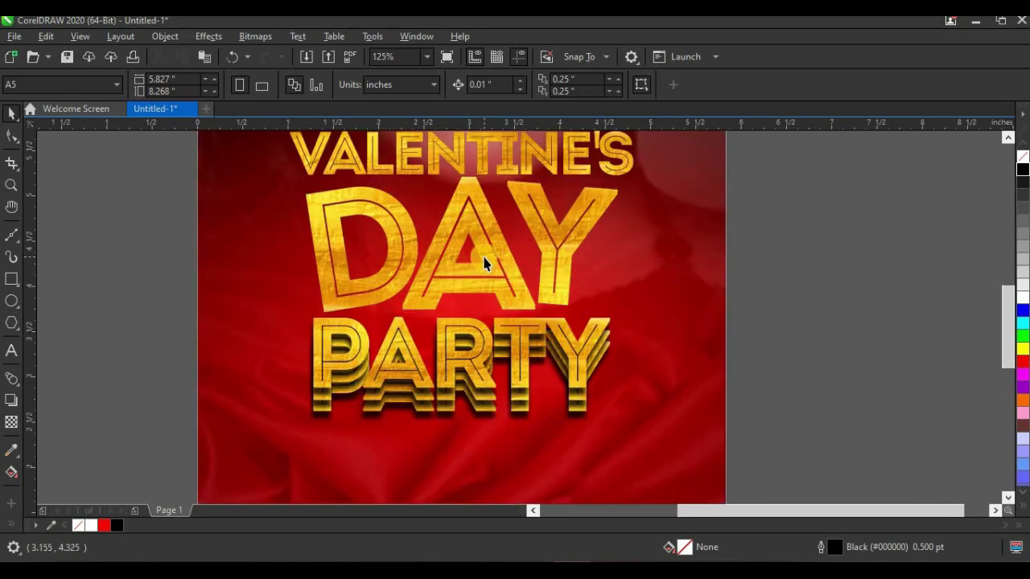
Ungroup the gold DAY lettering and copy the drop shadow properties from the PARTY text to the letter D.
left_click(461, 201)
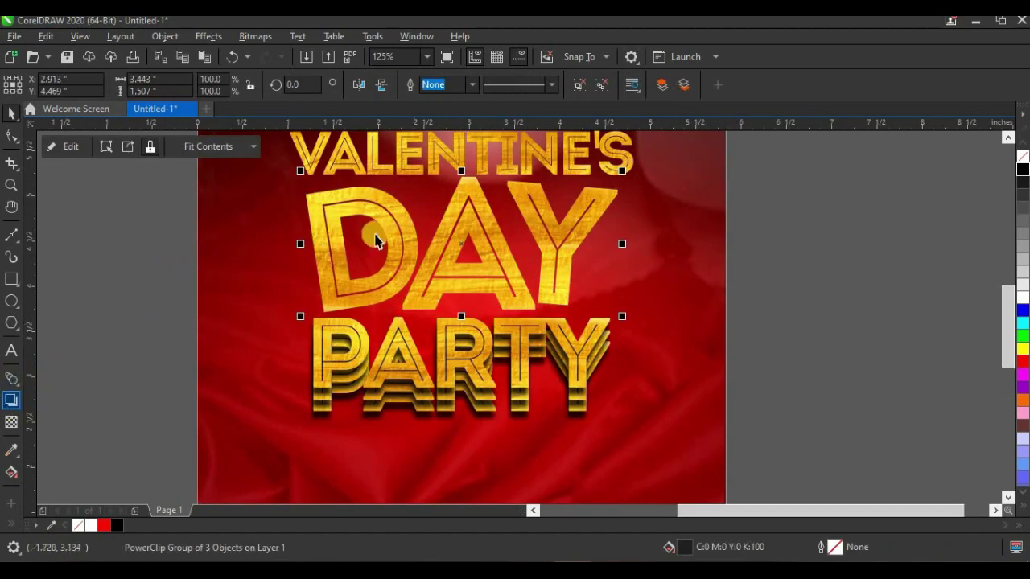
left_click(579, 85)
key("Escape")
left_click(403, 232)
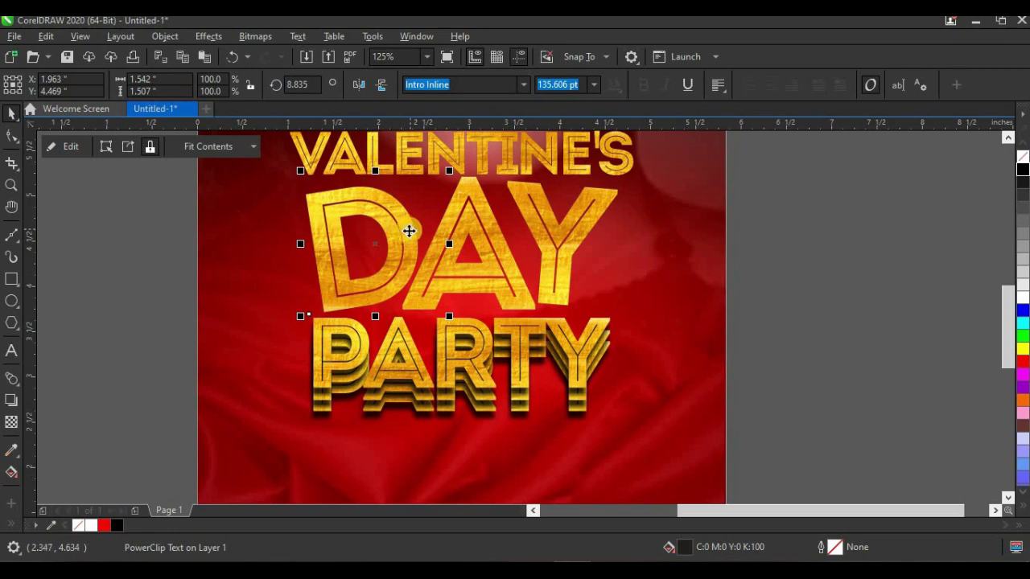
left_click(11, 399)
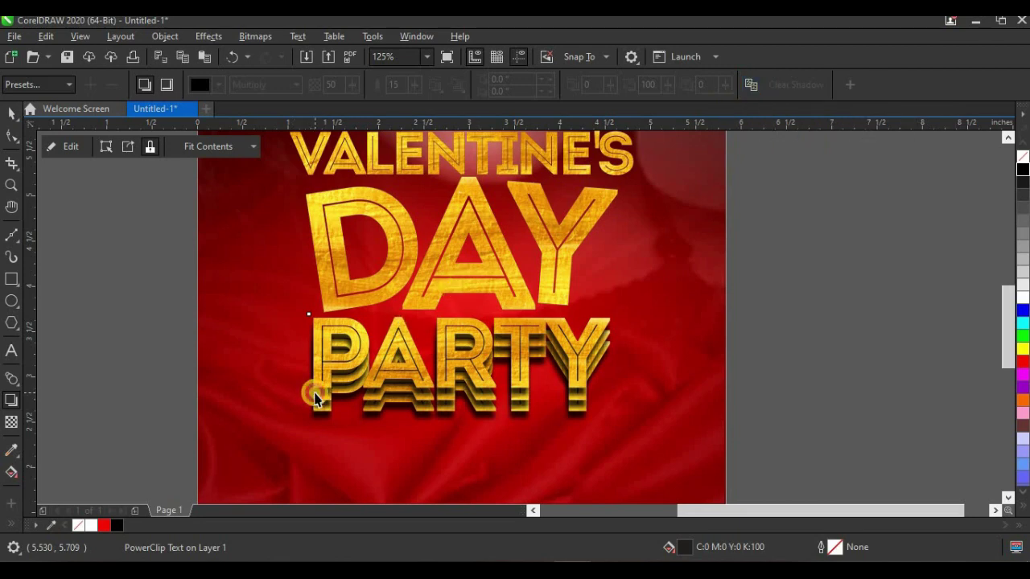
left_click(314, 396)
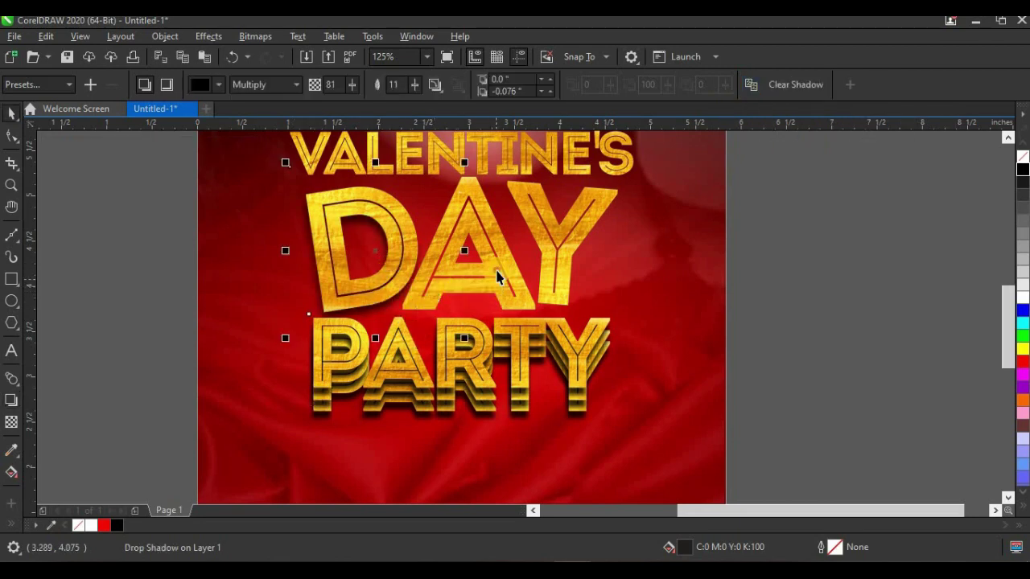
Copy the PARTY text's drop shadow properties to the gold letter A in DAY.
key("space")
left_click(11, 399)
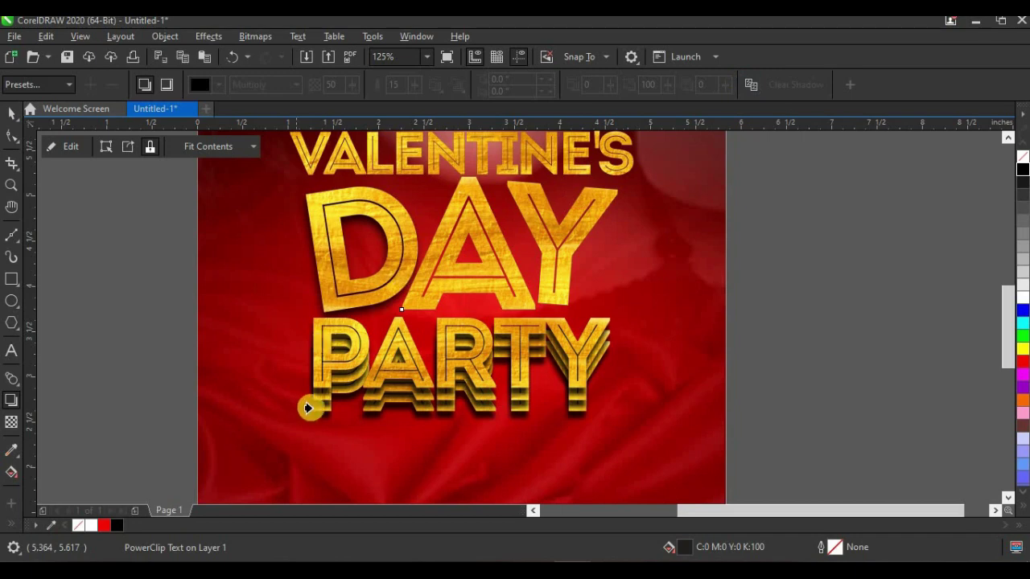
left_click(309, 392)
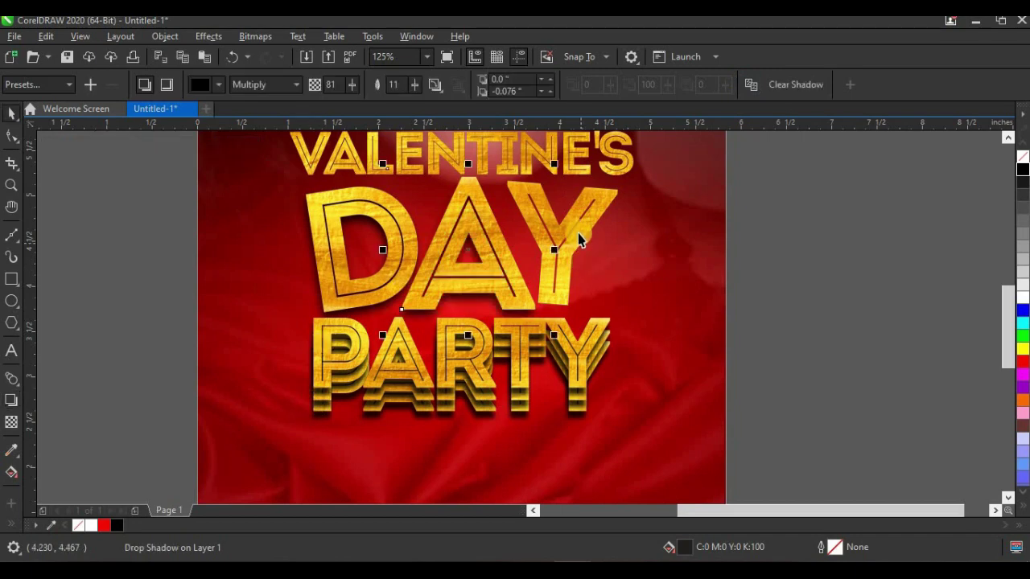
Copy the drop shadow from the PARTY text onto the letter Y of DAY.
key("space")
left_click(12, 400)
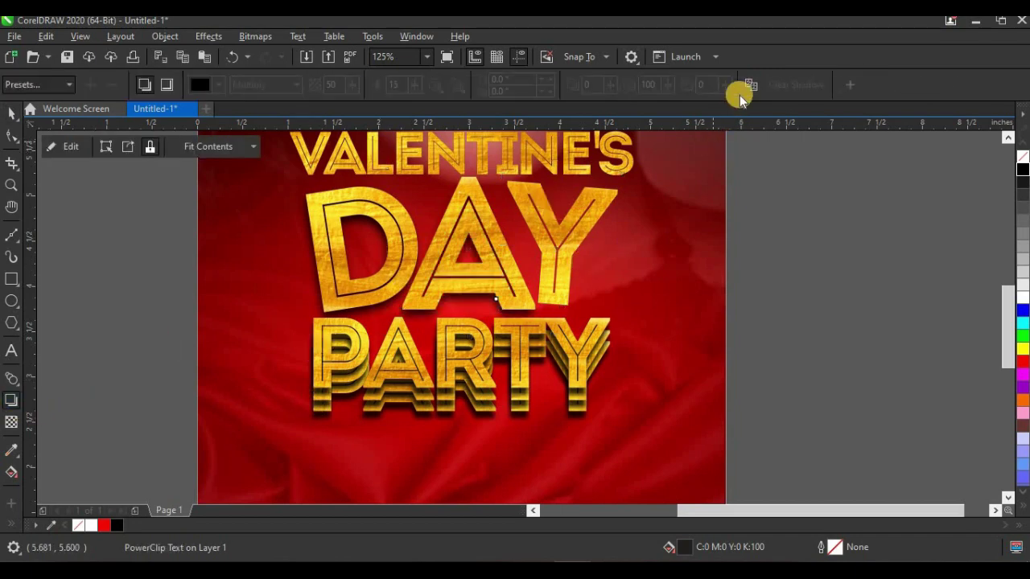
left_click(313, 392)
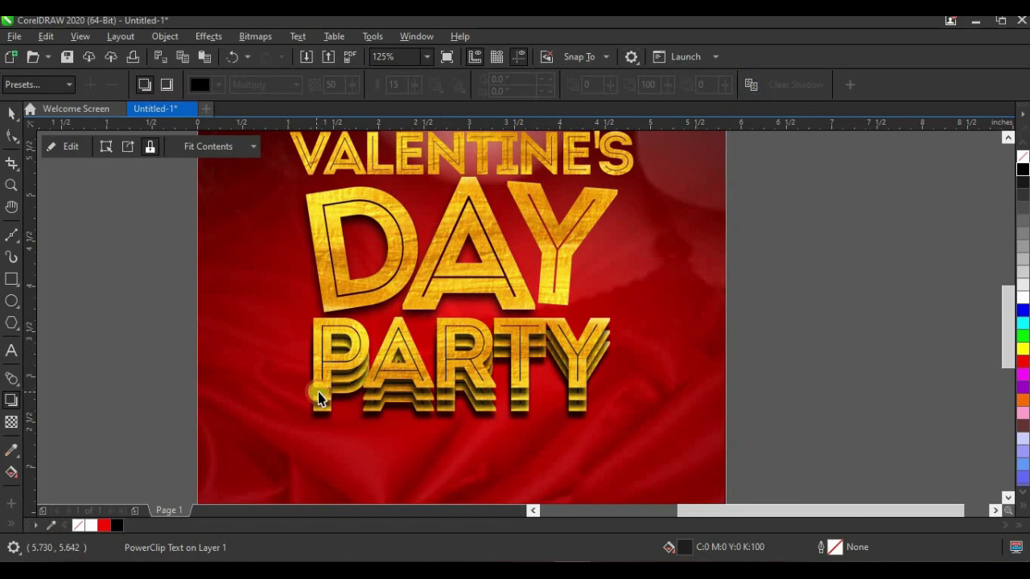
key("space")
left_click(536, 300)
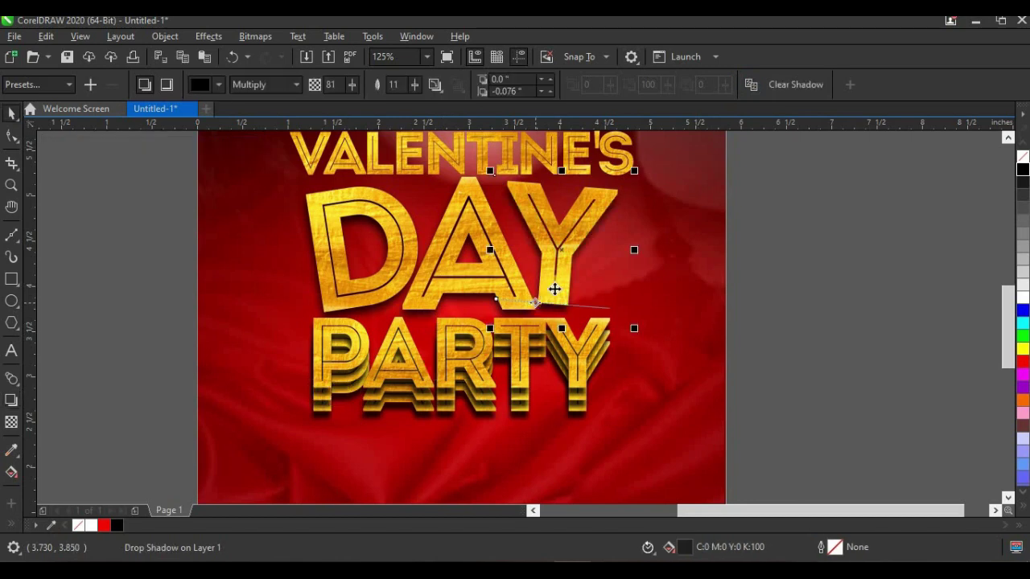
Move the letter D of DAY closer to the A and enlarge it to about 1.62 by 1.59 inches.
left_click(406, 278)
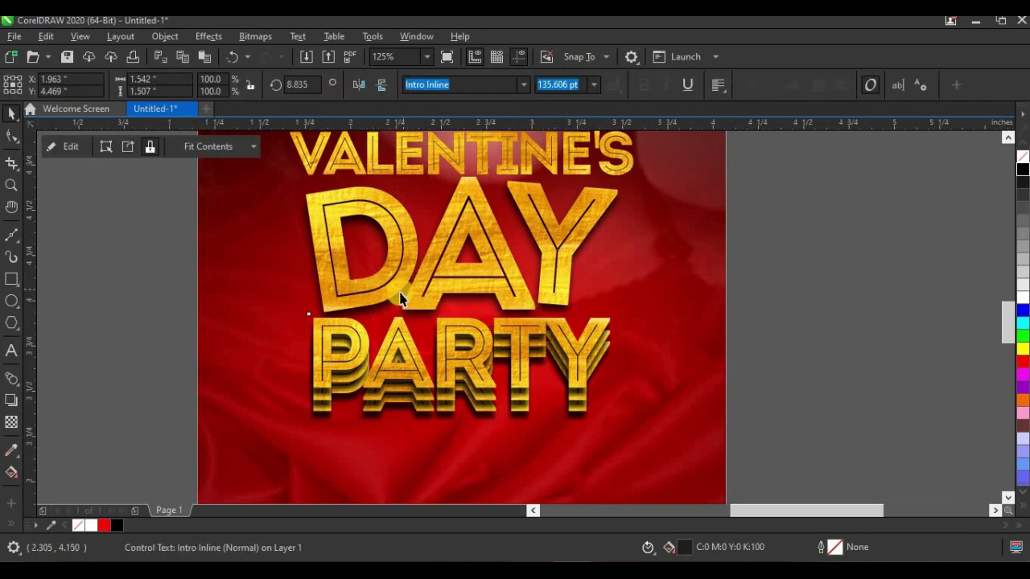
scroll(400, 300, "up", 2)
left_click_drag(346, 219, 411, 252)
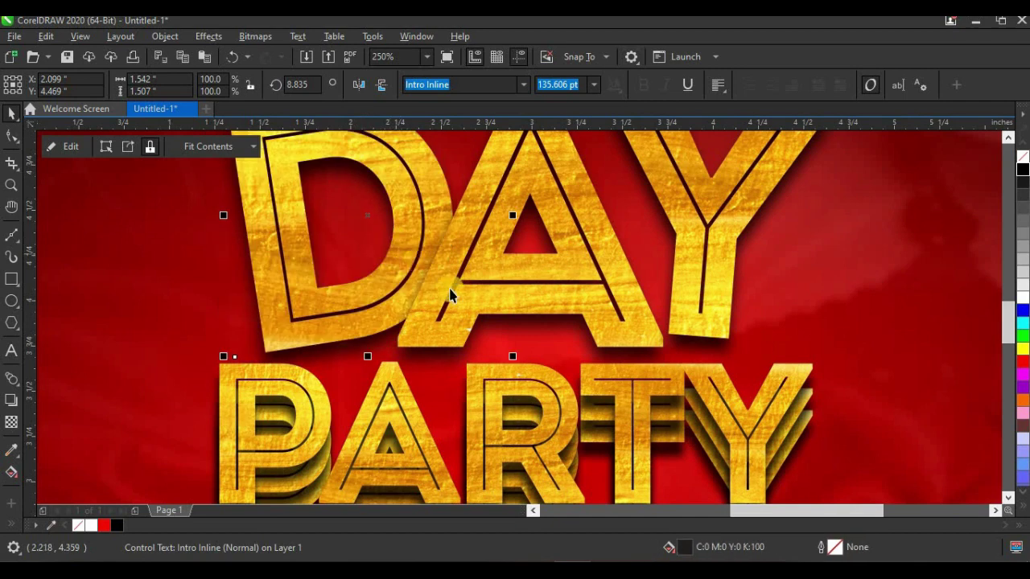
left_click_drag(222, 357, 206, 372)
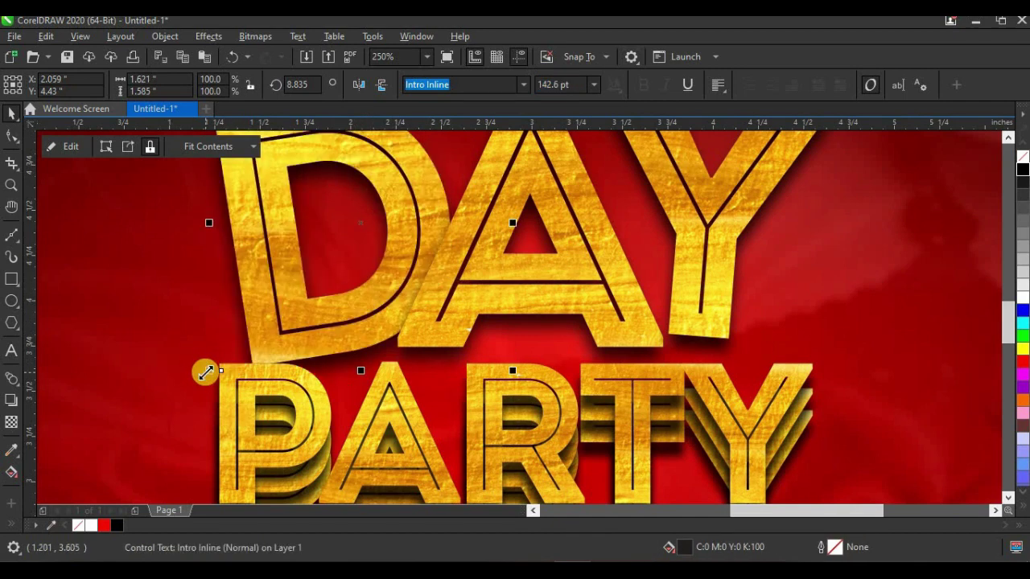
left_click(379, 302)
Move the letter Y of DAY closer to the A so the two letters overlap.
left_click_drag(714, 281, 693, 295)
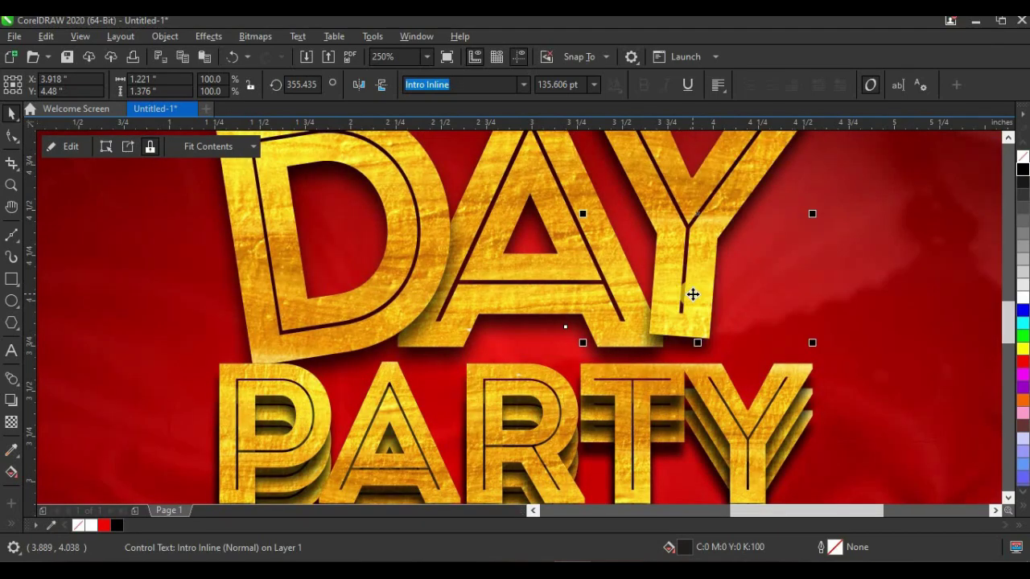
scroll(595, 386, "down", 5)
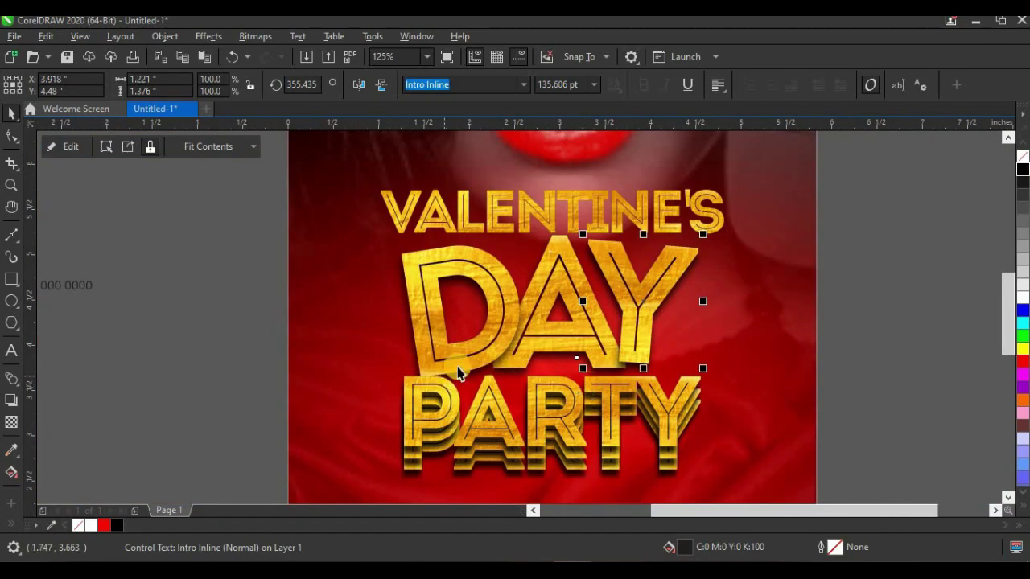
key("Escape")
Apply a copy of the title's existing drop shadow to the VALENTINE'S text.
scroll(555, 305, "up", 3)
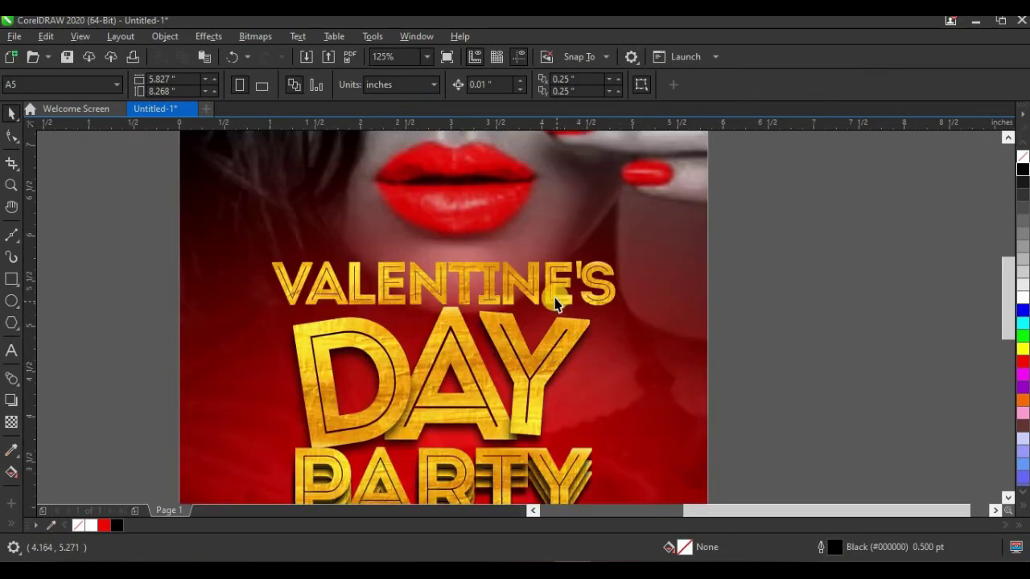
left_click(556, 289)
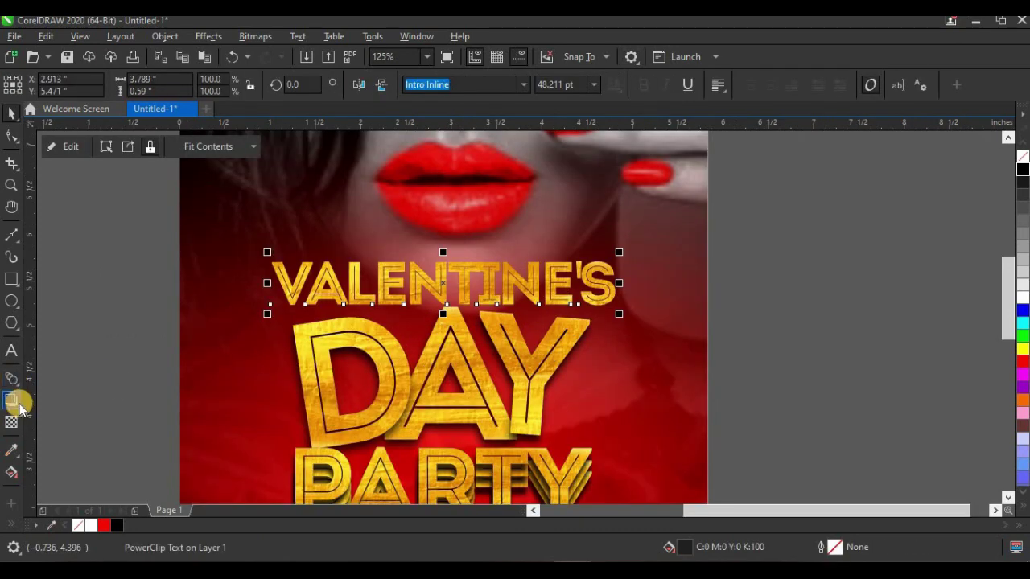
left_click(15, 402)
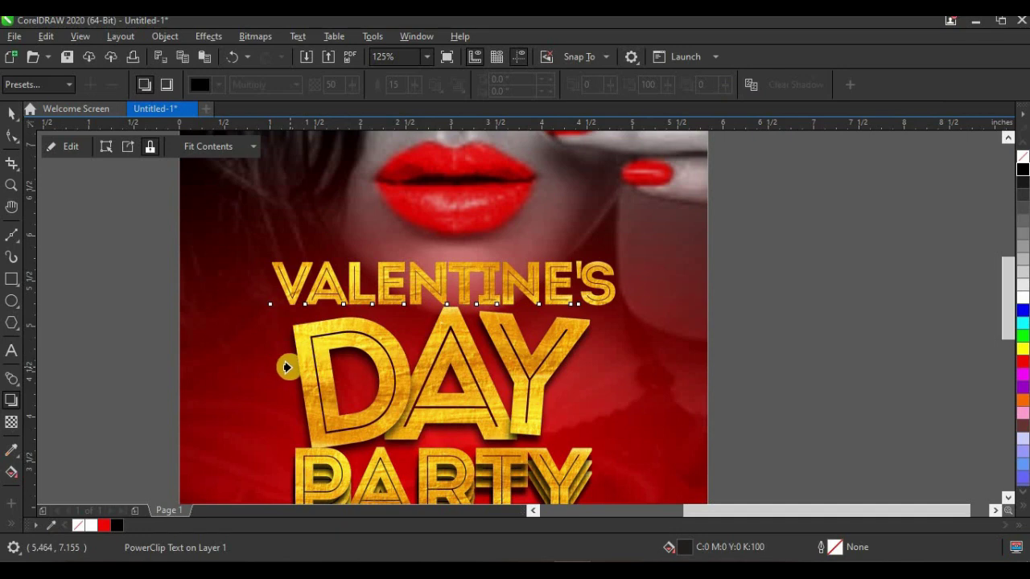
left_click(378, 290)
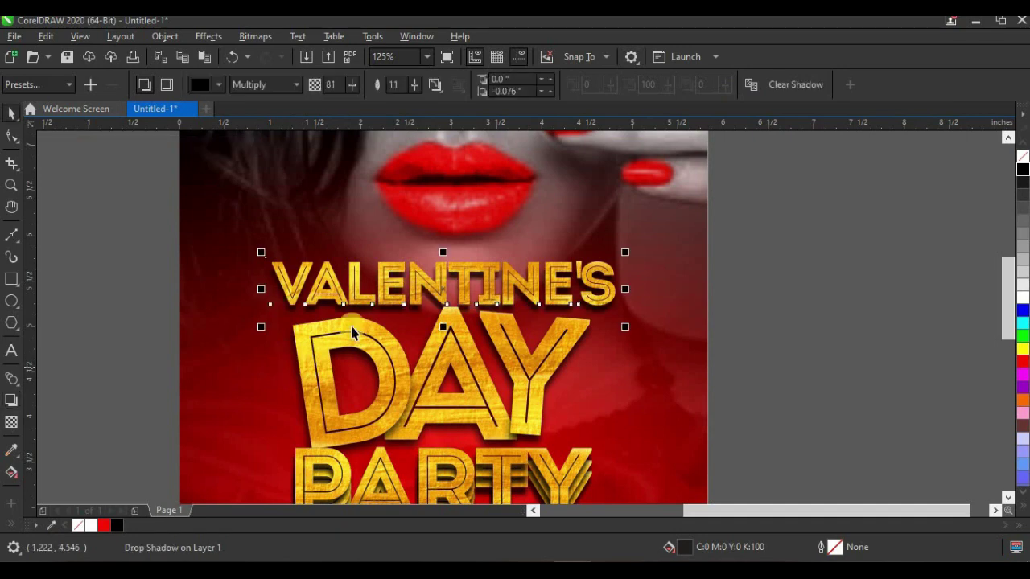
key("space")
scroll(501, 306, "down", 1)
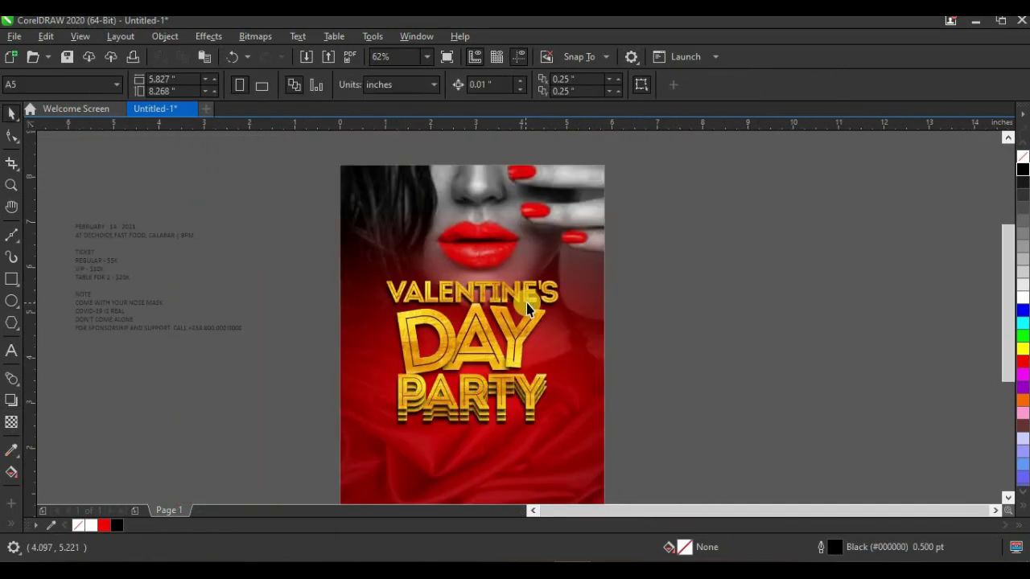
Group the VALENTINE'S DAY PARTY lettering together with all its drop shadows.
left_click_drag(706, 259, 330, 471)
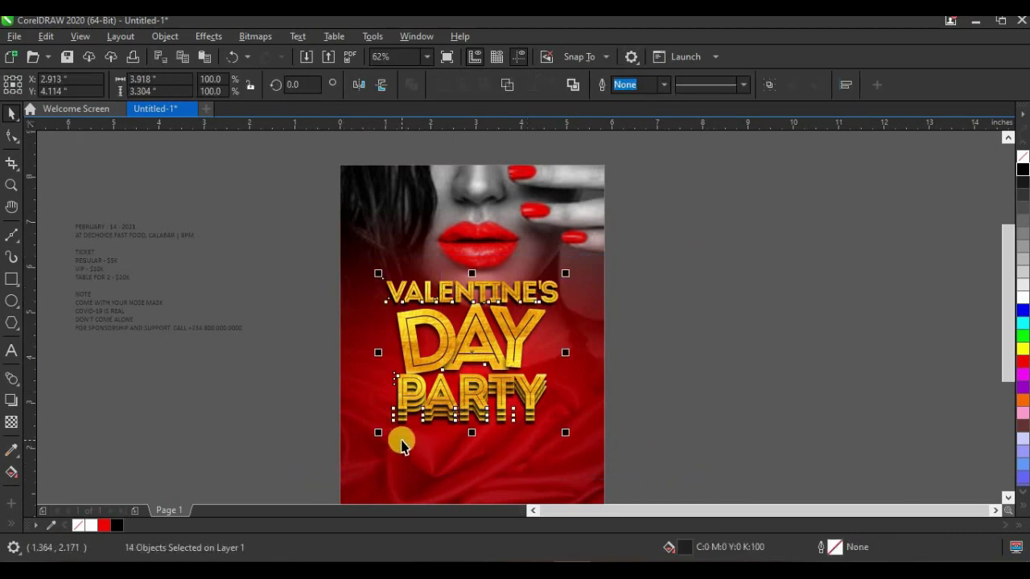
key("ctrl+g")
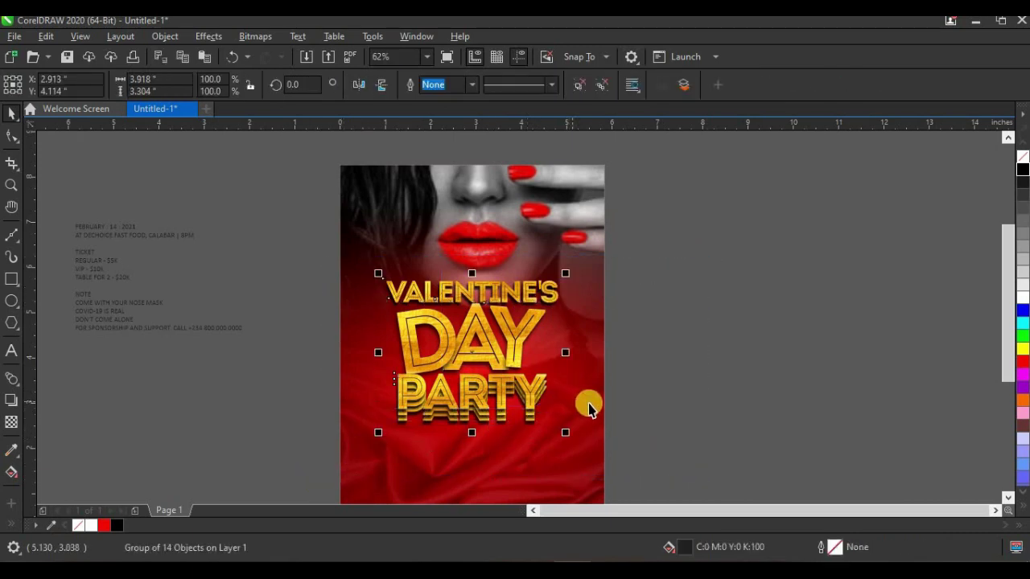
left_click(588, 406, "shift")
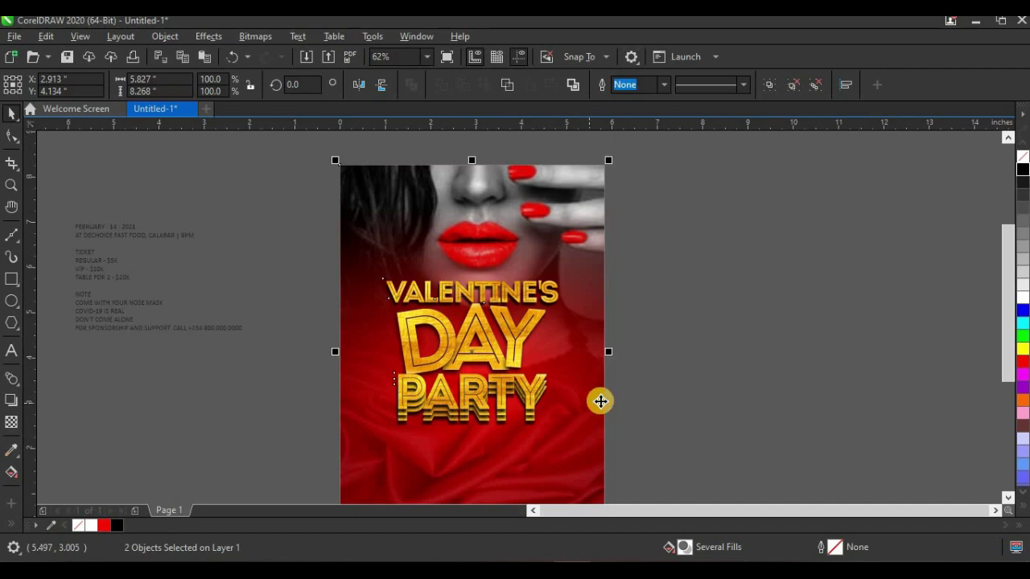
left_click(673, 356)
scroll(537, 358, "down", 2)
scroll(539, 372, "up", 2)
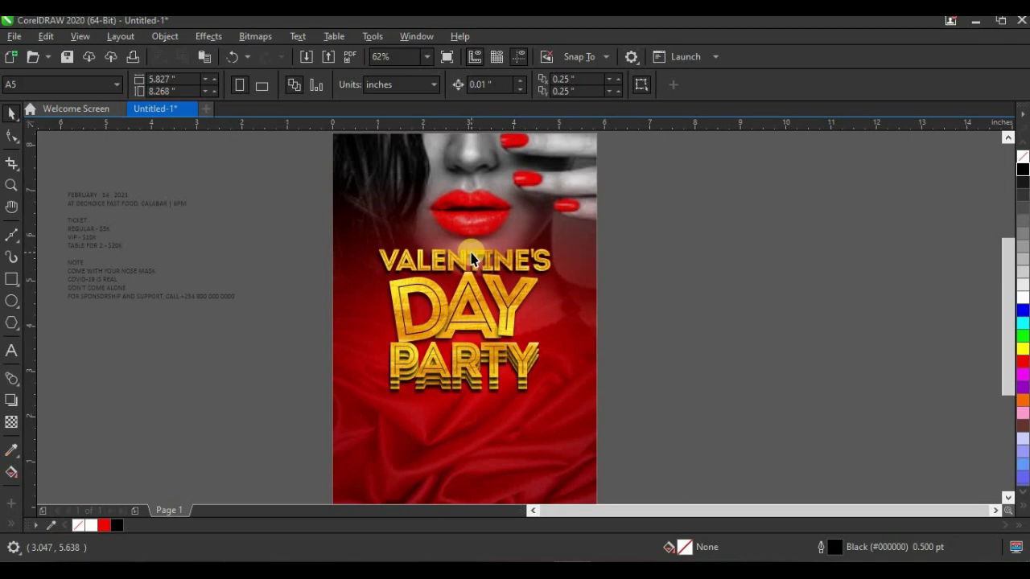
scroll(335, 257, "down", 1)
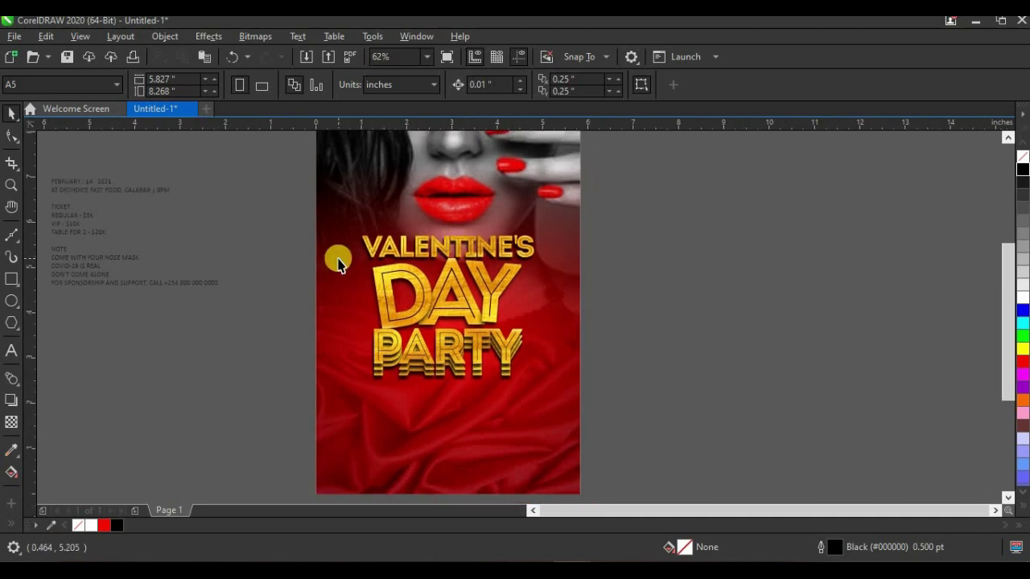
Import the rose image 20514 from New folder (2) into the flyer document.
left_click(128, 573)
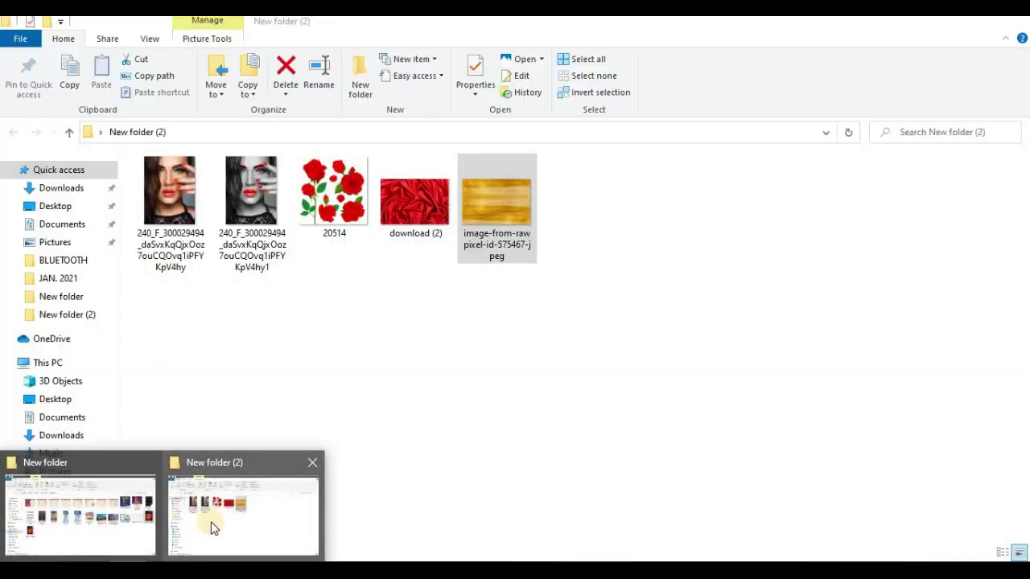
left_click(209, 527)
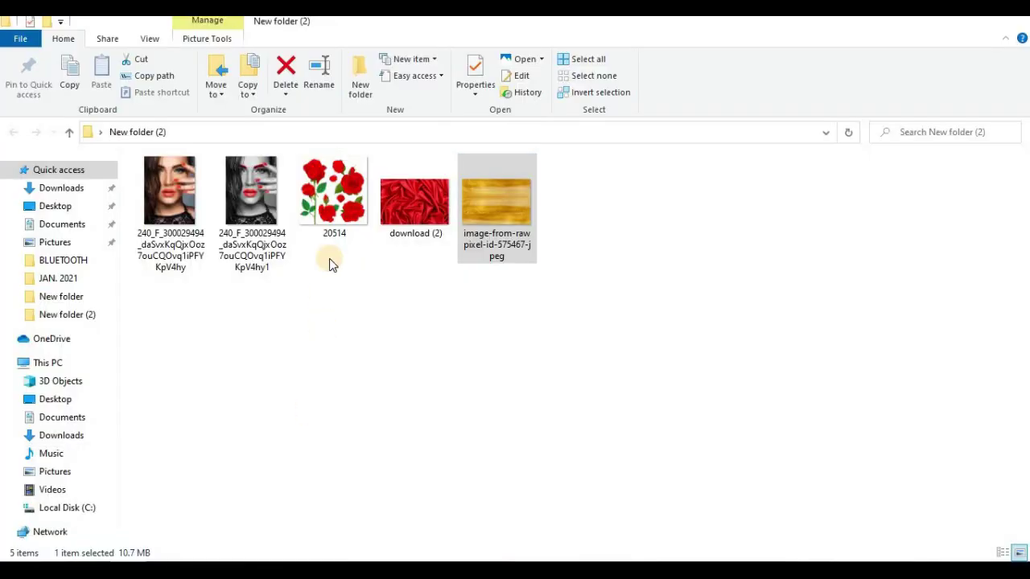
left_click(346, 194)
left_click_drag(351, 198, 617, 327)
scroll(682, 331, "down", 5)
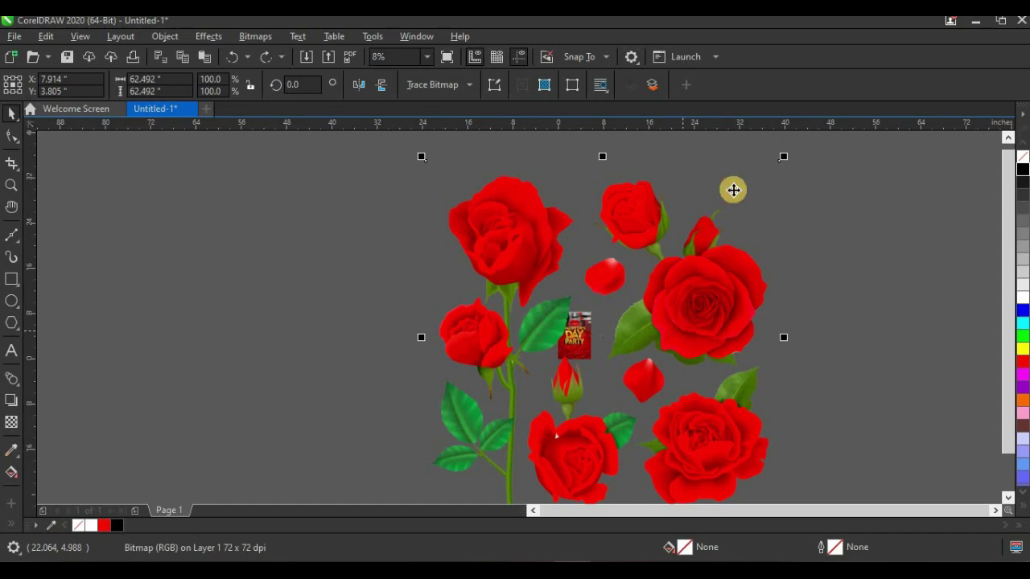
Scale the roses bitmap down to about 11 inches square and place it beside the flyer page.
left_click_drag(783, 156, 527, 424)
left_click_drag(453, 456, 653, 323)
scroll(653, 324, "up", 3)
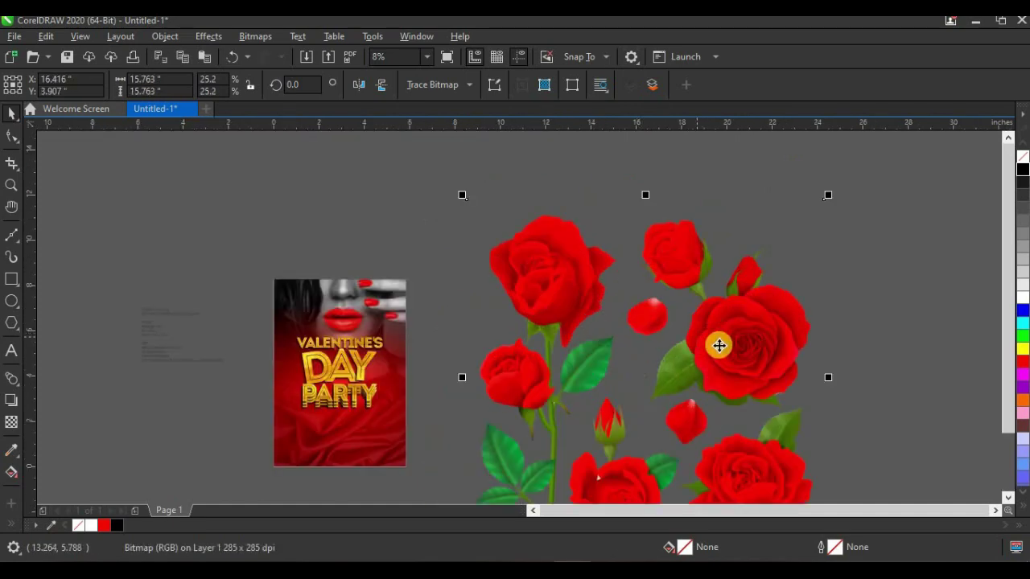
left_click_drag(826, 197, 700, 233)
scroll(625, 349, "up", 3)
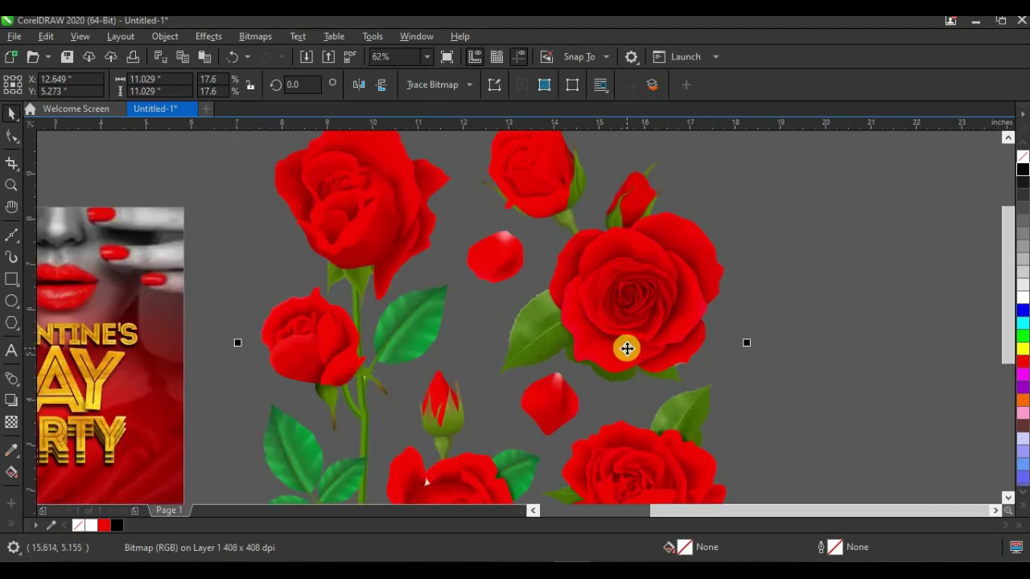
scroll(537, 325, "down", 3)
Draw a closed Pen outline around the long-stemmed rose with its bud and leaves, about 5.55 by 13.08 inches.
key("space")
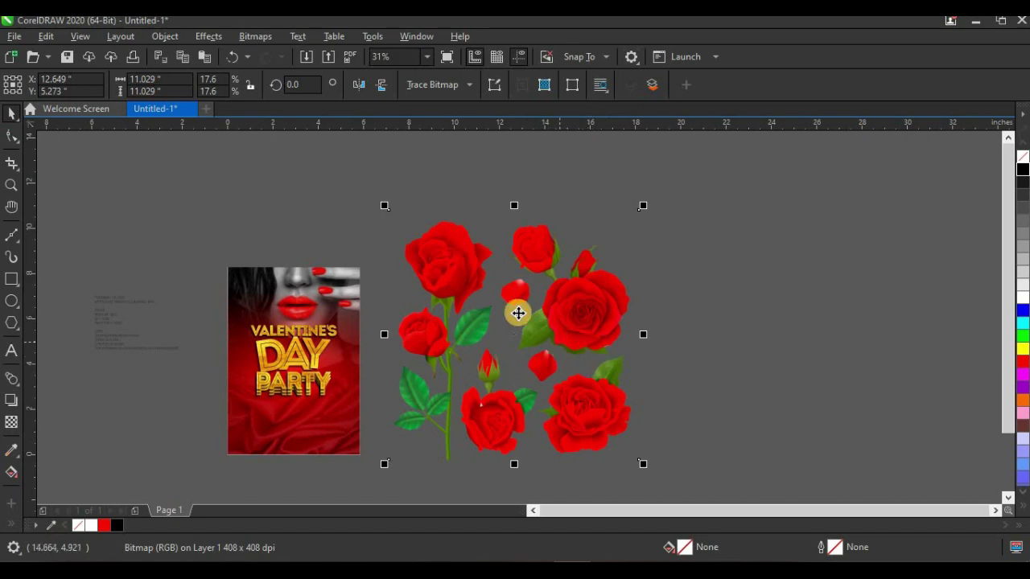
left_click(9, 236)
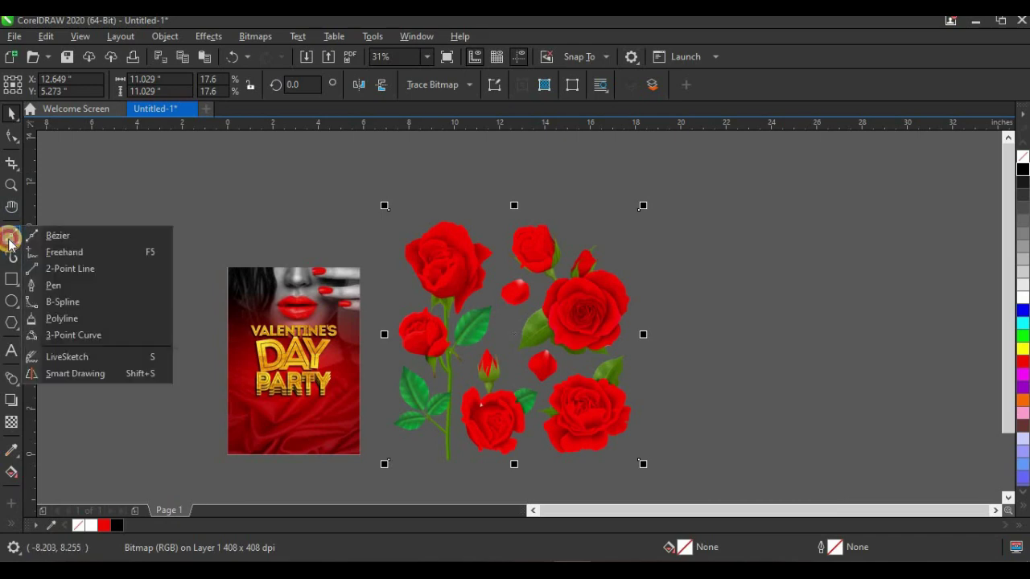
left_click(73, 286)
scroll(436, 230, "up", 2)
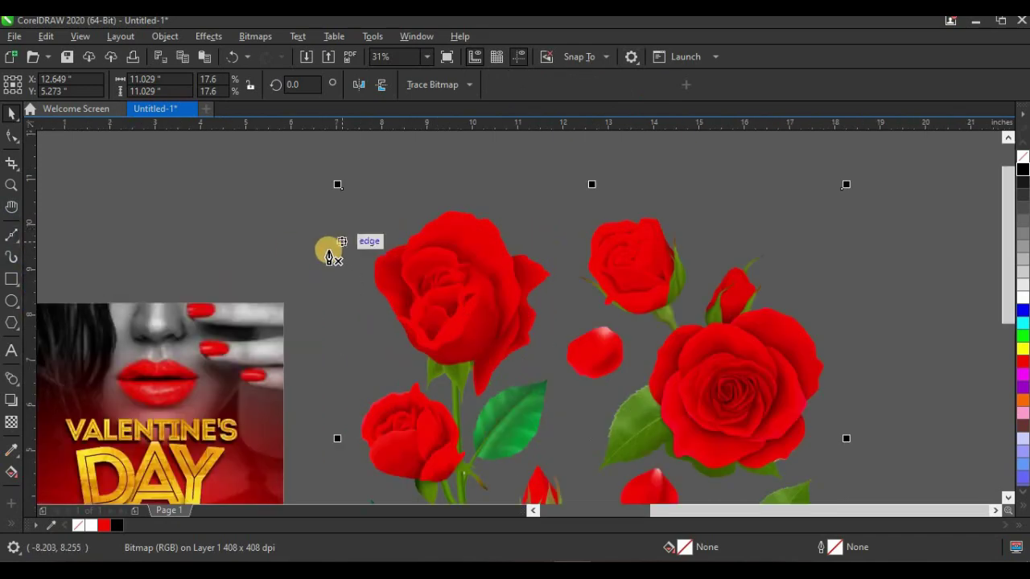
left_click(328, 250)
left_click(385, 189)
left_click(471, 176)
left_click(548, 231)
left_click(562, 263)
left_click(558, 308)
left_click(552, 358)
left_click(564, 394)
scroll(561, 375, "down", 1)
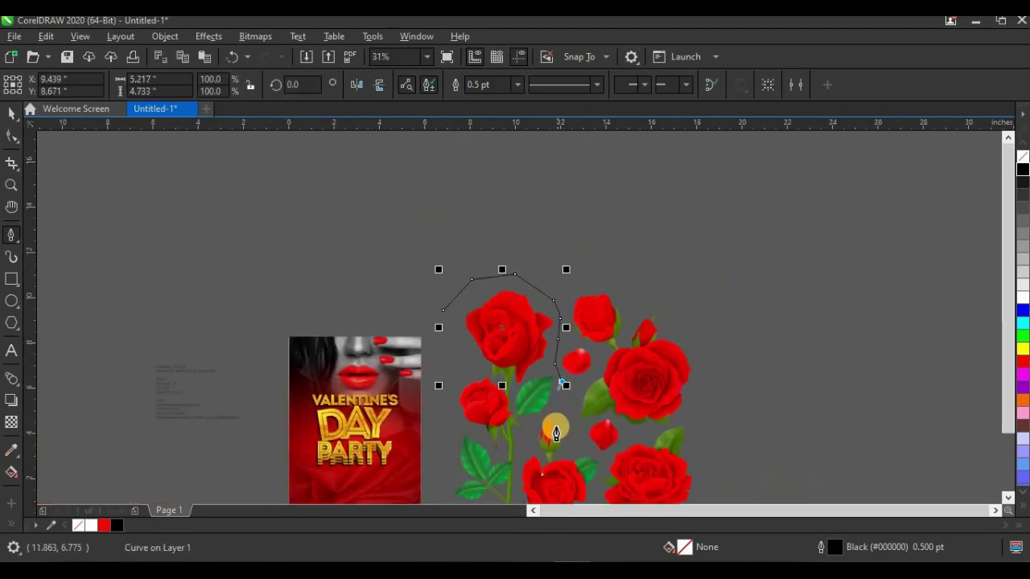
scroll(555, 427, "up", 1)
left_click(515, 412)
scroll(471, 296, "down", 2)
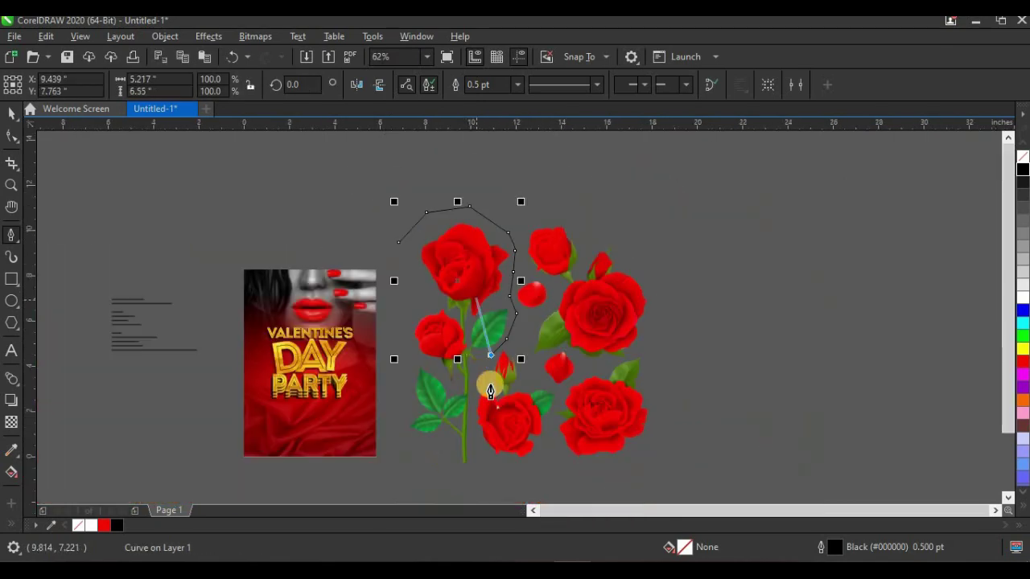
scroll(485, 376, "up", 1)
left_click_drag(464, 459, 481, 314)
scroll(443, 396, "down", 2)
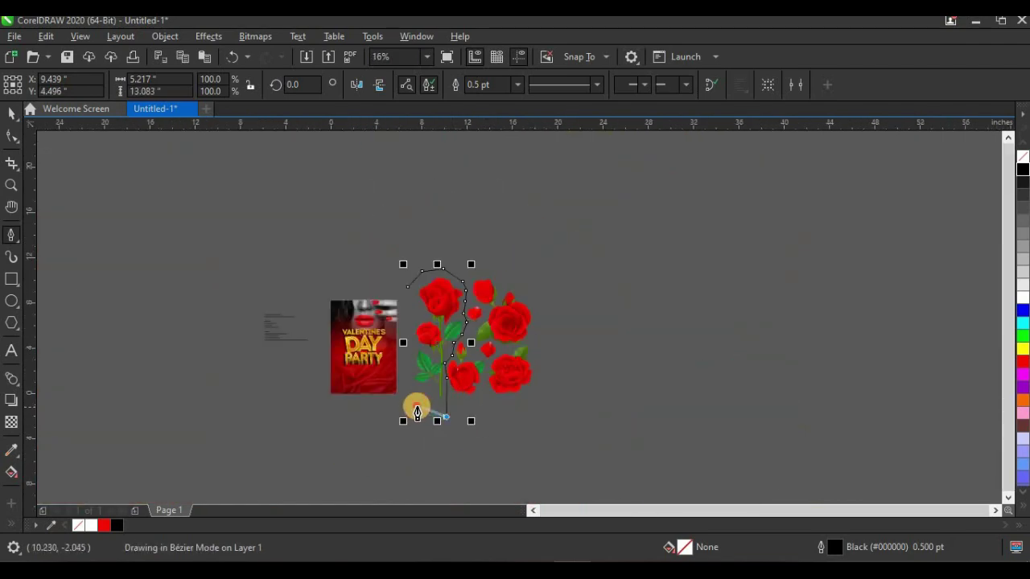
scroll(403, 380, "up", 2)
left_click_drag(421, 212, 416, 336)
scroll(414, 290, "down", 2)
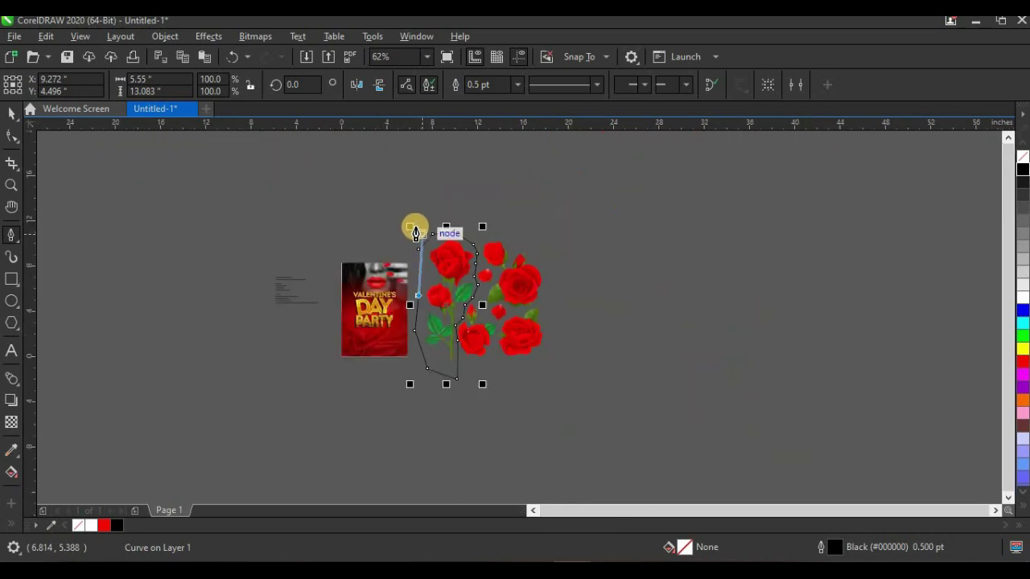
scroll(413, 227, "up", 2)
left_click(428, 320)
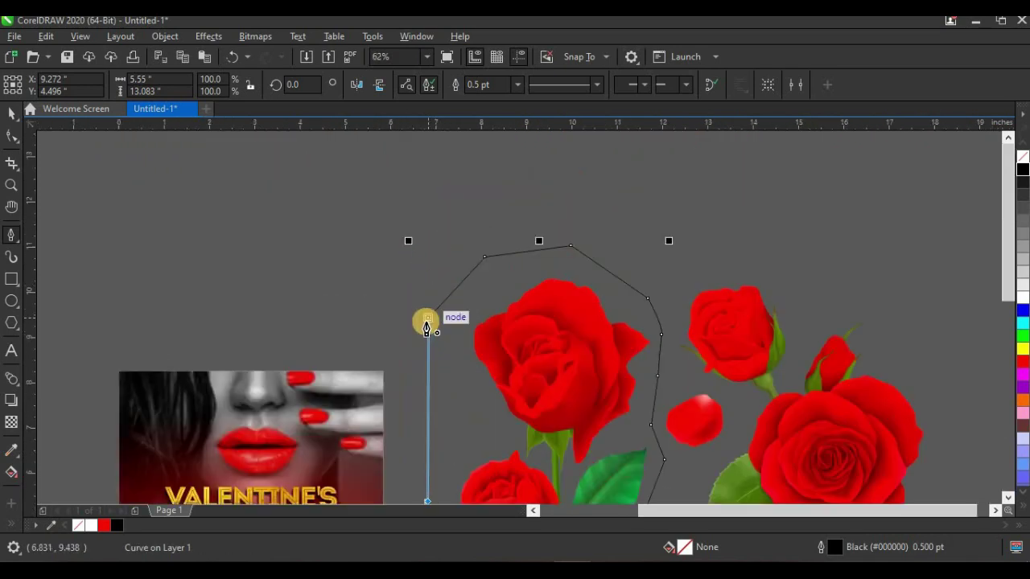
scroll(443, 281, "down", 2)
key("space")
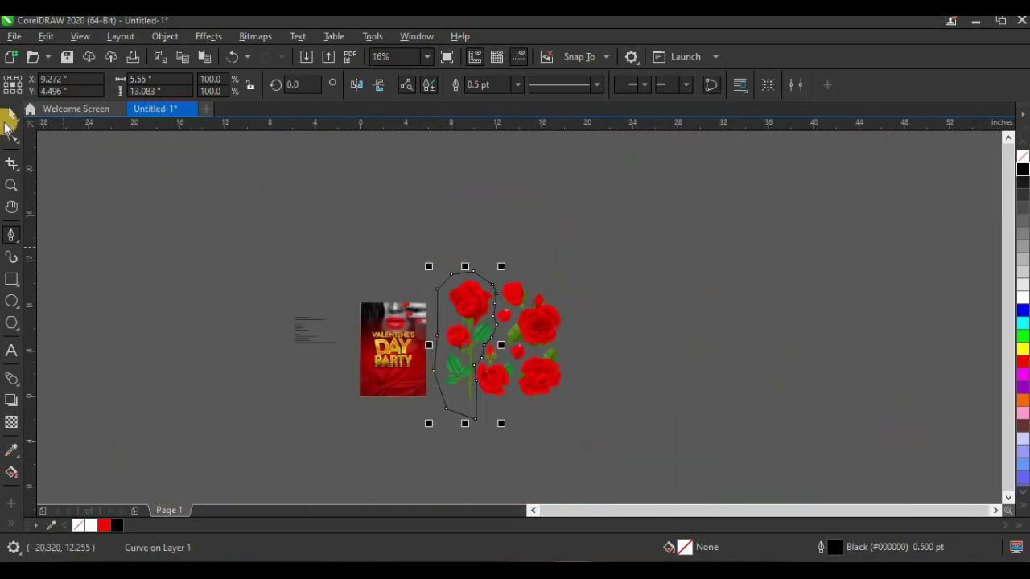
Intersect the closed outline with the roses bitmap to cut out the long-stemmed rose.
scroll(555, 350, "up", 1)
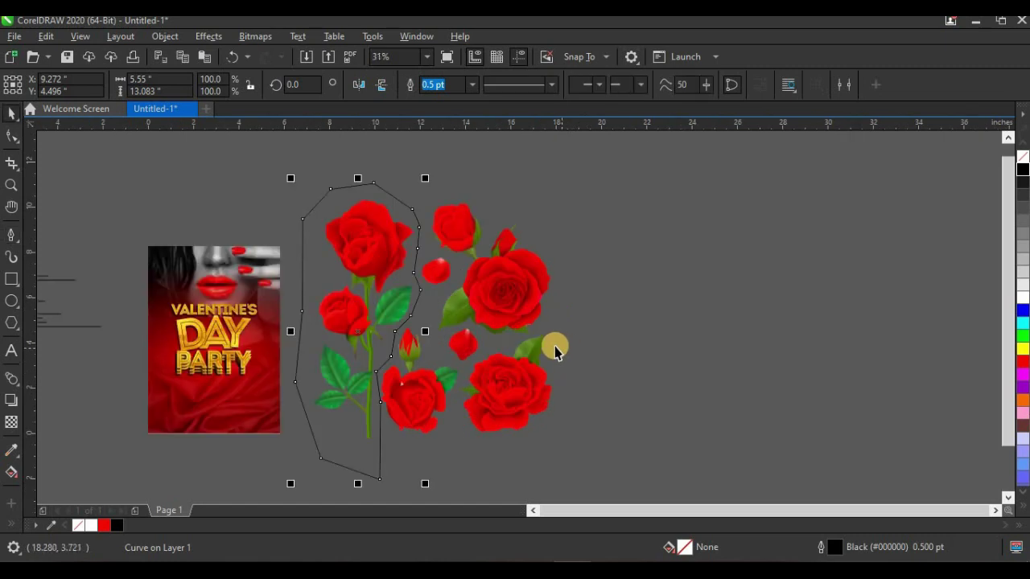
left_click(519, 284, "shift")
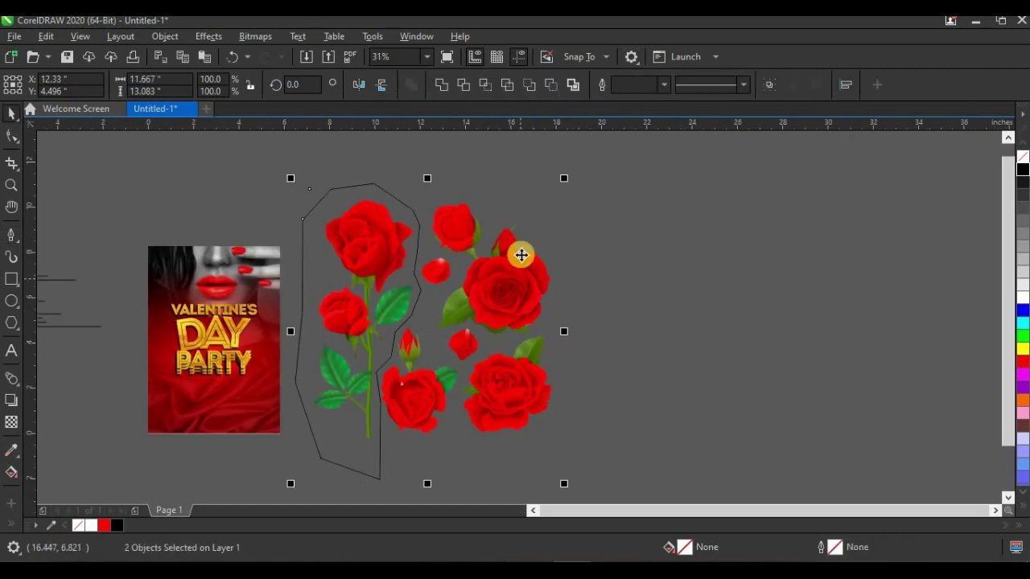
left_click(491, 85)
left_click(299, 304)
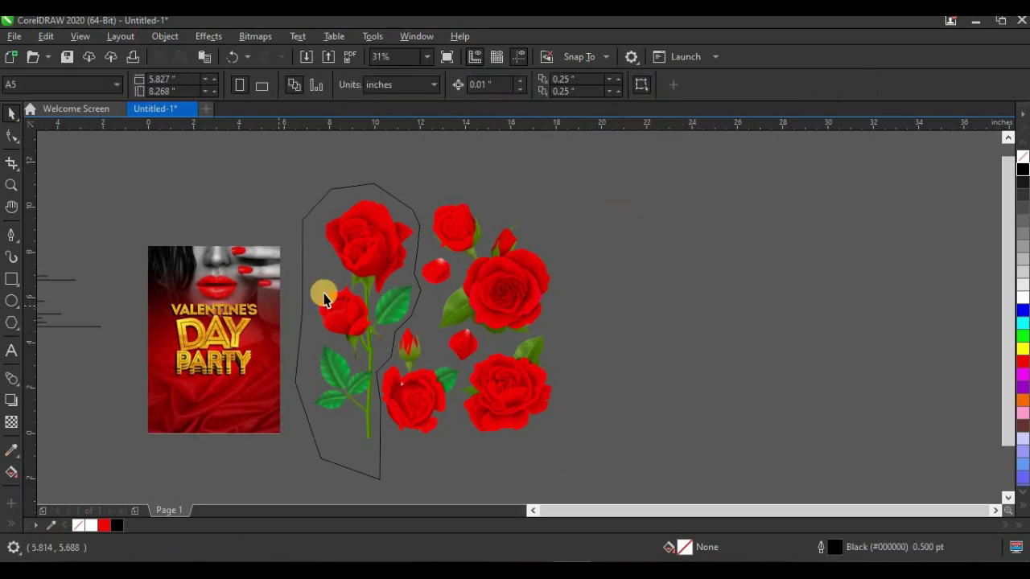
Delete the leftover Pen outline and move the cut-out long-stemmed rose well clear of the roses bitmap.
left_click_drag(723, 261, 722, 257)
key("Delete")
left_click_drag(368, 257, 724, 318)
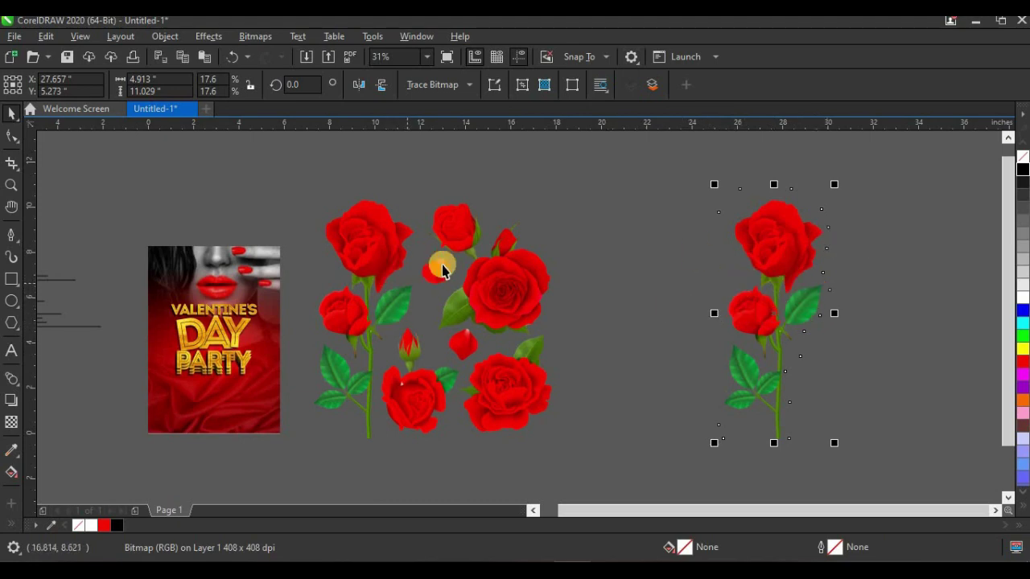
Convert the cut-out long-stemmed rose to a 300 dpi RGB bitmap with anti-aliasing and a transparent background.
left_click(254, 36)
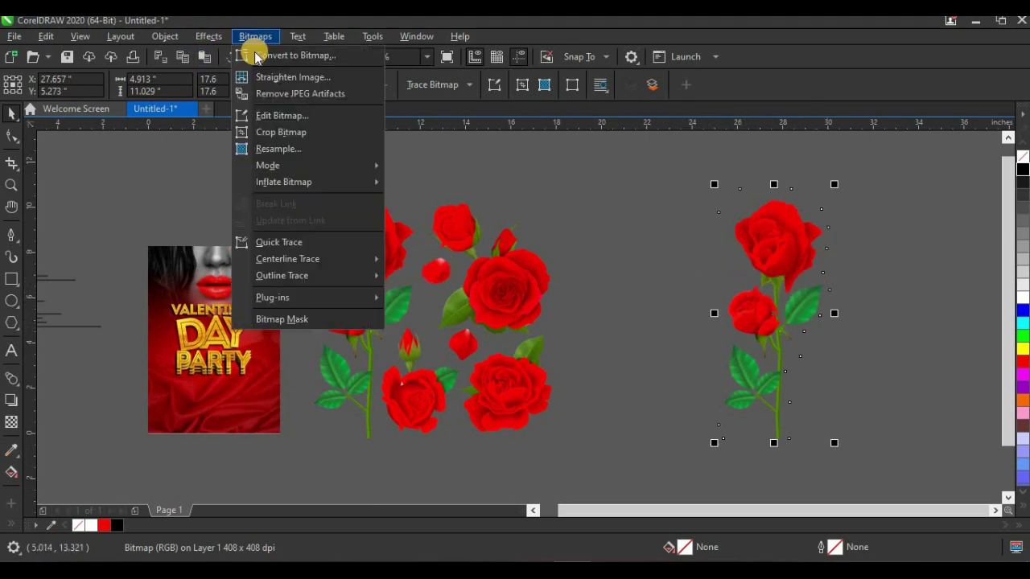
left_click(252, 56)
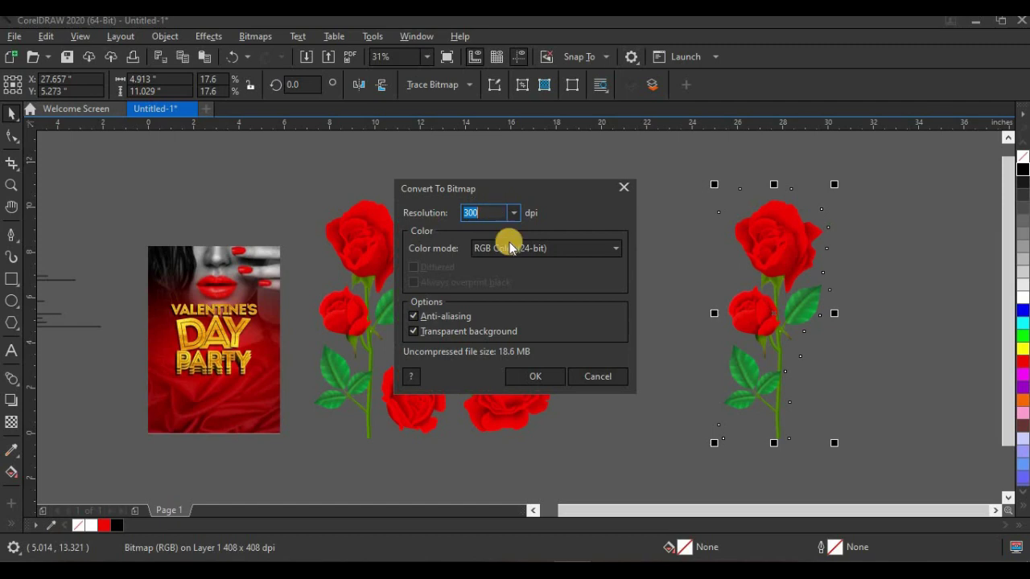
left_click(535, 376)
left_click(620, 294)
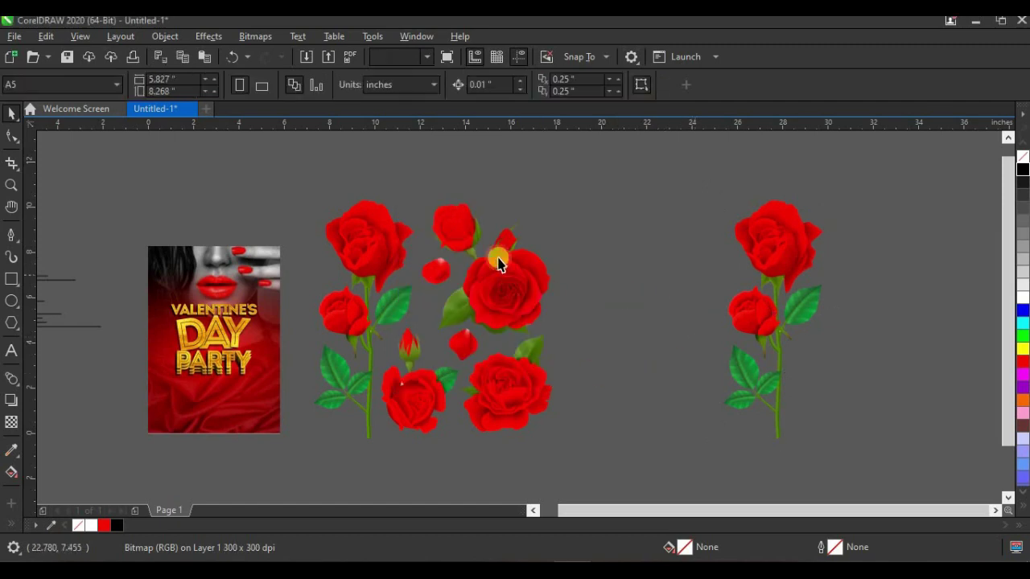
Draw a closed Pen outline around the upper loose petal, about 1.82 by 1.63 inches.
scroll(448, 260, "up", 2)
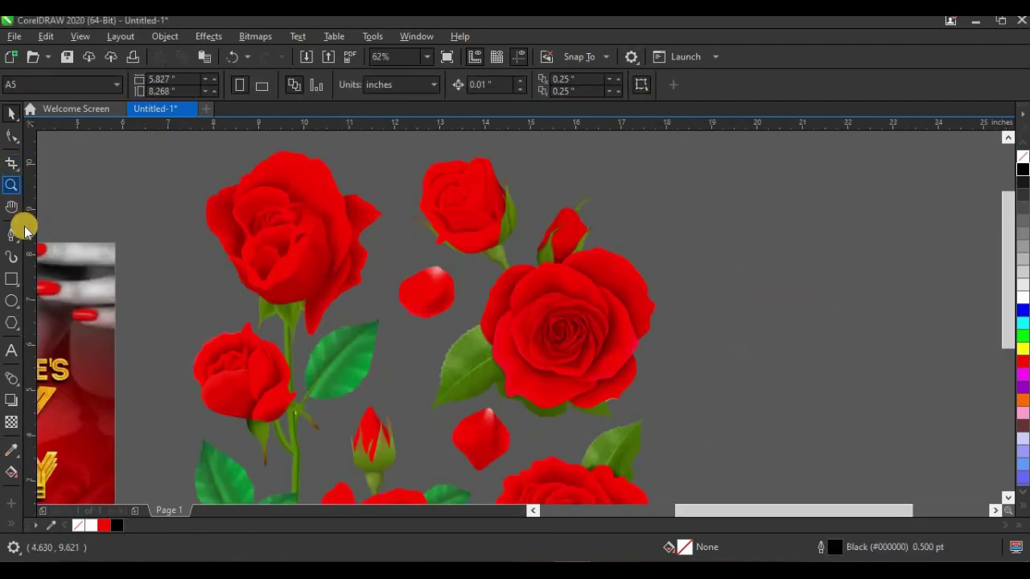
scroll(394, 292, "up", 4)
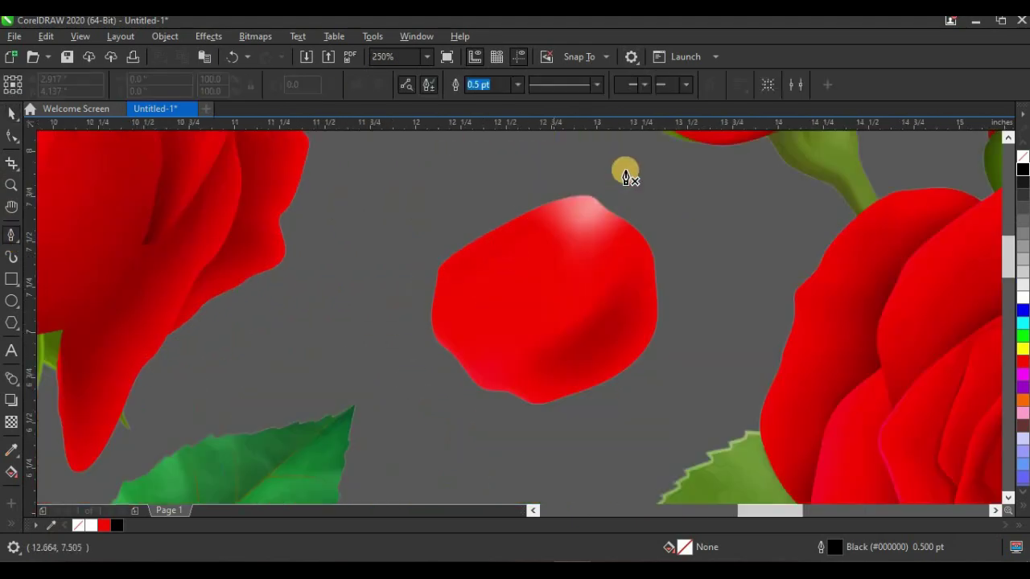
left_click(630, 159)
left_click_drag(484, 174, 386, 257)
left_click_drag(384, 317, 421, 420)
left_click(449, 441)
left_click(615, 439)
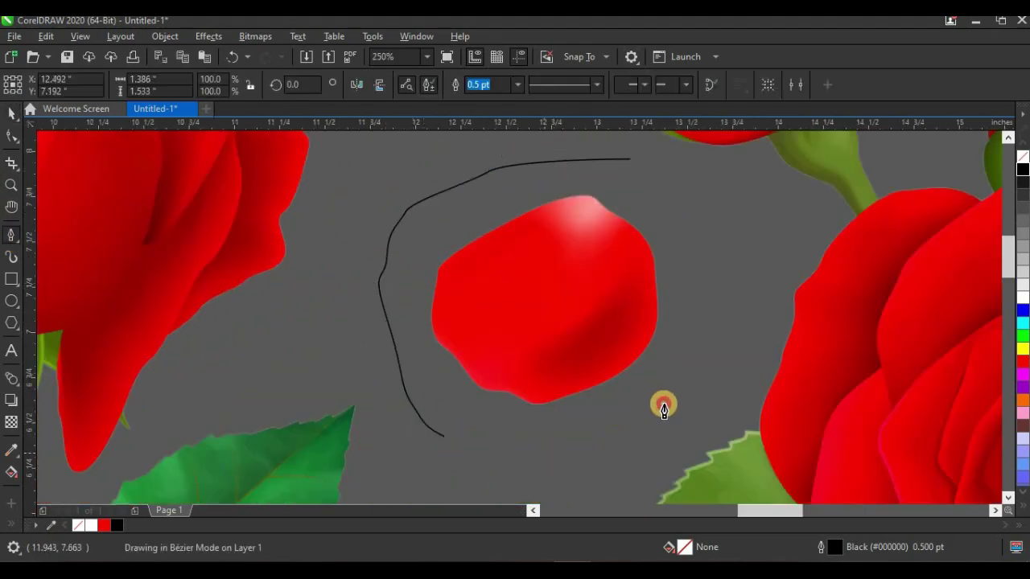
left_click(708, 252)
left_click(630, 159)
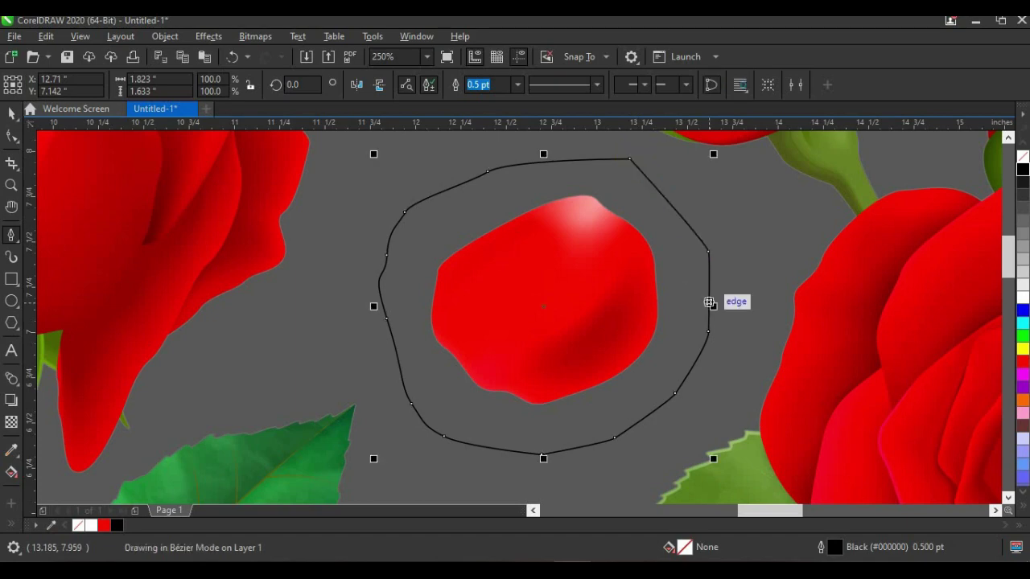
Intersect the petal outline with the roses bitmap and move the cut-out petal to the empty area before the long-stemmed rose.
scroll(257, 269, "down", 4)
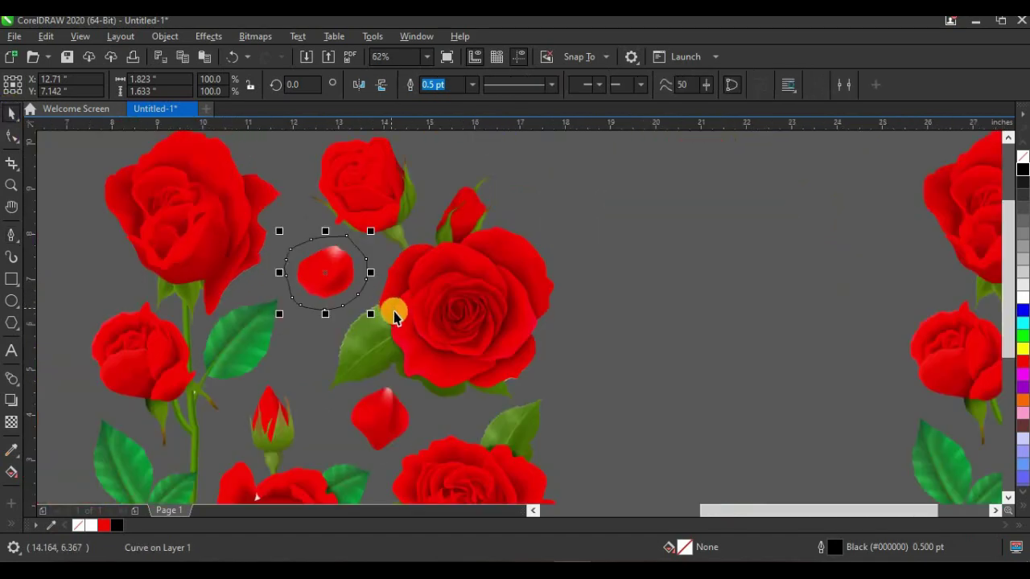
left_click(443, 304, "shift")
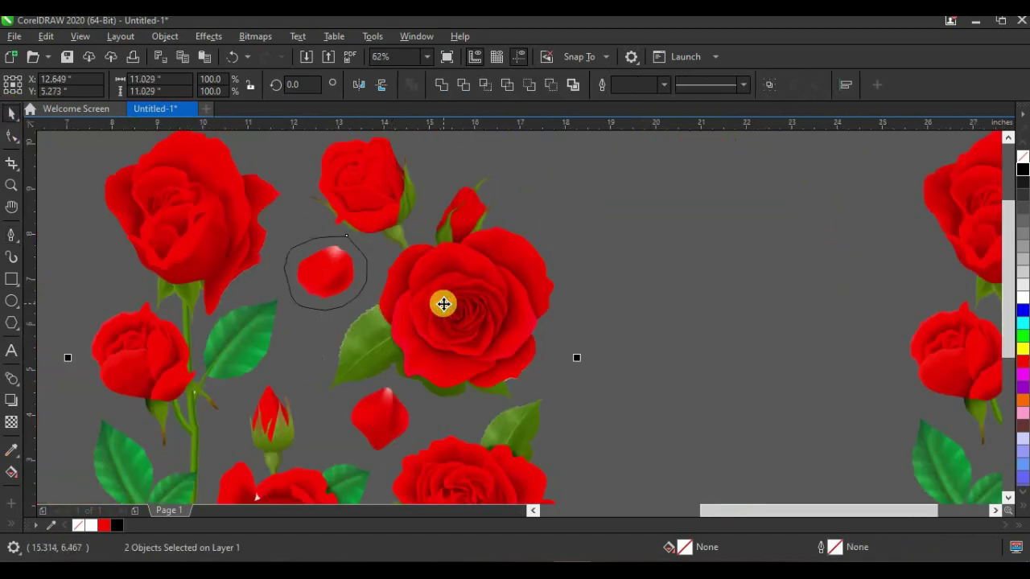
left_click(486, 85)
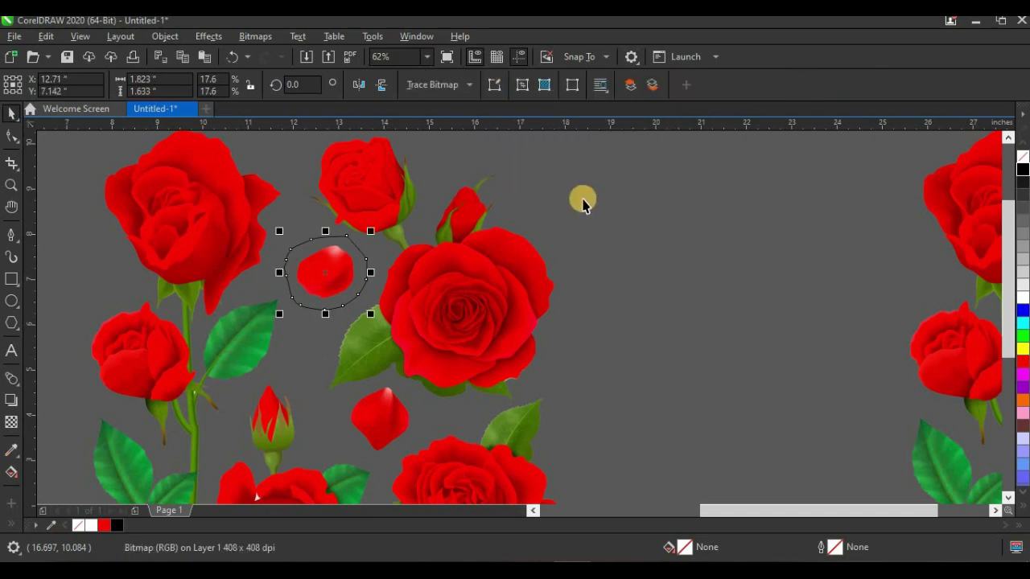
left_click_drag(273, 294, 513, 269)
left_click(395, 291, "shift")
left_click(486, 84)
left_click_drag(564, 245, 829, 275)
Convert the cut-out petal to a 300 dpi bitmap.
left_click(255, 36)
left_click(277, 50)
left_click(535, 376)
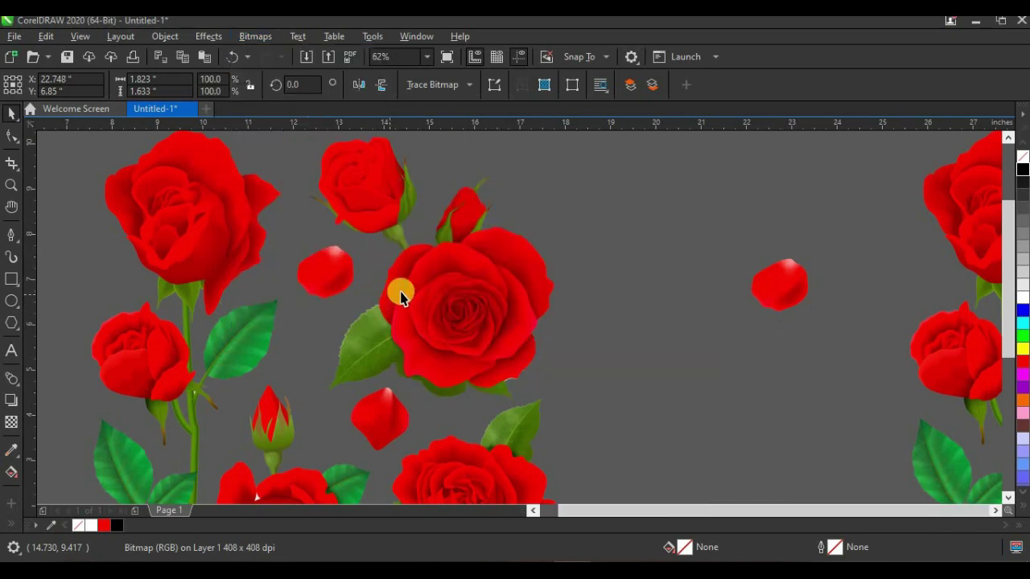
Draw a closed Pen outline around the open rose with its two buds and leaf, about 6.43 by 6.63 inches.
left_click(524, 202)
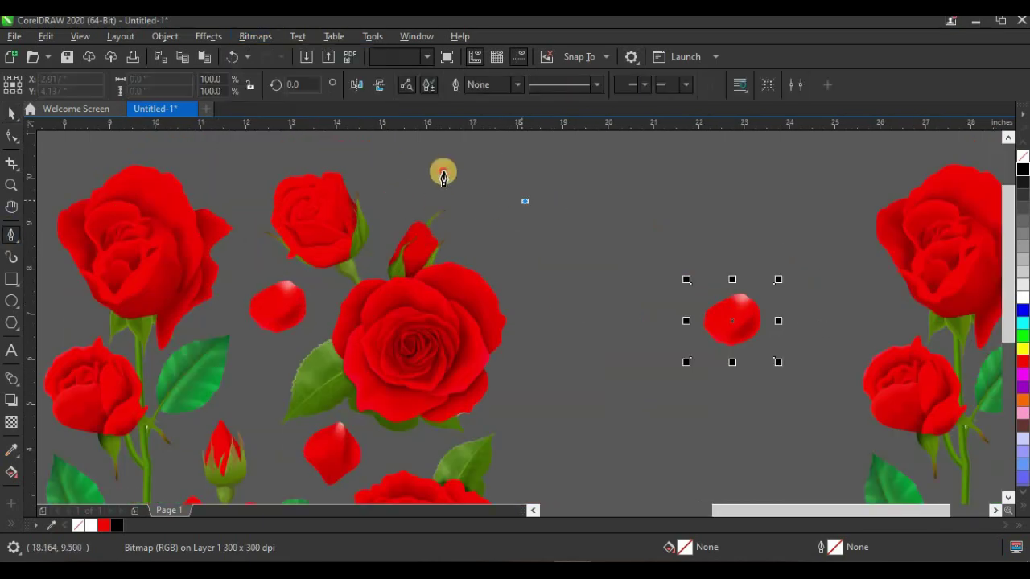
left_click(443, 169)
left_click(330, 149)
left_click_drag(235, 180, 262, 395)
mouse_move(290, 357)
left_mouse_down()
mouse_move(271, 414)
mouse_move(299, 437)
mouse_move(350, 421)
mouse_move(375, 436)
mouse_move(456, 449)
mouse_move(506, 405)
left_mouse_up()
left_click_drag(524, 351, 529, 282)
left_click_drag(524, 203, 531, 289)
Intersect the rose cluster outline with the roses bitmap and delete the leftover outline.
left_click(13, 116)
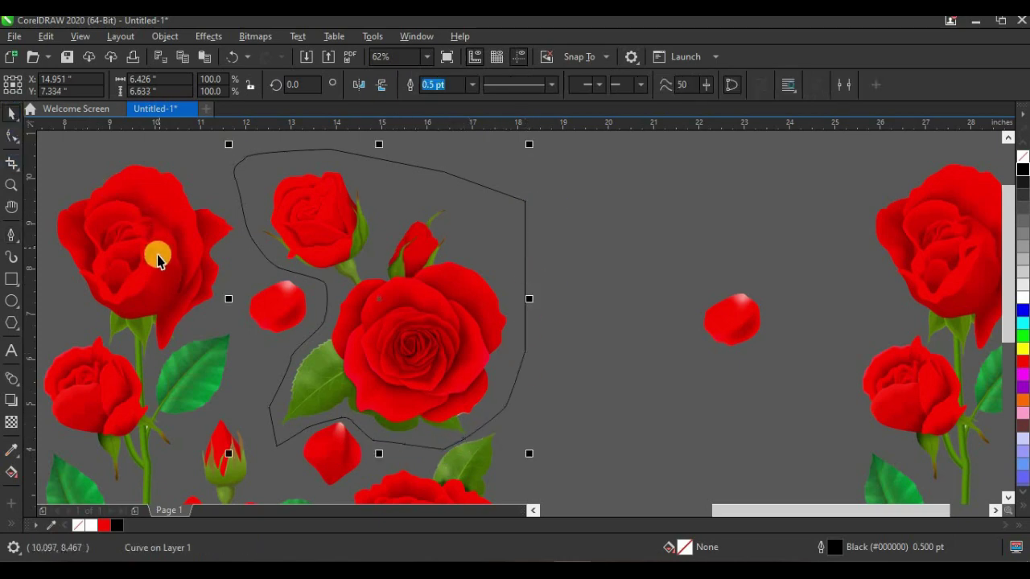
left_click(416, 179, "shift")
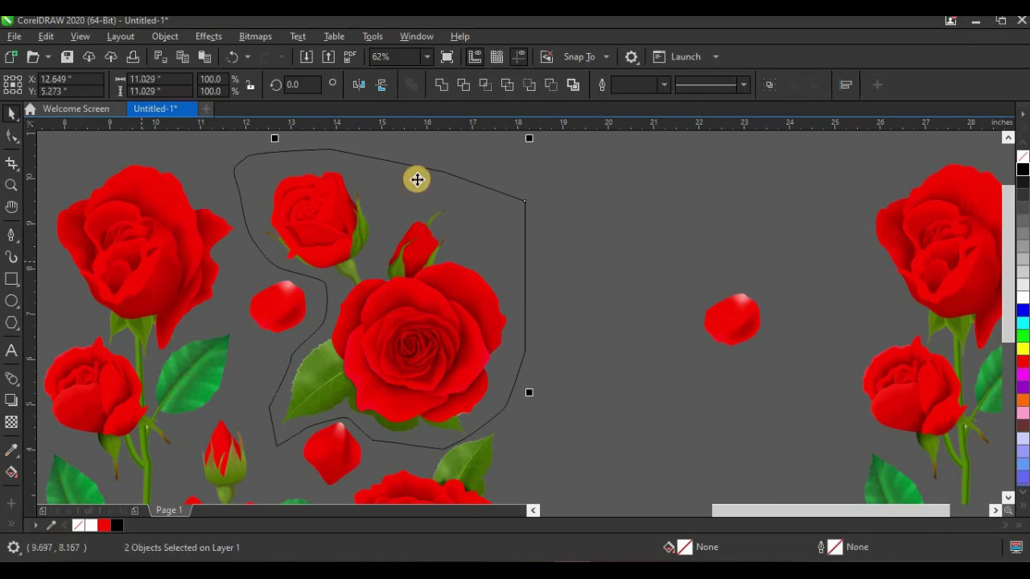
left_click(492, 88)
left_click_drag(474, 253, 515, 386)
key("Delete")
Move the cut-out rose cluster beyond the long-stemmed rose and convert it to a bitmap.
scroll(402, 329, "down", 2)
mouse_move(410, 334)
left_mouse_down()
mouse_move(575, 345)
mouse_move(885, 302)
left_mouse_up()
left_click(255, 36)
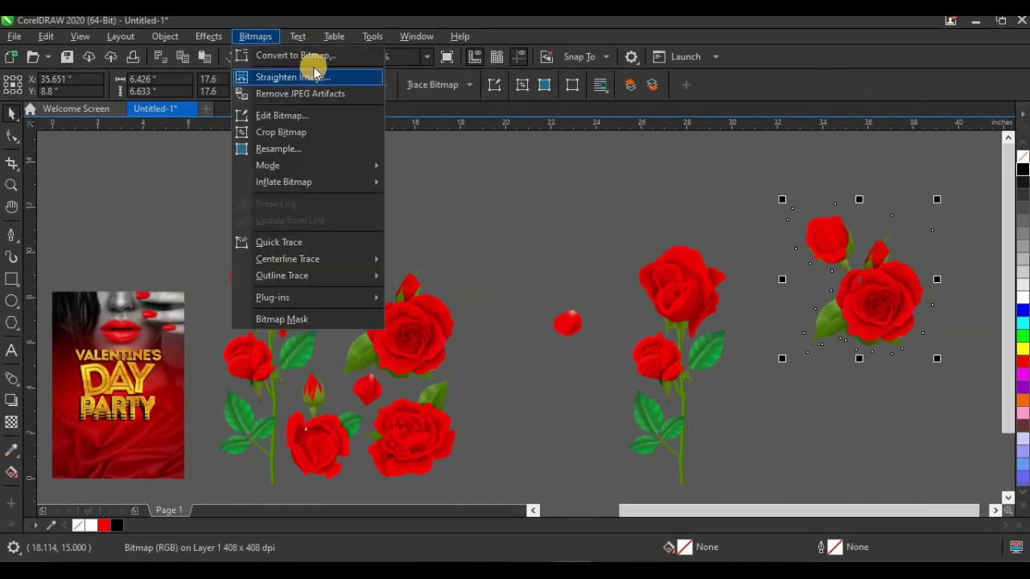
left_click(310, 55)
left_click(521, 380)
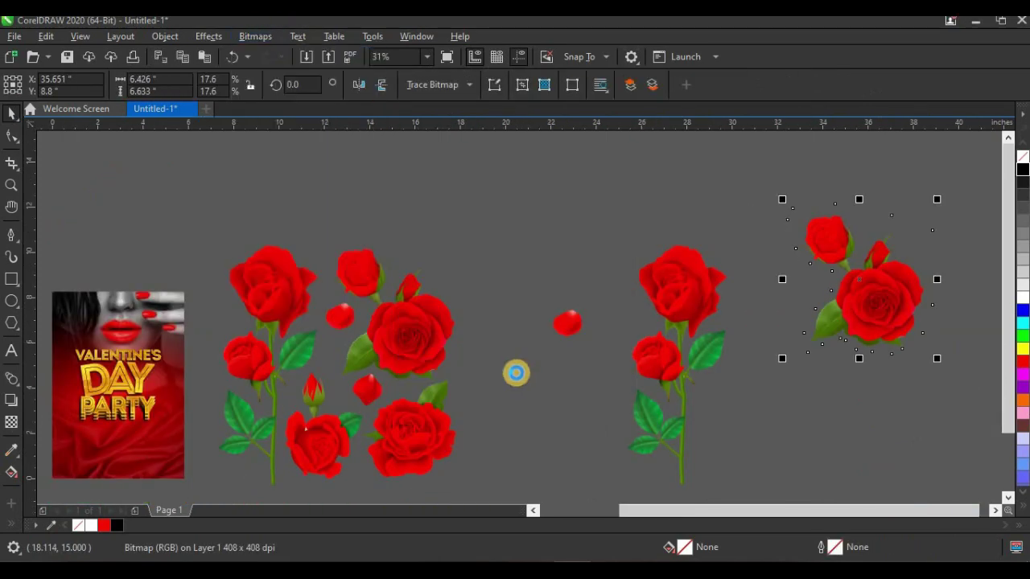
Delete the original roses bitmap and scale the three cut-outs down to small elements beside the flyer page.
left_click(384, 325)
key("Delete")
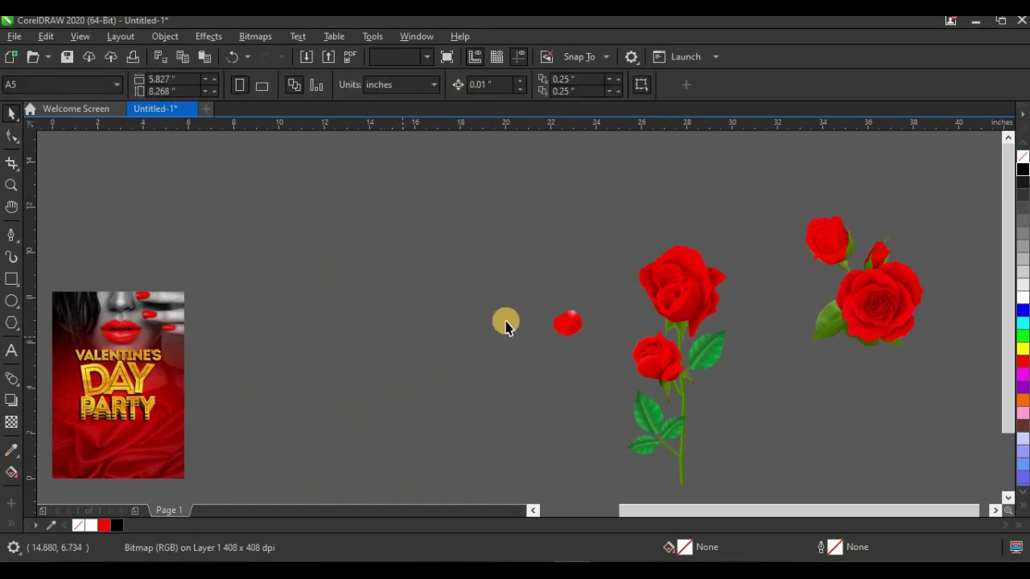
scroll(588, 320, "down", 2)
left_click_drag(825, 223, 507, 430)
left_click_drag(632, 320, 531, 289)
scroll(395, 324, "up", 5)
left_click(367, 453)
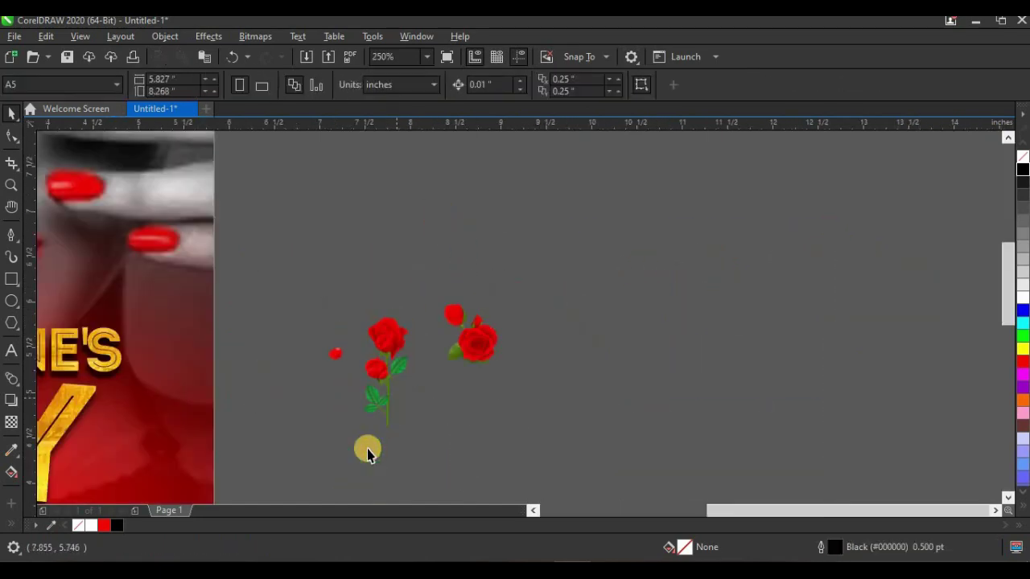
scroll(374, 434, "up", 5)
scroll(448, 342, "down", 2)
scroll(402, 346, "up", 3)
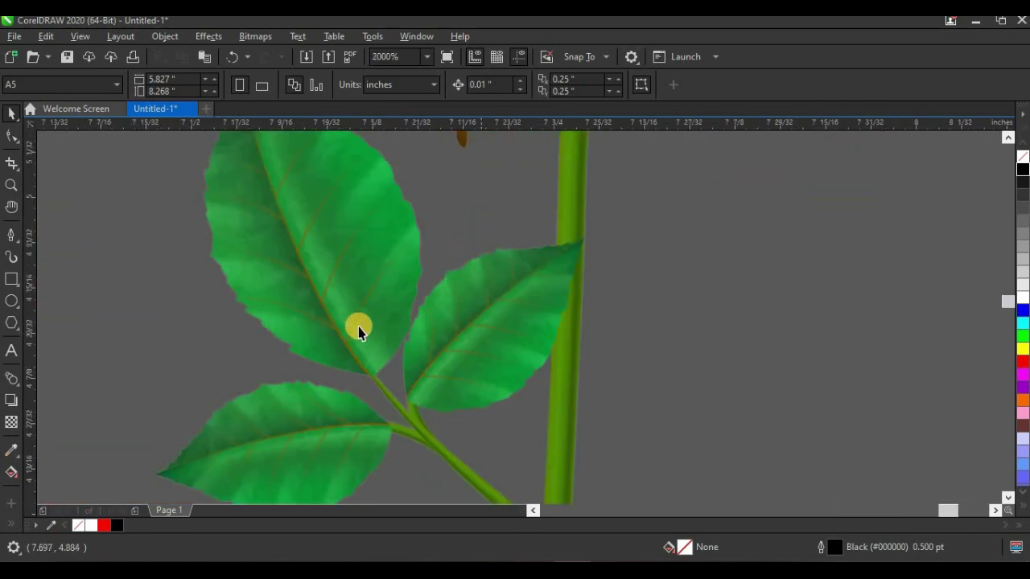
scroll(339, 298, "down", 2)
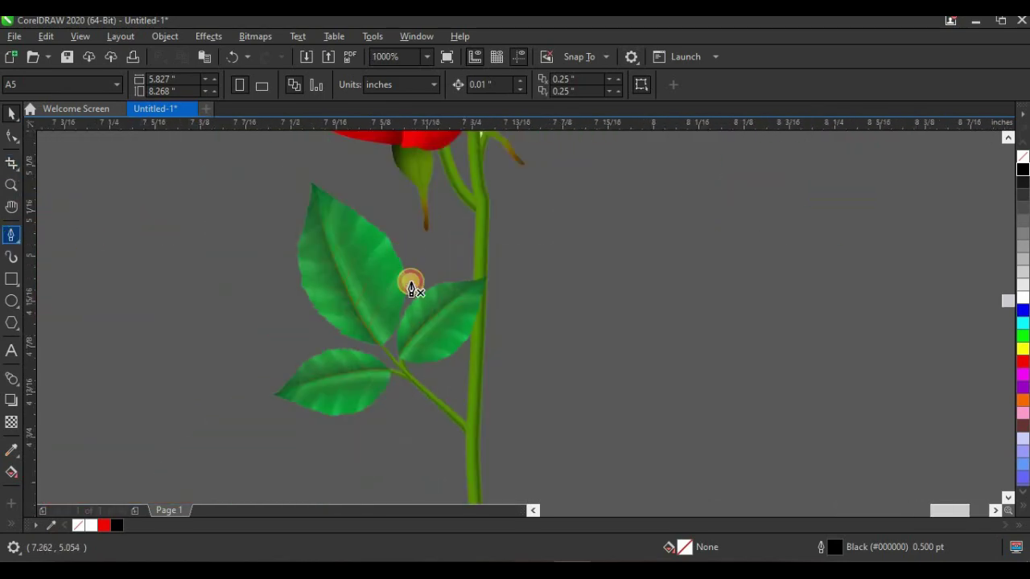
scroll(475, 278, "up", 8)
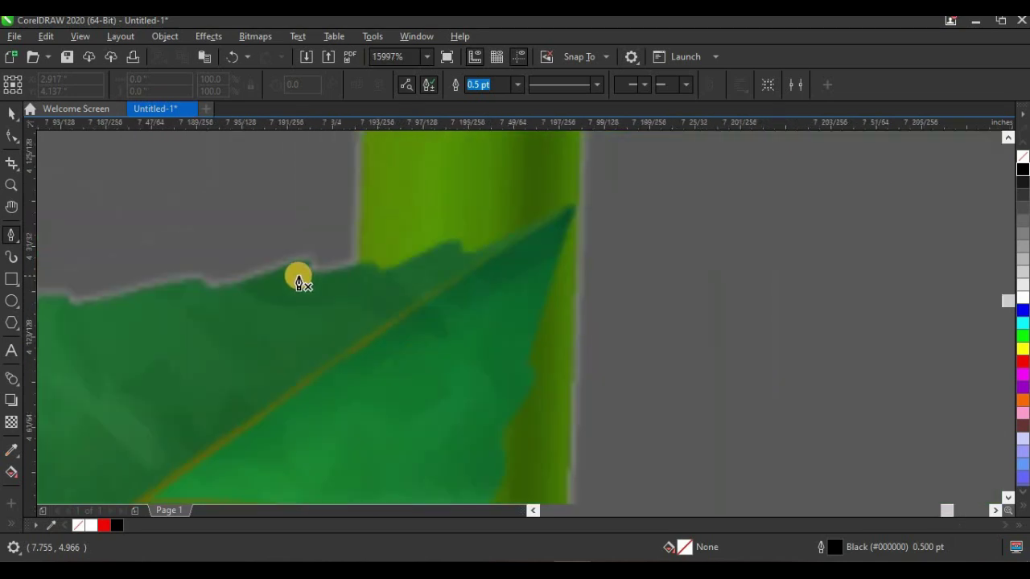
double_click(310, 255)
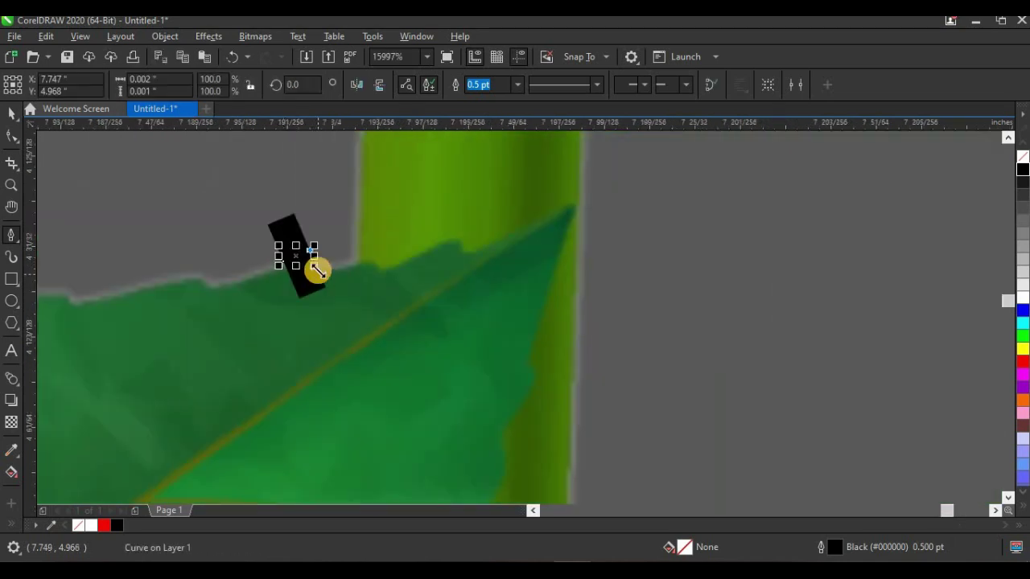
left_click(360, 271)
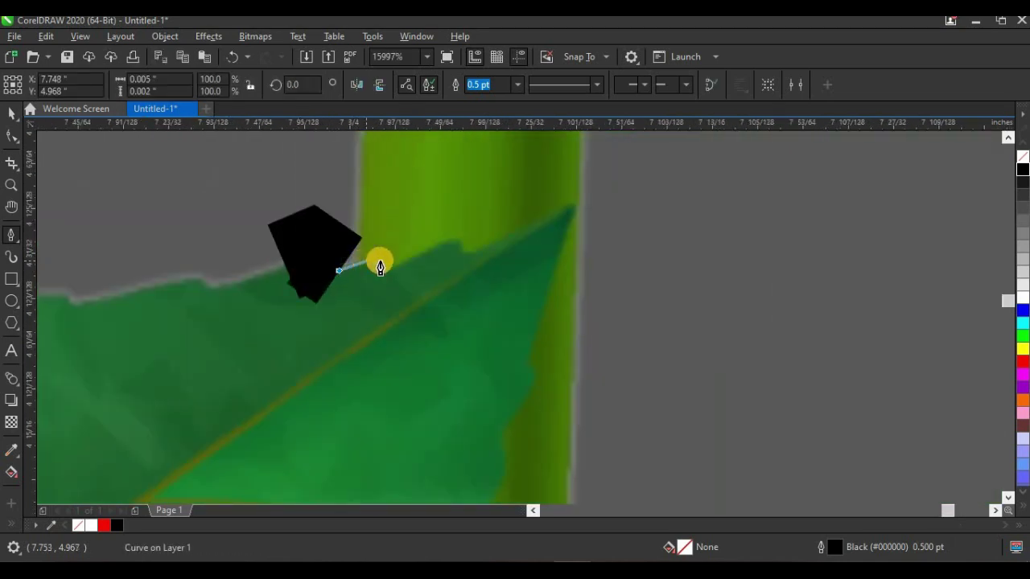
scroll(380, 266, "down", 3)
scroll(357, 265, "up", 3)
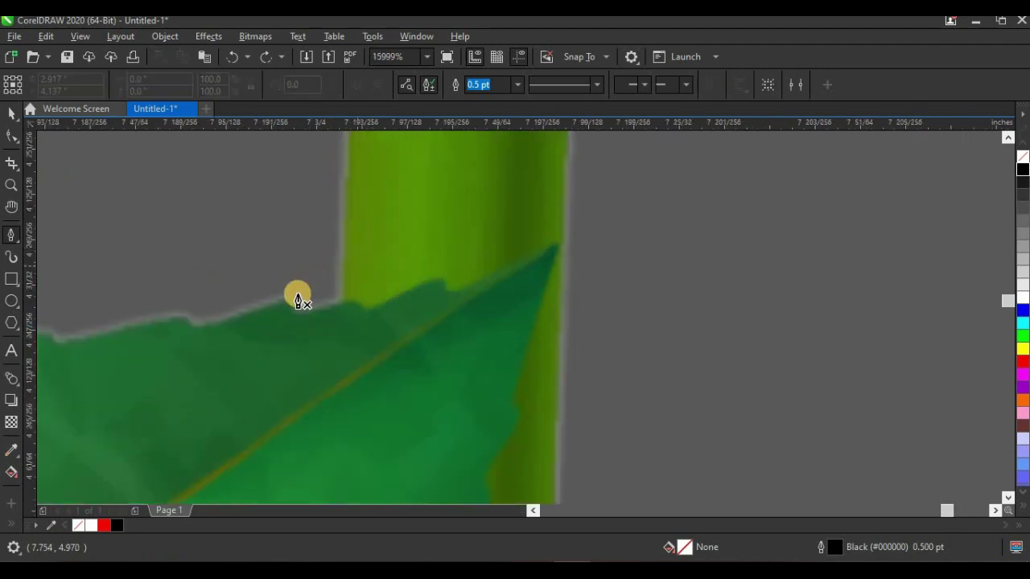
Start a Pen outline along the upper edge and around the tip of the small leaf overlapping the rose stem.
left_click(294, 300)
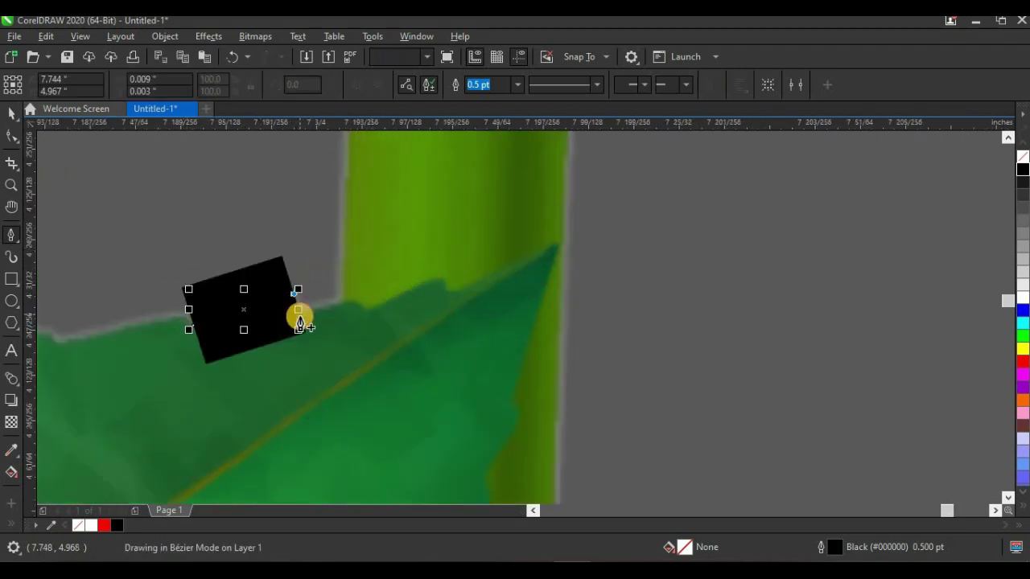
left_click(294, 295)
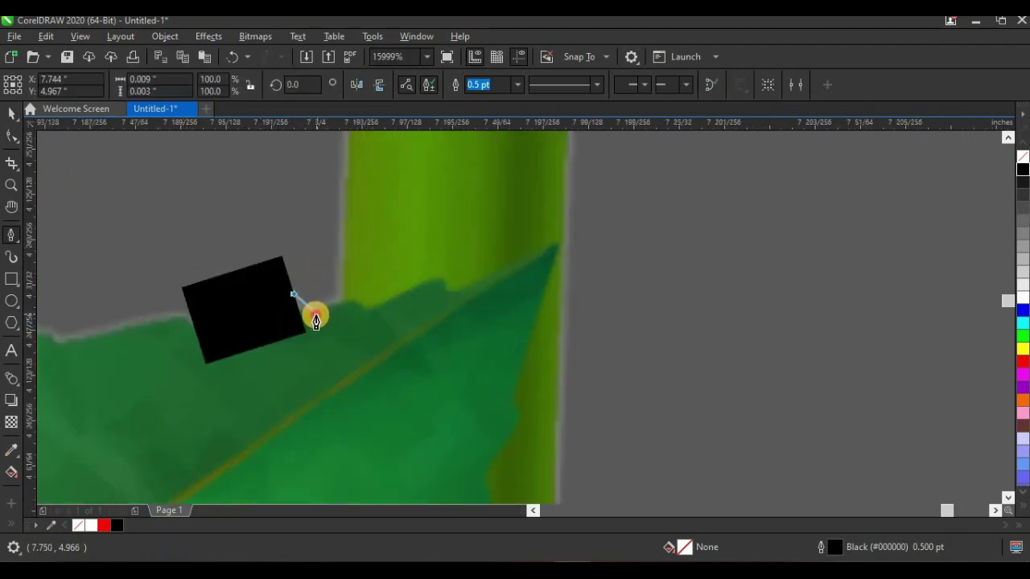
left_click(314, 315)
left_click(350, 304)
left_click(438, 289)
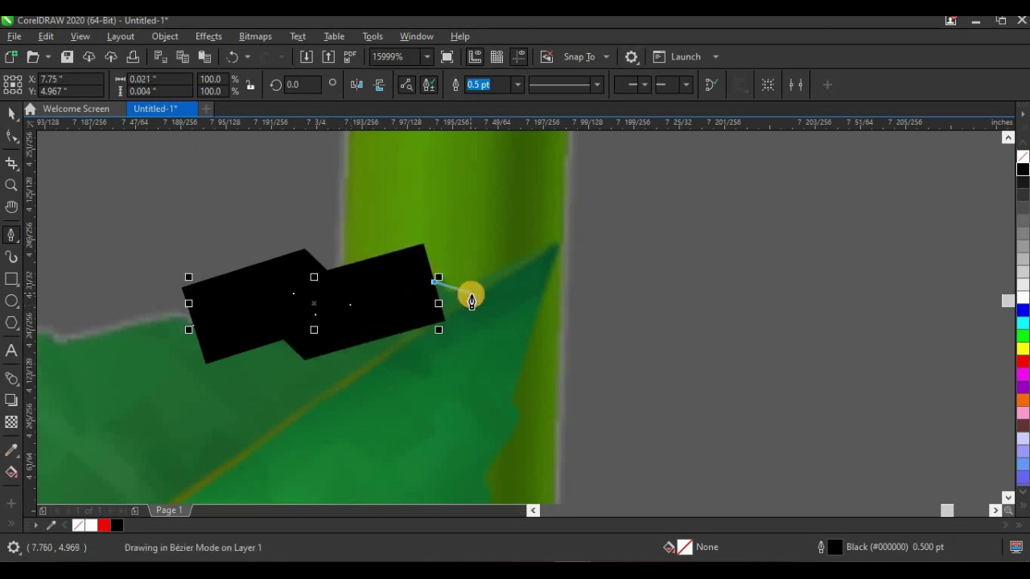
left_click(476, 274)
left_click(556, 242)
scroll(528, 291, "down", 2)
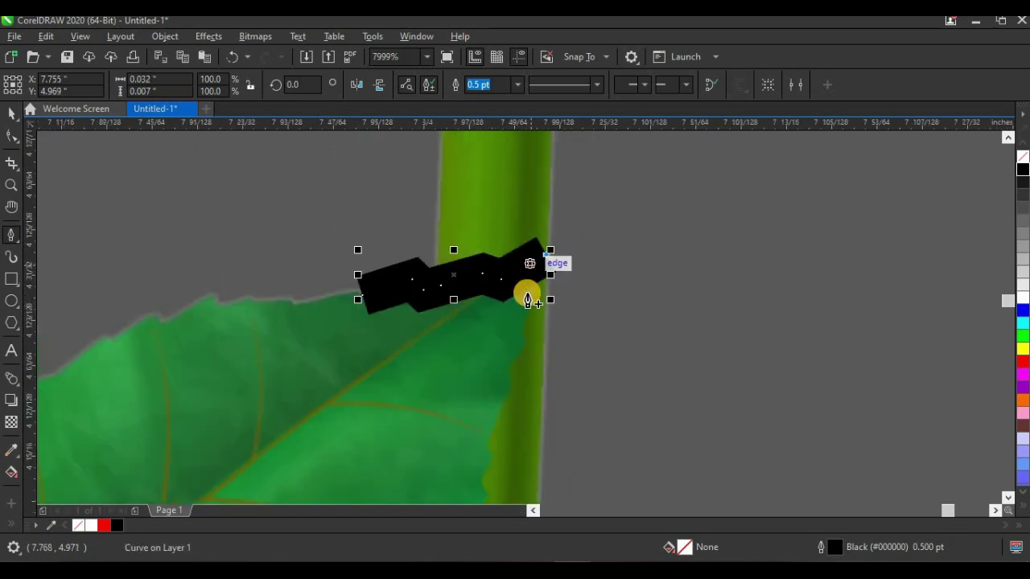
scroll(527, 306, "up", 2)
left_click(517, 346)
left_click(525, 370)
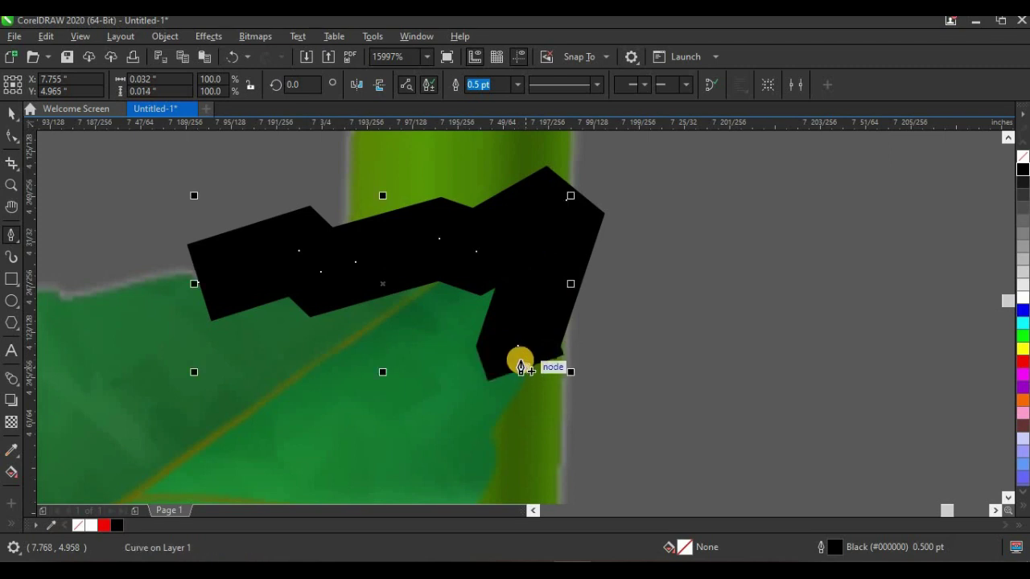
Continue the Pen outline down between the leaves and the main stem to just below the side branch's joint.
scroll(515, 403, "down", 2)
scroll(501, 392, "up", 2)
left_click(510, 356)
left_click(465, 438)
scroll(467, 410, "down", 2)
left_click_drag(442, 394, 412, 403)
scroll(410, 395, "down", 1)
scroll(401, 465, "up", 2)
left_click(418, 381)
scroll(387, 414, "down", 4)
scroll(384, 447, "up", 2)
left_click(383, 363)
scroll(395, 418, "up", 1)
left_click(405, 424)
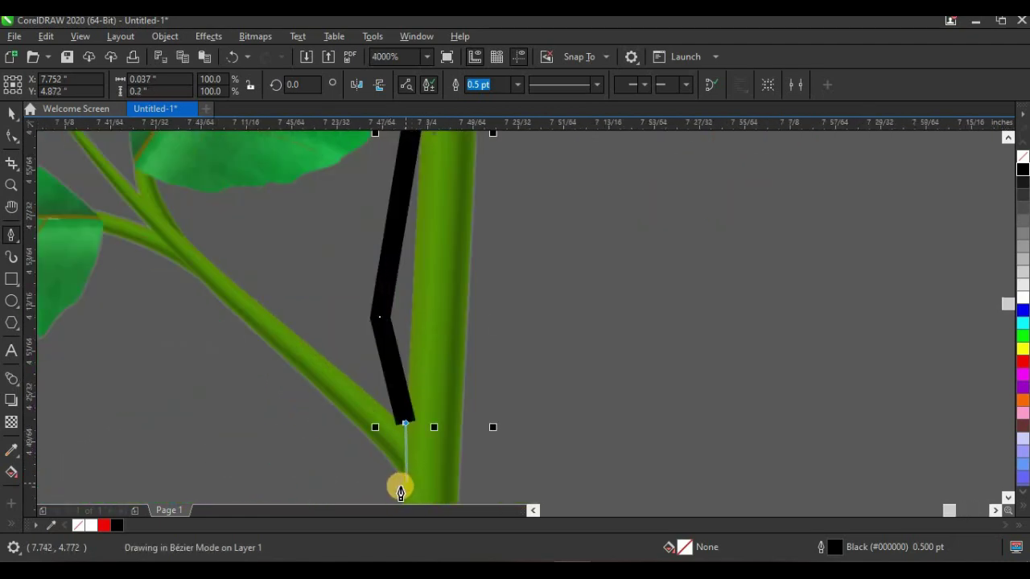
left_click(402, 483)
Close the Pen outline loosely around the three-leaf sprig, making it about 0.40 by 0.46 inches overall.
scroll(402, 426, "down", 2)
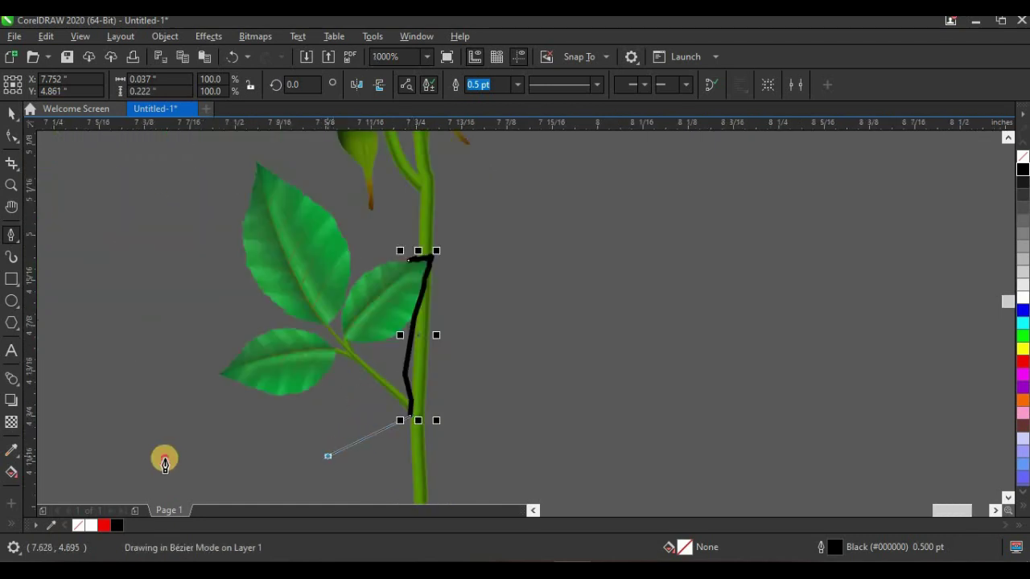
left_click_drag(166, 459, 175, 201)
left_click(142, 230)
left_click(197, 173)
left_click(273, 141)
left_click(342, 186)
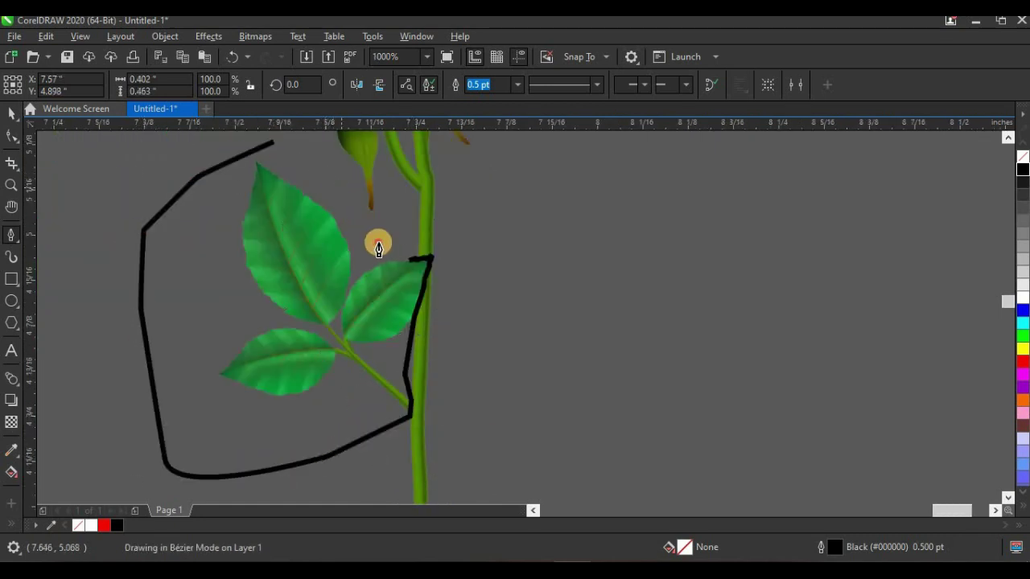
left_click_drag(400, 269, 405, 264)
left_click(408, 261)
Intersect the closed outline with the rose bitmap, delete the outline, and move the three-leaf sprig cut-out clear of the rose stem.
left_click(13, 111)
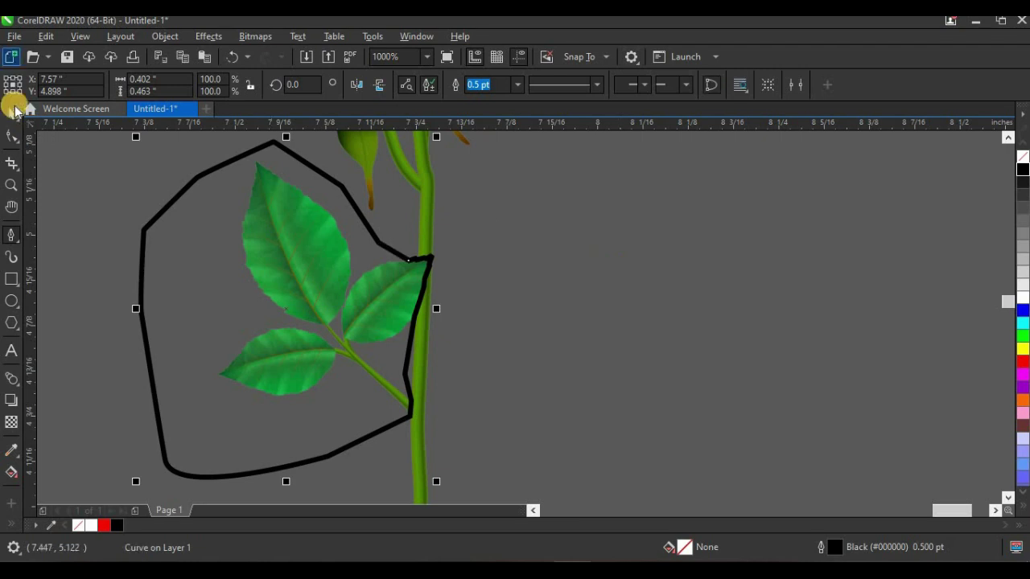
left_click(412, 160, "shift")
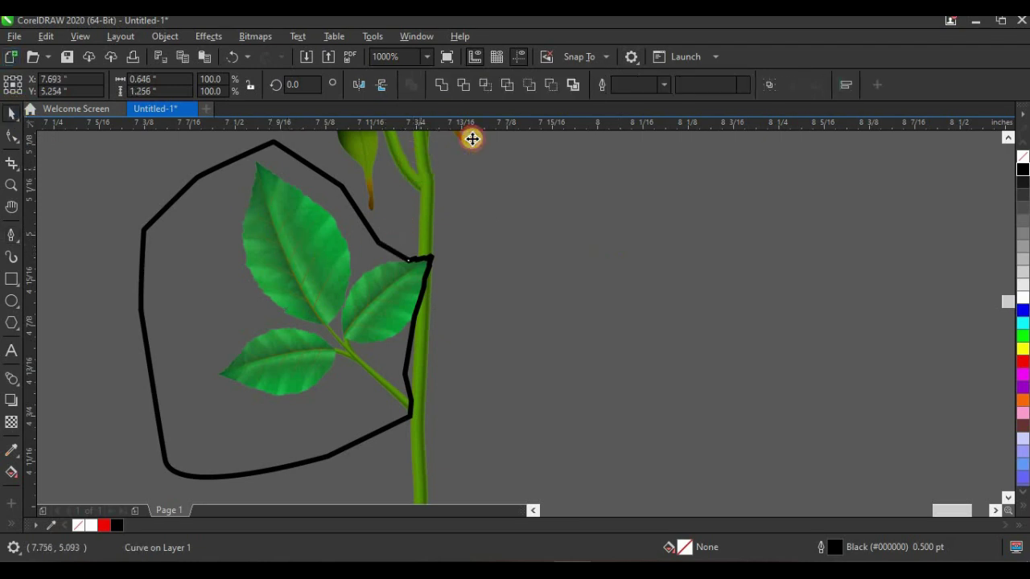
left_click_drag(268, 281, 476, 329)
key("Delete")
key("ctrl+v")
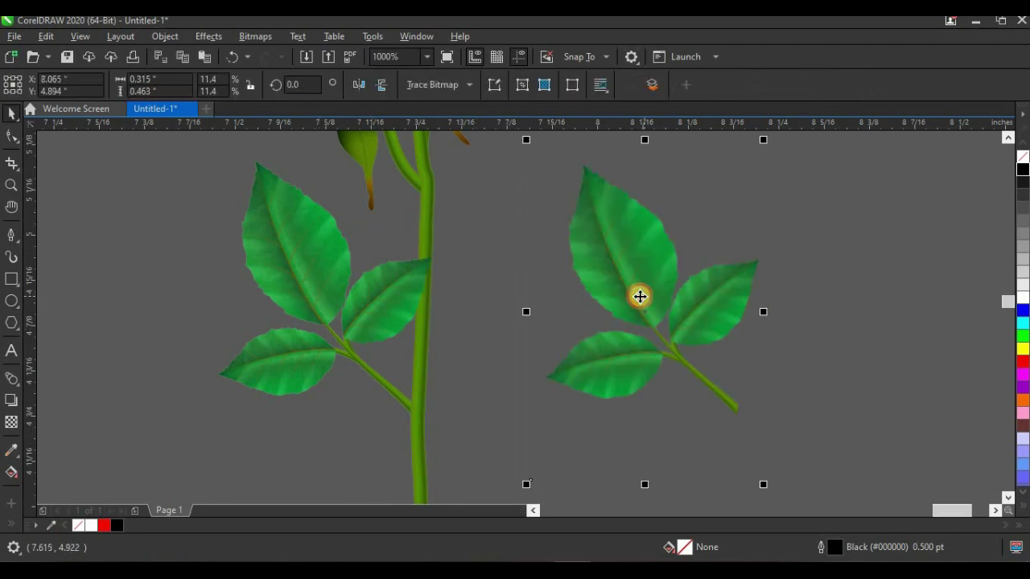
scroll(607, 317, "down", 4)
left_click_drag(607, 317, 675, 310)
scroll(675, 310, "up", 4)
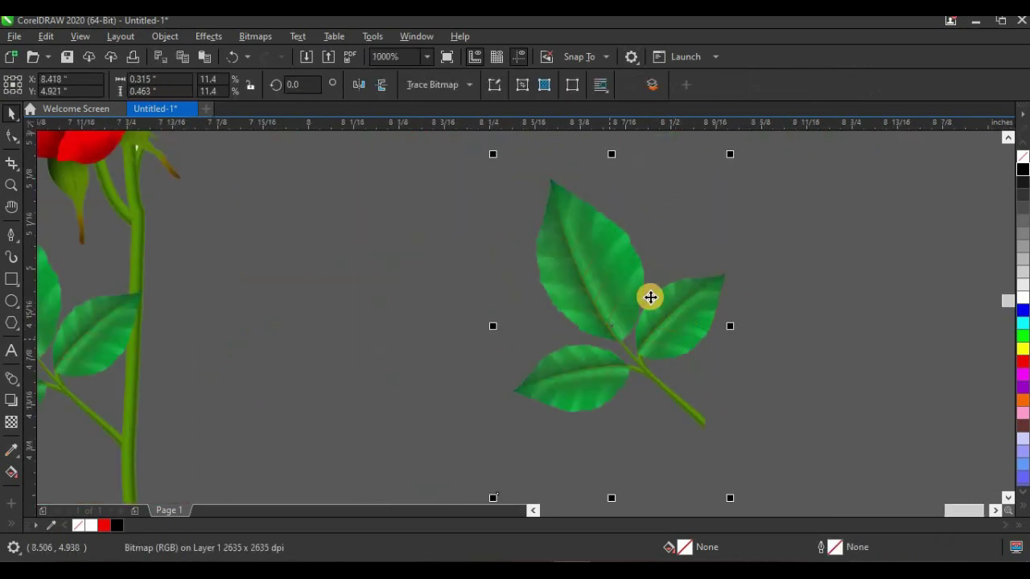
left_click(255, 36)
key("Escape")
scroll(626, 315, "up", 2)
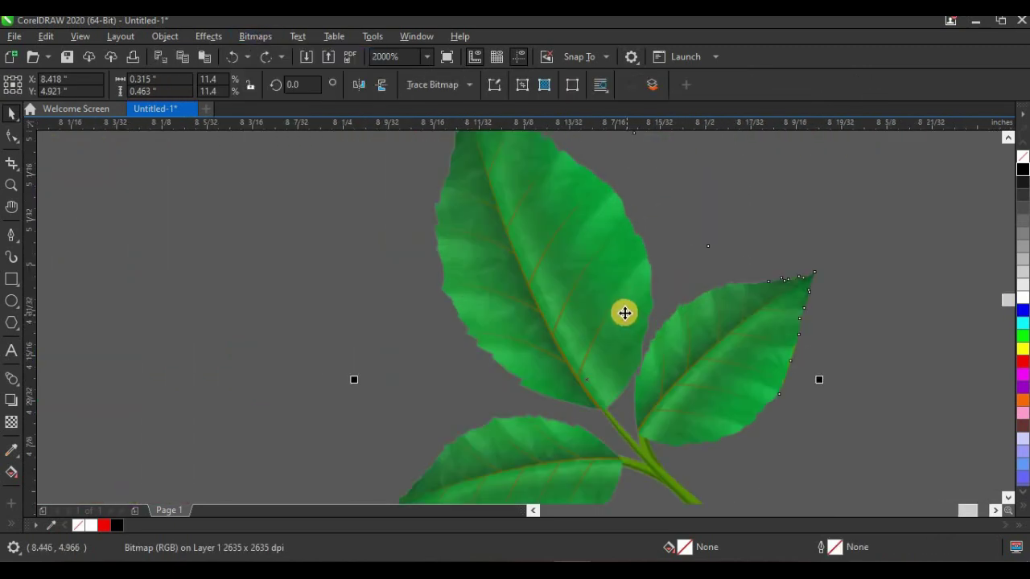
scroll(625, 313, "down", 10)
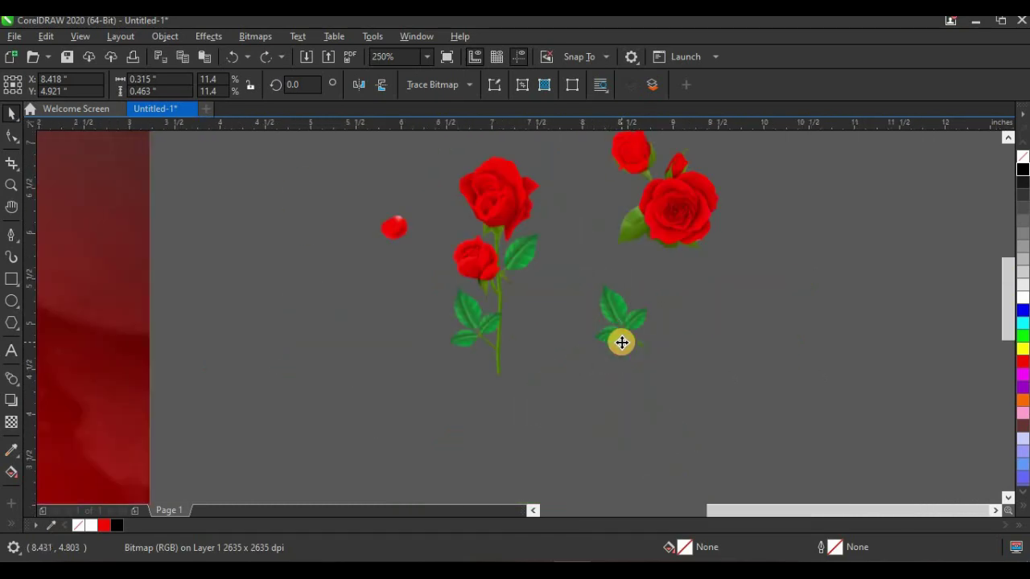
scroll(653, 322, "up", 2)
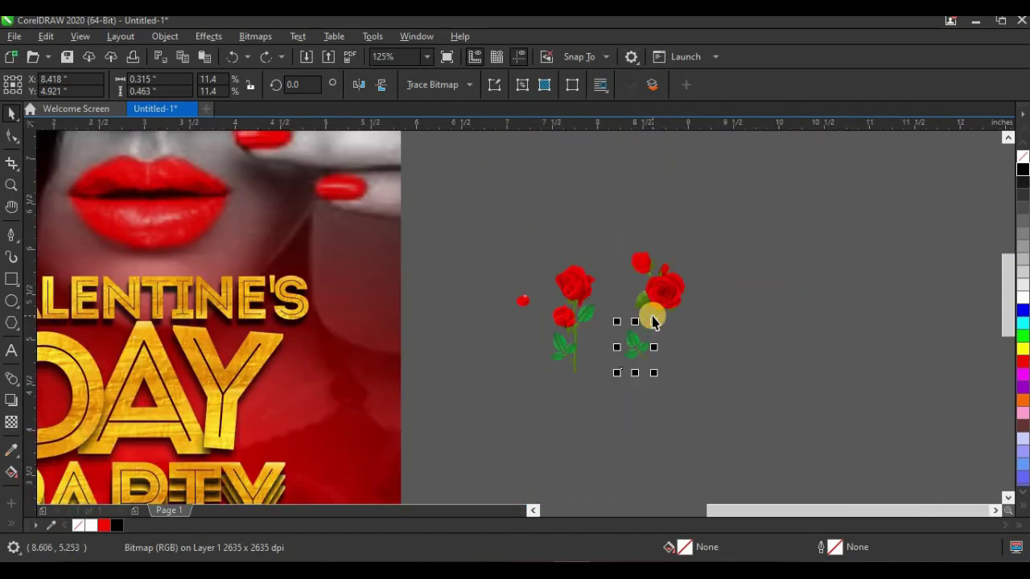
left_click(713, 325)
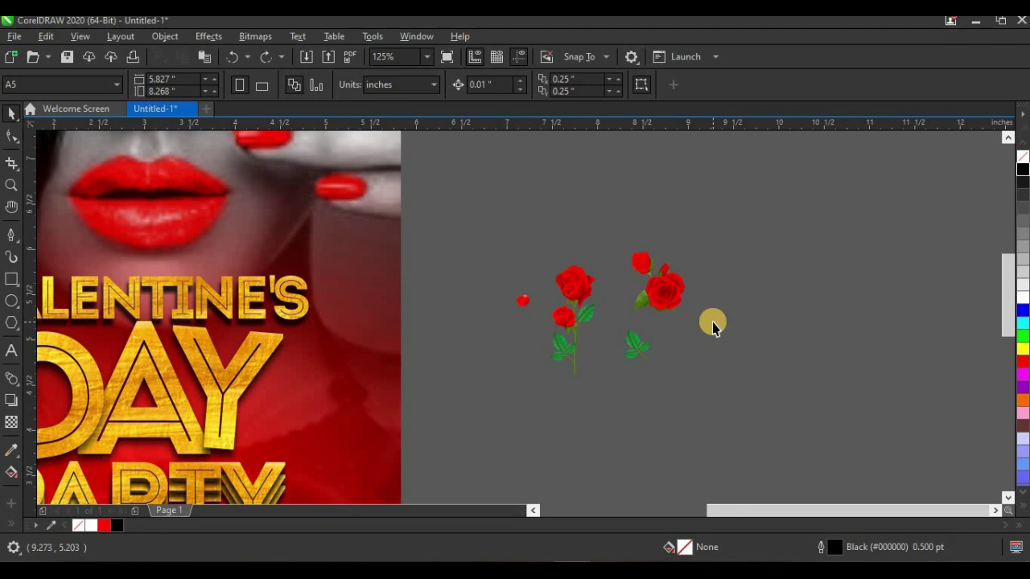
scroll(552, 293, "down", 2)
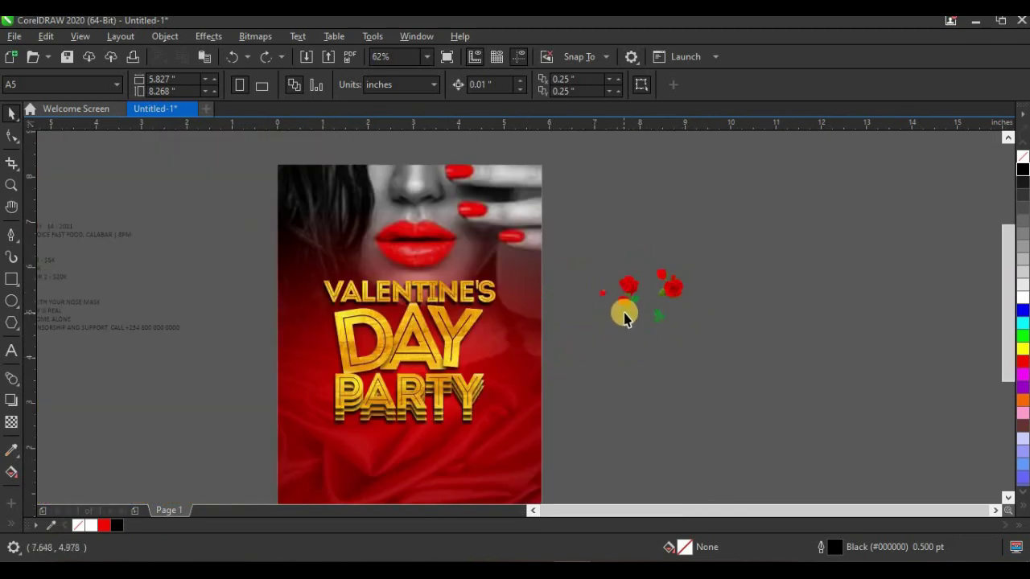
Move the long-stemmed rose onto the flyer beside the word DAY and rotate it to 270 degrees so it lies horizontally.
scroll(624, 316, "up", 2)
left_click_drag(650, 264, 478, 436)
left_click(410, 354)
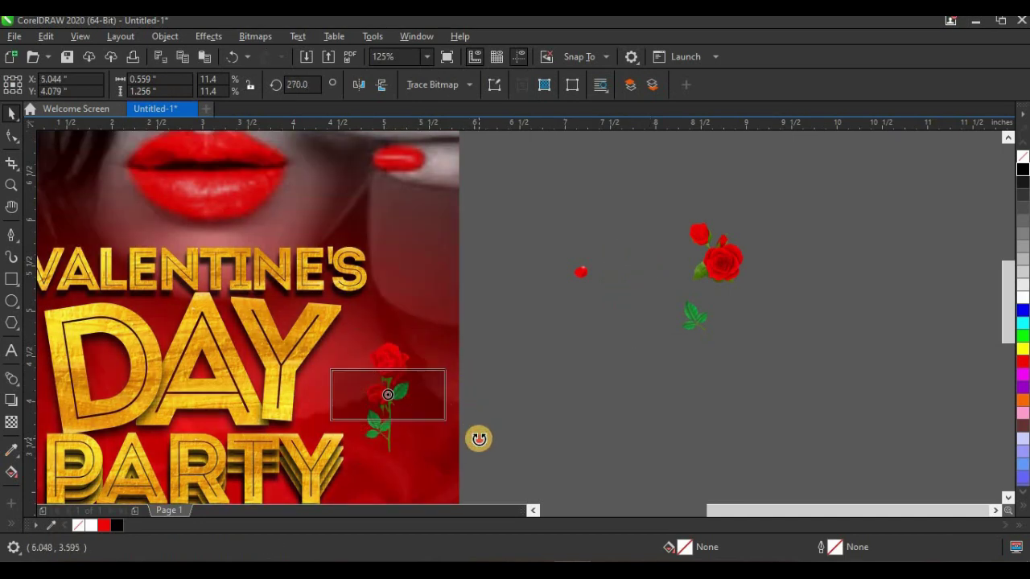
left_click_drag(479, 439, 481, 437)
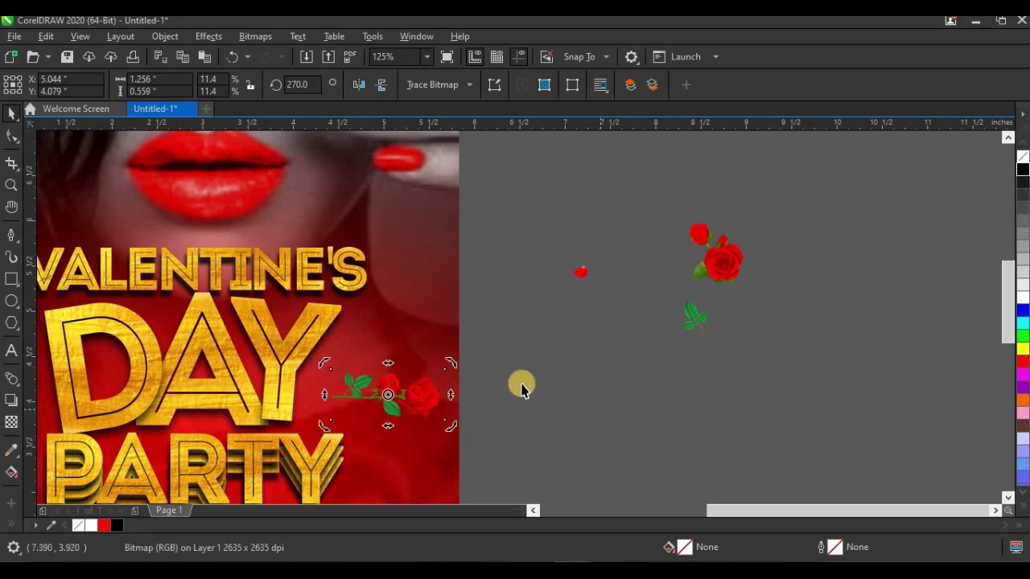
scroll(533, 388, "down", 4)
scroll(527, 380, "up", 2)
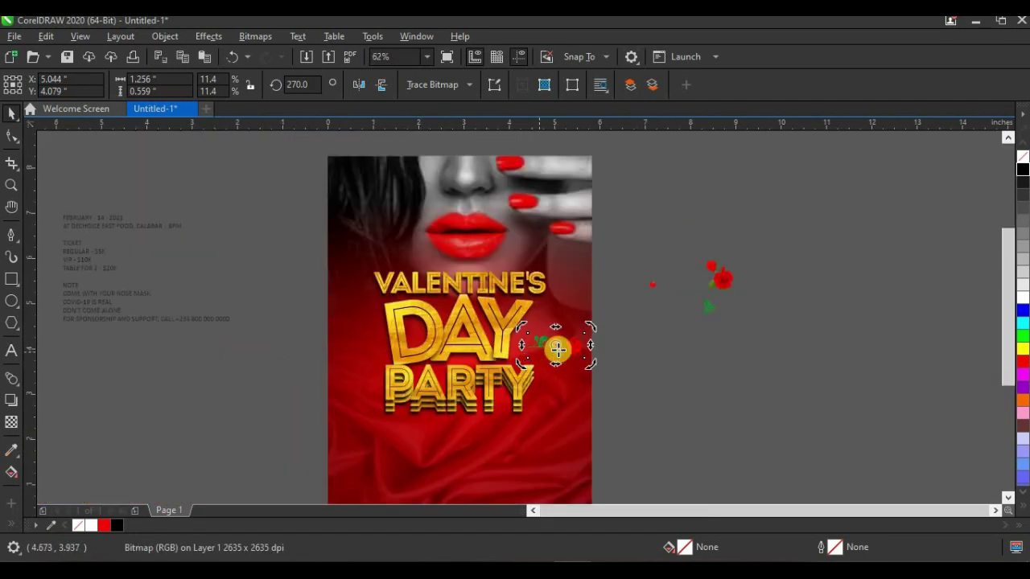
Enlarge the horizontal rose to about 2.44 by 1.09 inches and place it between DAY and PARTY, with its blooms facing the right page edge.
scroll(539, 367, "up", 2)
left_click_drag(496, 367, 389, 415)
scroll(428, 376, "up", 2)
left_click_drag(579, 333, 498, 340)
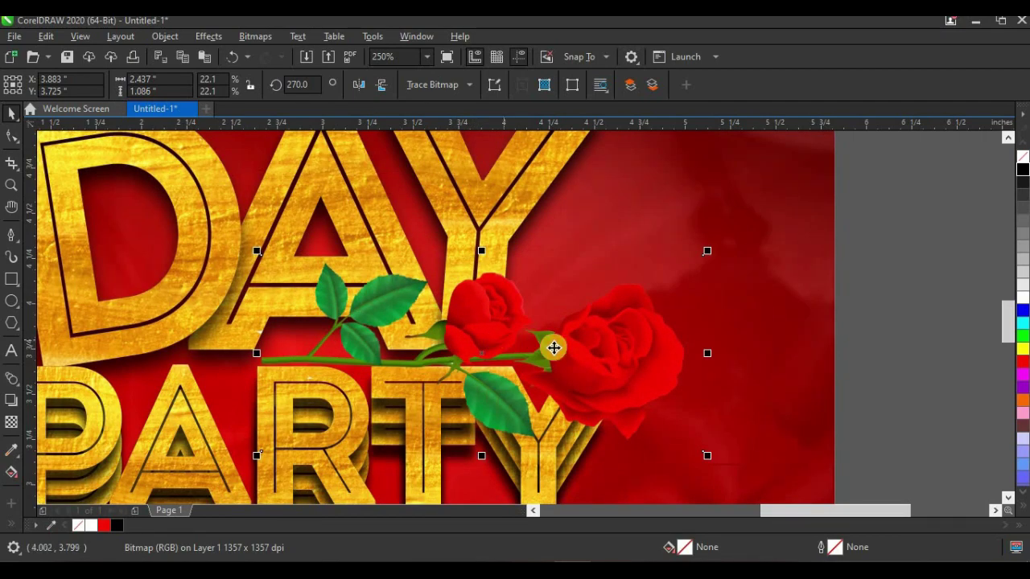
Place a copy of the horizontal rose at the flyer's left edge, level with the original, and mirror it horizontally and vertically.
scroll(616, 351, "down", 4)
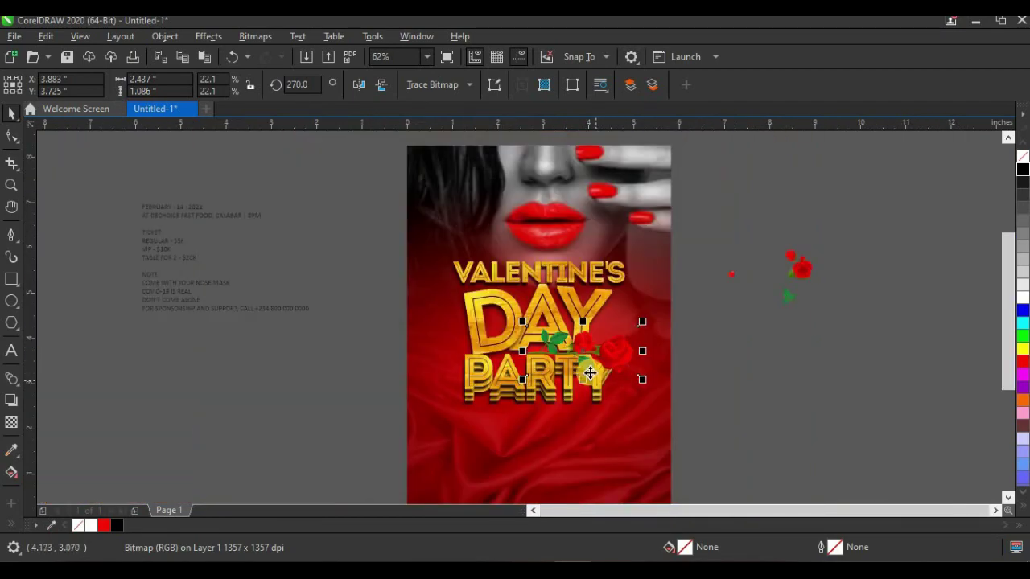
scroll(600, 359, "up", 2)
left_click_drag(593, 345, 172, 347)
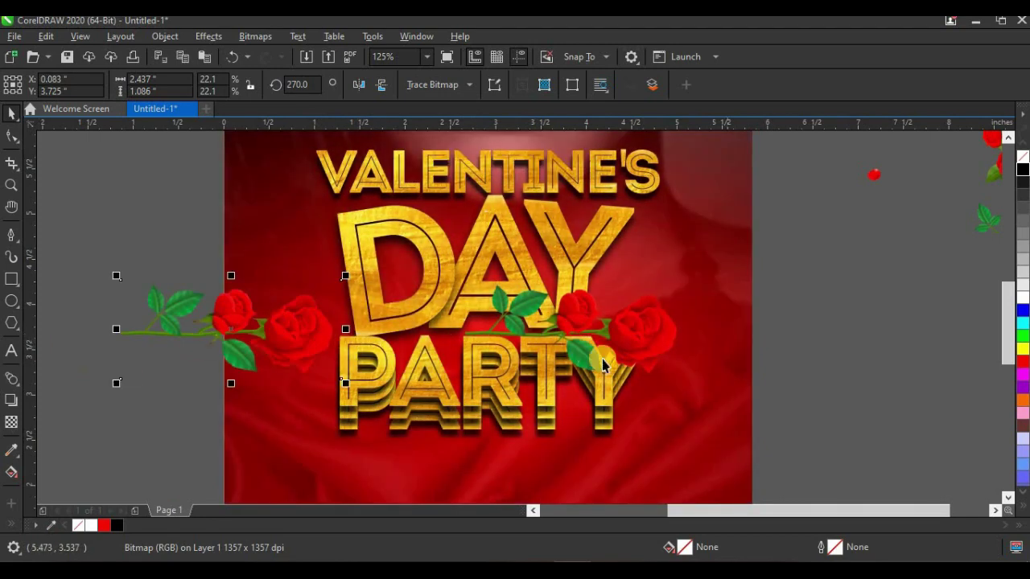
left_click(358, 86)
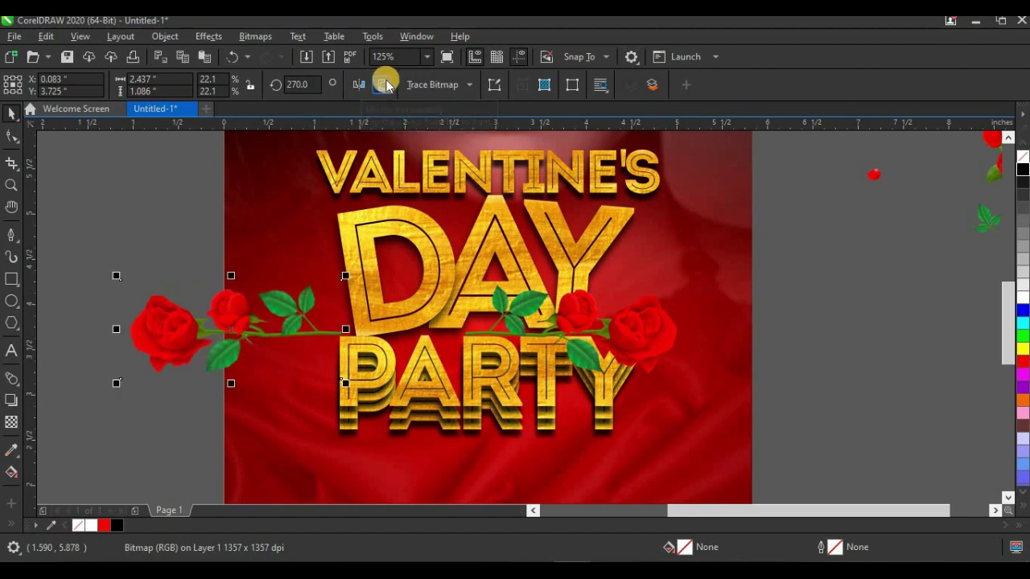
left_click(385, 81)
Move the mirrored rose inward and nudge it until its stem end meets the original rose's stem in one continuous line.
scroll(322, 354, "up", 2)
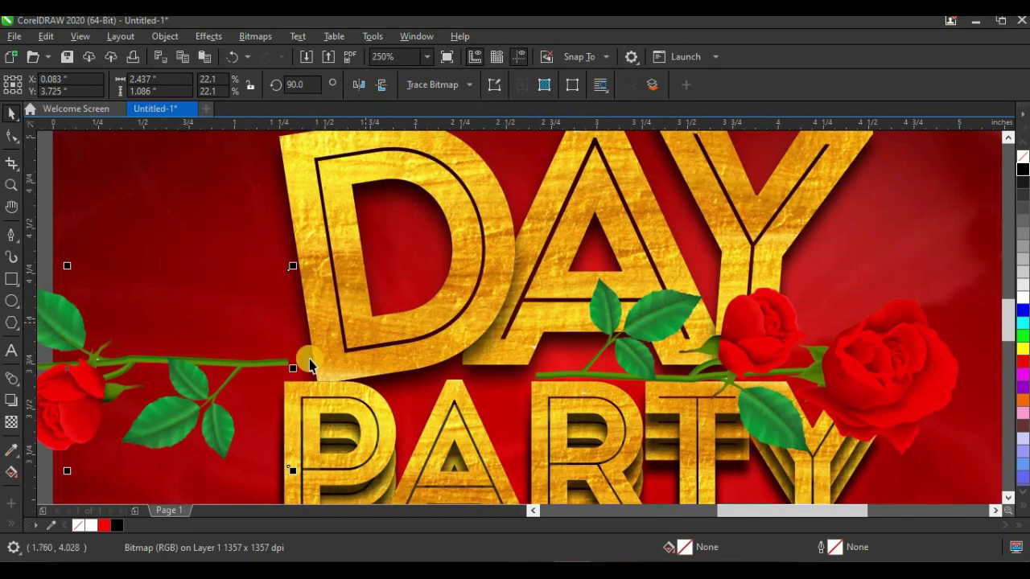
left_click_drag(272, 365, 512, 379)
scroll(546, 381, "up", 4)
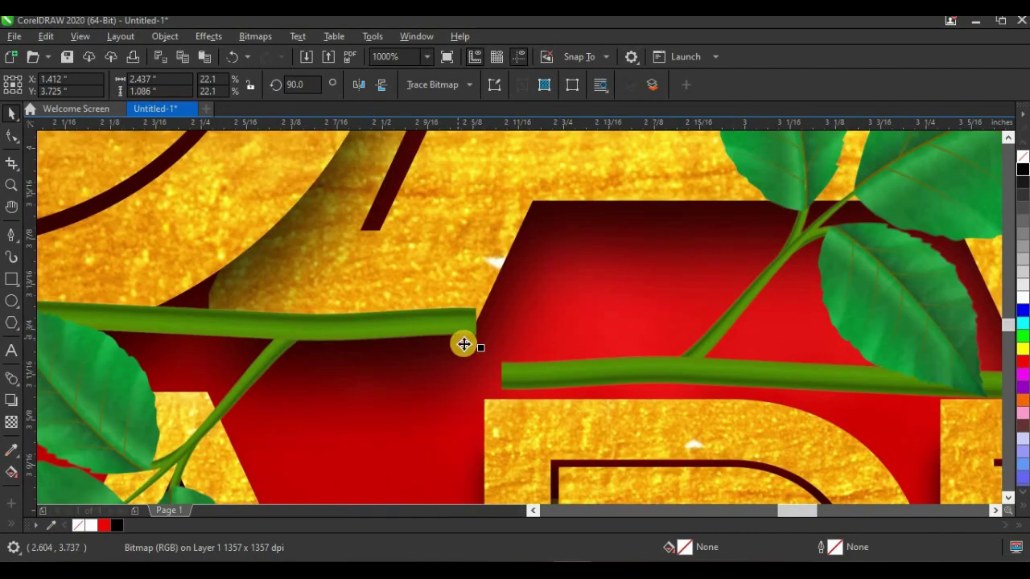
key("Down")
key("Left")
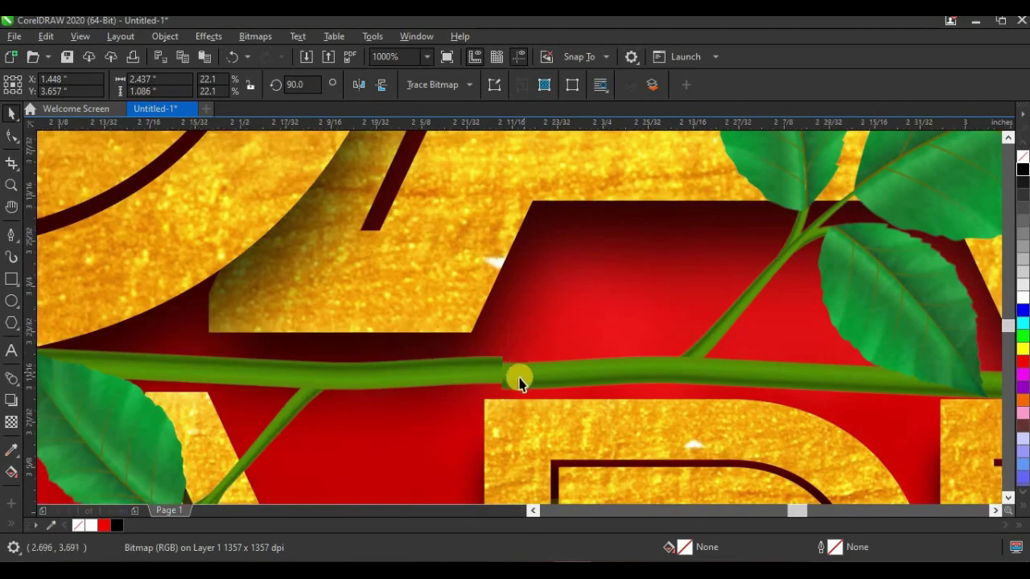
scroll(480, 394, "up", 2)
scroll(480, 393, "up", 2)
mouse_move(439, 398)
left_mouse_down()
mouse_move(429, 391)
mouse_move(427, 411)
left_mouse_up()
scroll(472, 330, "down", 2)
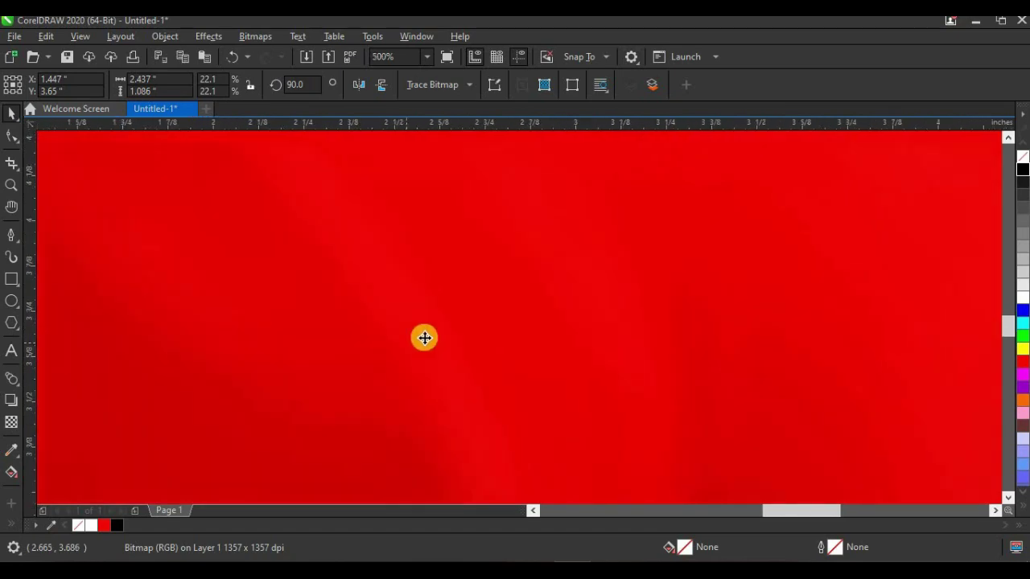
Group the two joined roses and centre the group horizontally on the flyer between DAY and PARTY.
scroll(427, 338, "down", 3)
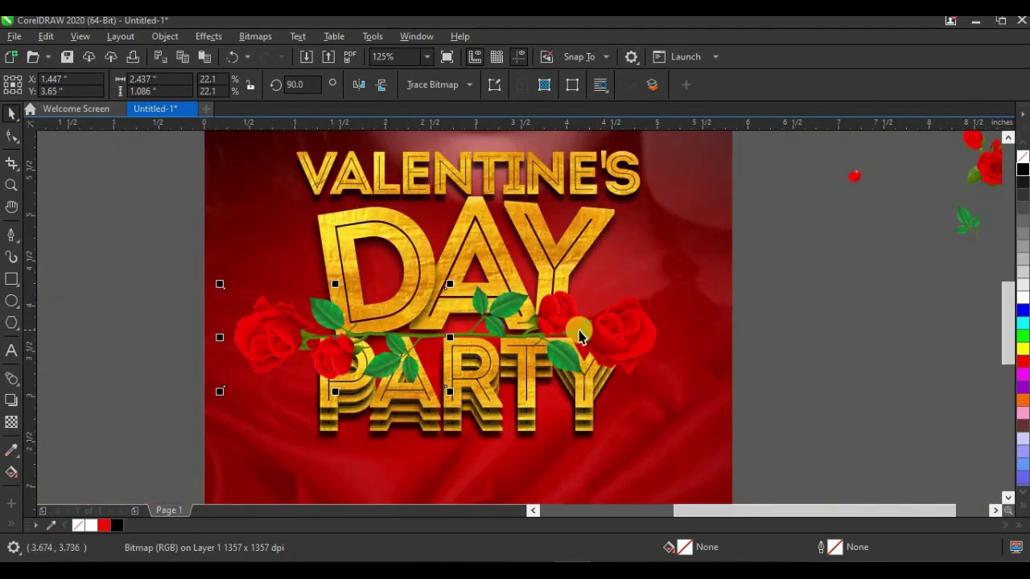
scroll(494, 335, "down", 1)
scroll(561, 342, "up", 1)
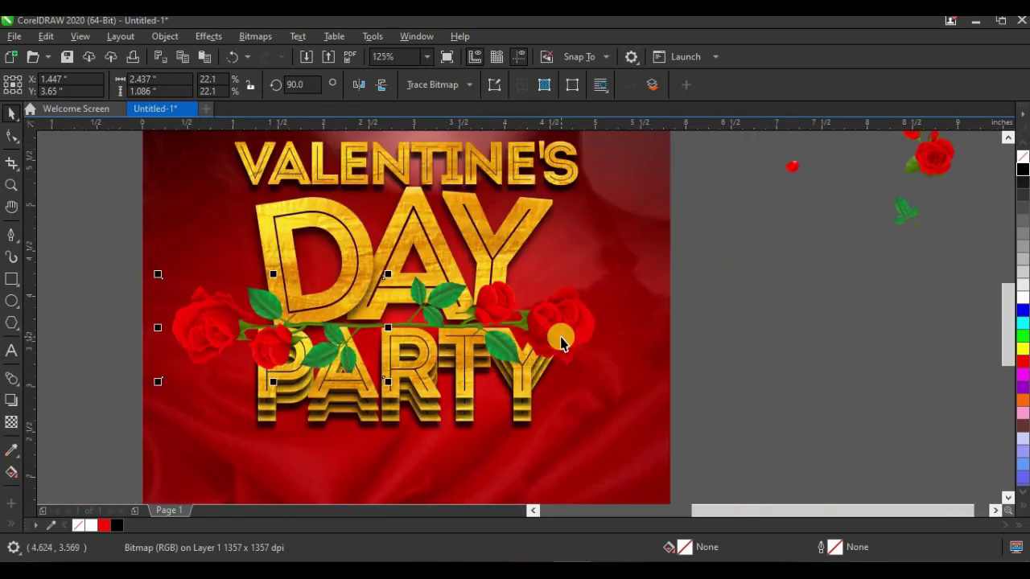
left_click(564, 327, "shift")
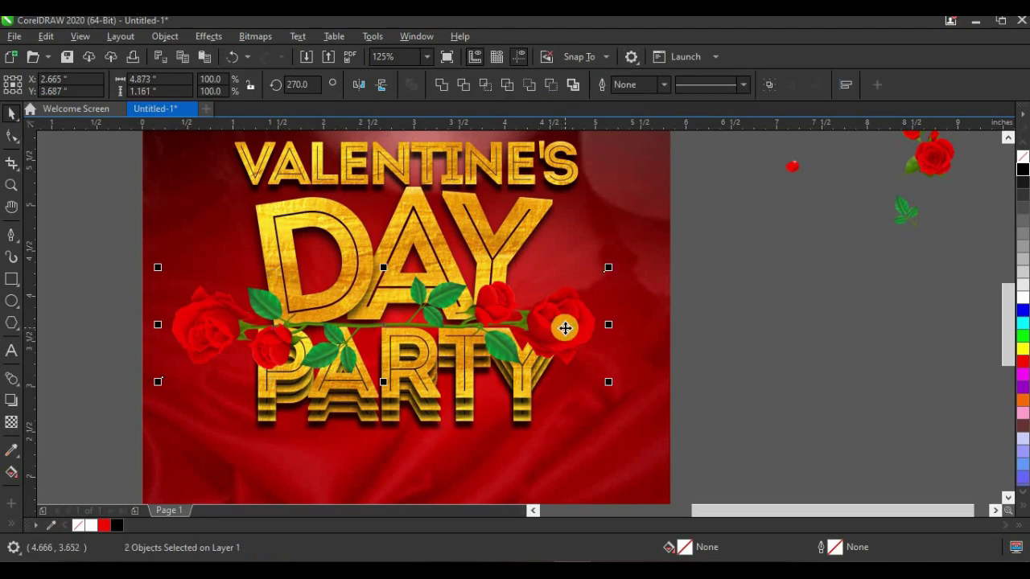
key("ctrl+g")
mouse_move(563, 328)
left_mouse_down()
mouse_move(576, 329)
mouse_move(557, 324)
left_mouse_up()
scroll(556, 323, "down", 2)
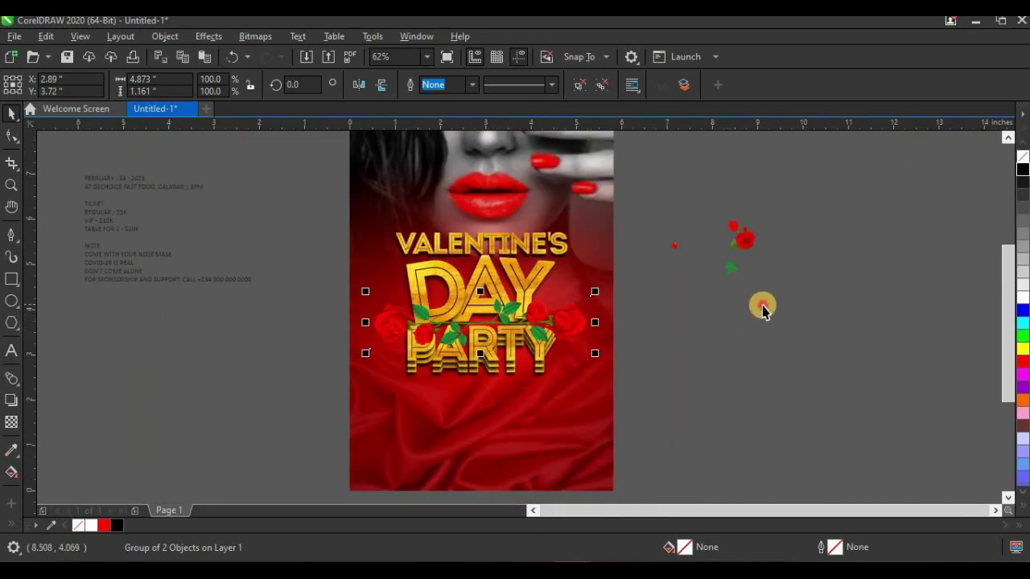
left_click(744, 278)
scroll(457, 275, "up", 2)
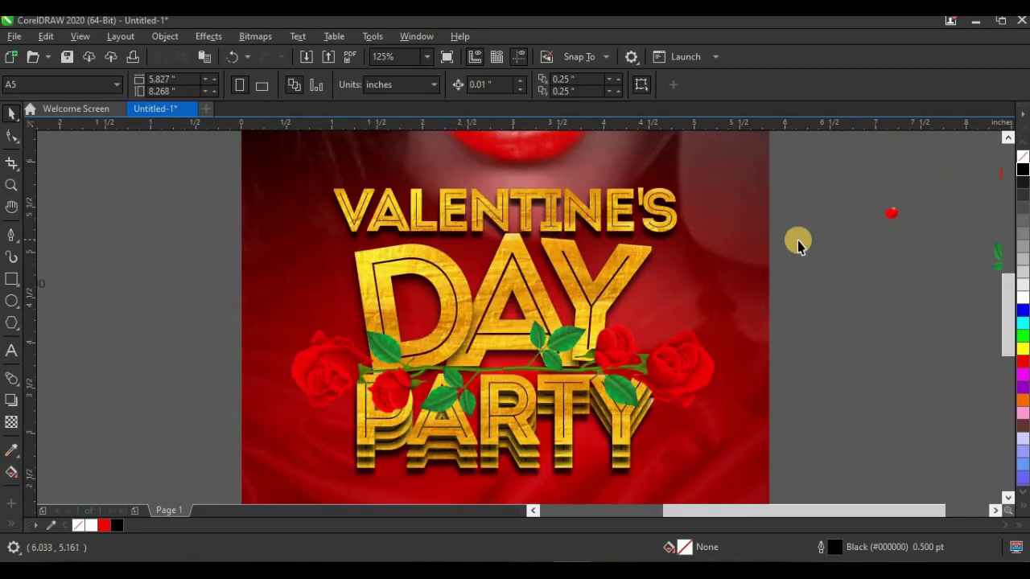
Move the rose cluster onto the title above the gap between D and A and enlarge it to about 0.96 by 0.99 inches.
scroll(785, 245, "down", 2)
left_click_drag(903, 228, 636, 233)
scroll(635, 233, "up", 4)
left_click_drag(682, 185, 704, 162)
left_click_drag(646, 274, 649, 276)
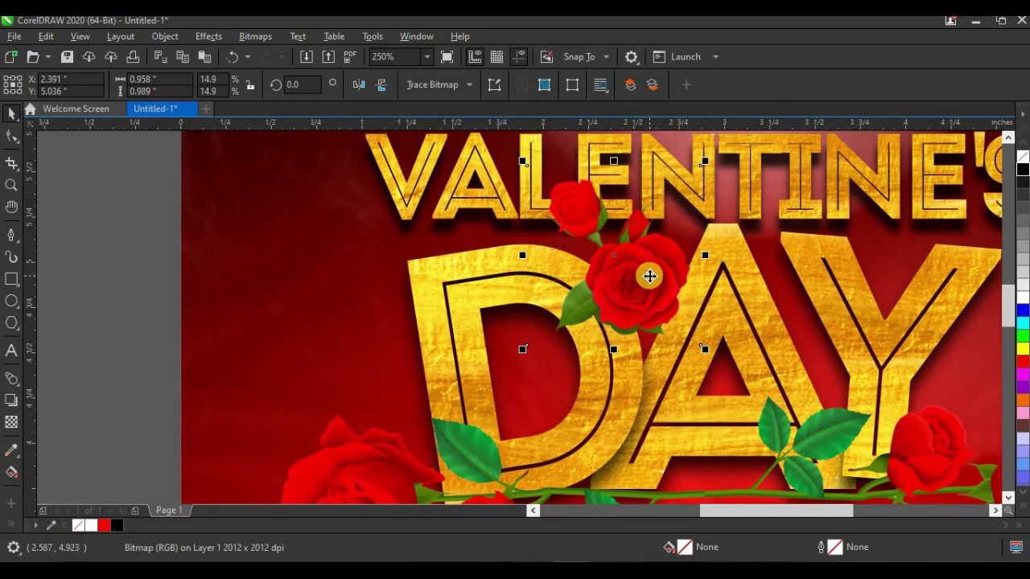
Ungroup all of the title lettering so each letter can be stacked separately from the rose cluster.
key("ctrl+Page_Down")
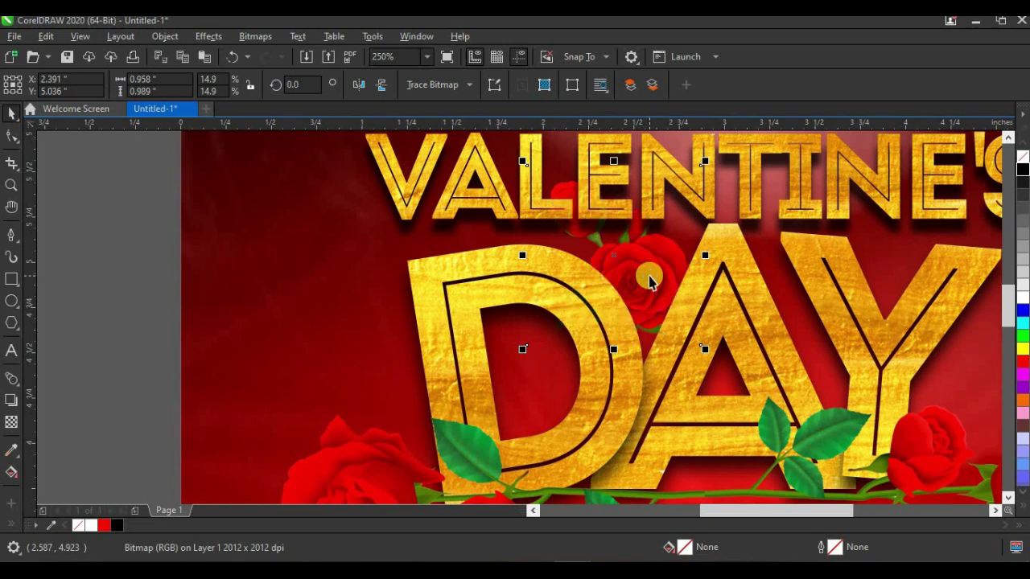
key("ctrl+z")
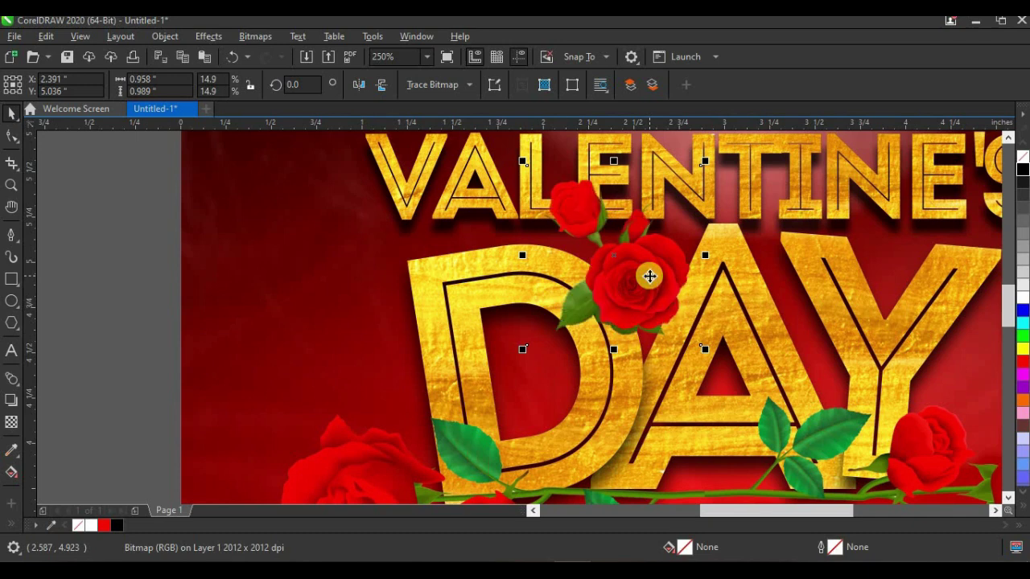
left_click(604, 390)
left_click(607, 86)
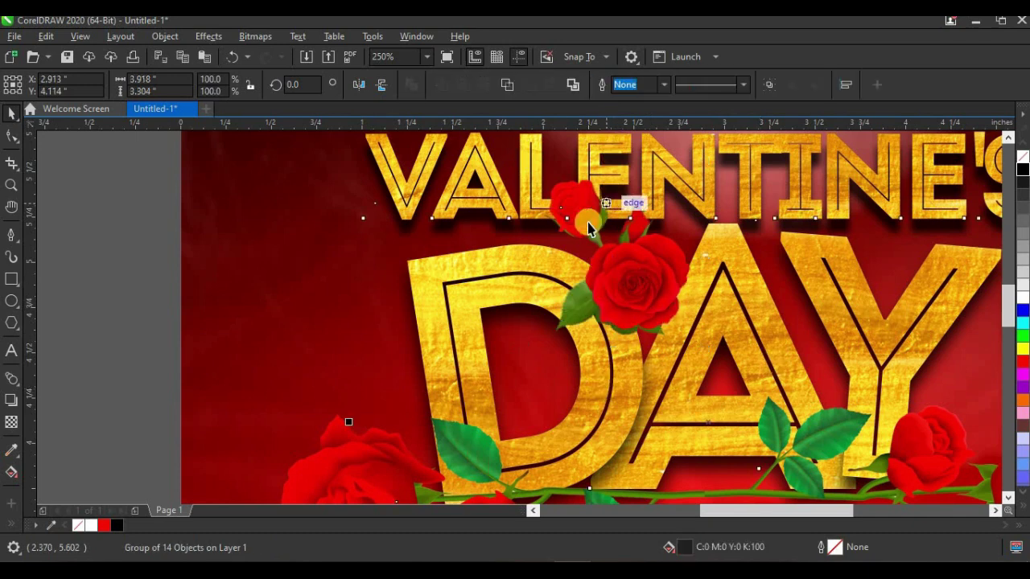
scroll(499, 309, "down", 2)
left_click(280, 294)
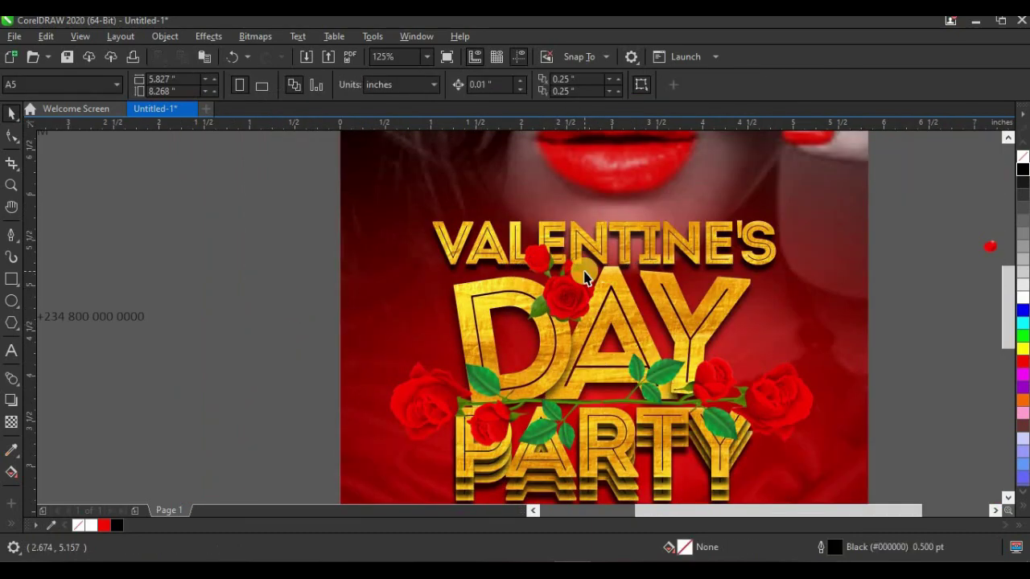
Send the rose cluster back in the stacking order so it sits behind the letter D but in front of the A.
scroll(578, 286, "up", 2)
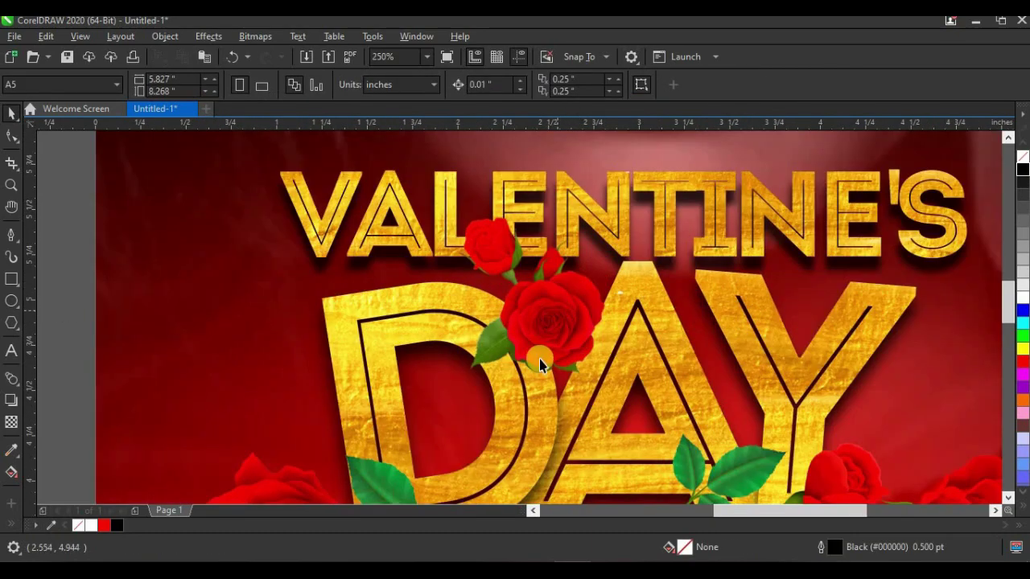
left_click(543, 412)
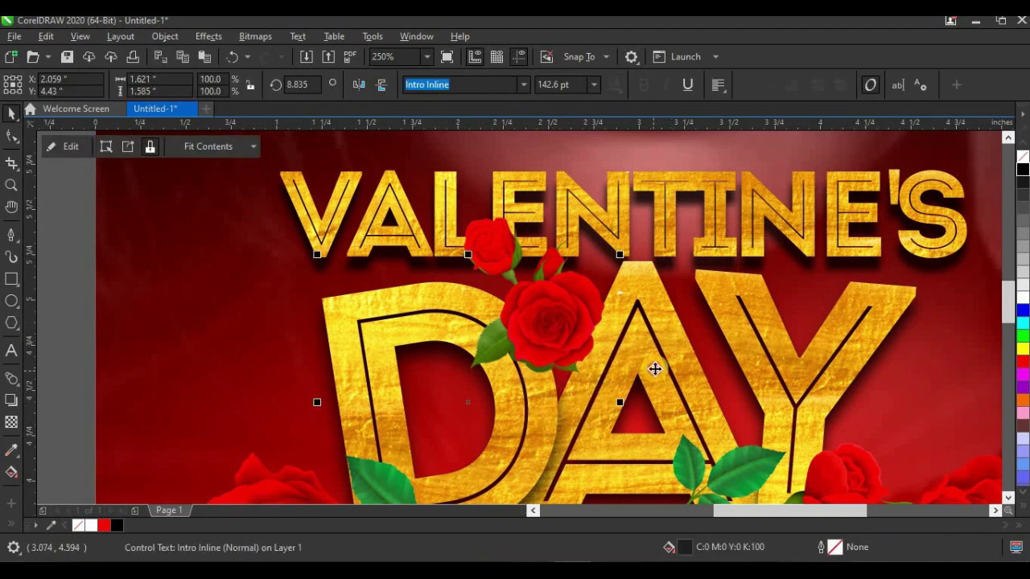
left_click(554, 314)
scroll(559, 311, "up", 2)
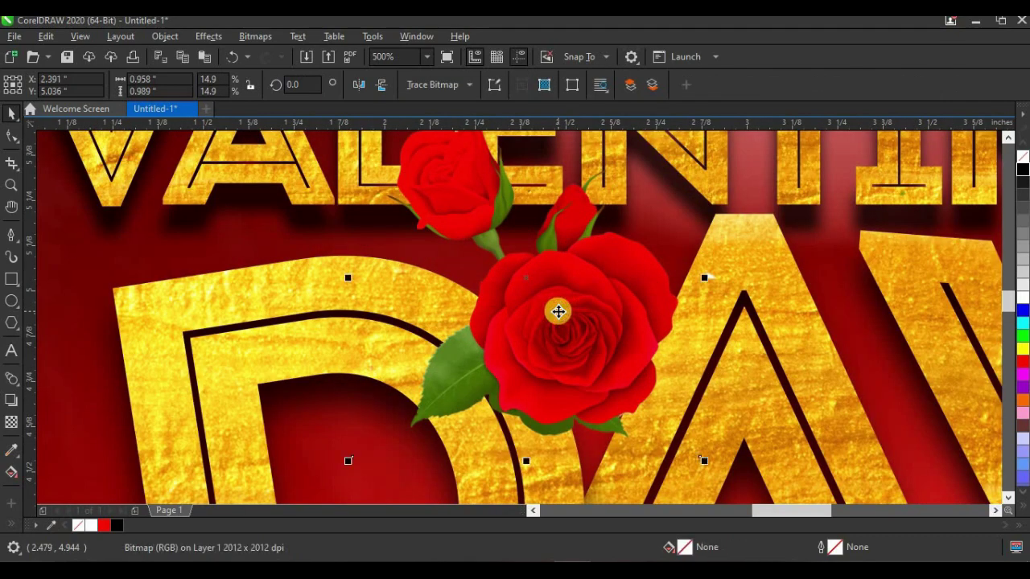
key("ctrl+Page_Down")
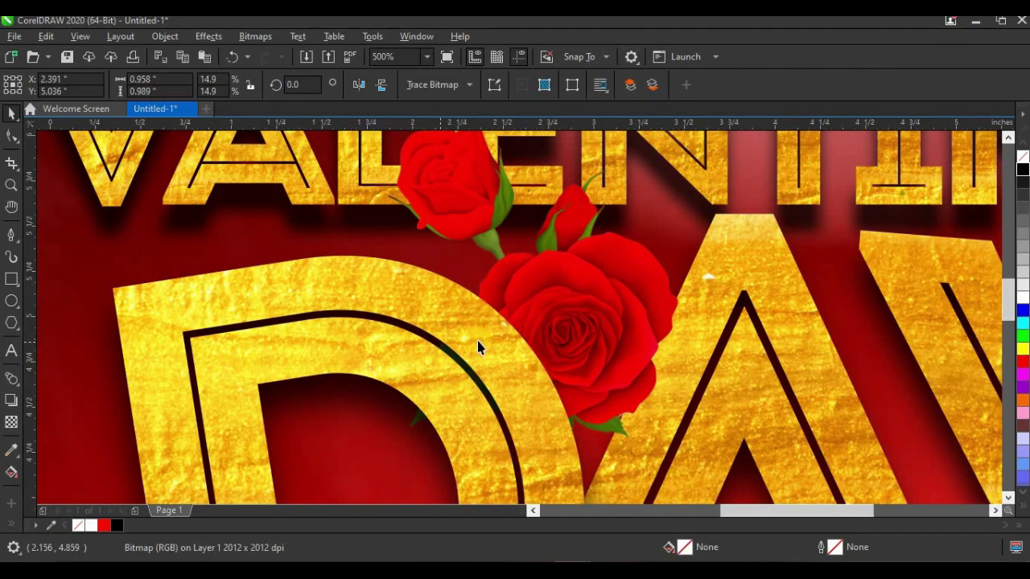
scroll(475, 408, "down", 2)
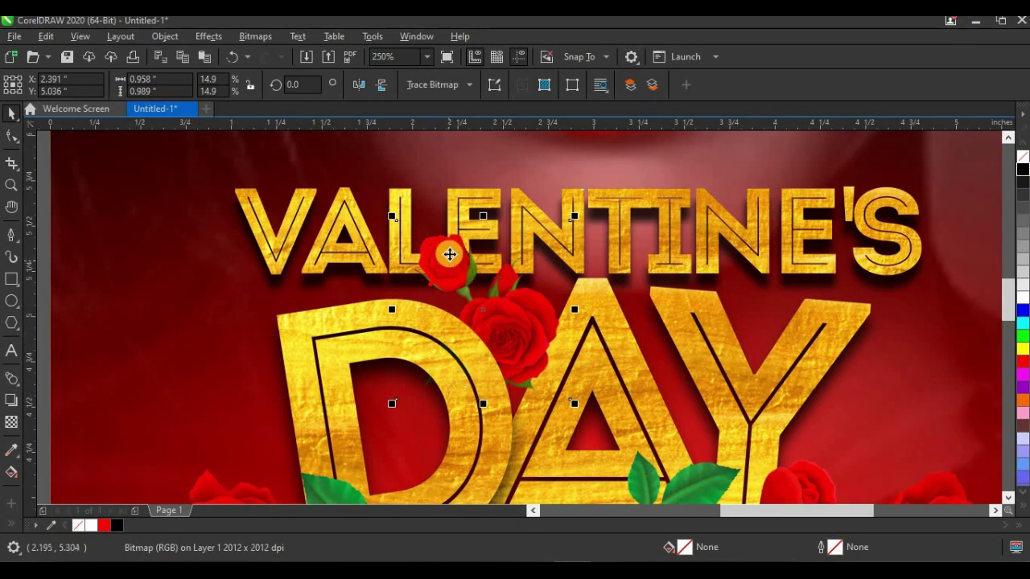
Place the loose rose petal on the flyer just beside the Y of DAY and enlarge it to about 0.37 by 0.33 inches.
scroll(475, 222, "down", 3)
scroll(411, 276, "up", 3)
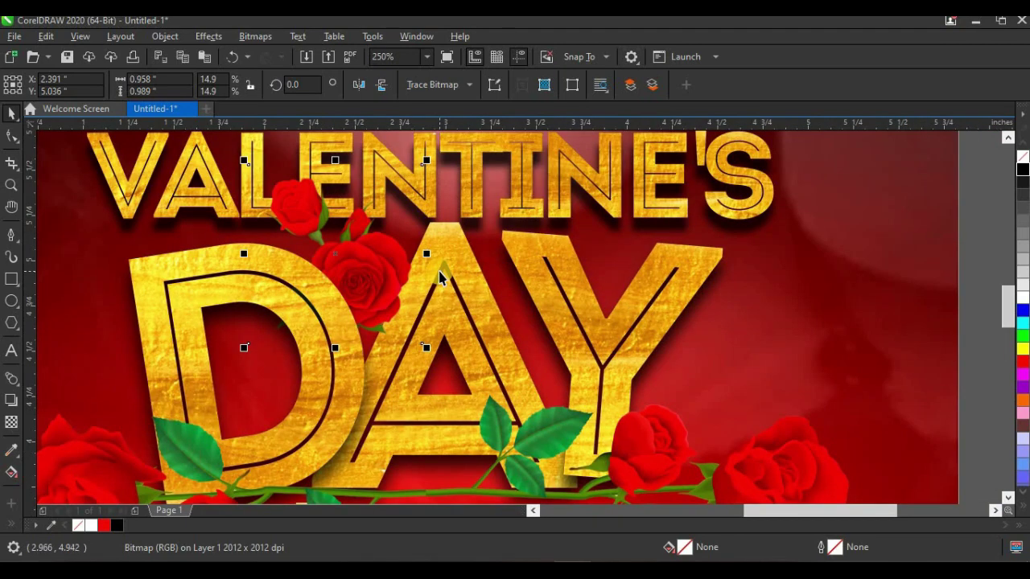
scroll(451, 278, "down", 3)
left_click(628, 256)
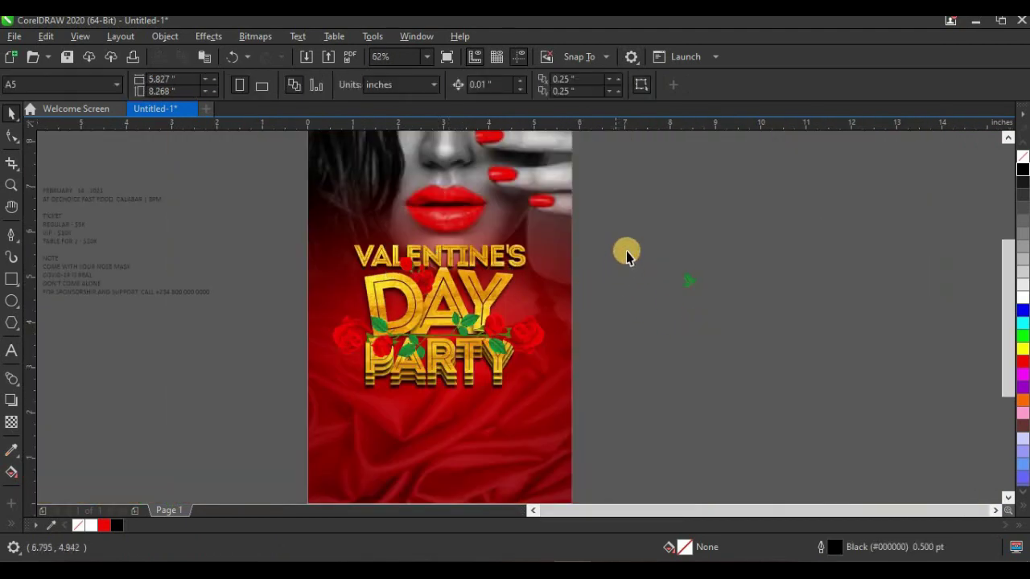
left_click_drag(633, 257, 520, 279)
scroll(520, 279, "up", 4)
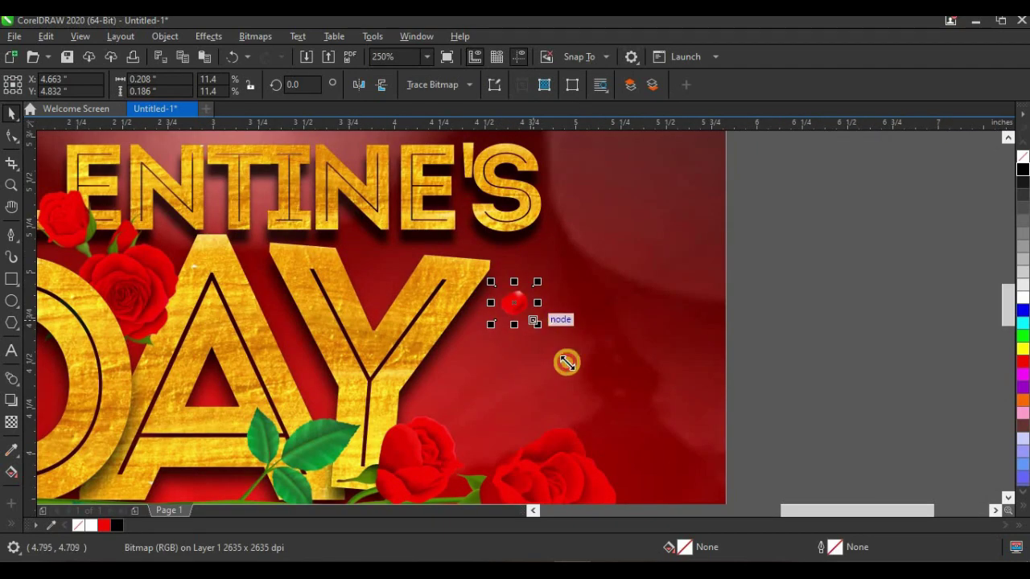
left_click_drag(566, 362, 568, 360)
scroll(587, 318, "down", 4)
Copy the rose petal to the dark area above the V of VALENTINE'S and enlarge the copy.
left_click_drag(571, 322, 420, 221)
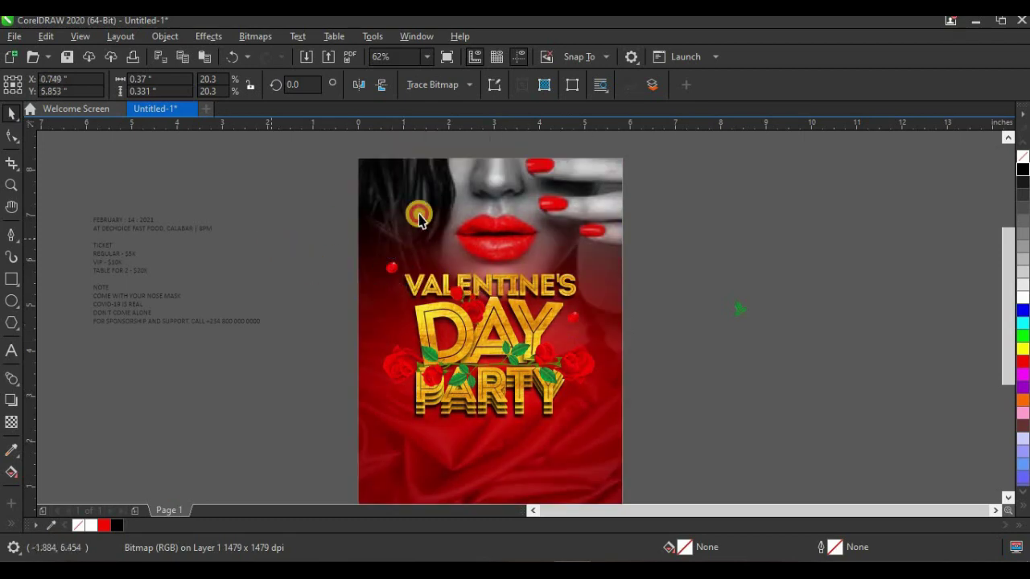
key("Escape")
scroll(400, 256, "up", 2)
left_click(366, 321)
mouse_move(391, 299)
left_mouse_down()
mouse_move(413, 297)
mouse_move(402, 298)
left_mouse_up()
Place the leaf sprig between the lips and the S of VALENTINE'S, mirrored both horizontally and vertically.
scroll(368, 321, "down", 2)
left_click(723, 374)
left_click(712, 362)
left_click_drag(712, 362, 562, 255)
scroll(531, 285, "up", 2)
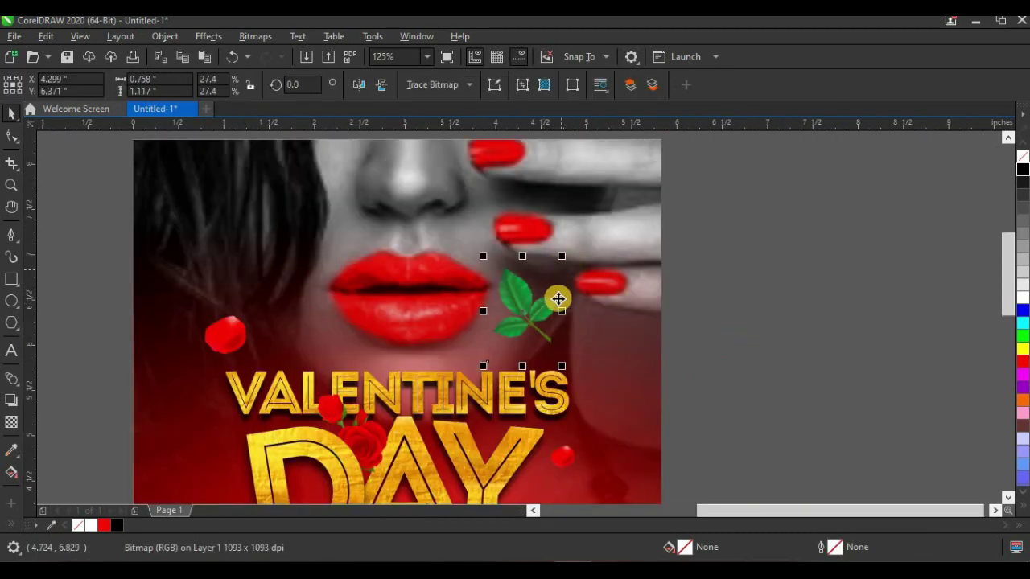
left_click(360, 86)
left_click(383, 85)
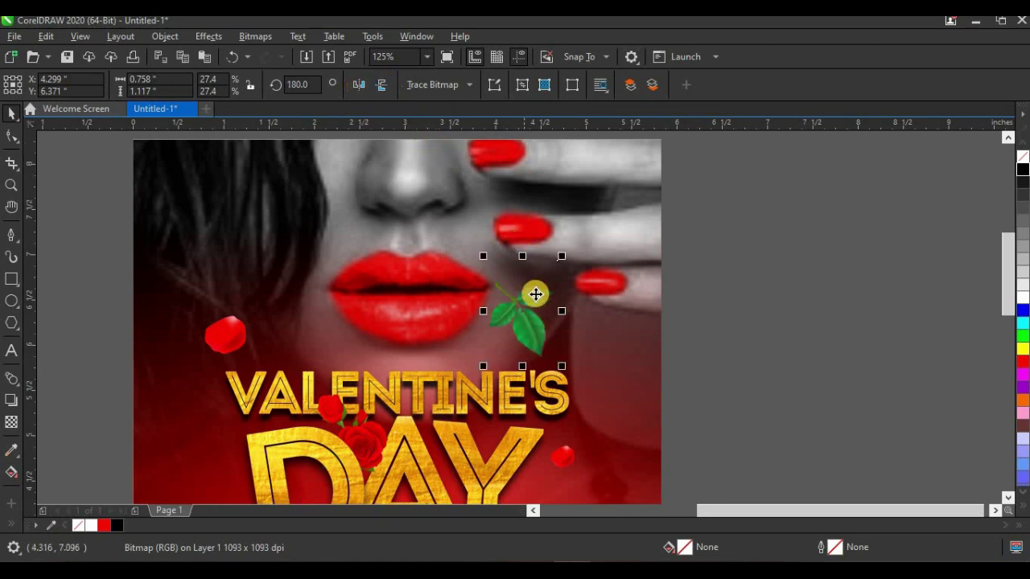
key("ctrl+z")
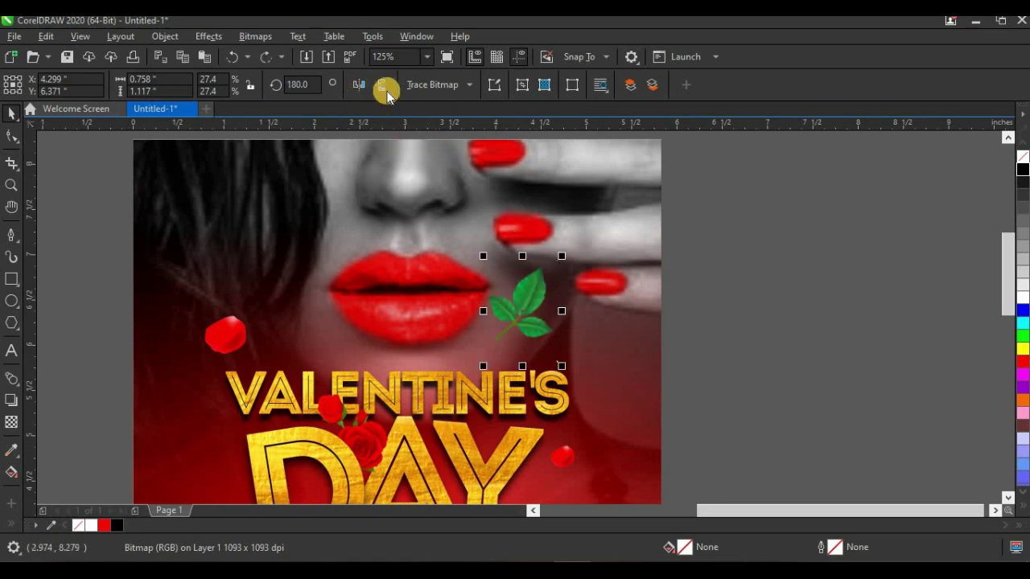
key("ctrl+y")
left_click_drag(534, 323, 551, 323)
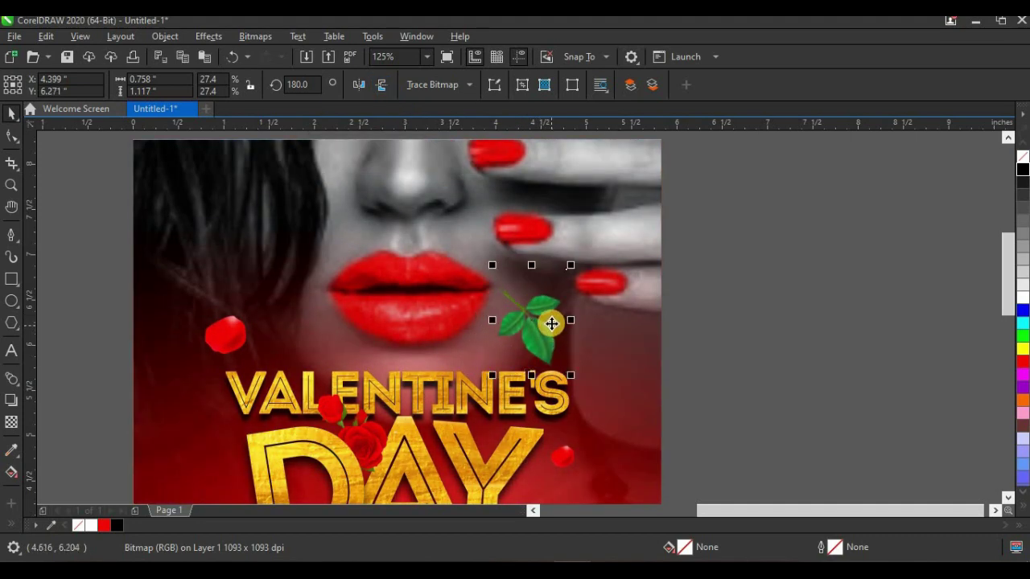
Apply a Motion Blur to the leaf sprig beside the lips with distance 52 and direction 0.
scroll(551, 323, "up", 5)
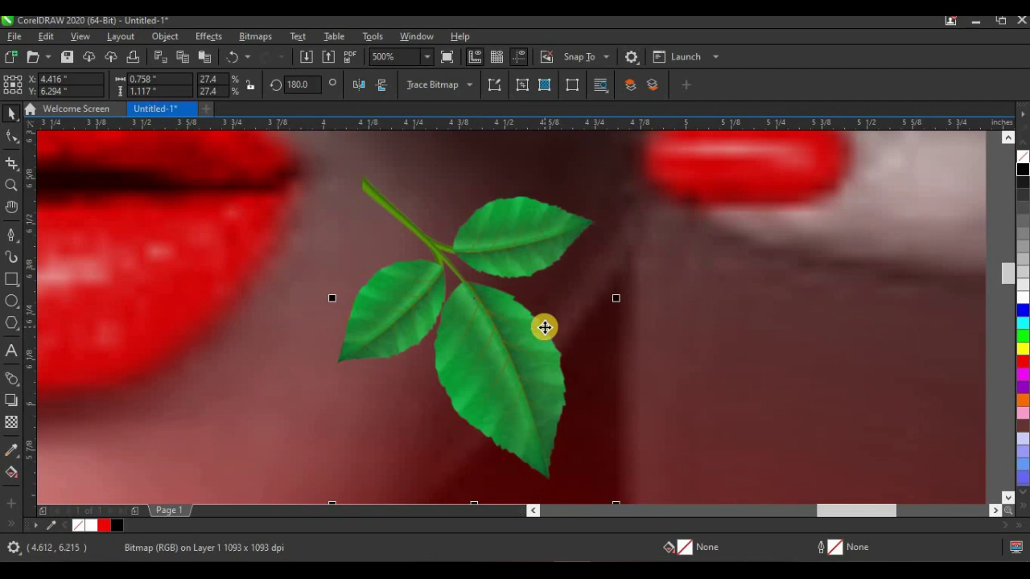
left_click(206, 38)
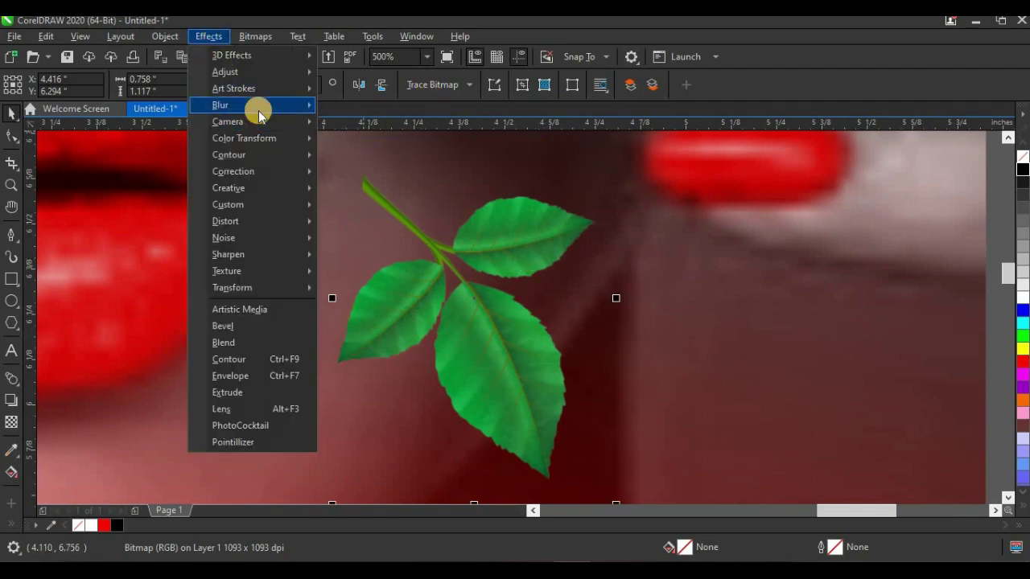
mouse_move(259, 112)
left_click(384, 174)
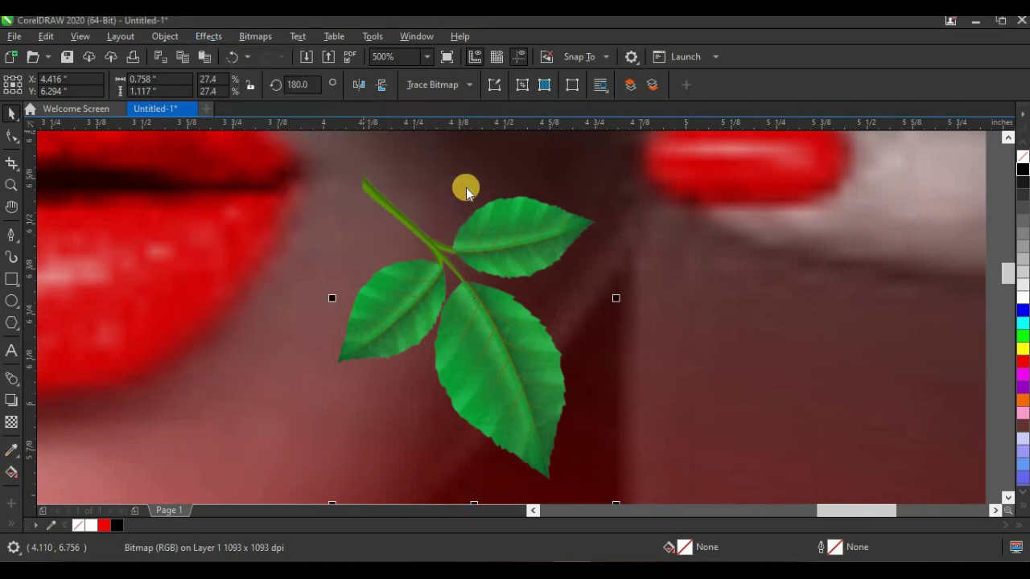
left_click_drag(459, 195, 639, 161)
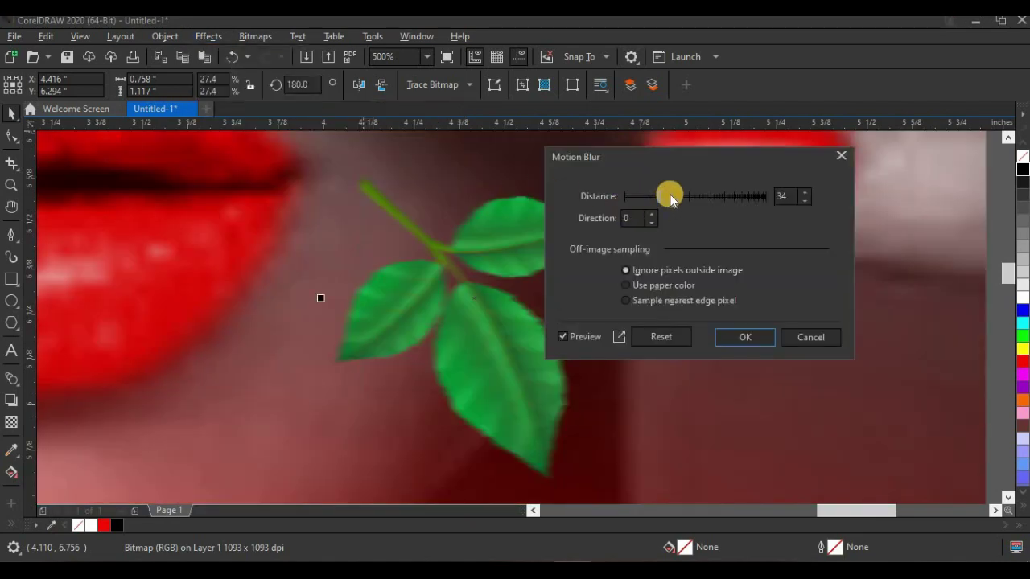
left_click_drag(671, 195, 677, 196)
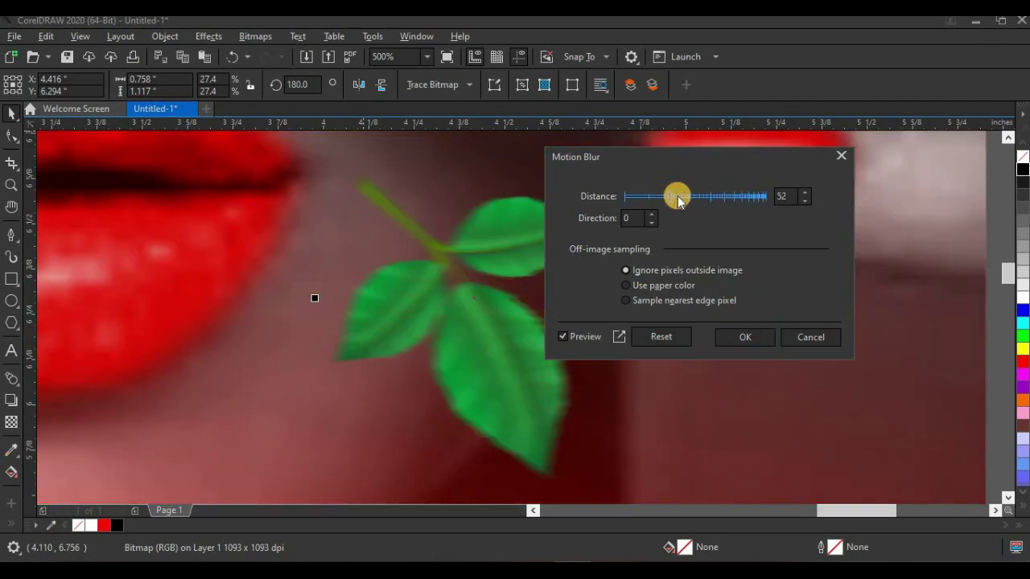
left_click(741, 337)
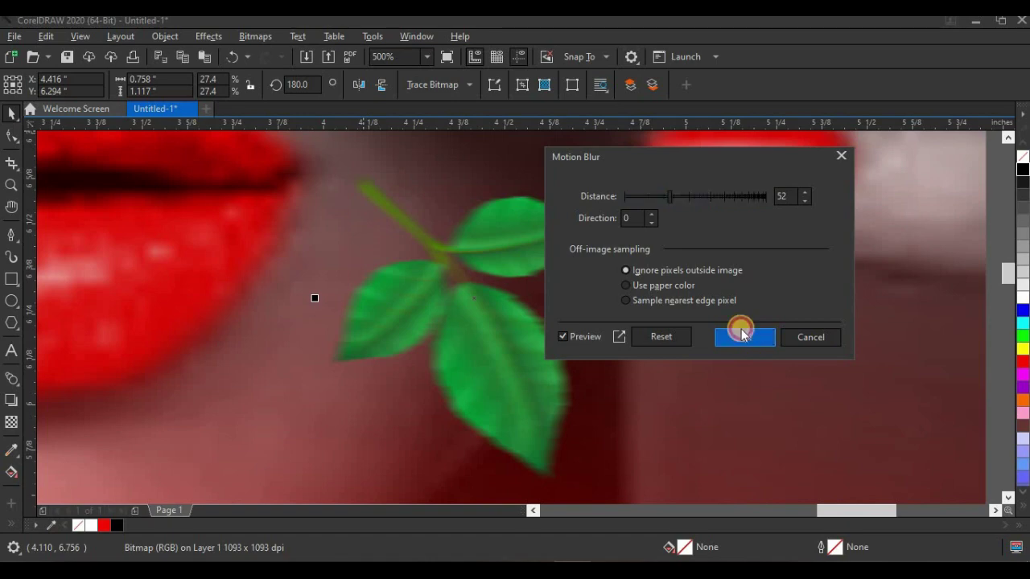
scroll(622, 286, "down", 4)
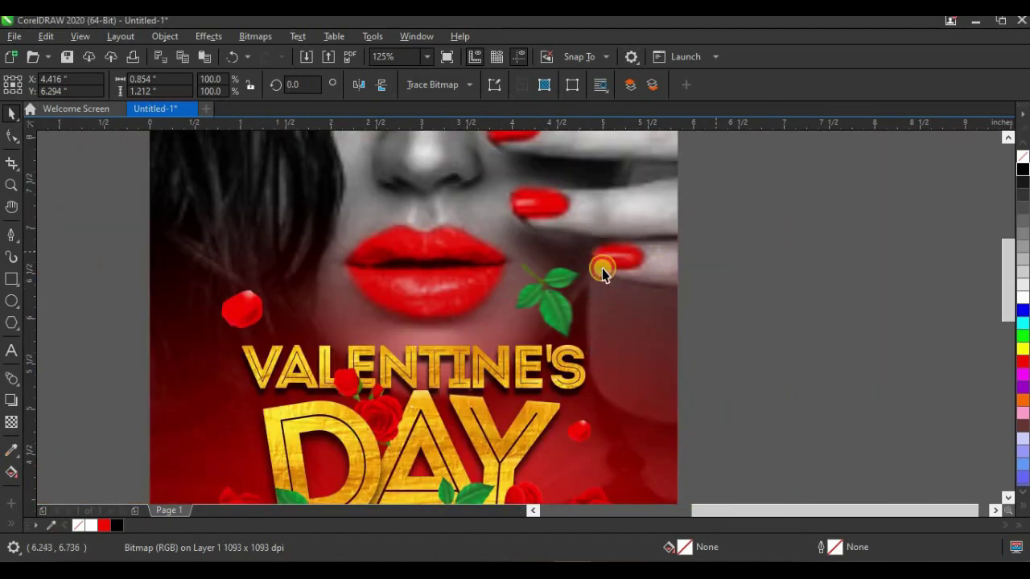
Copy the blurred leaf sprig to the lower outer edge of the P in PARTY and mirror the copy horizontally.
scroll(602, 268, "down", 2)
left_click_drag(477, 415, 436, 453)
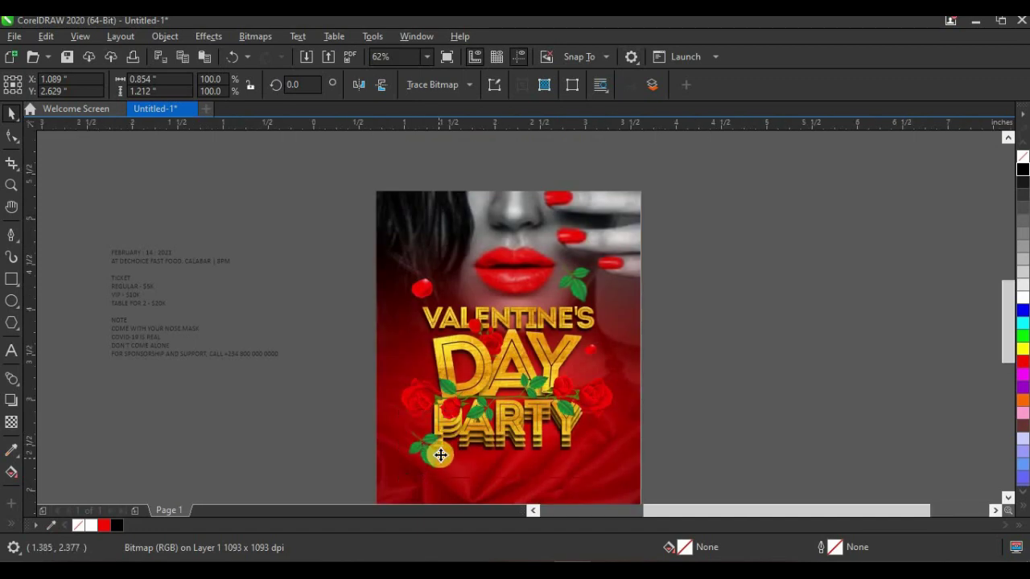
scroll(436, 454, "up", 2)
left_click(359, 86)
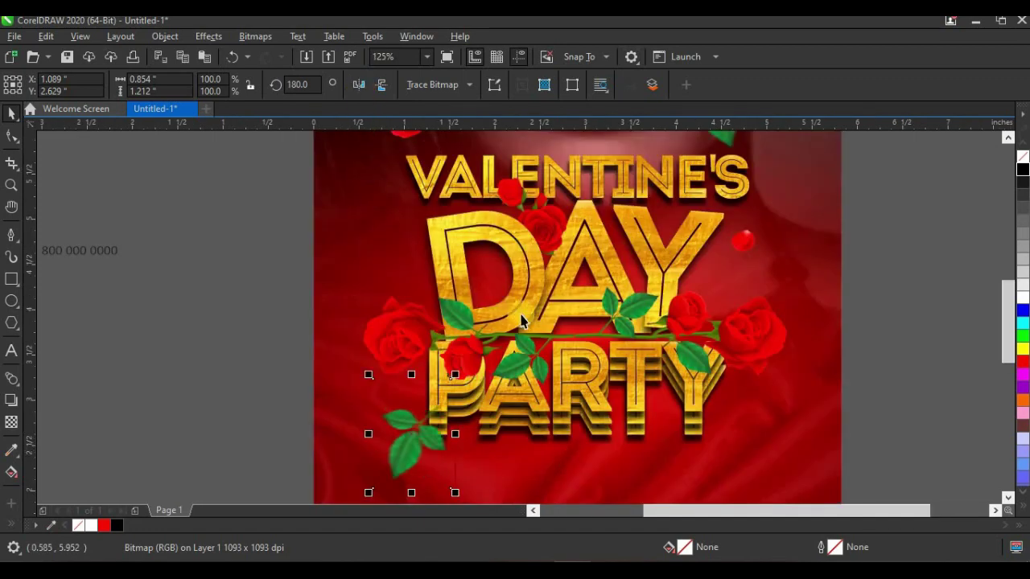
scroll(422, 435, "up", 2)
left_click_drag(429, 428, 430, 424)
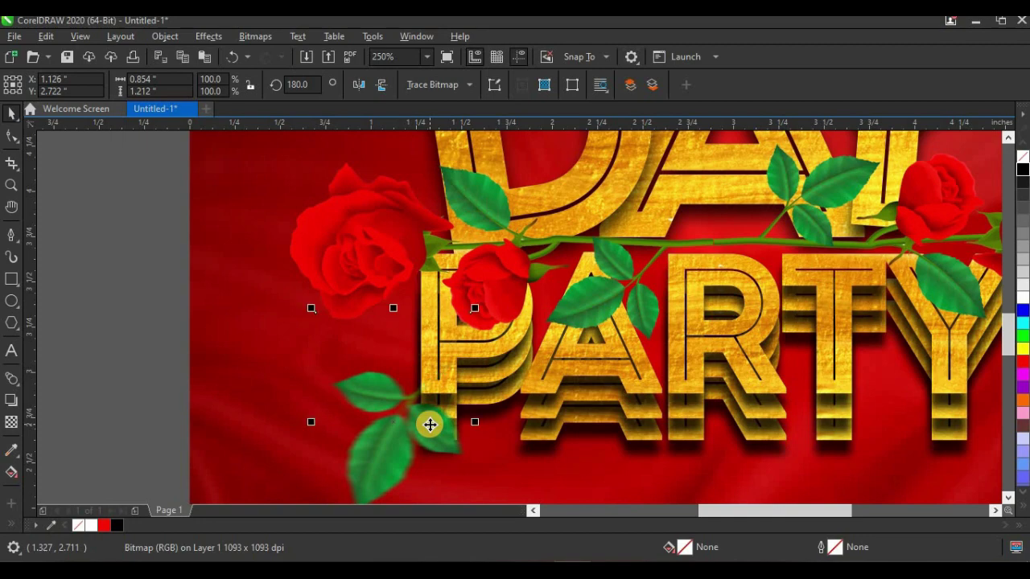
mouse_move(424, 440)
left_mouse_down()
mouse_move(410, 436)
mouse_move(421, 435)
left_mouse_up()
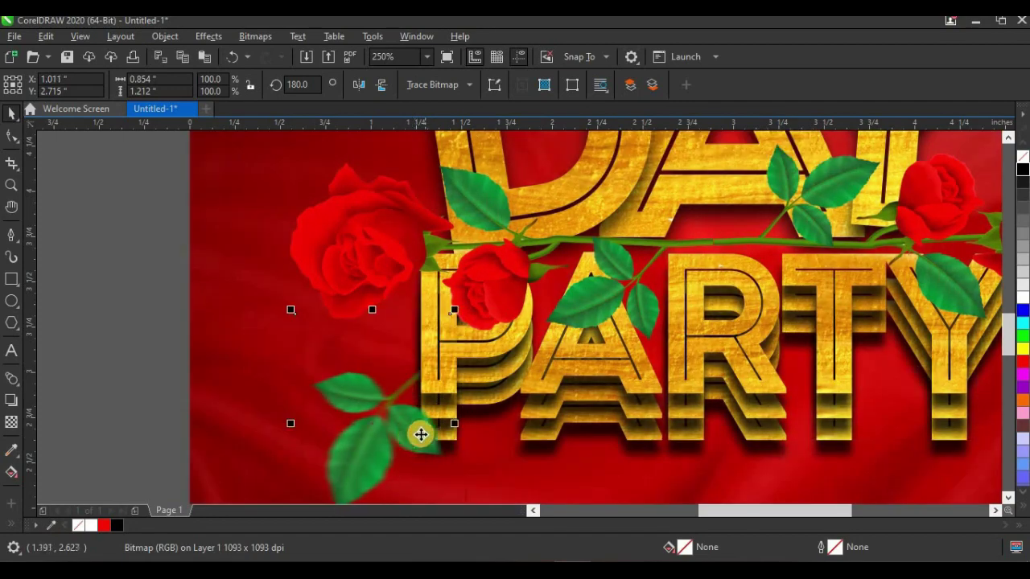
Copy the leaf sprig to the foot of the Y in PARTY, mirror it horizontally and reduce it to about 0.76 by 1.08 inches.
scroll(416, 441, "down", 2)
left_click_drag(678, 441, 748, 450)
left_click(365, 89)
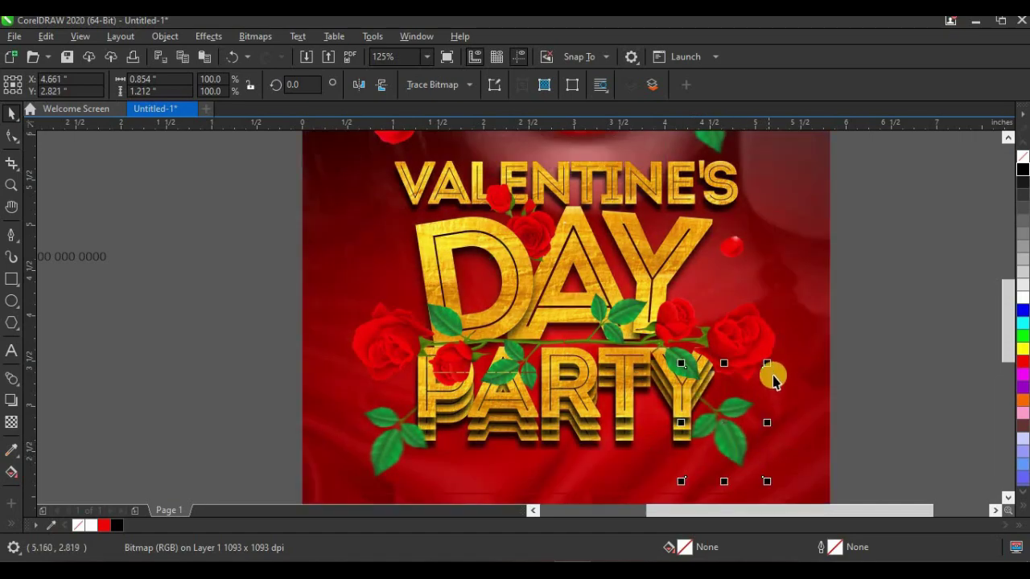
left_click_drag(764, 370, 719, 428)
scroll(718, 426, "up", 2)
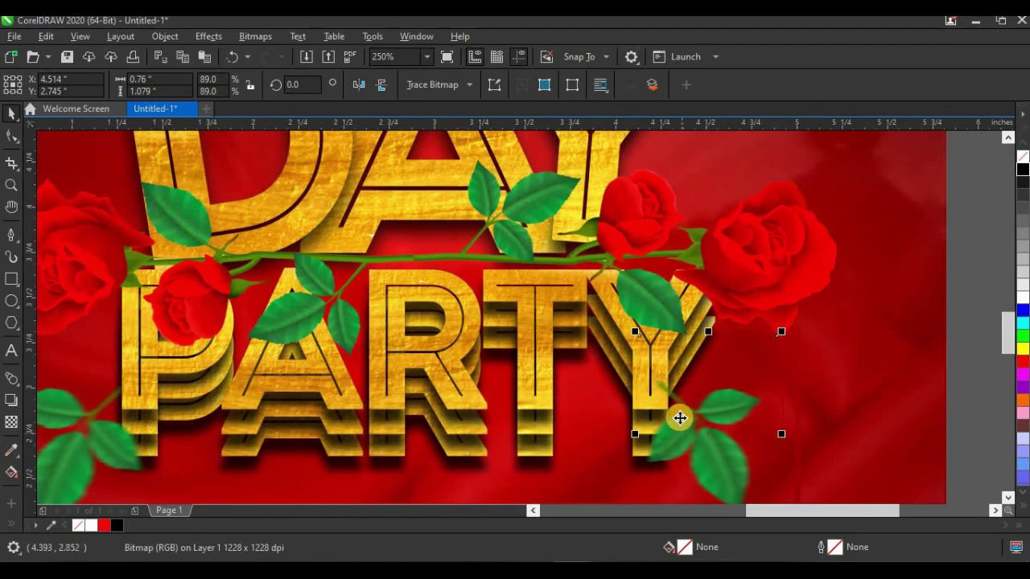
scroll(708, 434, "down", 4)
key("Escape")
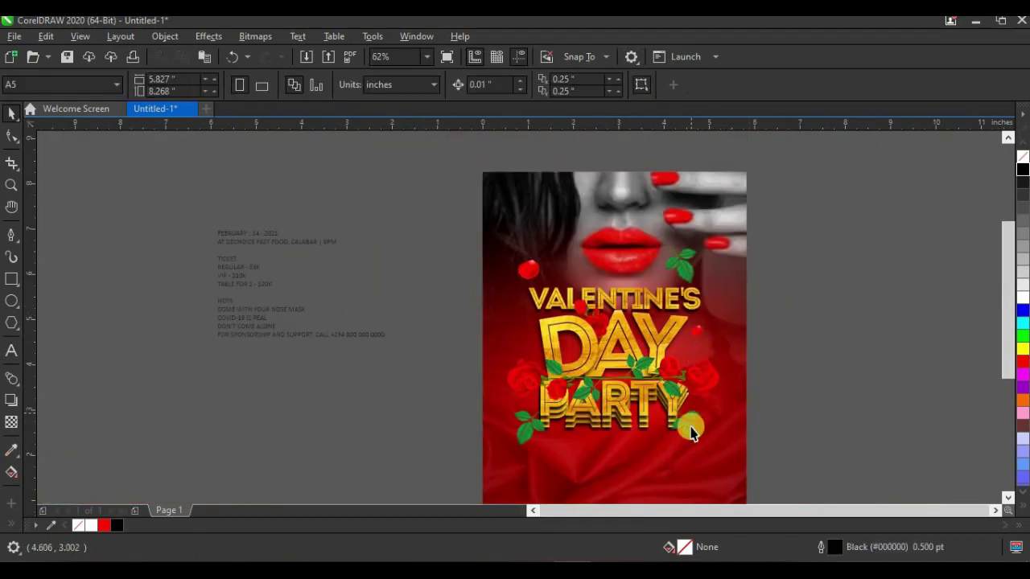
Copy the leaf sprig to the top of the A and L in VALENTINE'S, shrink it to about 0.36 by 0.52 inches and mirror it vertically.
left_click_drag(690, 432, 560, 292)
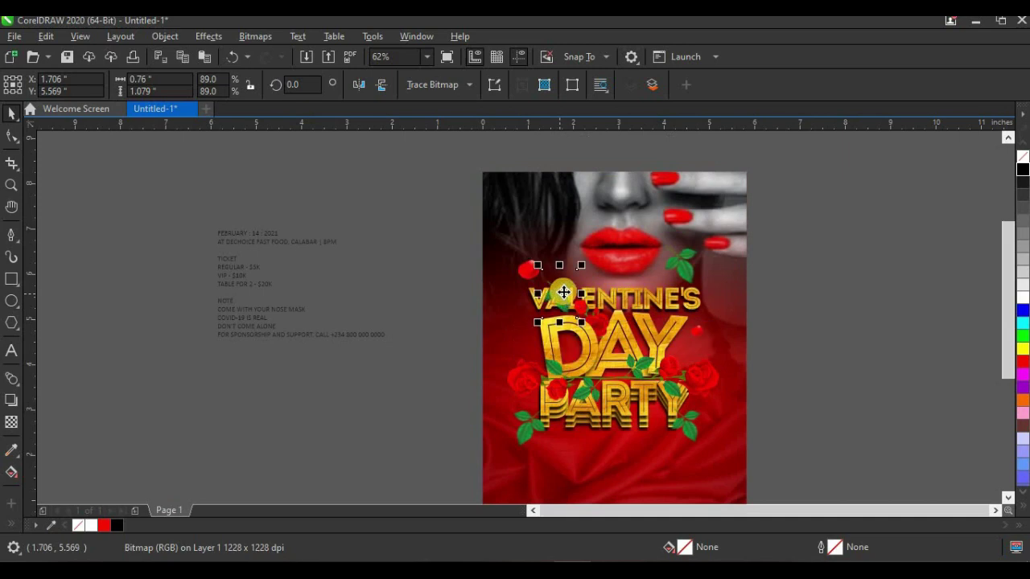
scroll(599, 267, "up", 4)
left_click_drag(622, 200, 614, 241)
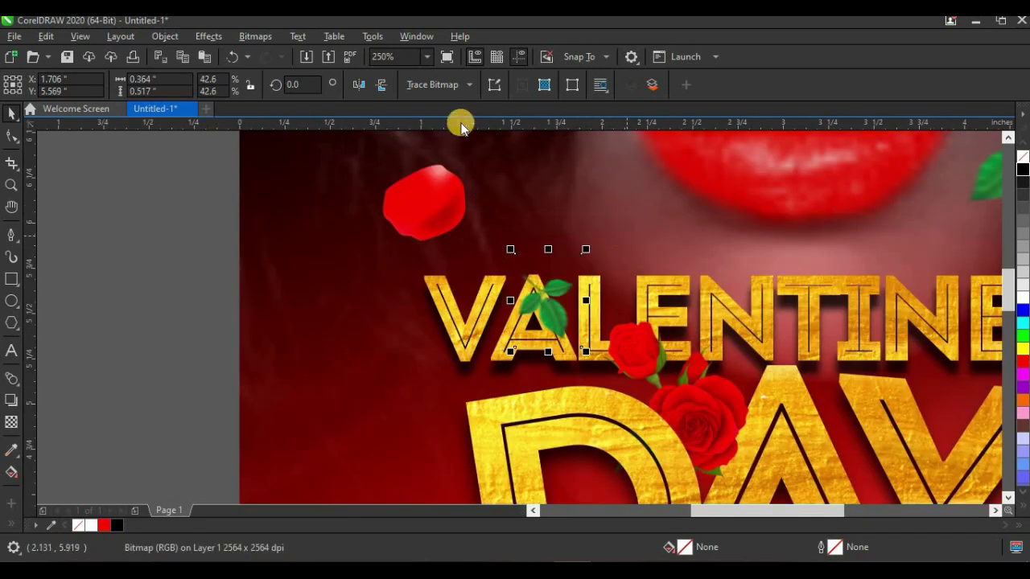
scroll(354, 91, "up", 2)
left_click(386, 88)
left_click_drag(582, 309, 582, 297)
scroll(486, 313, "down", 4)
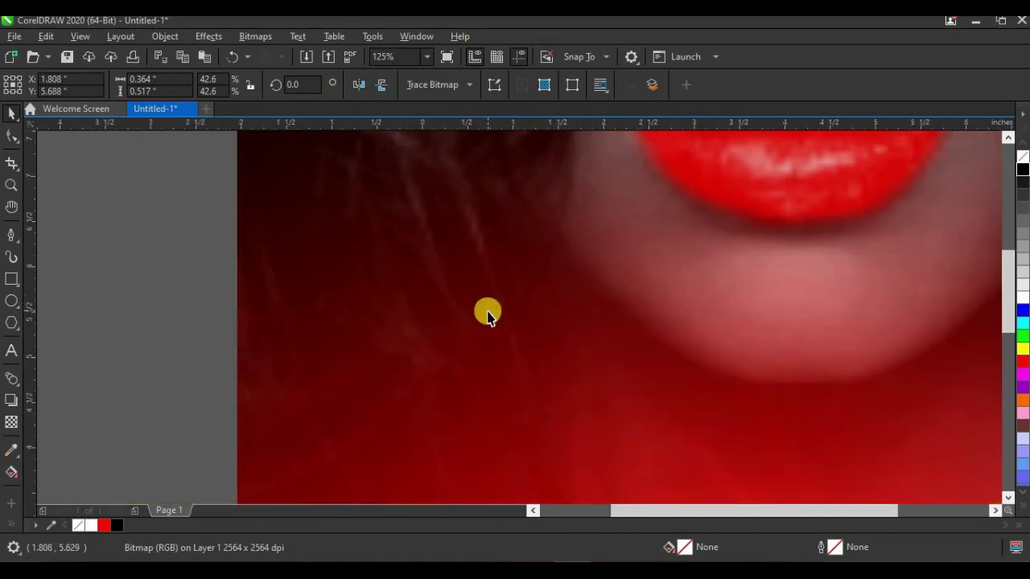
scroll(467, 311, "down", 1)
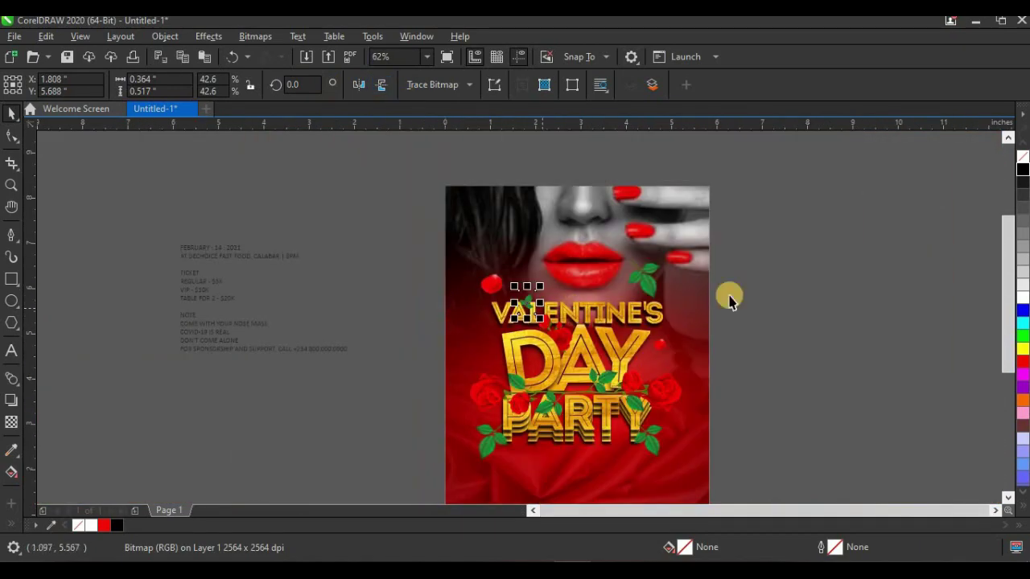
Copy the small leaf sprig to the outer side of the D in DAY and beside the small petal near the Y, mirroring each copy horizontally.
left_click_drag(524, 308, 470, 331)
left_click(805, 287)
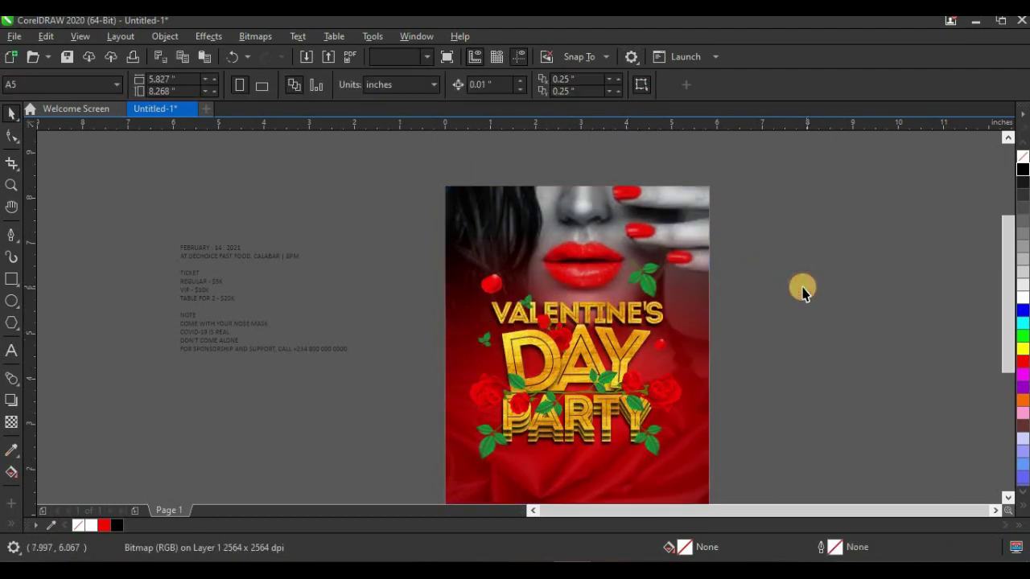
left_click(481, 351)
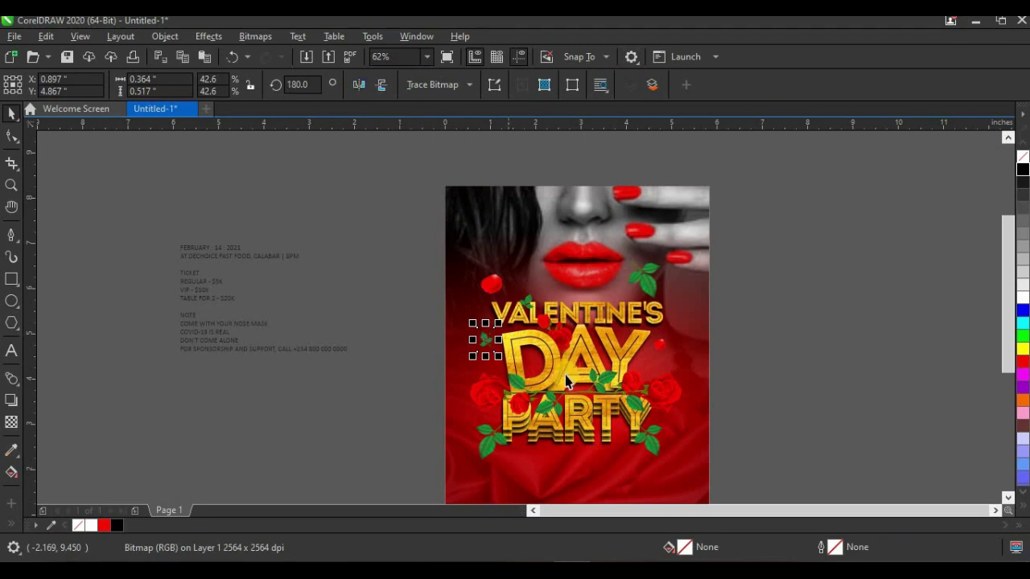
scroll(574, 380, "up", 2)
left_click_drag(403, 316, 784, 341)
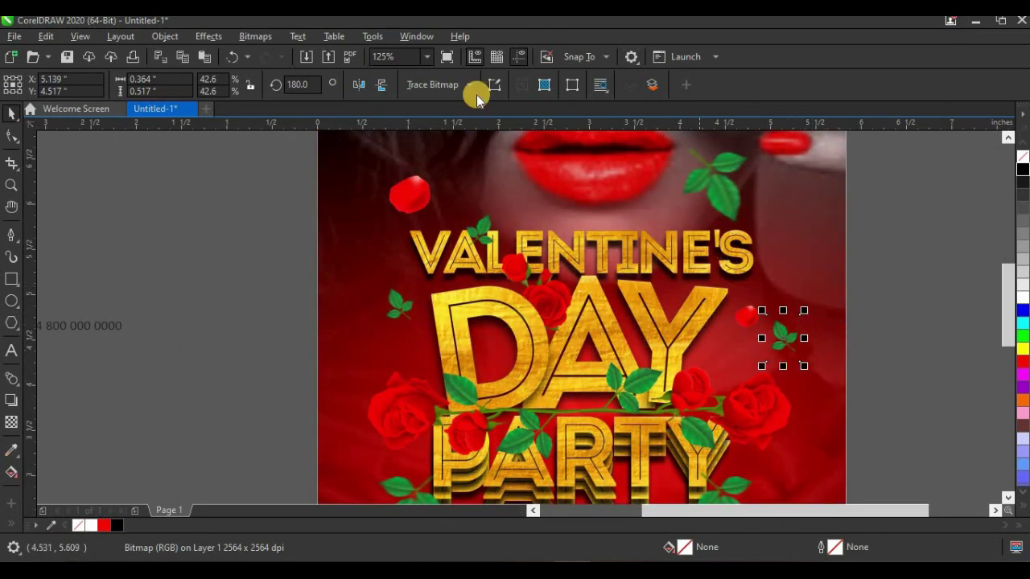
scroll(708, 318, "down", 2)
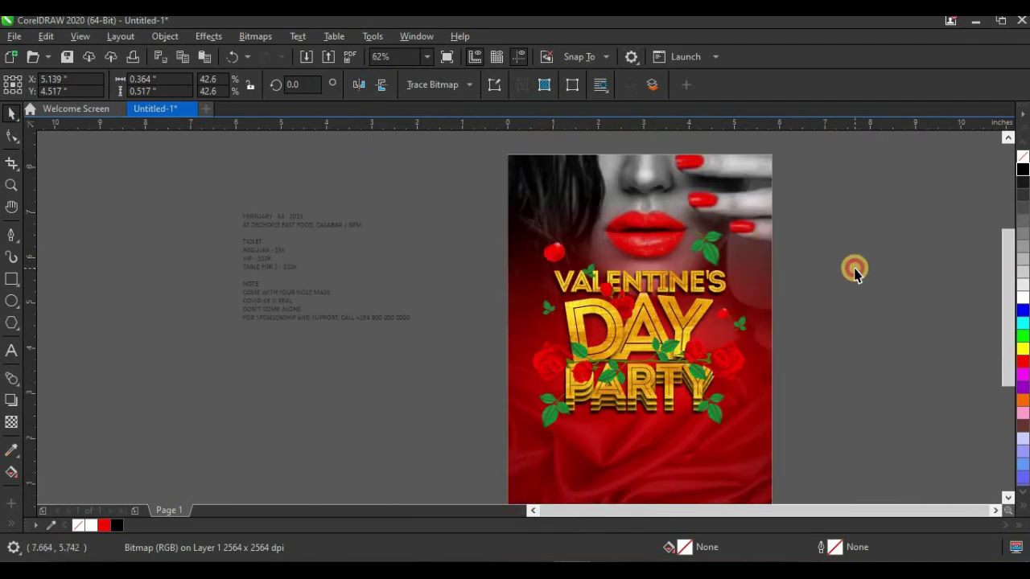
left_click(851, 255)
scroll(692, 238, "down", 2)
scroll(728, 294, "up", 1)
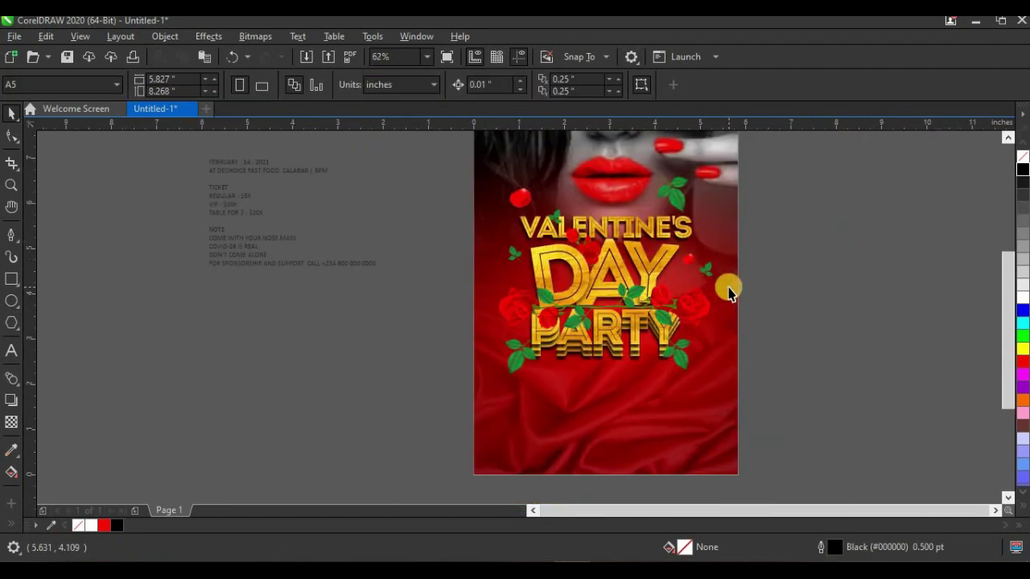
scroll(631, 290, "down", 1)
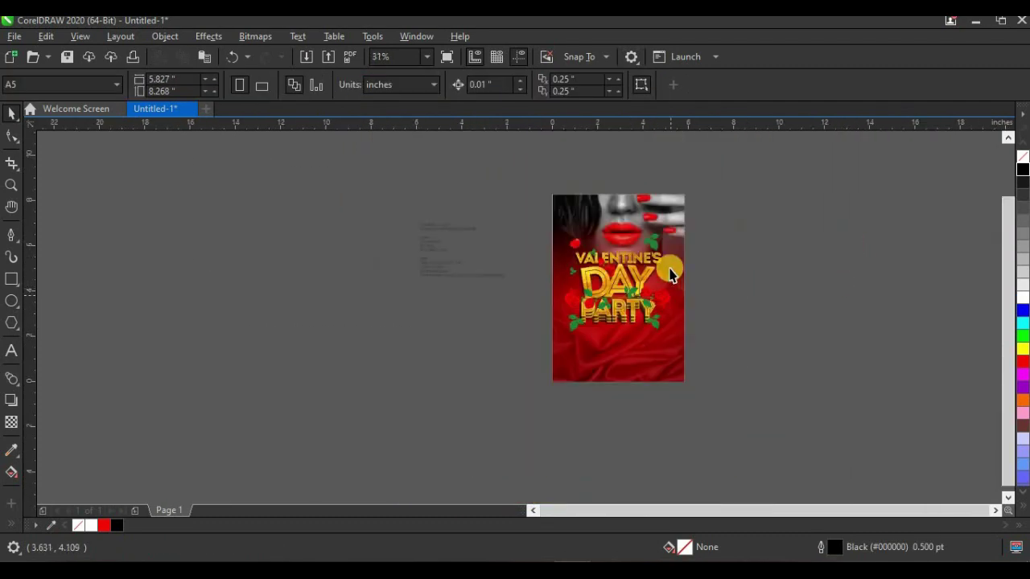
scroll(673, 244, "up", 1)
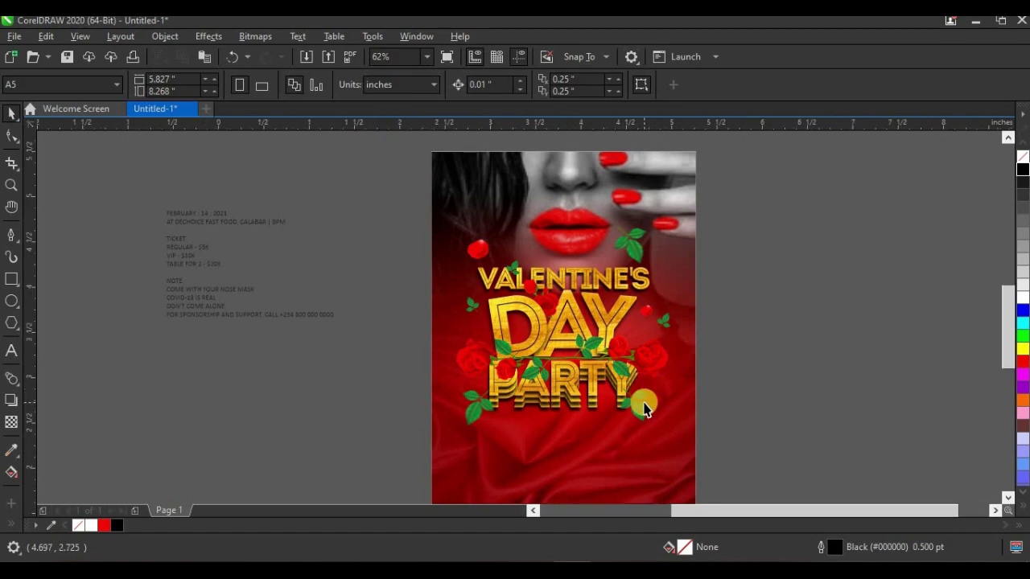
scroll(643, 400, "up", 1)
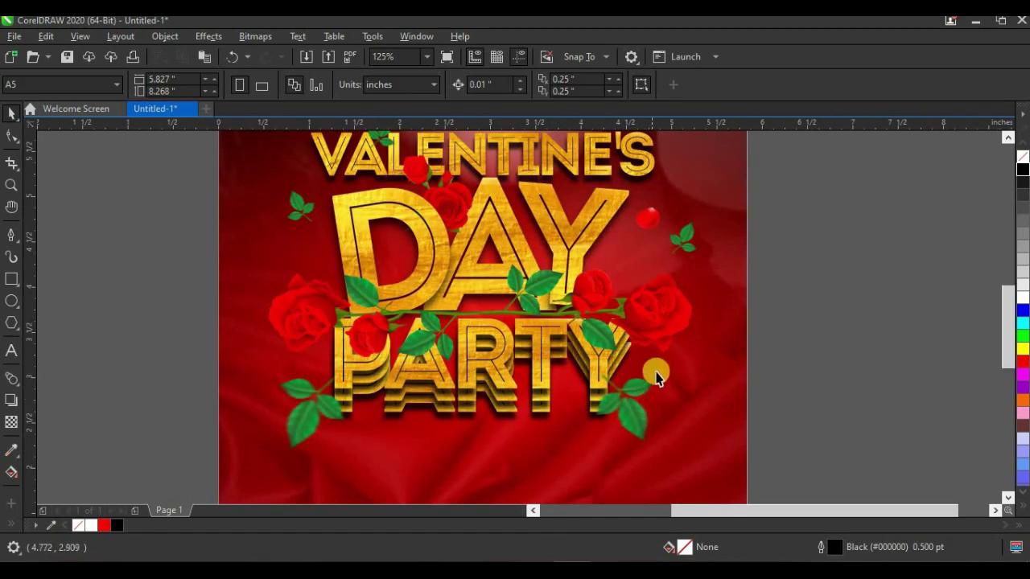
scroll(653, 372, "down", 1)
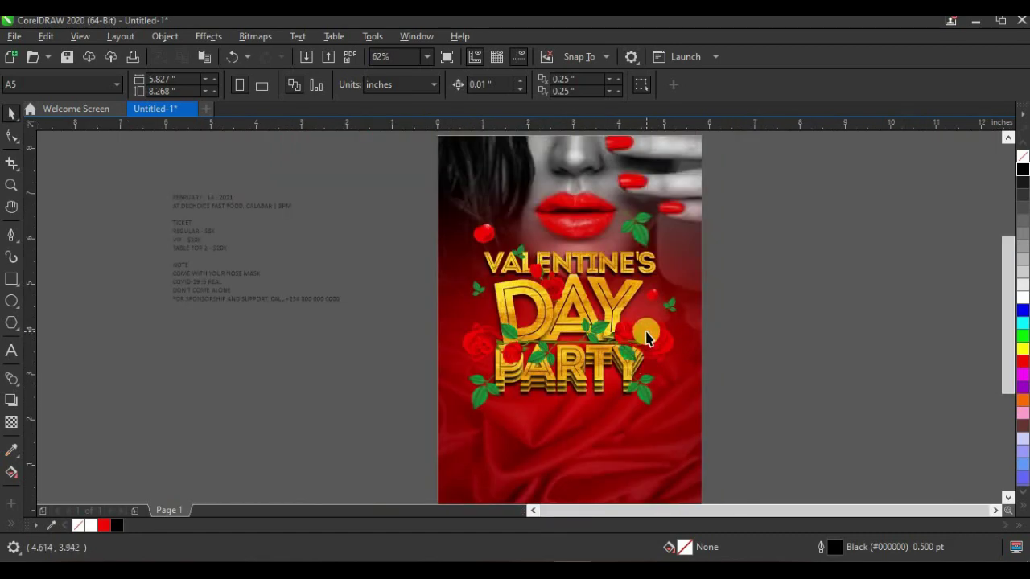
Move the block of event details down beside the lower part of the flyer.
left_click(252, 222)
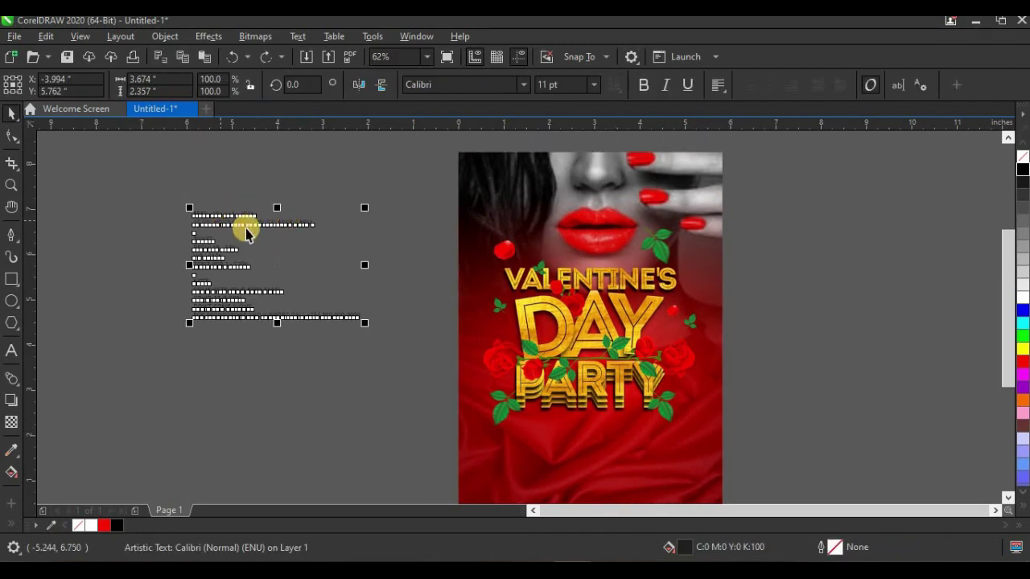
scroll(278, 229, "down", 1)
left_click_drag(273, 251, 338, 363)
scroll(334, 360, "up", 1)
scroll(334, 360, "up", 1)
Cut the date and venue lines from the details block and paste them as new text on the flyer below PARTY.
double_click(448, 333)
left_click_drag(448, 333, 168, 303)
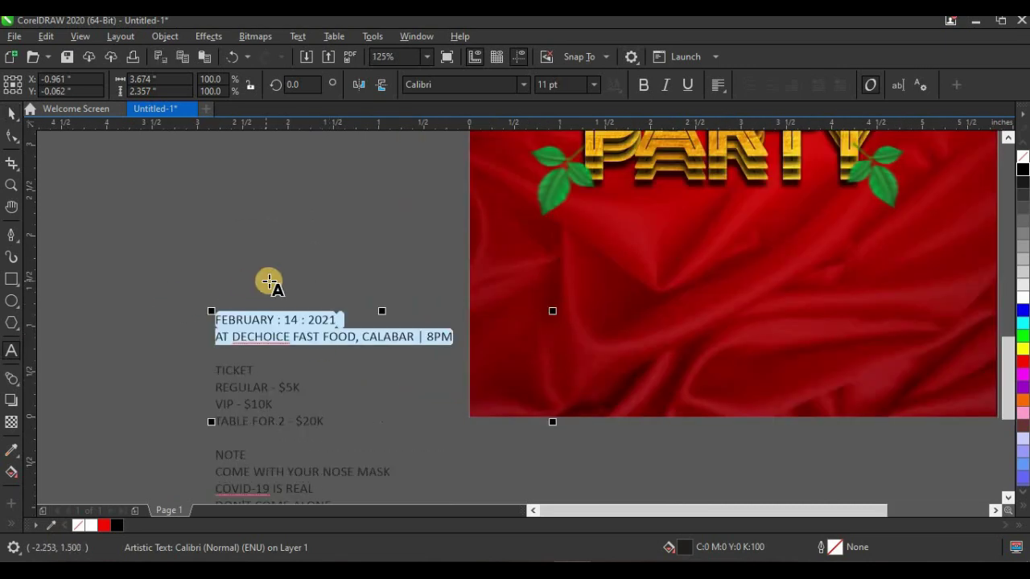
key("ctrl+x")
left_click(642, 277)
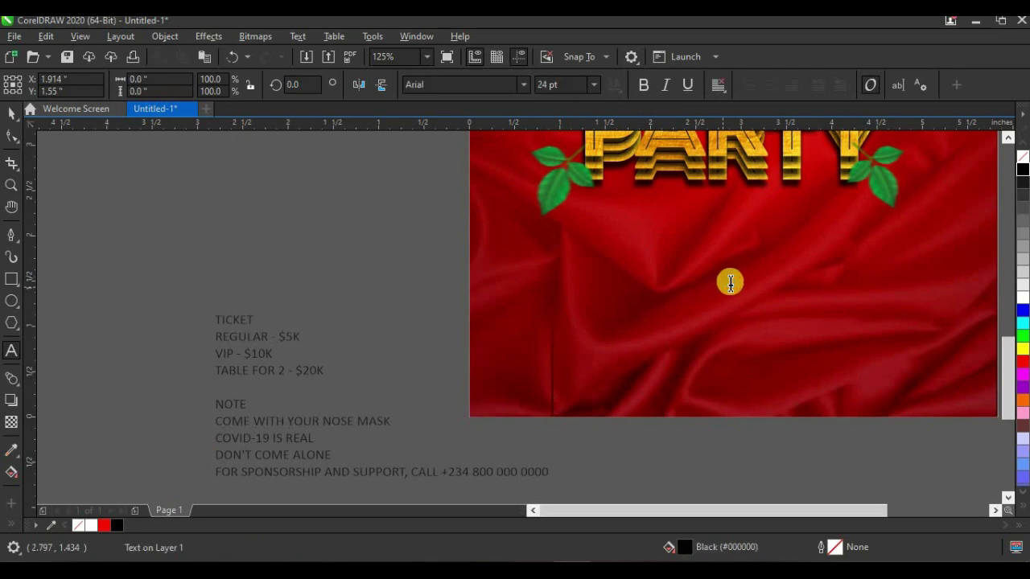
key("ctrl+v")
Set the pasted date and venue text to Helvetica and break it apart into separate lines.
left_click(438, 83)
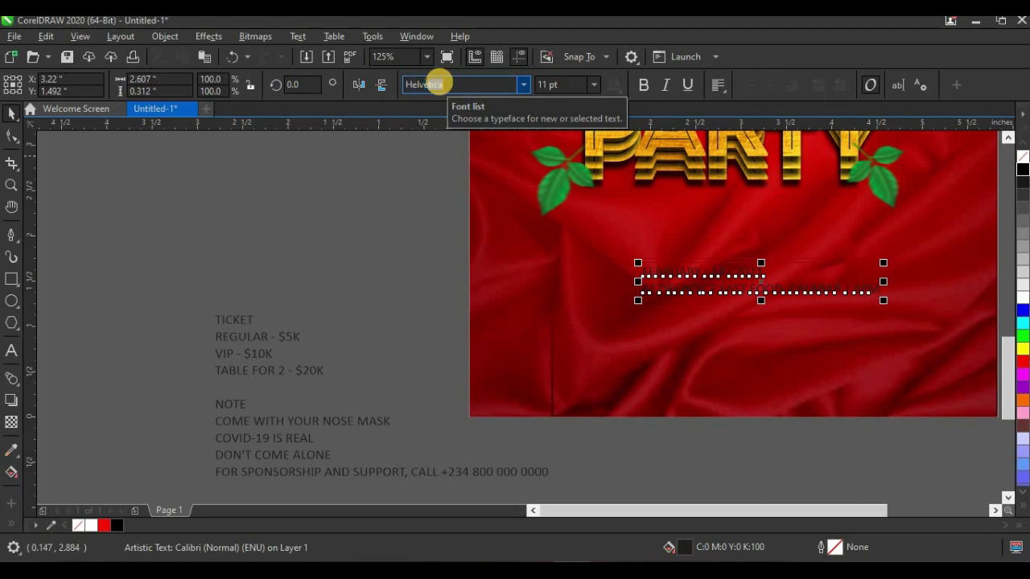
type("Helvetica")
key("Return")
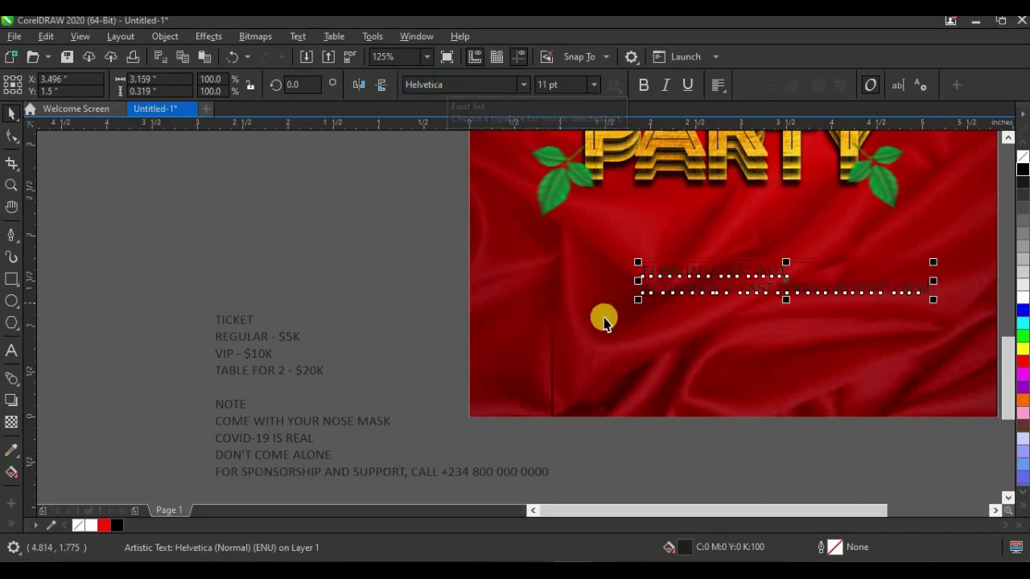
scroll(805, 307, "down", 2)
scroll(817, 304, "up", 2)
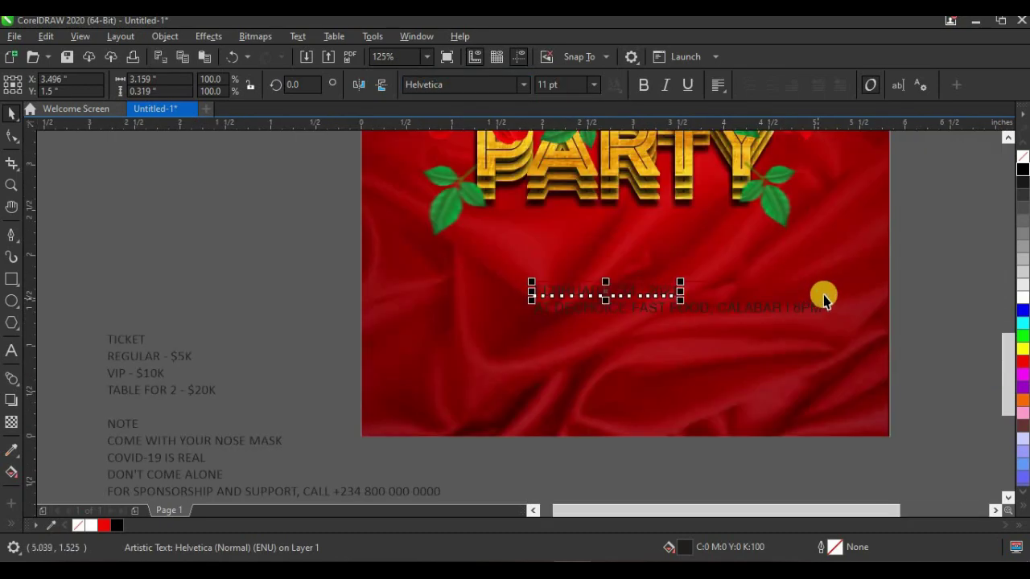
Make the FEBRUARY : 14 : 2021 line bold and fill it white.
scroll(668, 241, "up", 2)
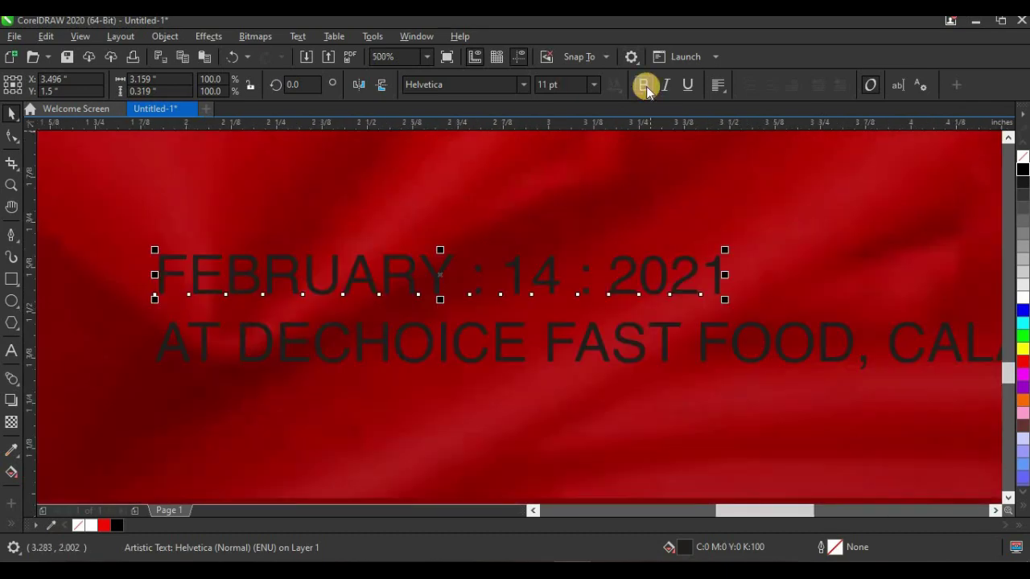
left_click(646, 86)
left_click(1022, 297)
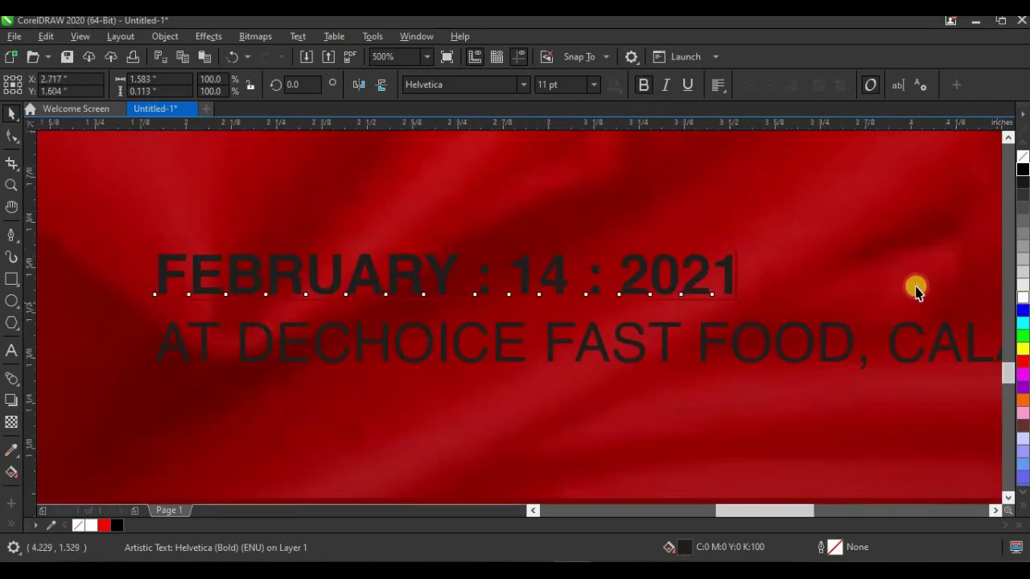
Set the date line to 18 pt, place it just below PARTY and centre it horizontally on the background.
scroll(493, 336, "down", 2)
left_click_drag(556, 306, 701, 276)
left_click(593, 85)
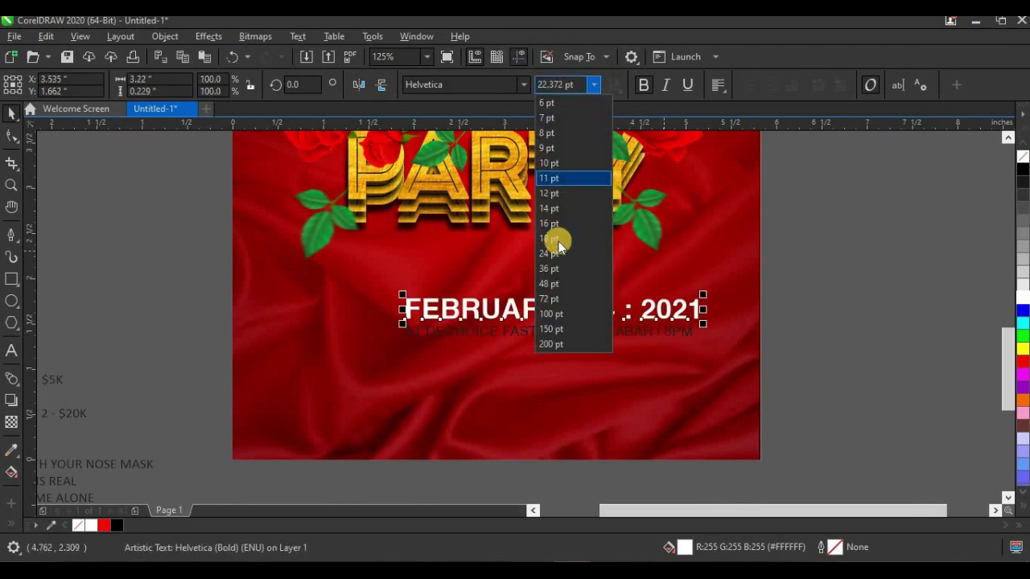
left_click(555, 239)
left_click_drag(572, 315, 552, 280)
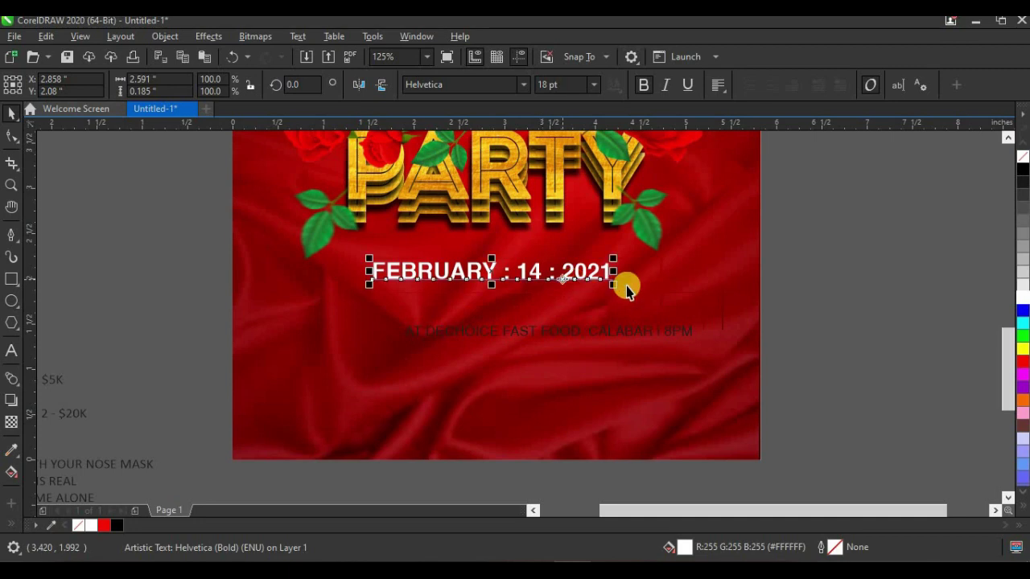
left_click(708, 286, "shift")
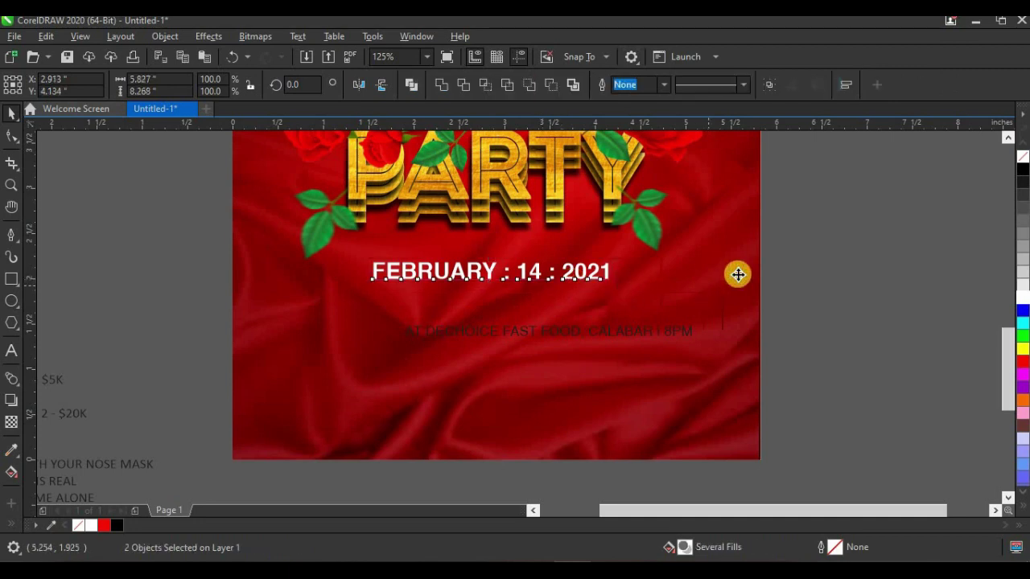
key("c")
key("Escape")
Place the venue line directly below the date, fill it white and set it to 12 pt.
left_click(649, 340)
left_click_drag(623, 335, 568, 297)
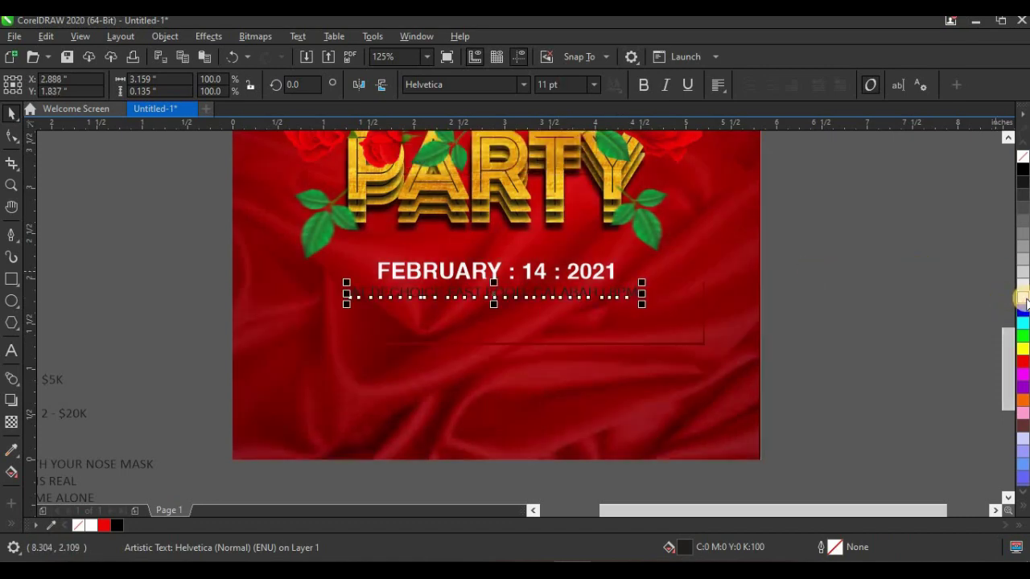
left_click(1021, 298)
scroll(592, 297, "up", 1)
left_click(576, 87)
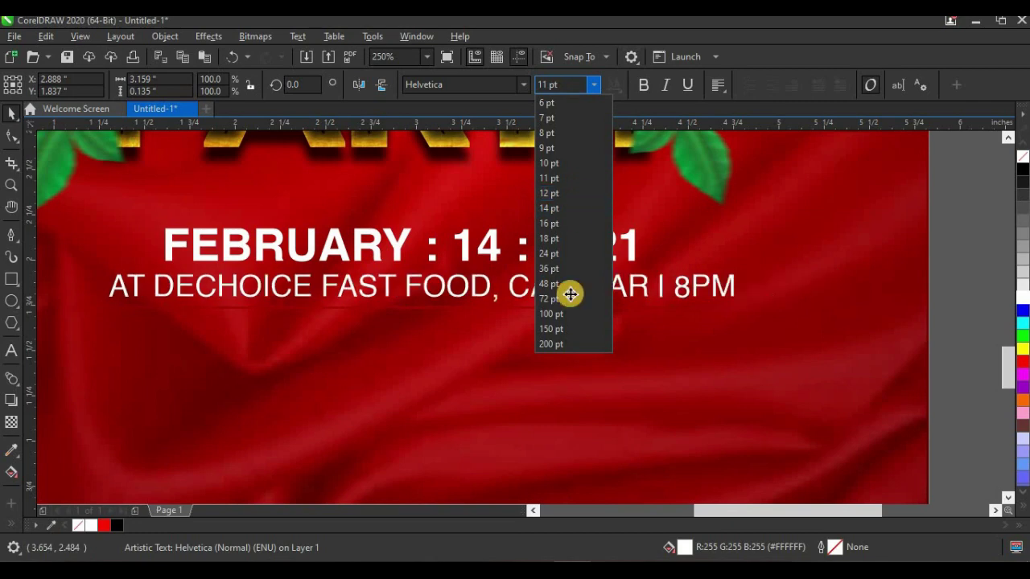
left_click(555, 193)
left_click_drag(564, 293, 641, 298)
Make 8PM in the venue line bold yellow and colour the vertical divider before it yellow.
double_click(662, 299)
left_click(1019, 350)
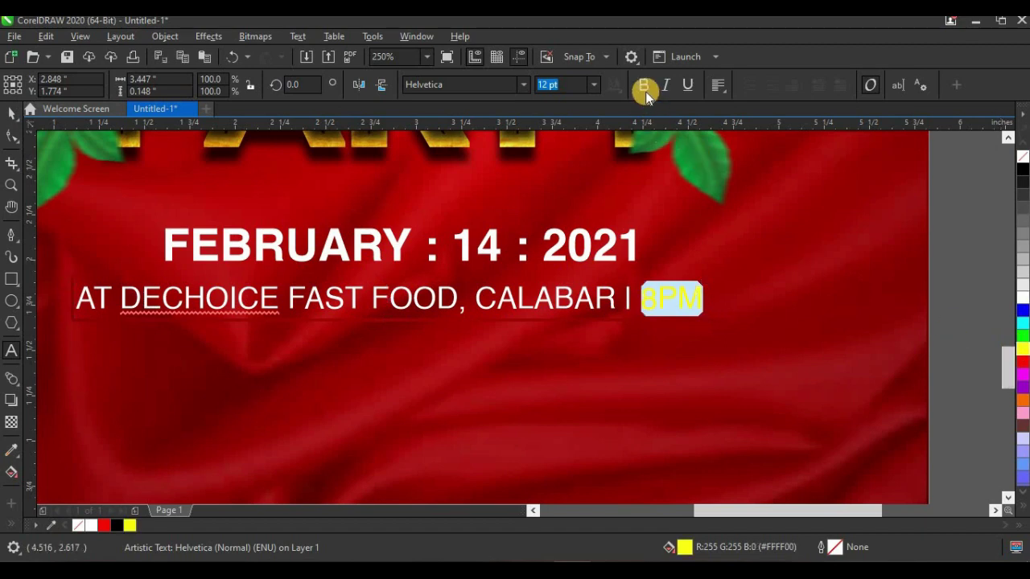
double_click(628, 298)
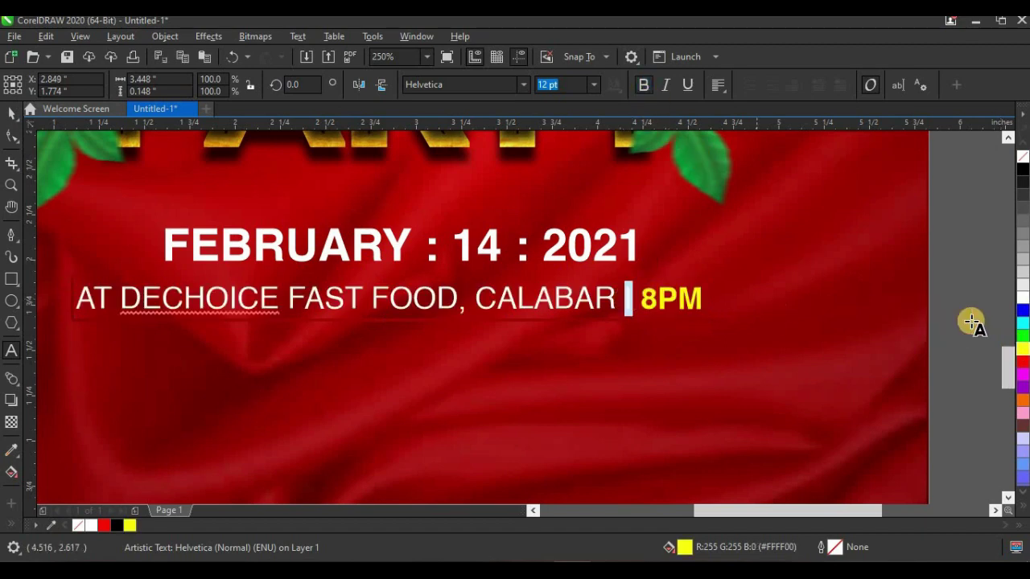
left_click(1022, 348)
Centre the venue line horizontally on the flyer background.
left_click(12, 112)
left_click(443, 384, "shift")
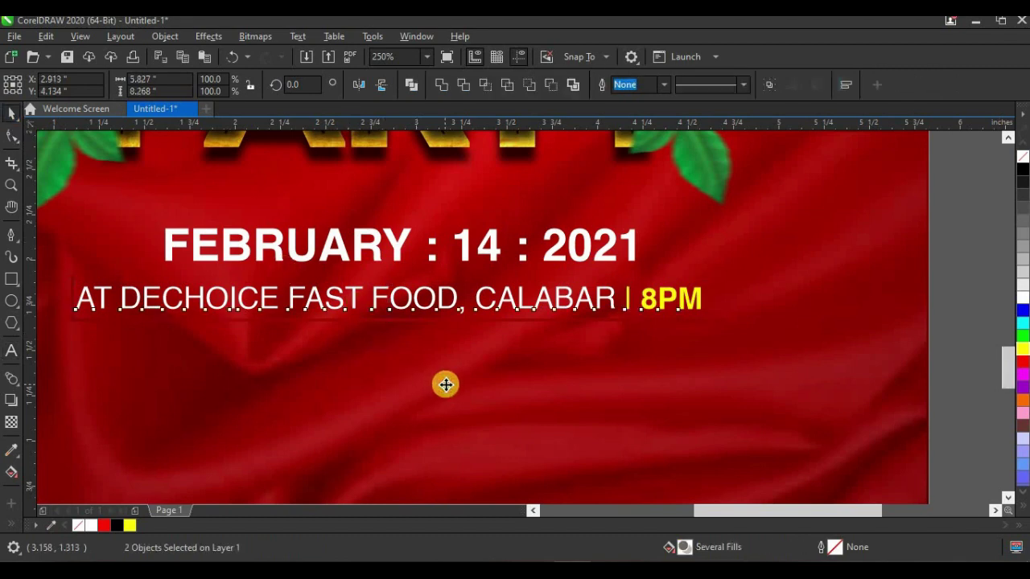
scroll(731, 299, "down", 4)
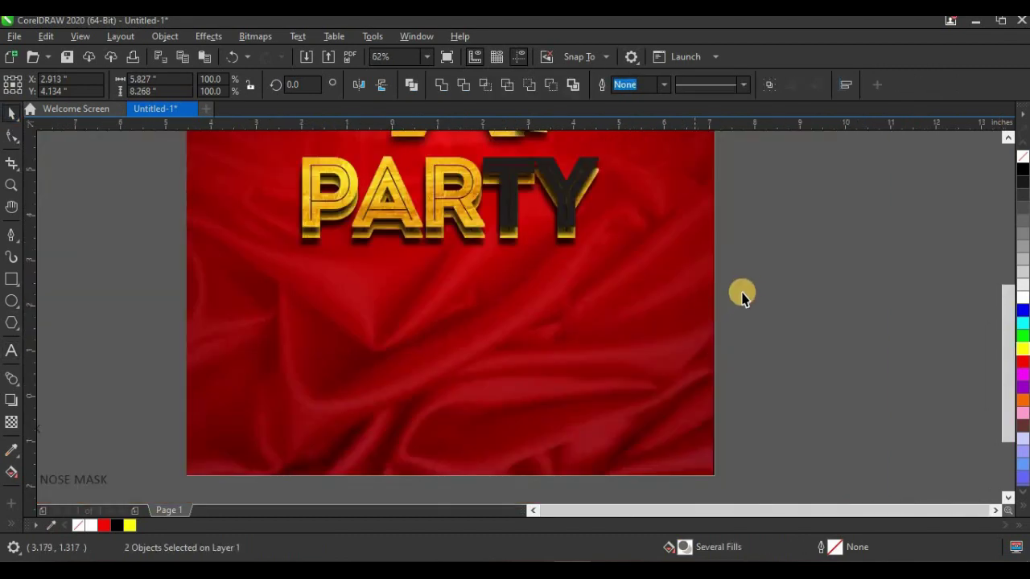
Cut the TICKET heading and its three price lines from the details block and paste them on the flyer below the venue.
scroll(276, 363, "up", 2)
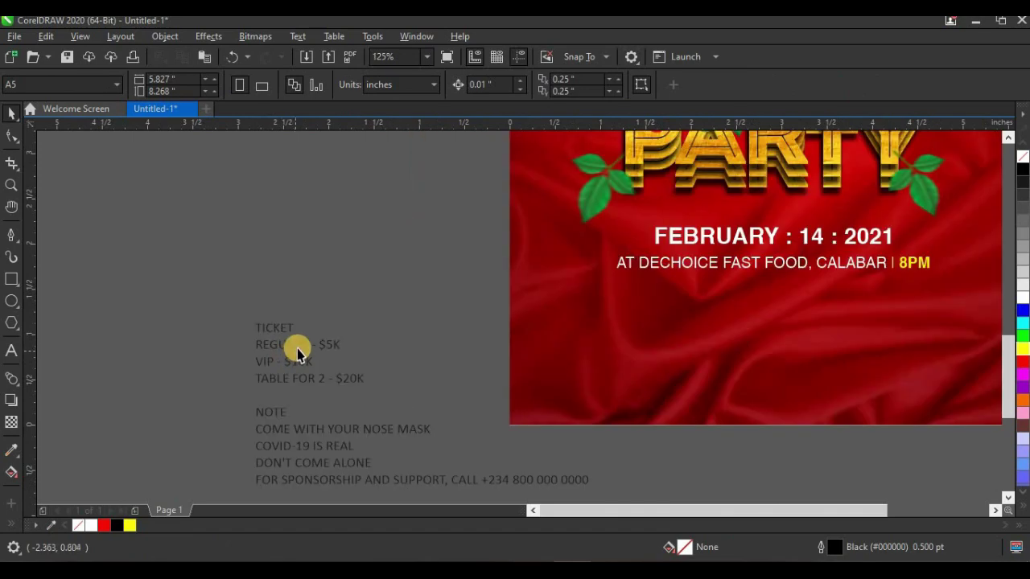
double_click(333, 356)
left_click_drag(364, 379, 246, 304)
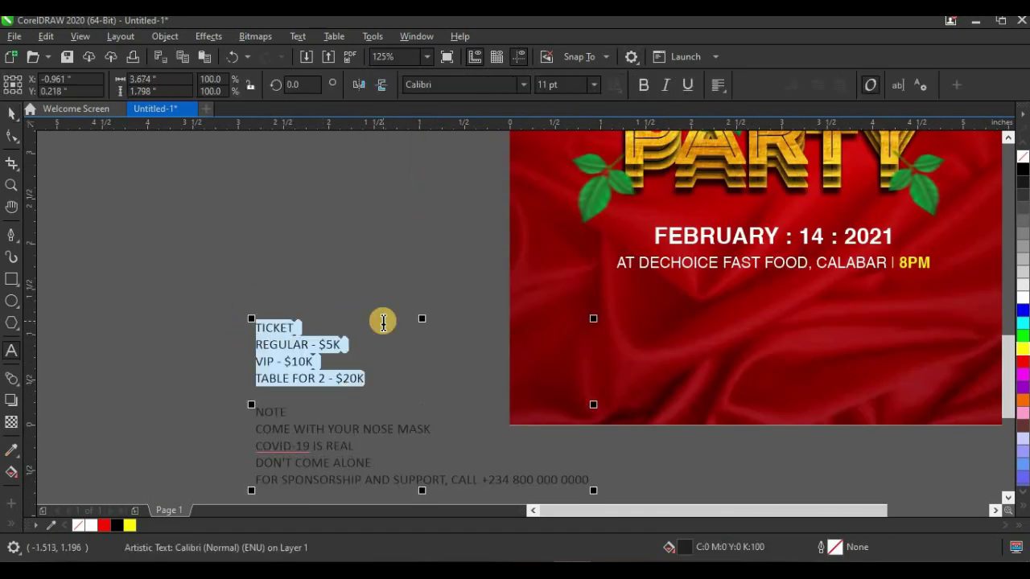
key("Delete")
left_click(677, 346)
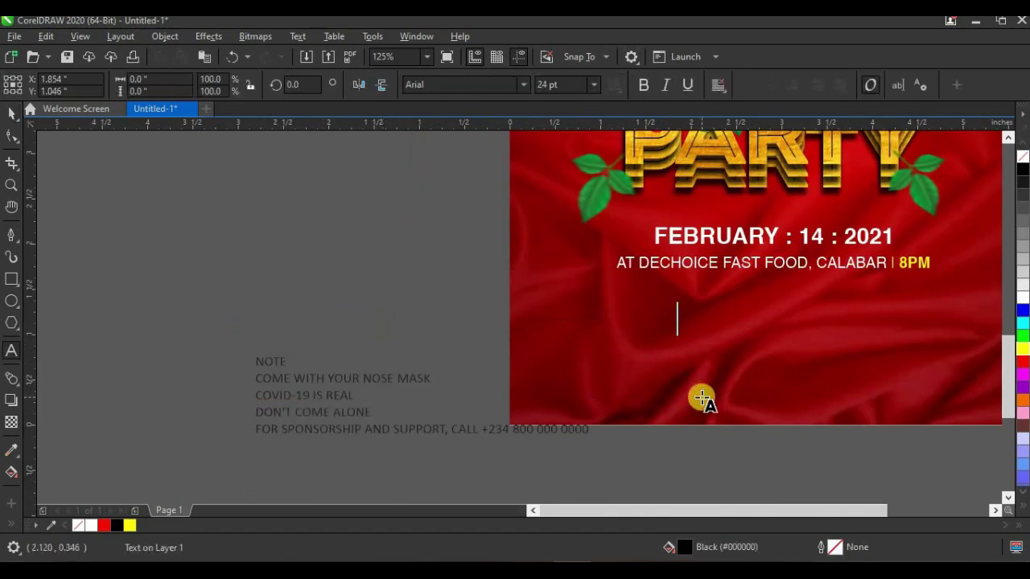
key("ctrl+v")
Set the ticket text block to Helvetica and make its TICKET heading bold.
scroll(725, 378, "up", 2)
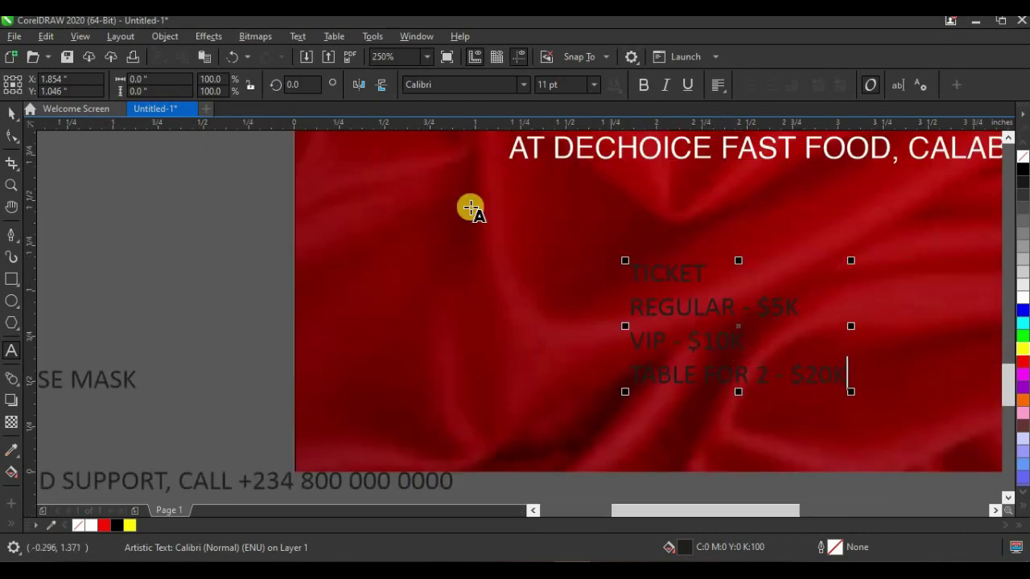
left_click_drag(712, 272, 573, 267)
left_click(643, 85)
left_click(523, 85)
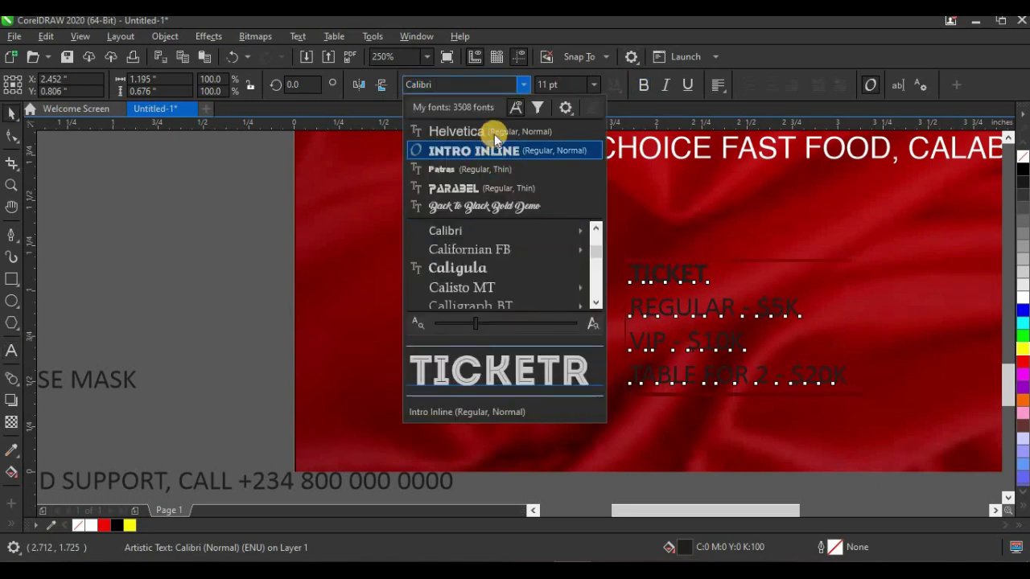
left_click(482, 132)
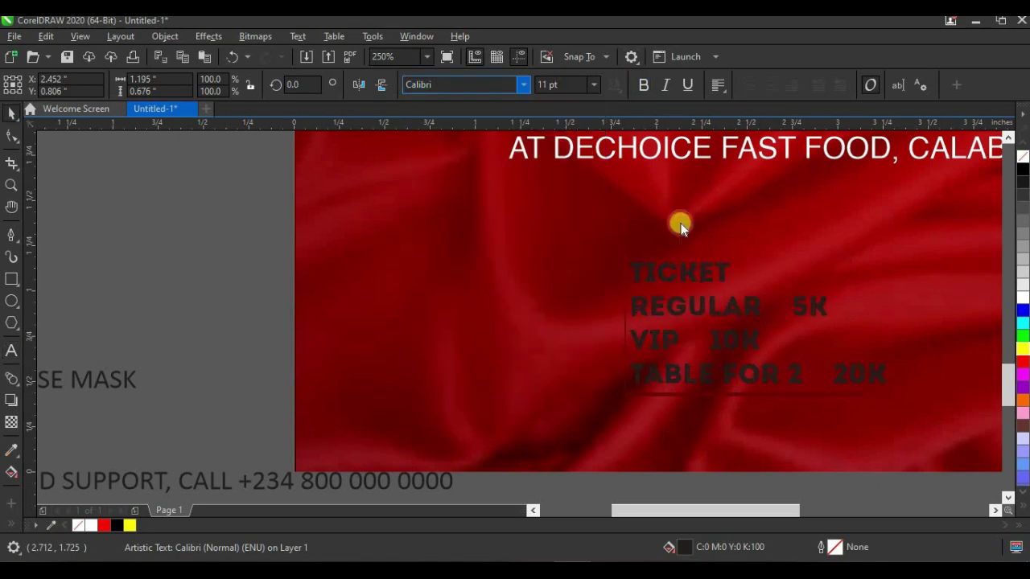
double_click(712, 273)
left_click(643, 84)
left_click(11, 113)
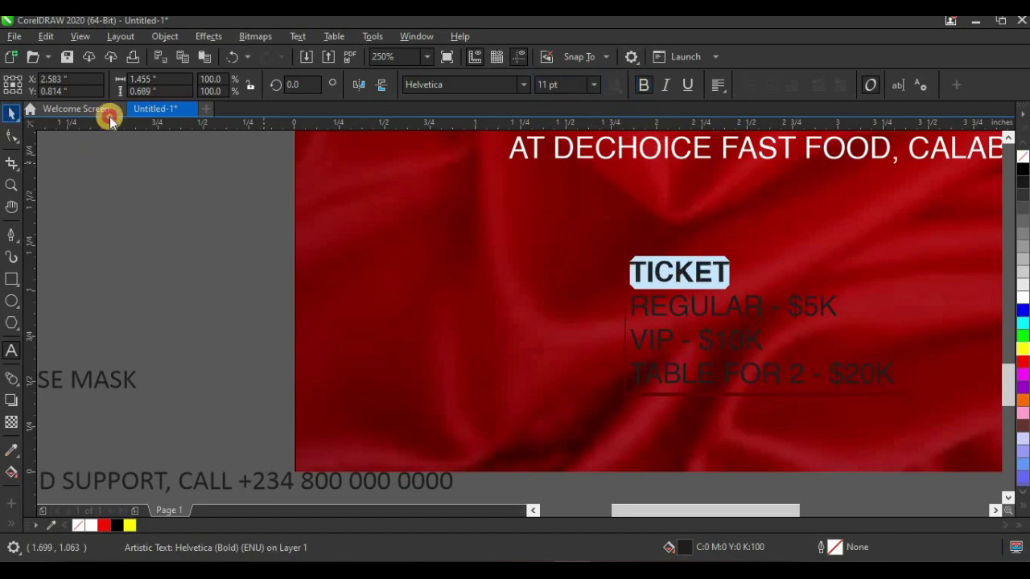
Set the ticket text to 12 pt, right-align it, move it below the left half of the venue line and fill it white.
left_click(579, 94)
left_click(600, 194)
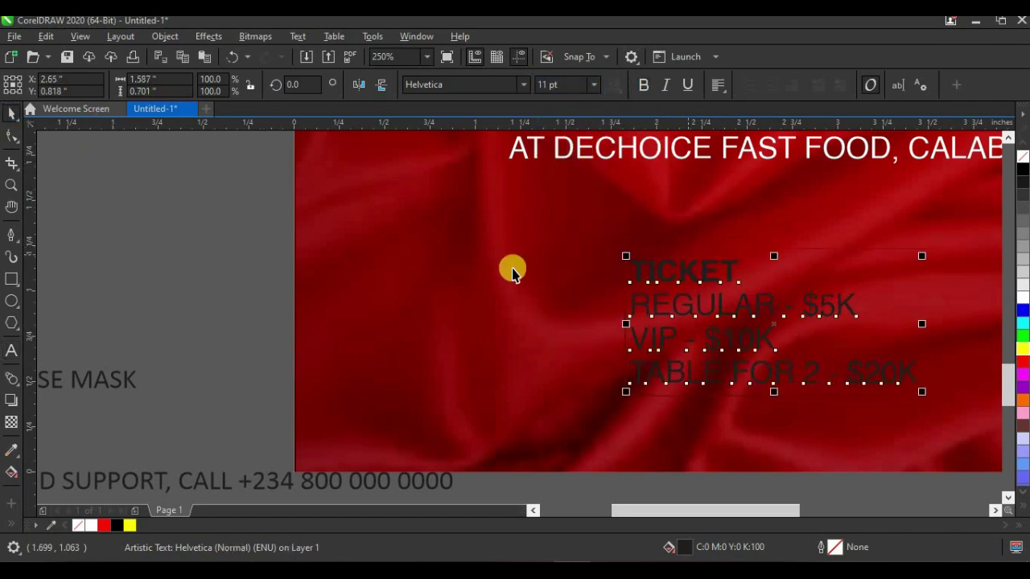
scroll(515, 268, "down", 2)
left_click(720, 87)
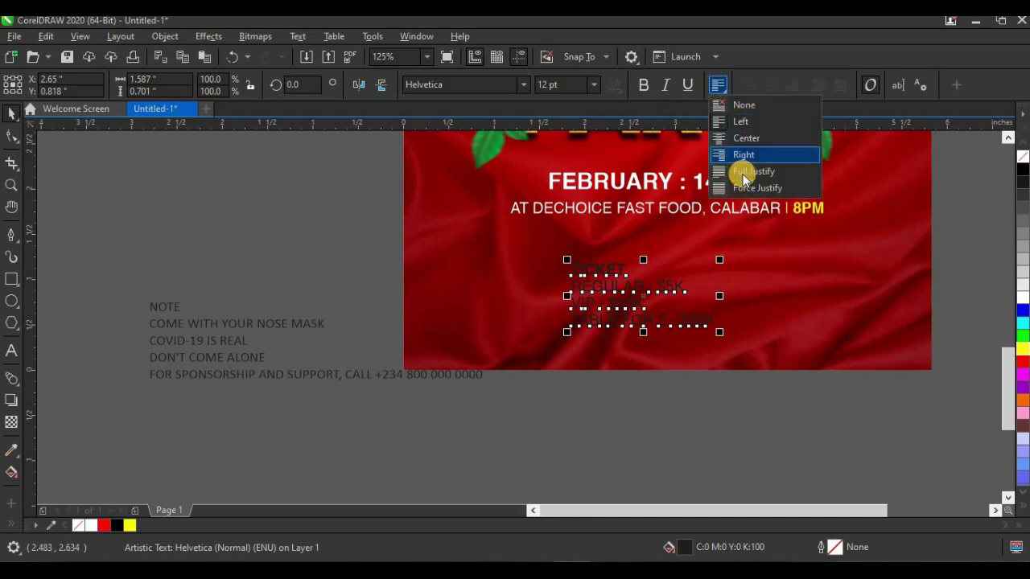
left_click(747, 157)
left_click_drag(650, 274, 617, 249)
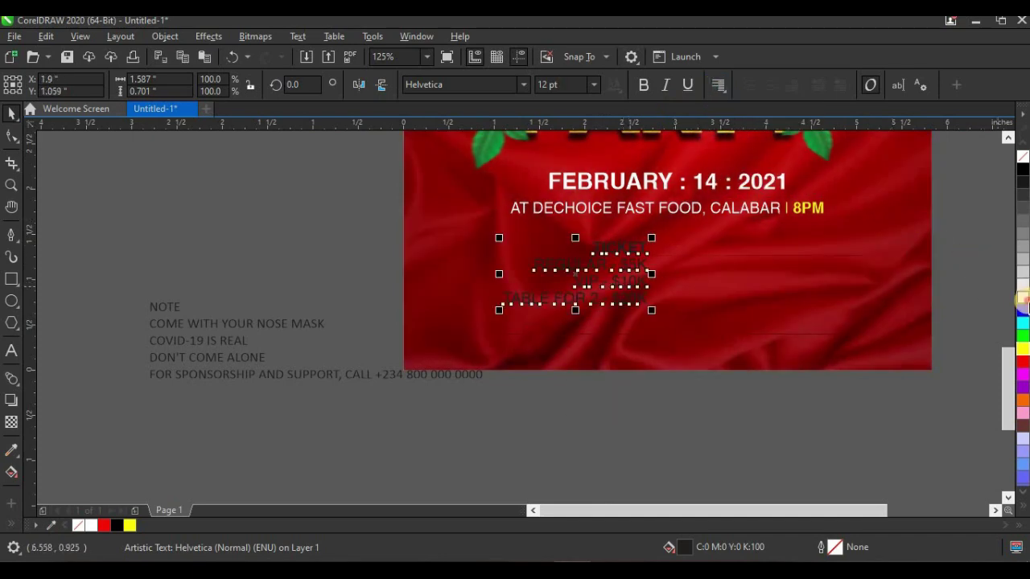
scroll(646, 269, "up", 2)
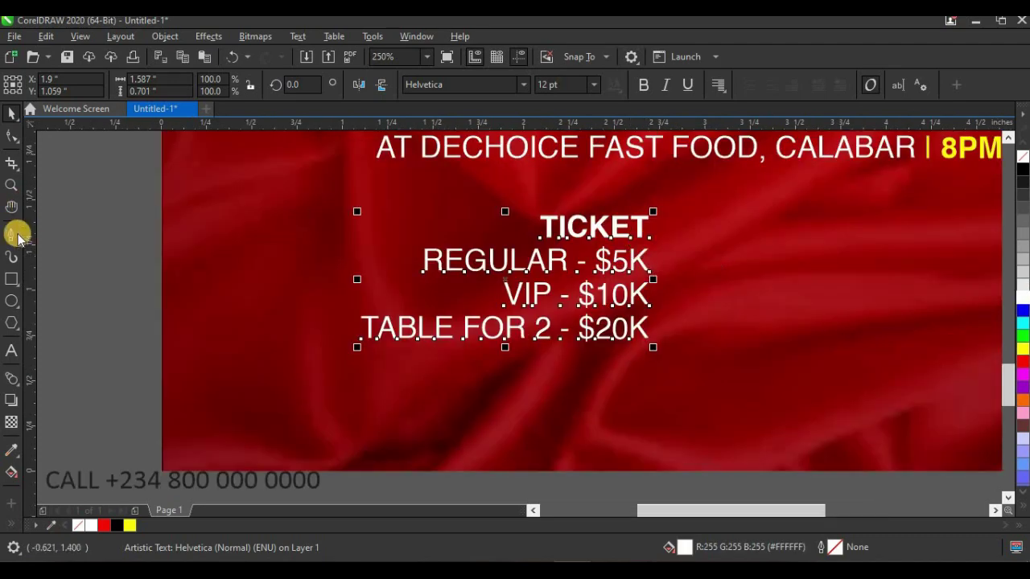
Draw a rectangle about 0.70 by 0.20 inches around TICKET, fill it white without an outline and place it behind the text.
left_click(12, 278)
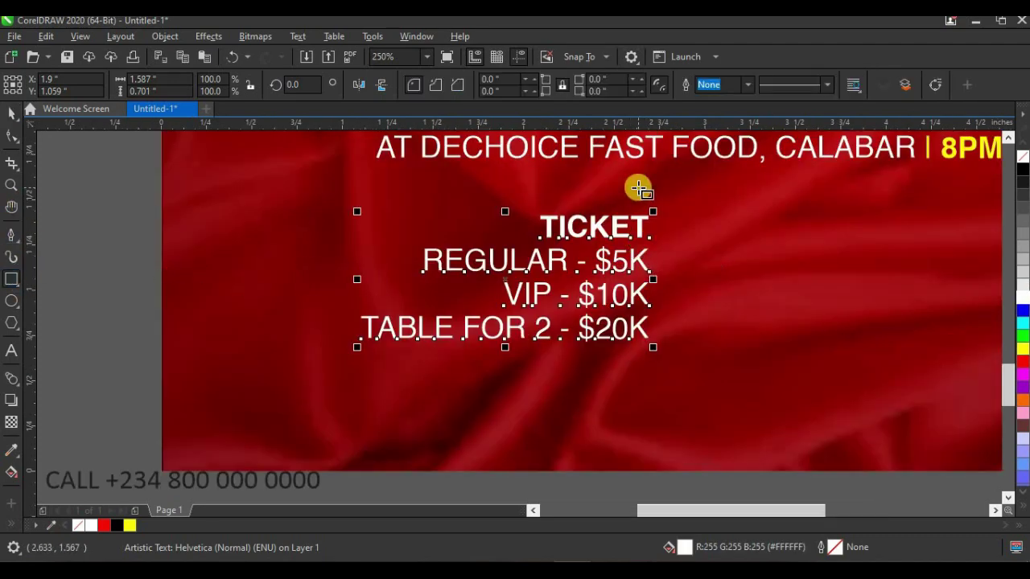
scroll(638, 188, "up", 2)
left_click_drag(669, 225, 413, 303)
left_click(11, 114)
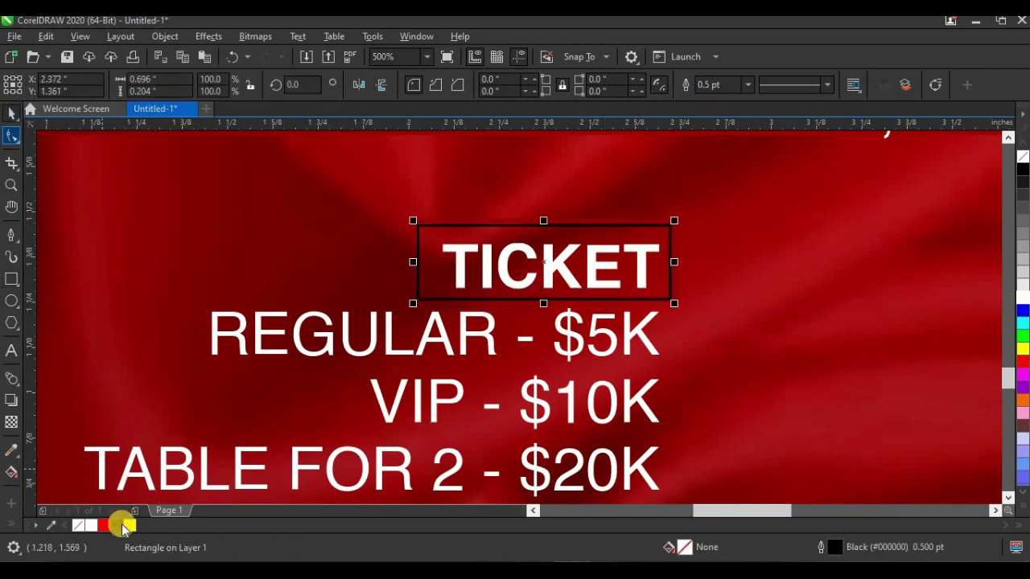
left_click(89, 525)
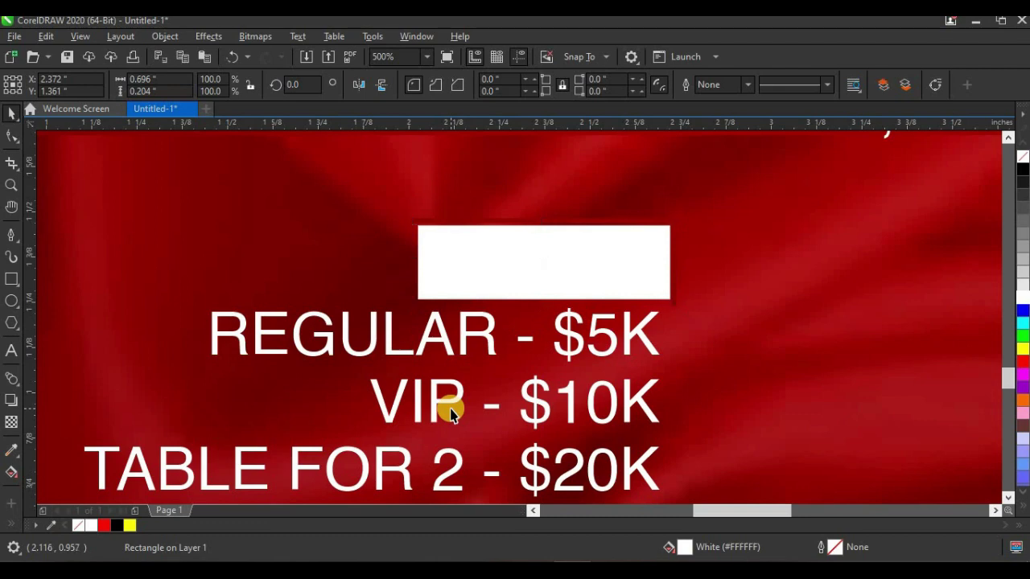
Fill the bold TICKET heading black on its white box.
double_click(565, 332)
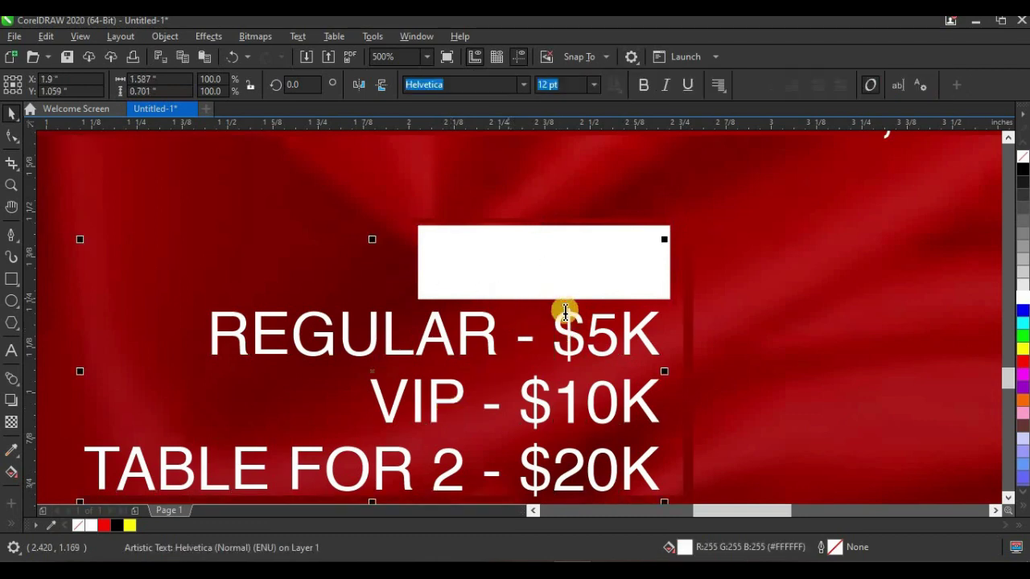
left_click_drag(656, 262, 345, 278)
key("ctrl+b")
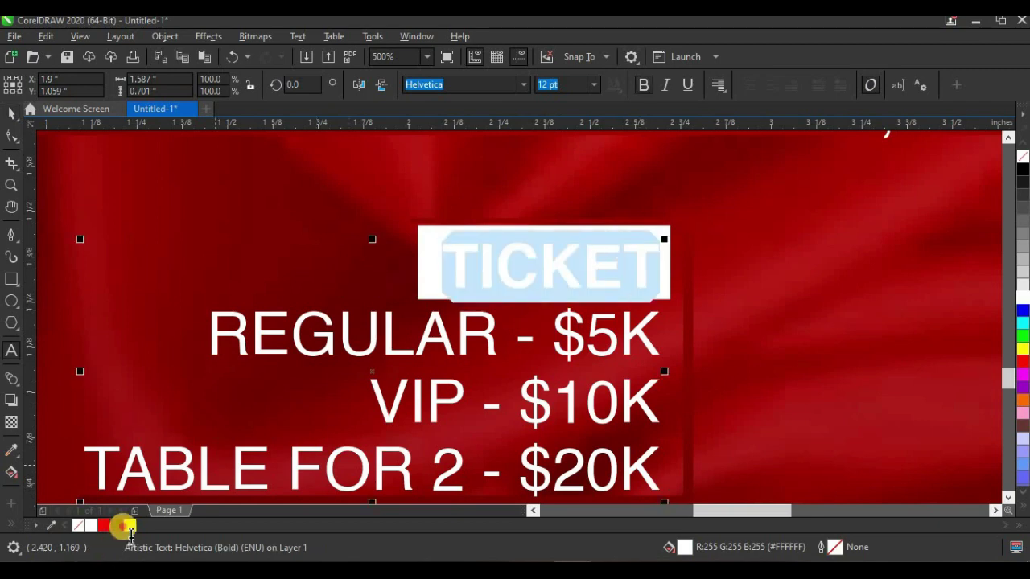
left_click(117, 525)
left_click(12, 112)
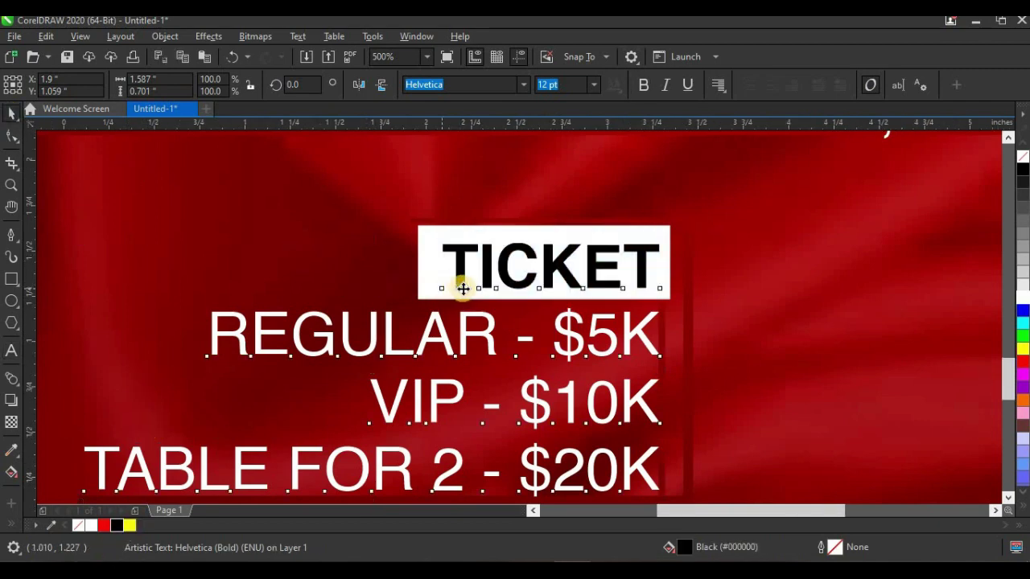
scroll(483, 288, "down", 3)
key("Escape")
scroll(448, 282, "up", 2)
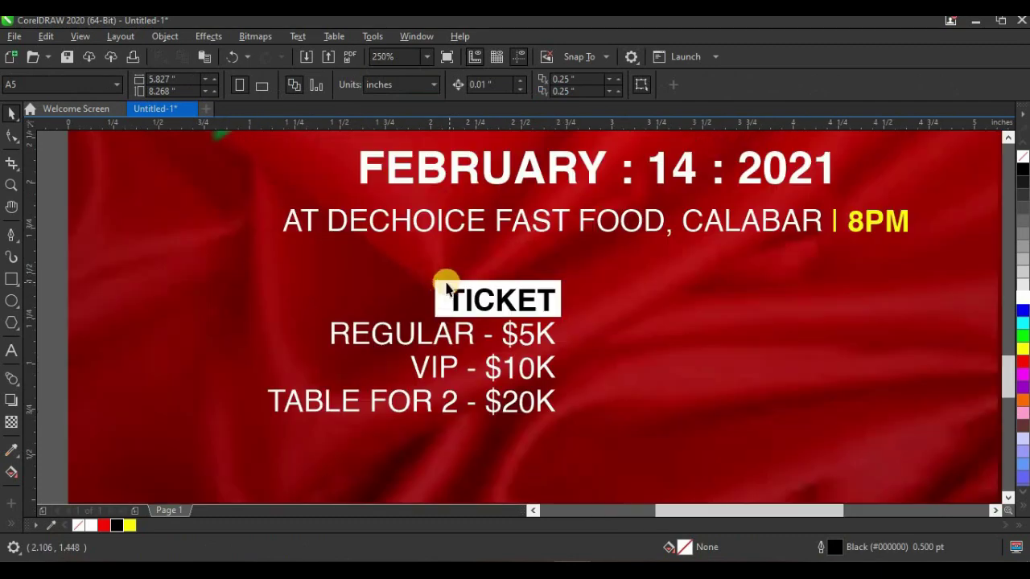
Fill the rectangle behind the TICKET heading yellow.
left_click(439, 288)
left_click(131, 526)
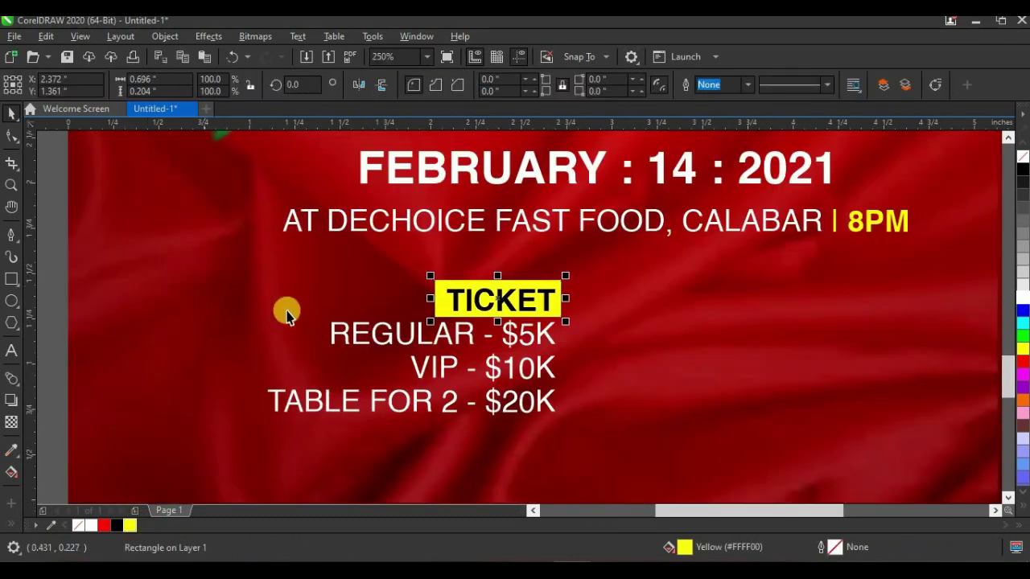
scroll(276, 310, "down", 3)
key("Escape")
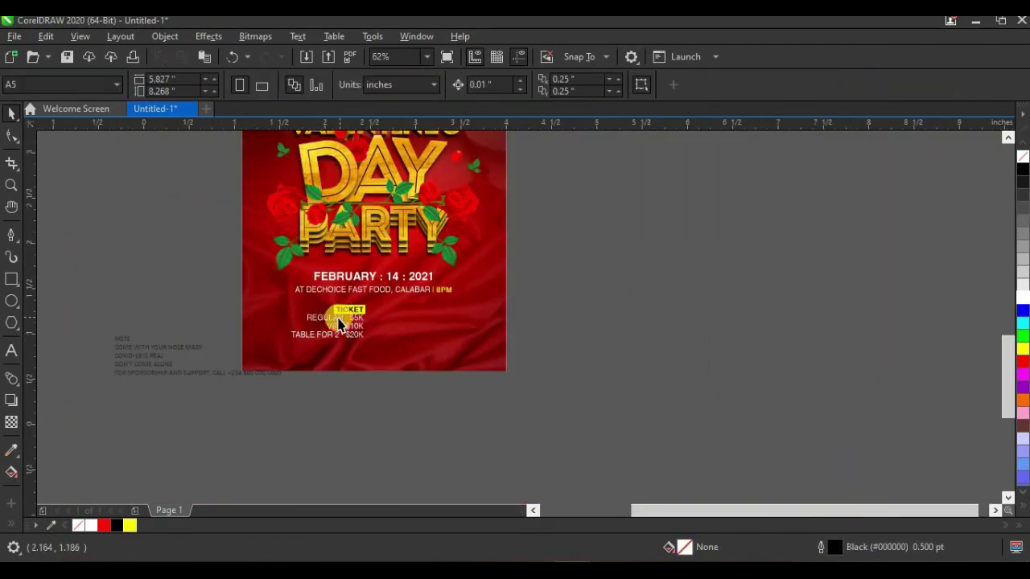
Separate the four NOTE lines from the sponsorship line and place them as their own text beside the ticket block.
scroll(311, 345, "up", 2)
scroll(311, 345, "down", 2)
left_click(121, 381)
double_click(101, 351)
scroll(100, 349, "up", 2)
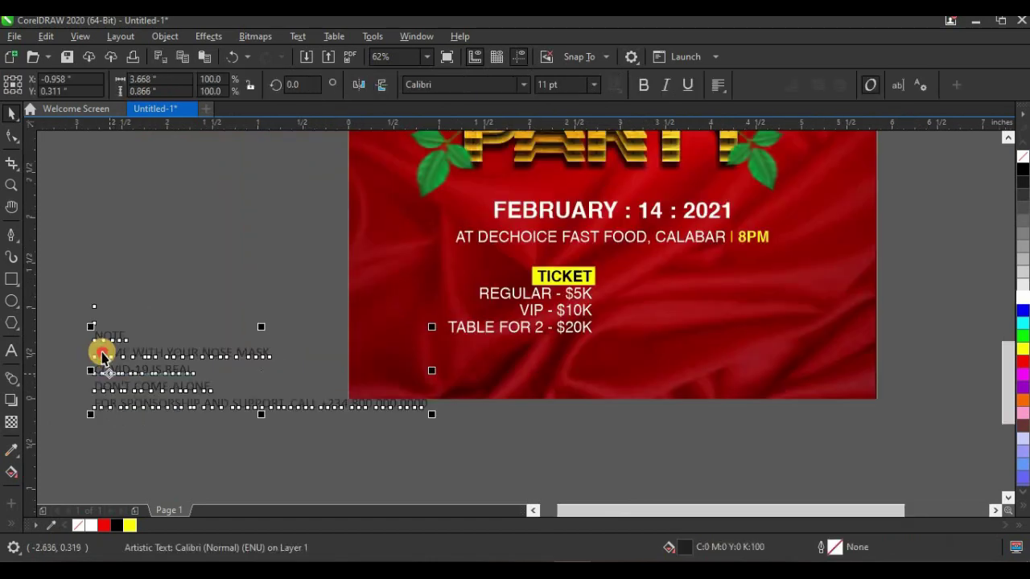
left_click_drag(95, 337, 219, 380)
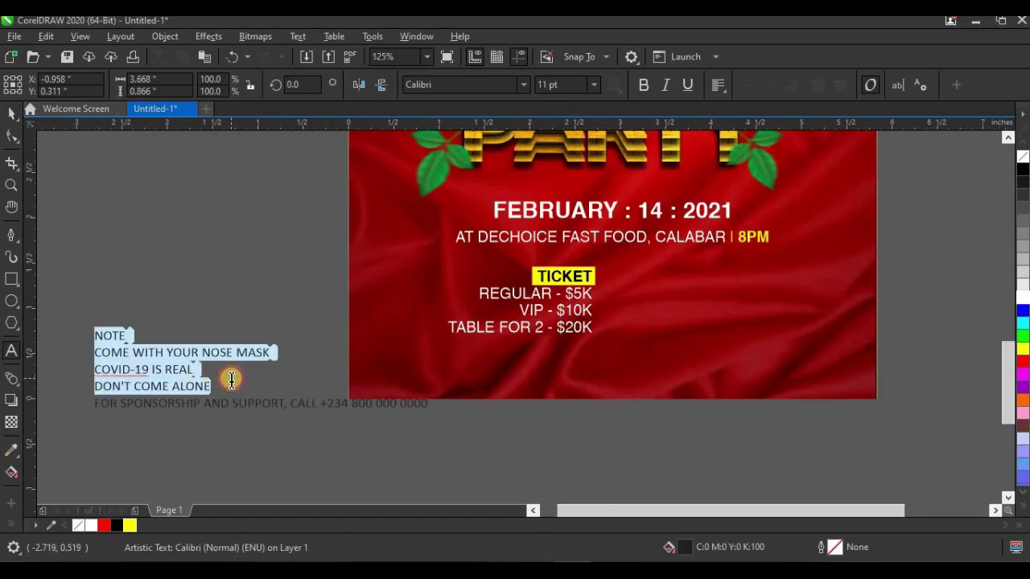
key("Delete")
scroll(620, 286, "up", 4)
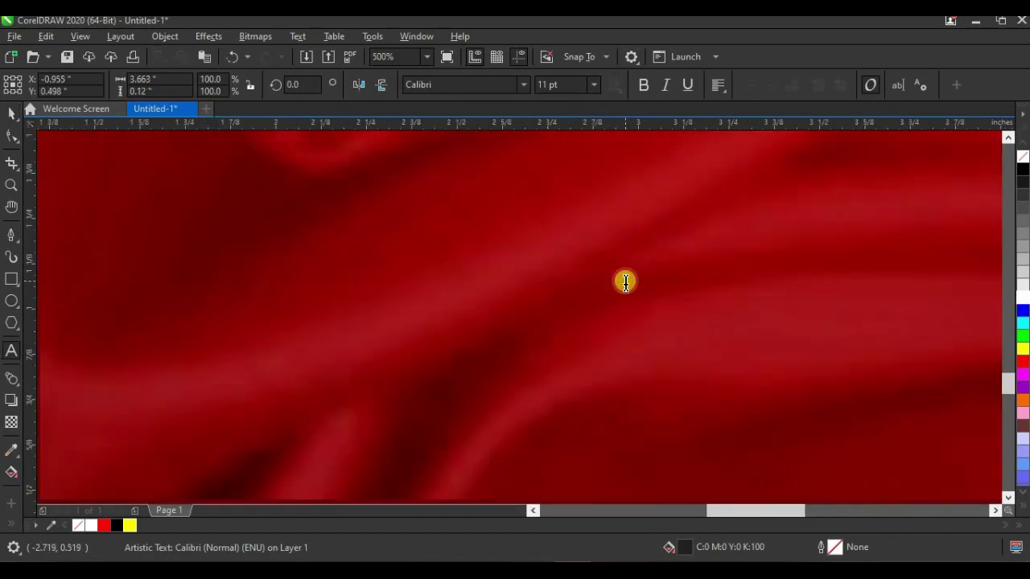
key("ctrl+z")
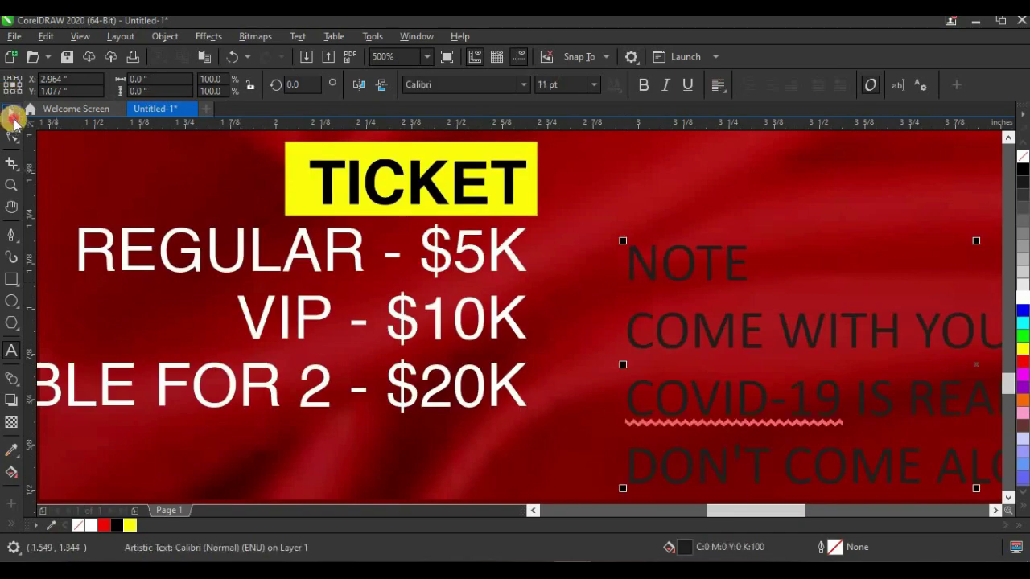
Set the note text block to Helvetica at 12 pt.
left_click(523, 85)
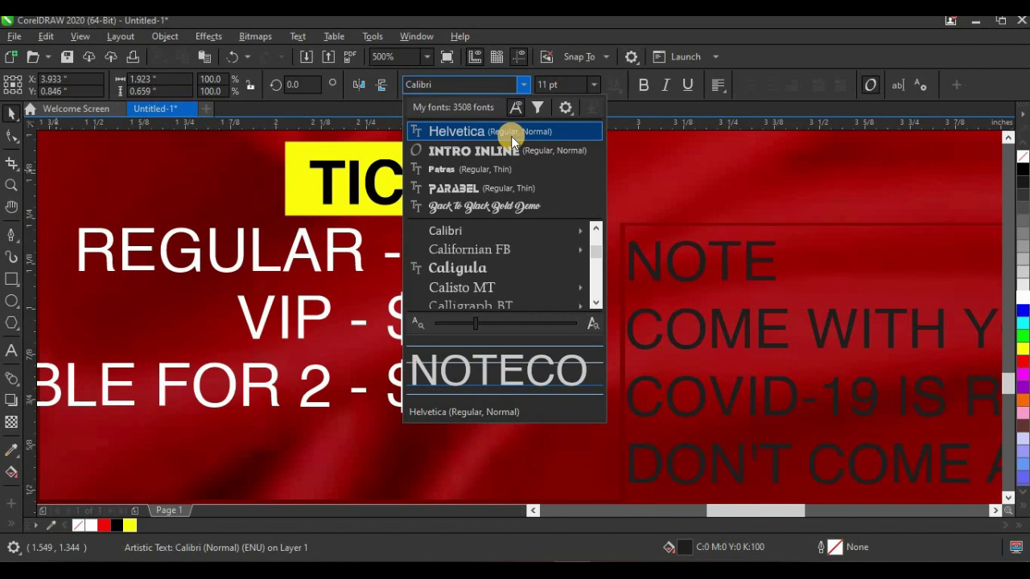
left_click(511, 136)
scroll(474, 229, "down", 2)
left_click(594, 85)
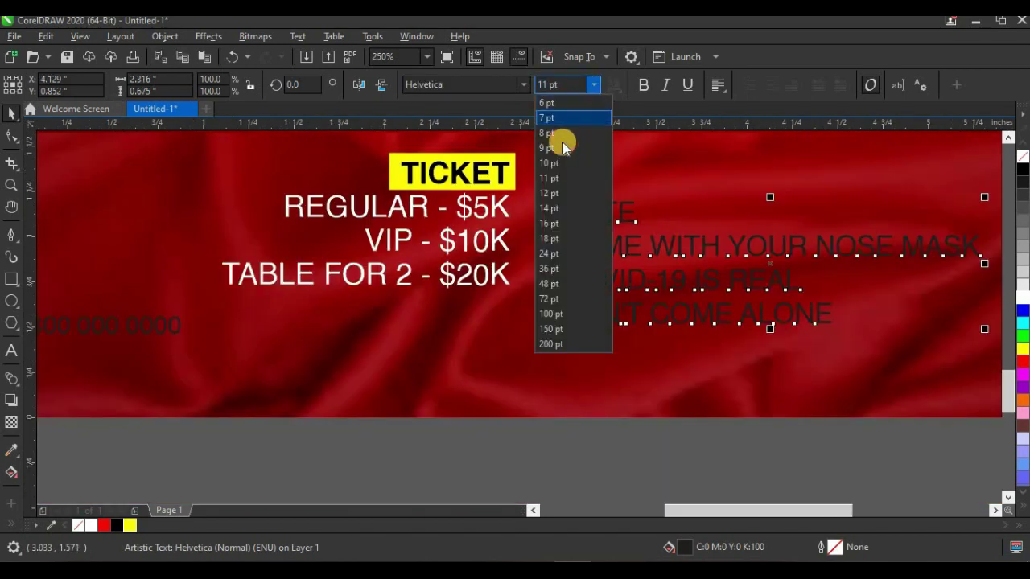
left_click(565, 193)
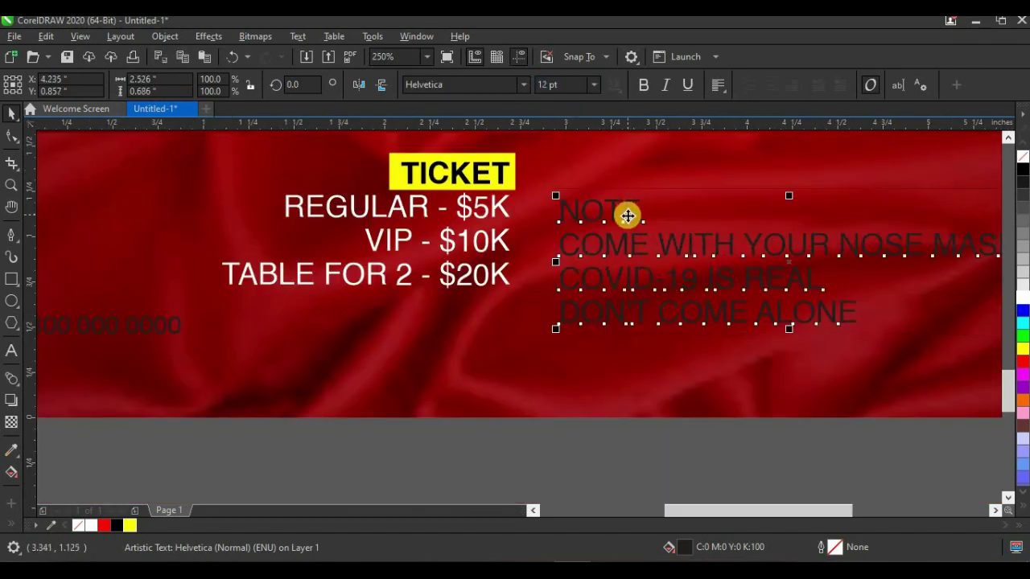
Move the note text up close beside the ticket block, with its lines level with the ticket lines.
left_click_drag(601, 201, 606, 178)
left_click(502, 273, "shift")
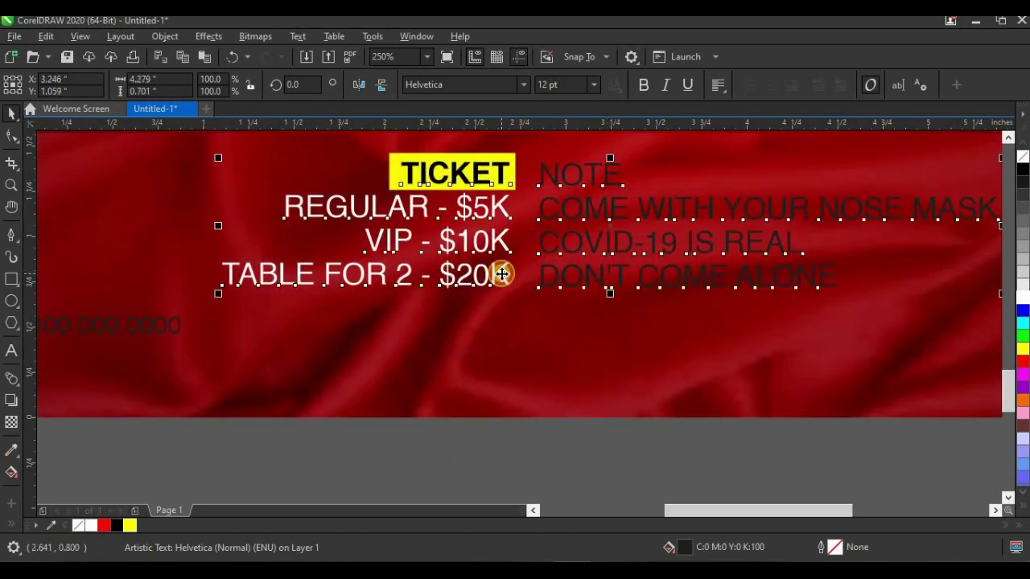
scroll(609, 287, "down", 2)
key("Escape")
scroll(608, 259, "up", 2)
Make the NOTE heading of the note text bold.
double_click(612, 253)
key("shift+Left")
key("shift+Left")
key("shift+Left")
key("shift+Left")
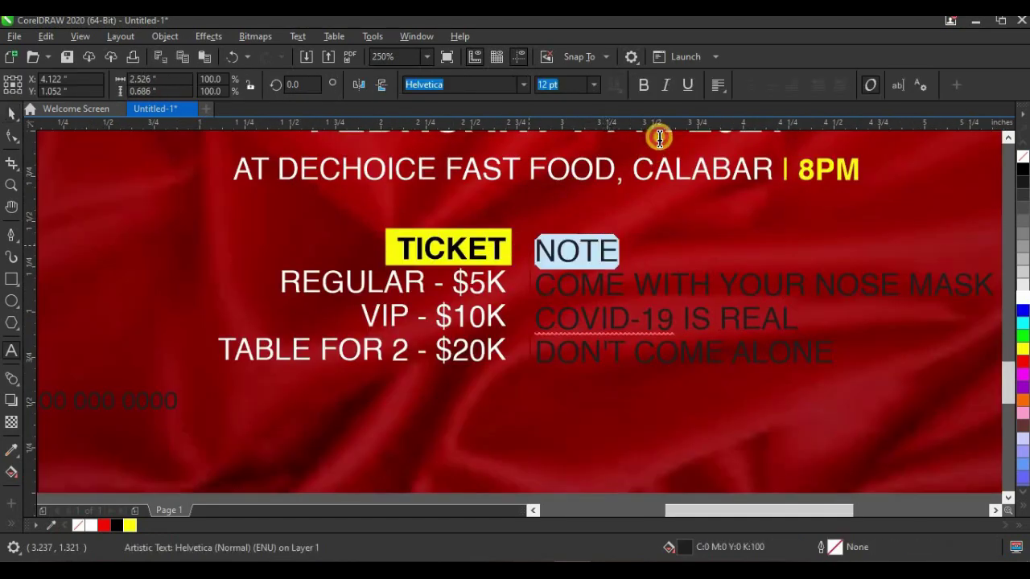
left_click(10, 115)
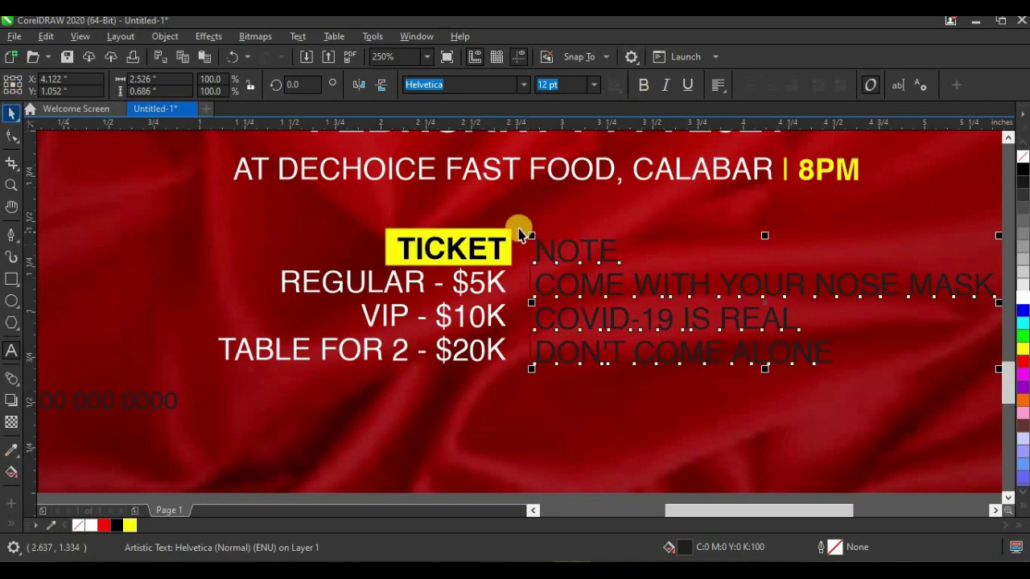
double_click(607, 241)
key("shift+Left")
key("shift+Left")
key("shift+Left")
key("shift+Left")
left_click(644, 90)
Duplicate TICKET's yellow rectangle horizontally onto the NOTE heading and place the copy behind the text.
left_click(11, 279)
scroll(563, 237, "up", 3)
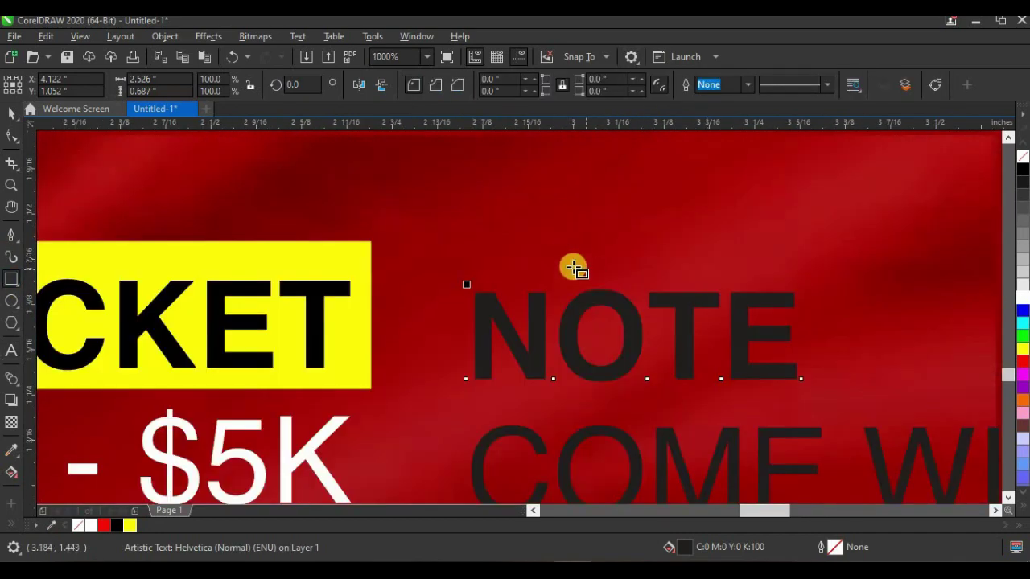
key("space")
left_click_drag(207, 252, 747, 273)
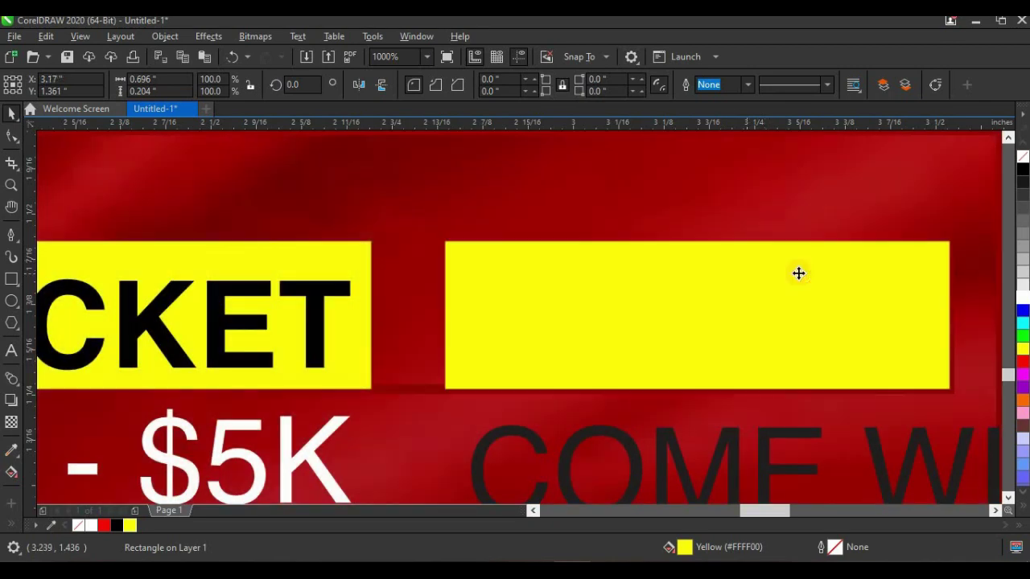
key("ctrl+Page_Down")
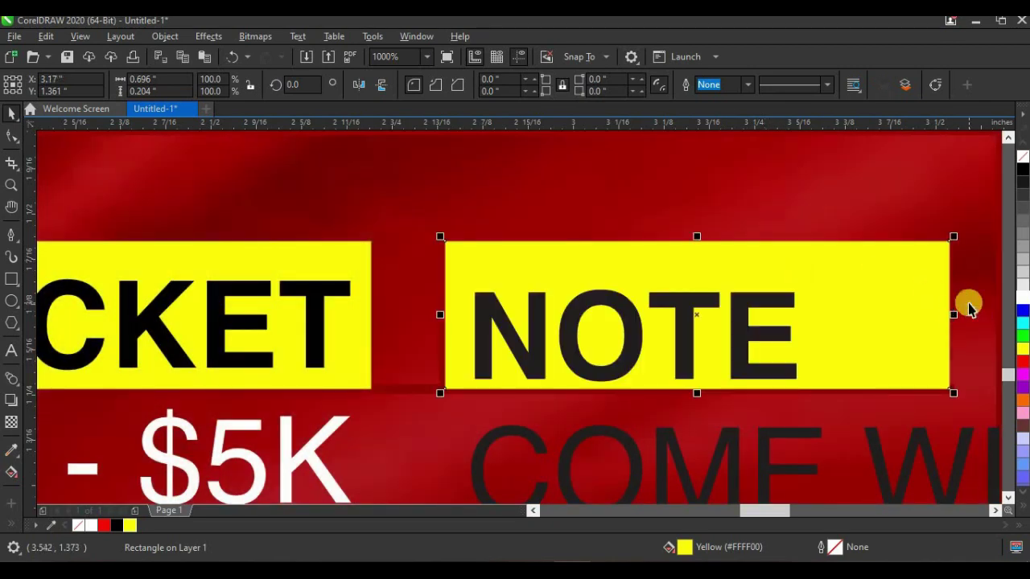
scroll(674, 384, "down", 6)
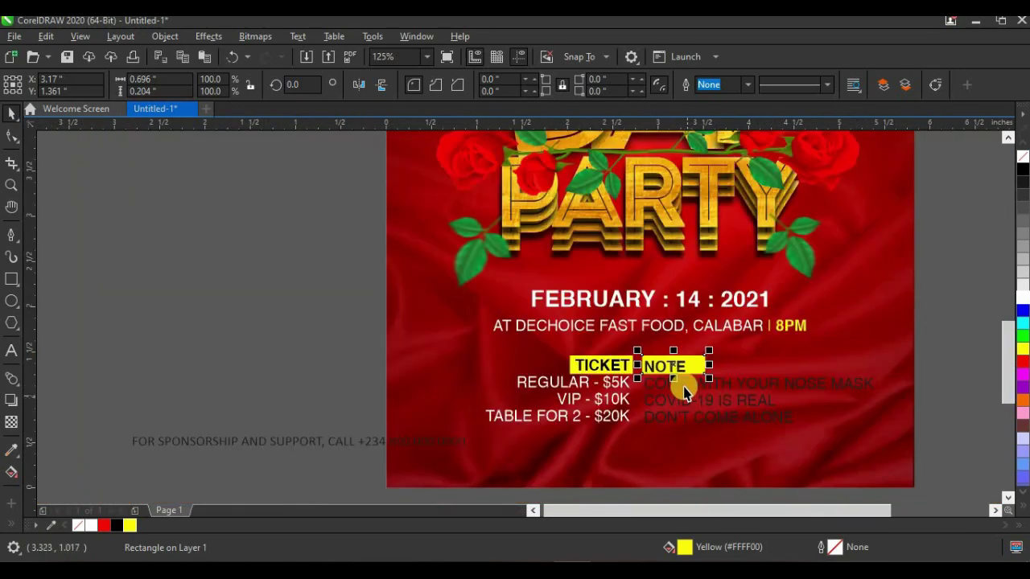
Fill the three lines below the NOTE heading white.
left_click(684, 389)
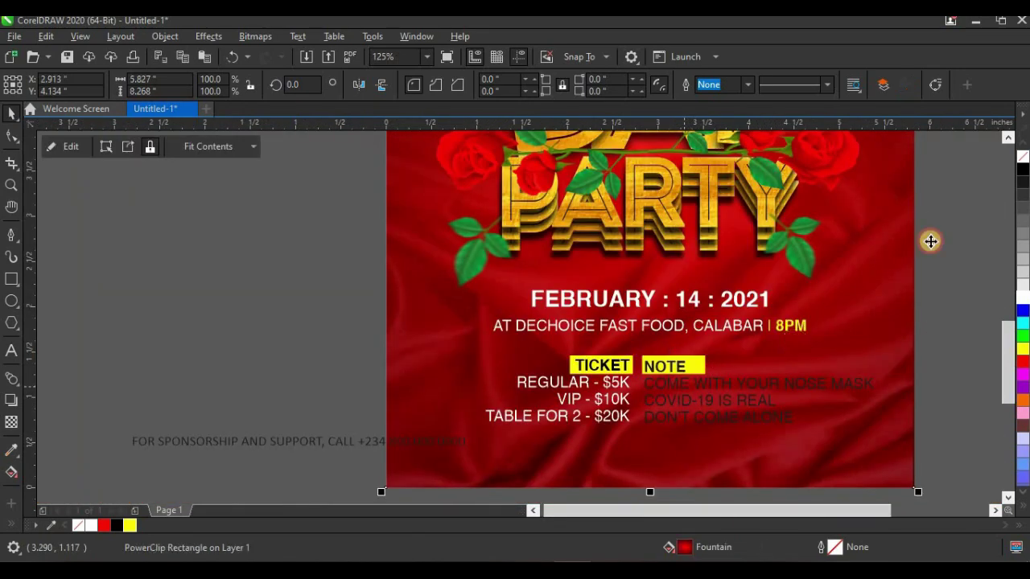
double_click(772, 389)
left_click_drag(793, 419, 630, 387)
left_click(1025, 309)
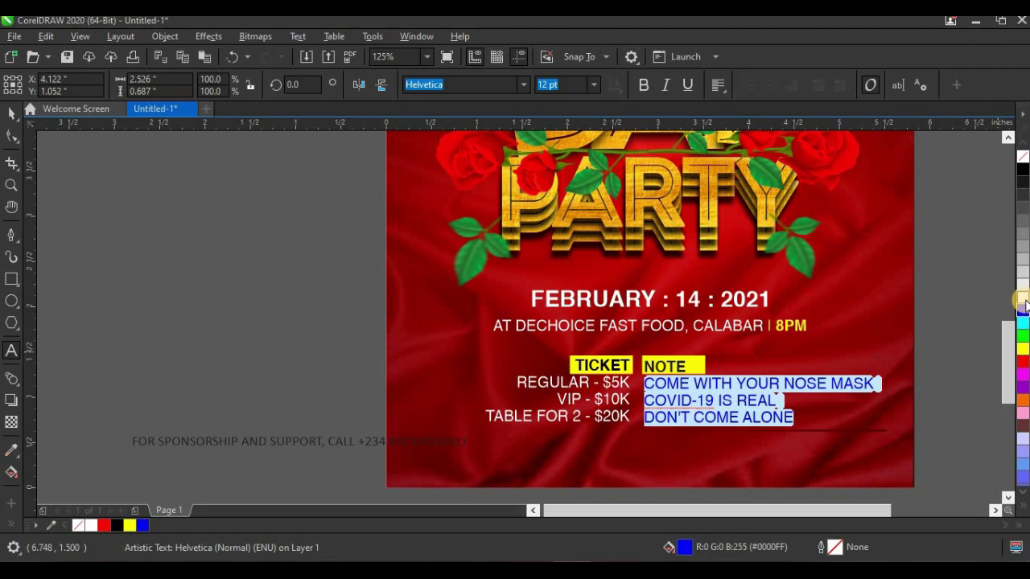
left_click(1022, 298)
Fill the NOTE heading black and align the note block vertically with the ticket block.
scroll(703, 379, "up", 4)
left_click(687, 370)
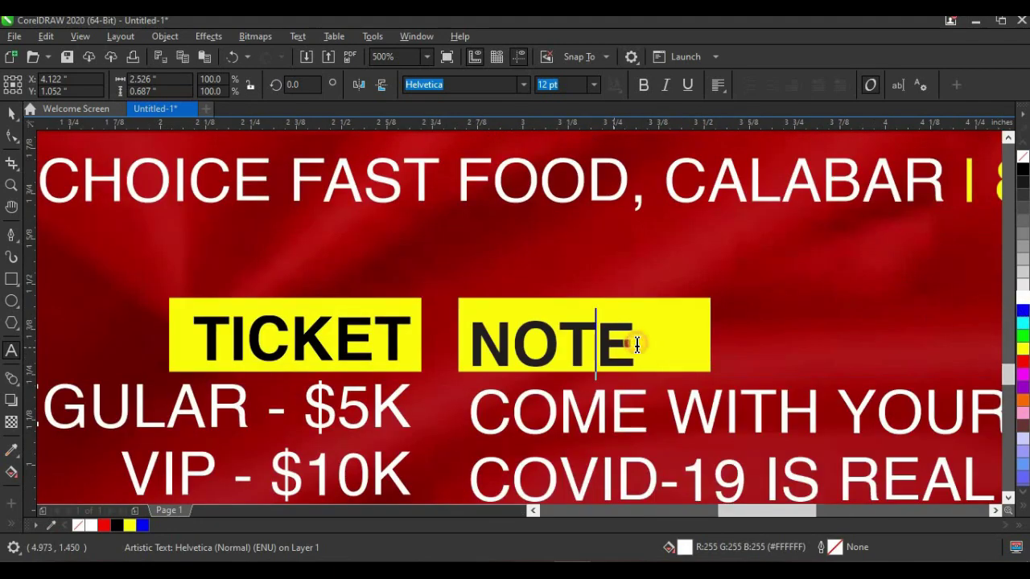
left_click_drag(637, 345, 448, 322)
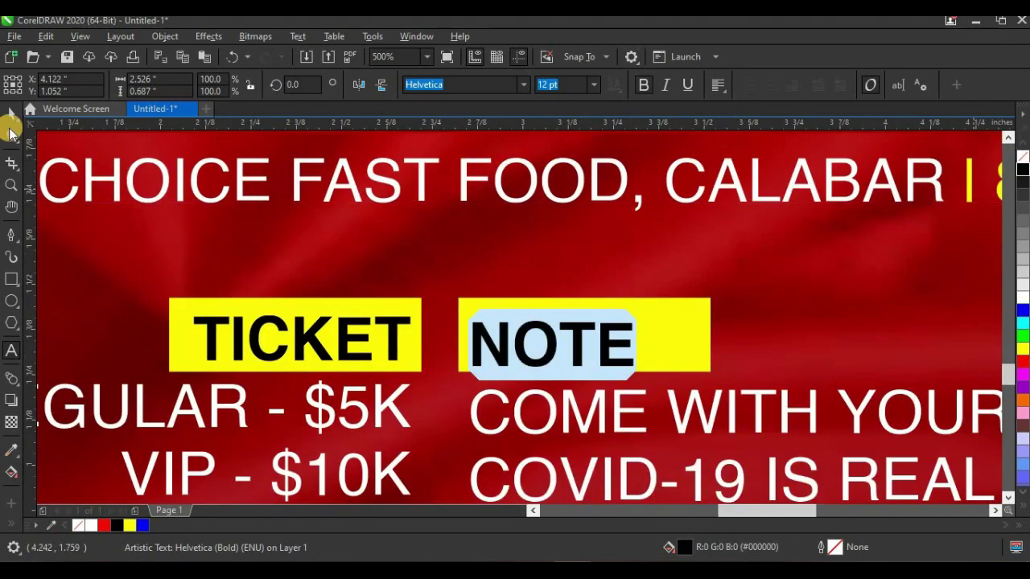
left_click(13, 116)
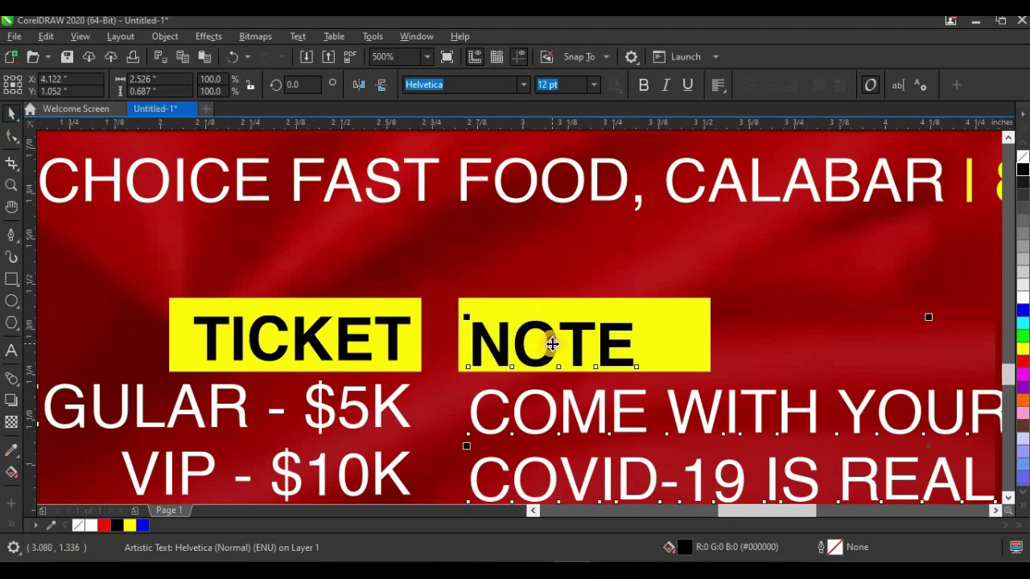
left_click(392, 330, "shift")
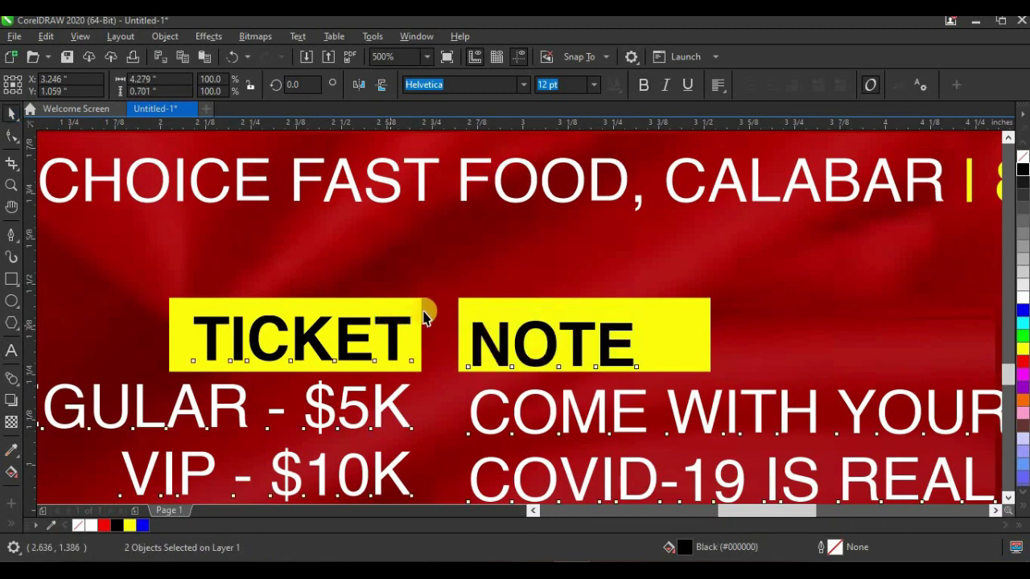
scroll(534, 338, "down", 5)
Draw a vertical divider line about 0.925 inches long between the ticket and note blocks.
key("F5")
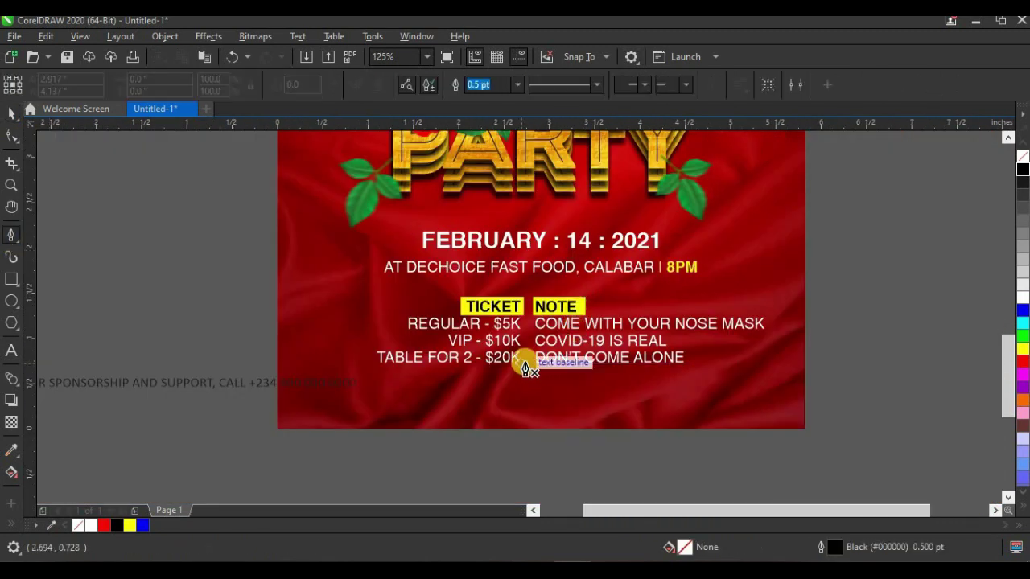
scroll(525, 369, "up", 2)
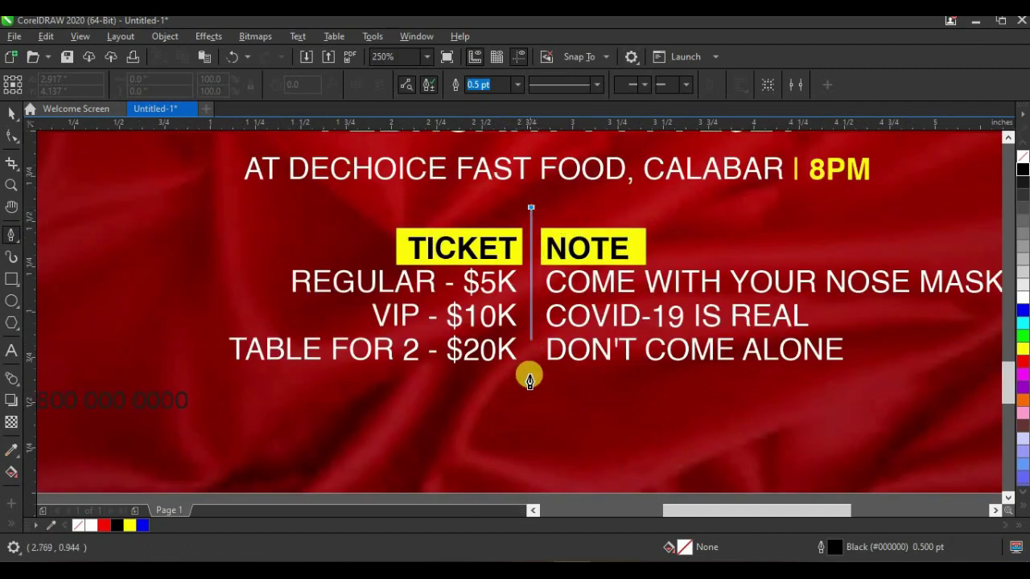
left_click(529, 378)
left_click(11, 113)
Set the divider line's thickness to 1 pt and its outline colour to yellow.
left_click(473, 84)
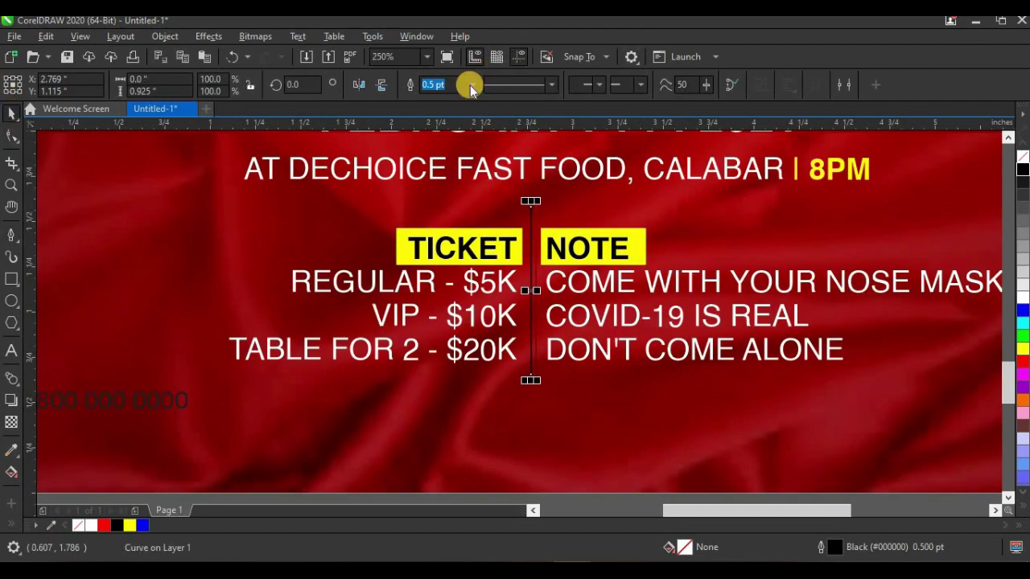
left_click(434, 151)
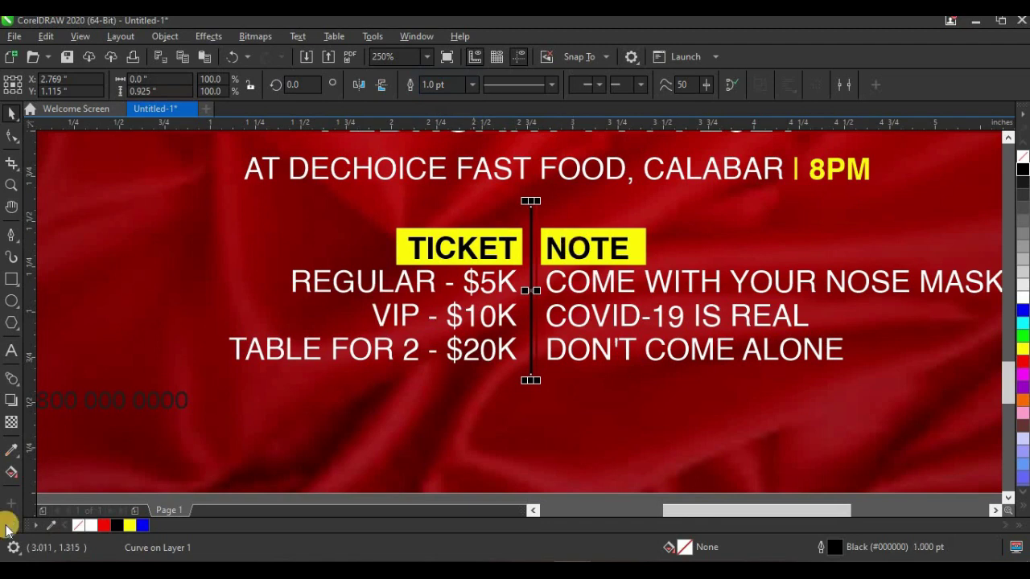
right_click(89, 526)
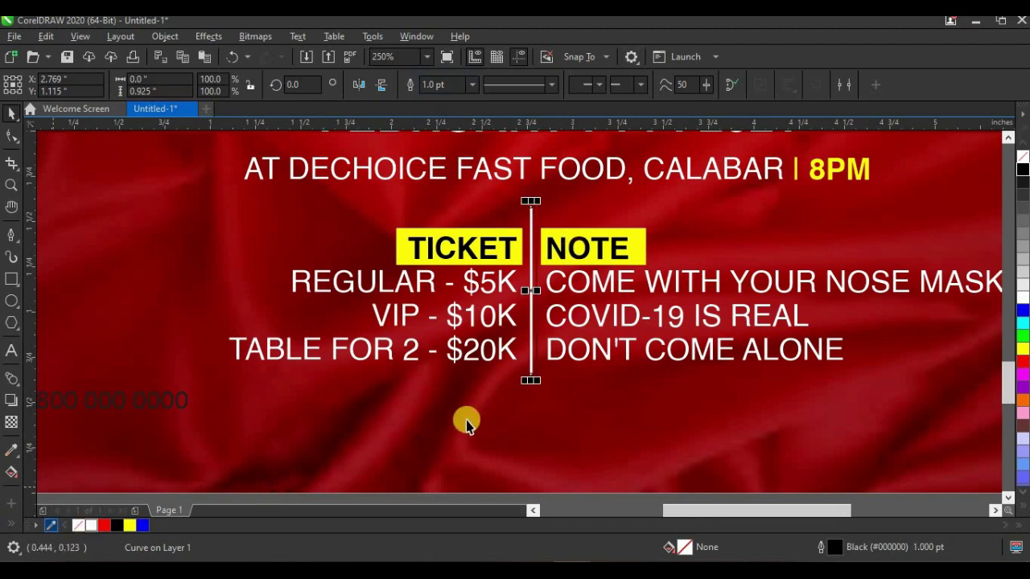
right_click(133, 527)
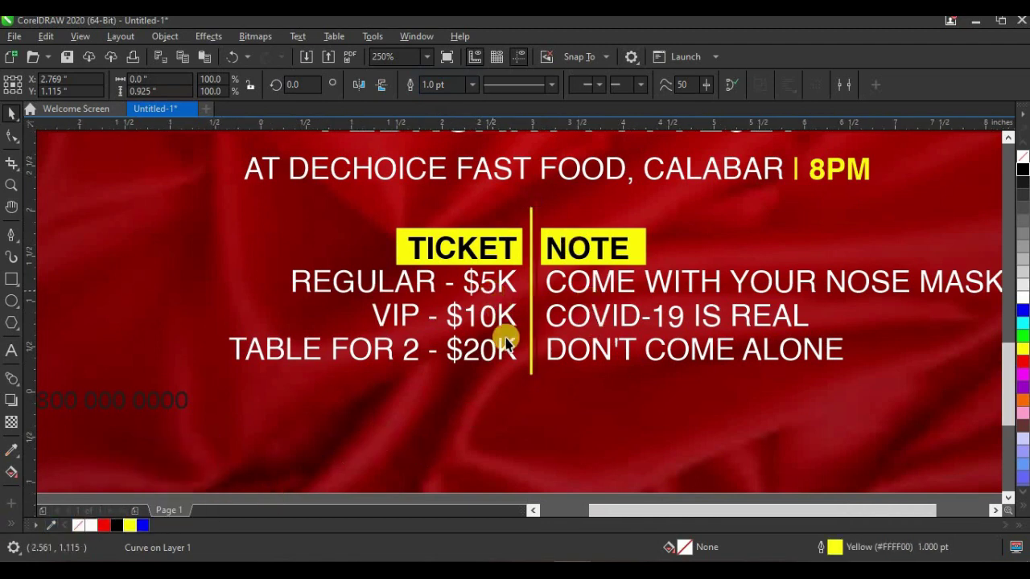
Move the sponsorship and support contact line onto the flyer, below the ticket and note blocks.
scroll(499, 326, "down", 3)
left_click(439, 329)
scroll(395, 336, "up", 2)
left_click_drag(395, 335, 762, 354)
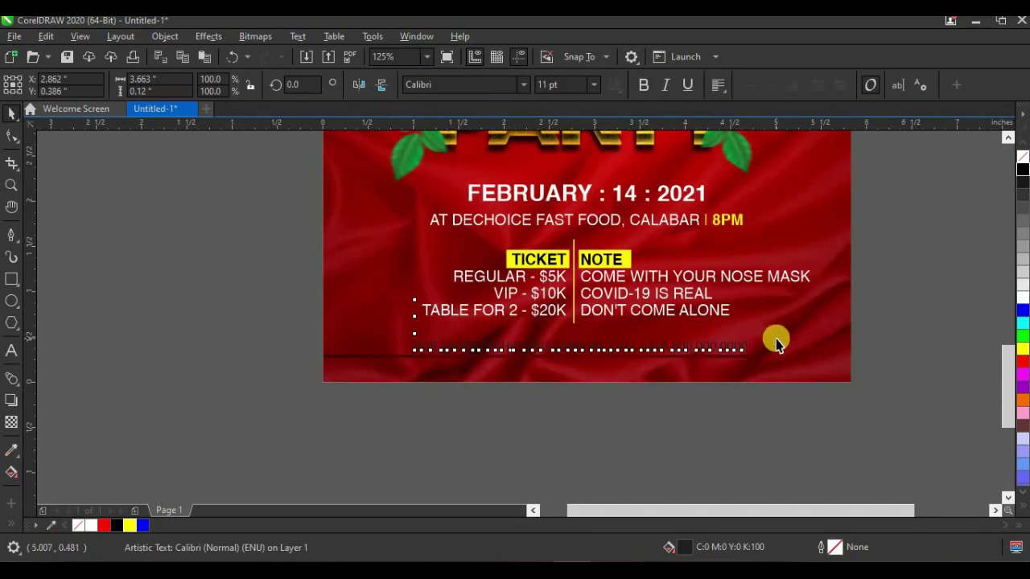
key("ctrl+z")
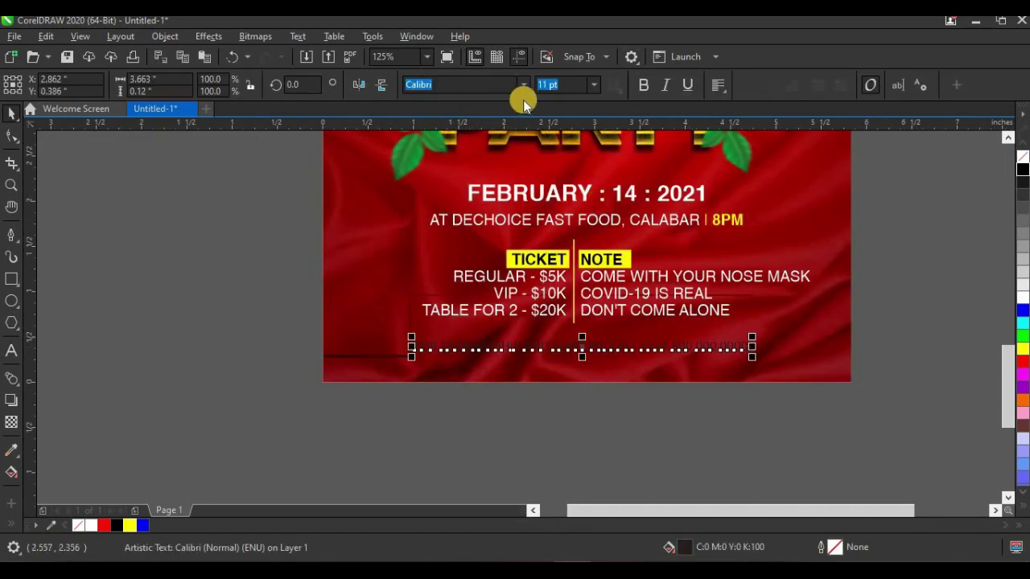
Set the sponsorship line to Helvetica, fill it white and centre it horizontally on the flyer.
left_click(523, 84)
left_click(487, 132)
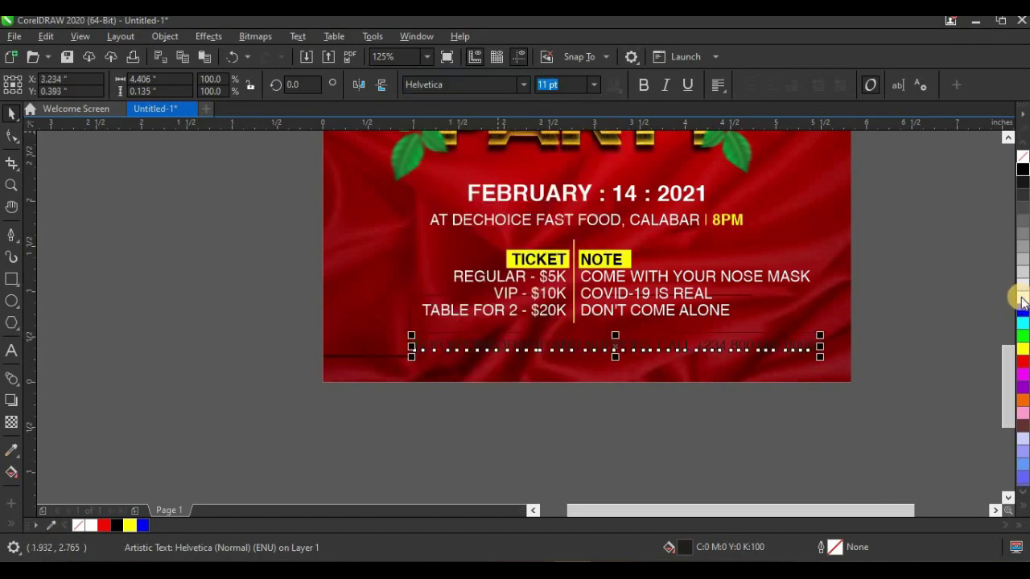
left_click(1020, 299)
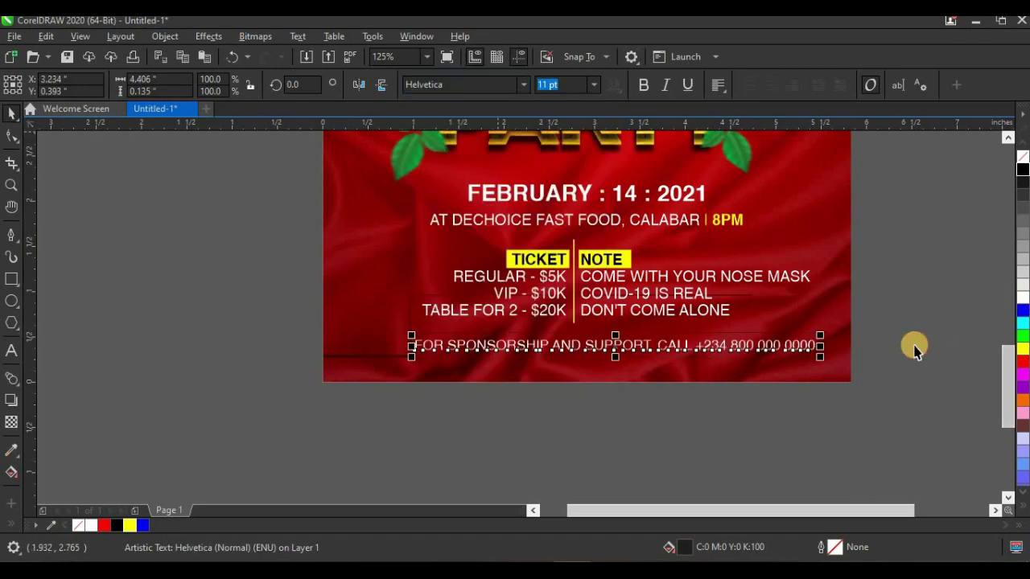
left_click(832, 336, "shift")
key("e")
left_click(476, 446)
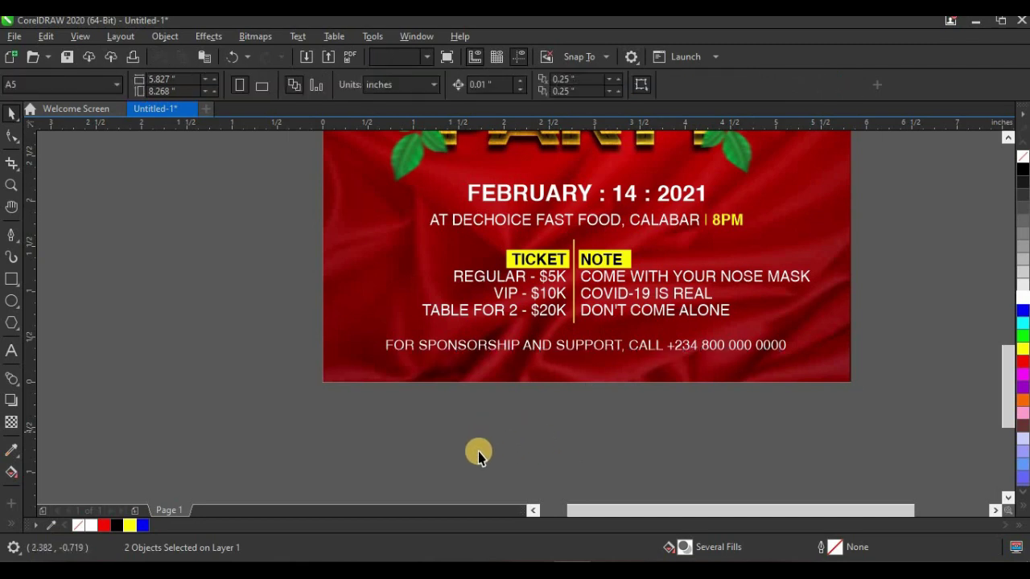
Select all the flyer's objects and group them.
scroll(460, 453, "down", 2)
scroll(444, 457, "down", 2)
left_click_drag(689, 168, 379, 463)
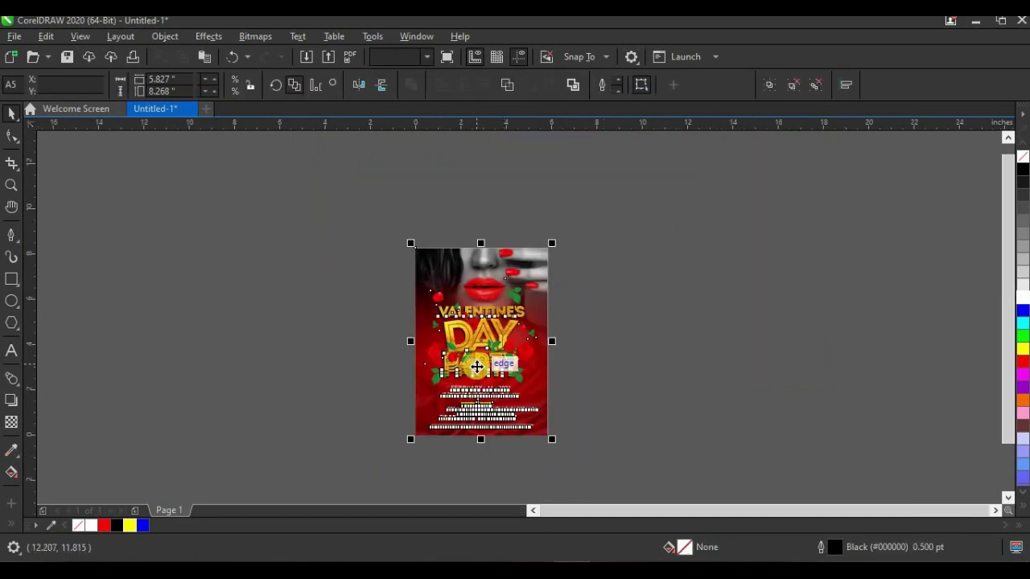
key("ctrl+g")
key("Escape")
scroll(515, 365, "up", 4)
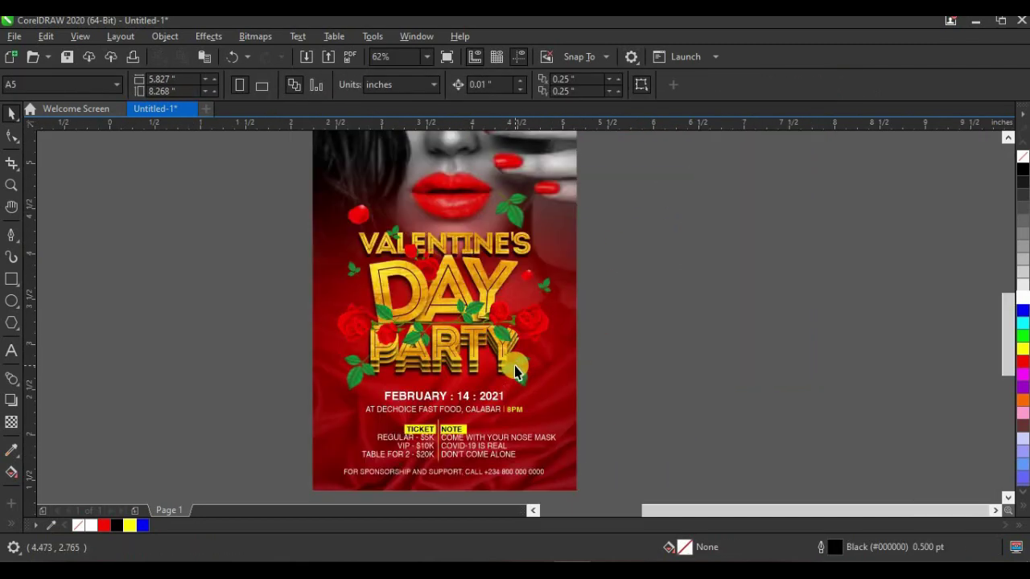
Fit the whole flyer in the view and preview it full screen.
left_click(11, 186)
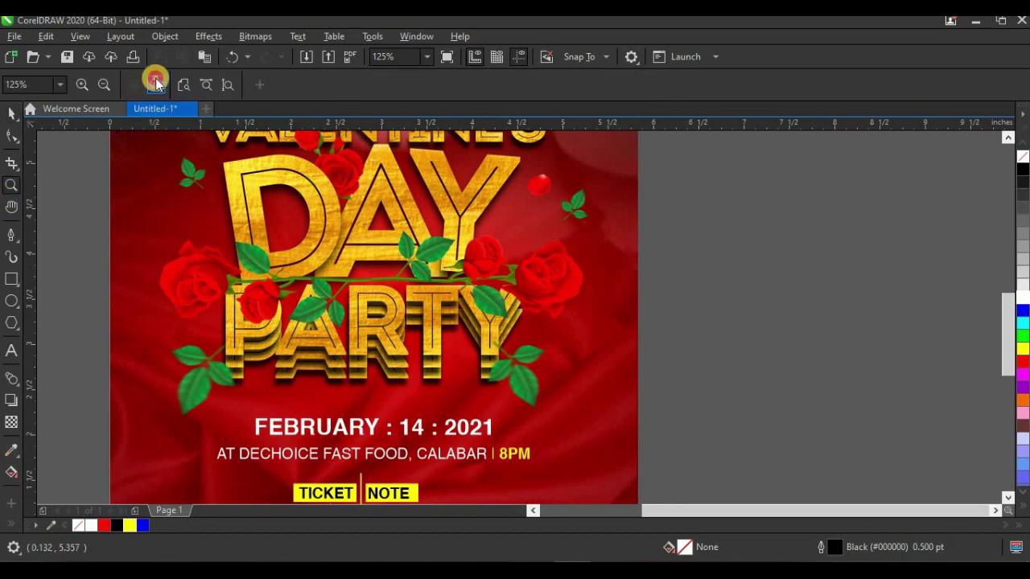
left_click(149, 80)
left_click(12, 112)
right_click(344, 200)
key("Escape")
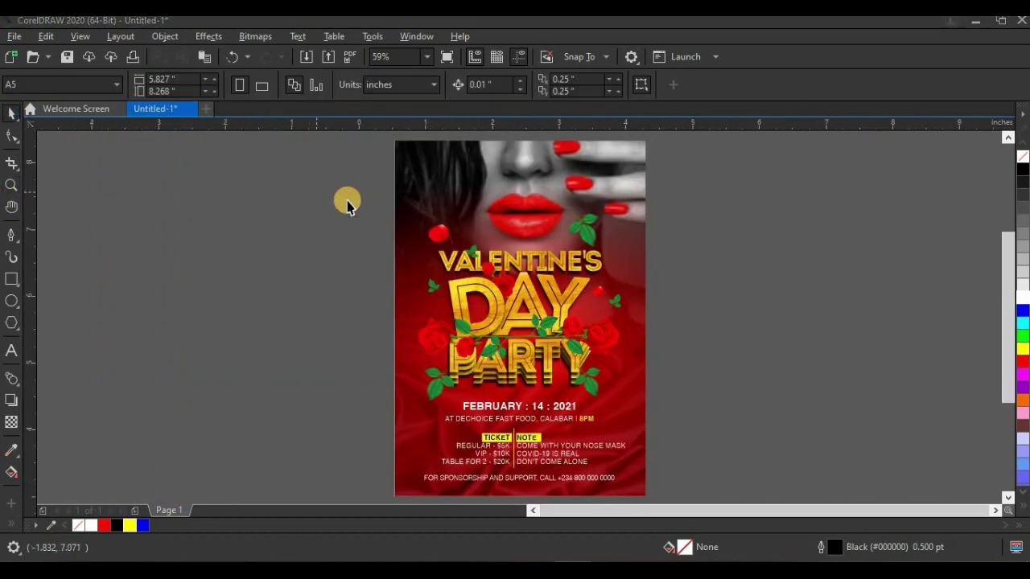
key("F9")
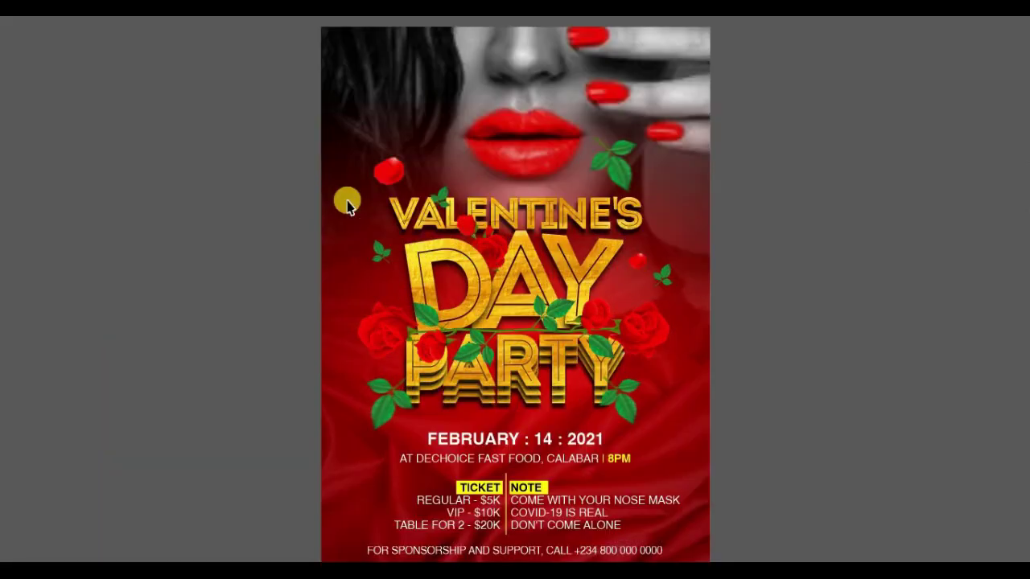